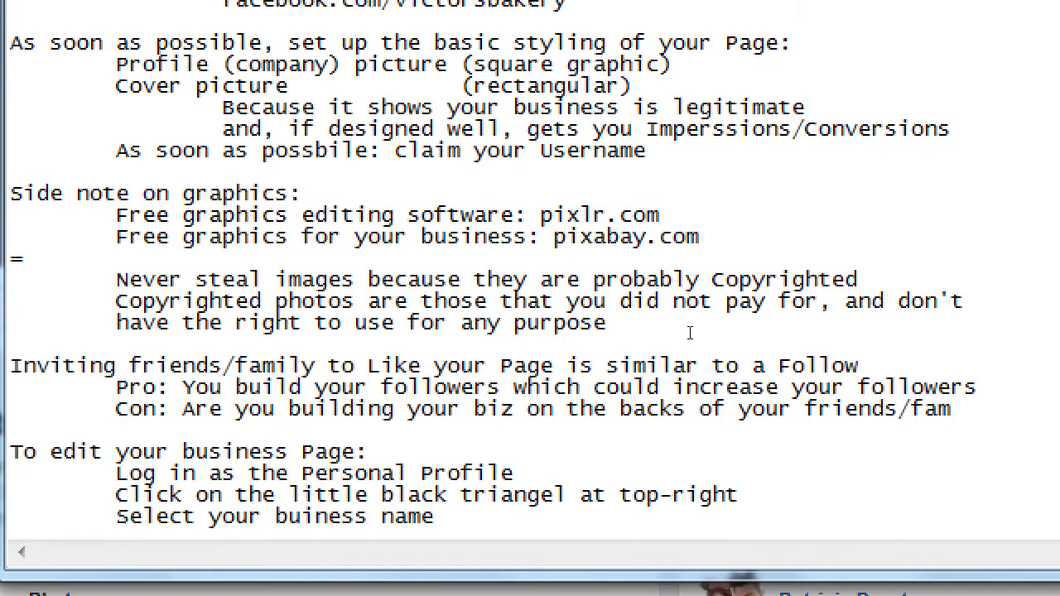
Copy the notes line "As soon as possbile: claim your Username" and switch to the Facebook page in Firefox.
{"action": "key", "text": "shift+Home"}
{"action": "key", "text": "ctrl+c"}
{"action": "key", "text": "alt+Tab"}
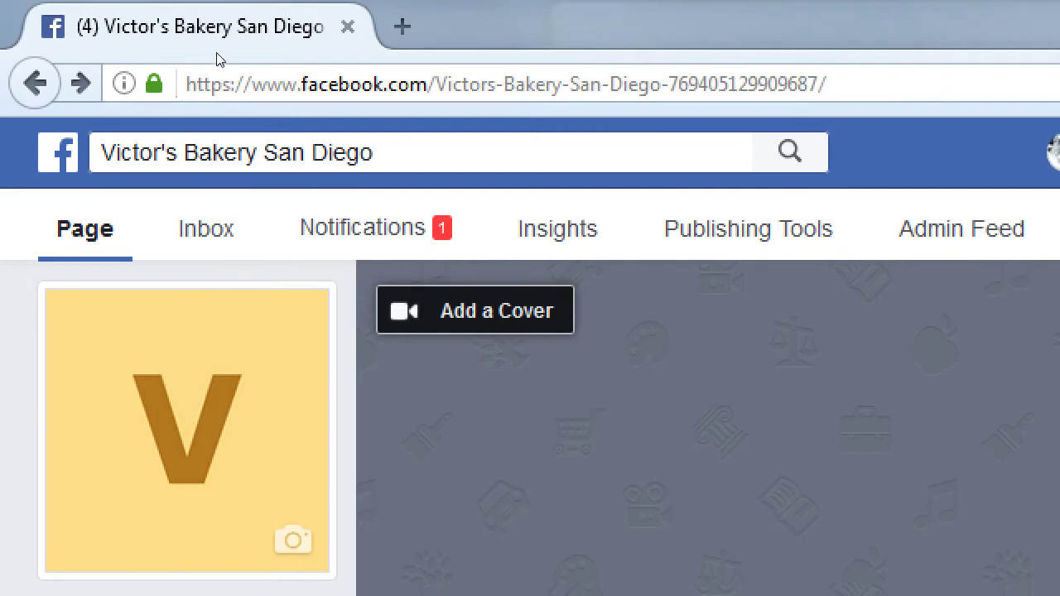
Replace everything after facebook.com/ in the page's web address with VictorsBakery, without loading the address.
{"action": "left_click", "coordinate": [368, 43]}
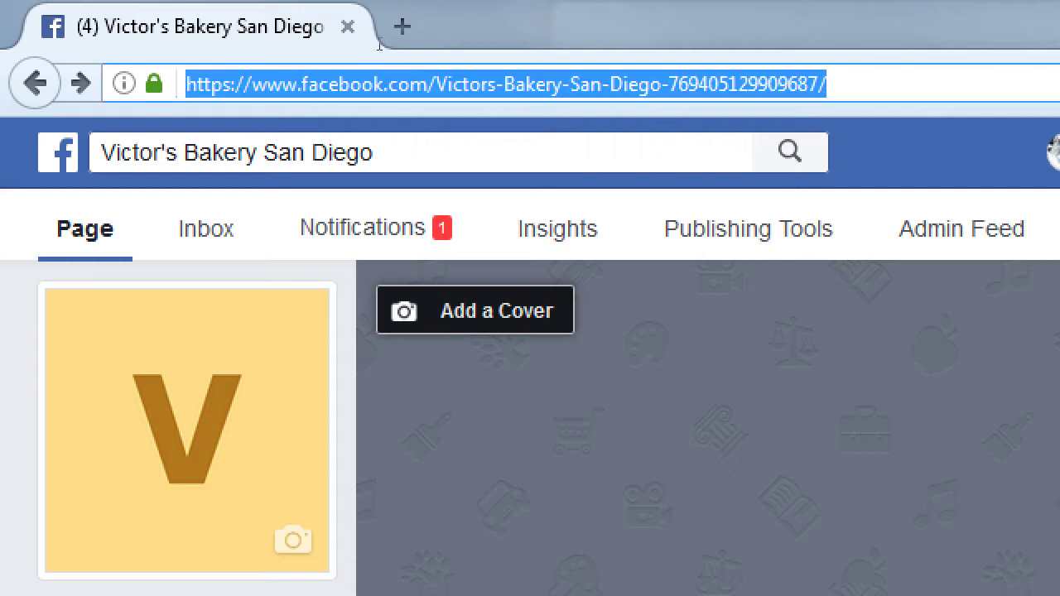
{"action": "key", "text": "End"}
{"action": "key", "text": "ctrl+shift+Left"}
{"action": "key", "text": "ctrl+shift+Left"}
{"action": "key", "text": "ctrl+shift+Left"}
{"action": "key", "text": "ctrl+shift+Left"}
{"action": "key", "text": "ctrl+shift+Left"}
{"action": "key", "text": "ctrl+shift+Left"}
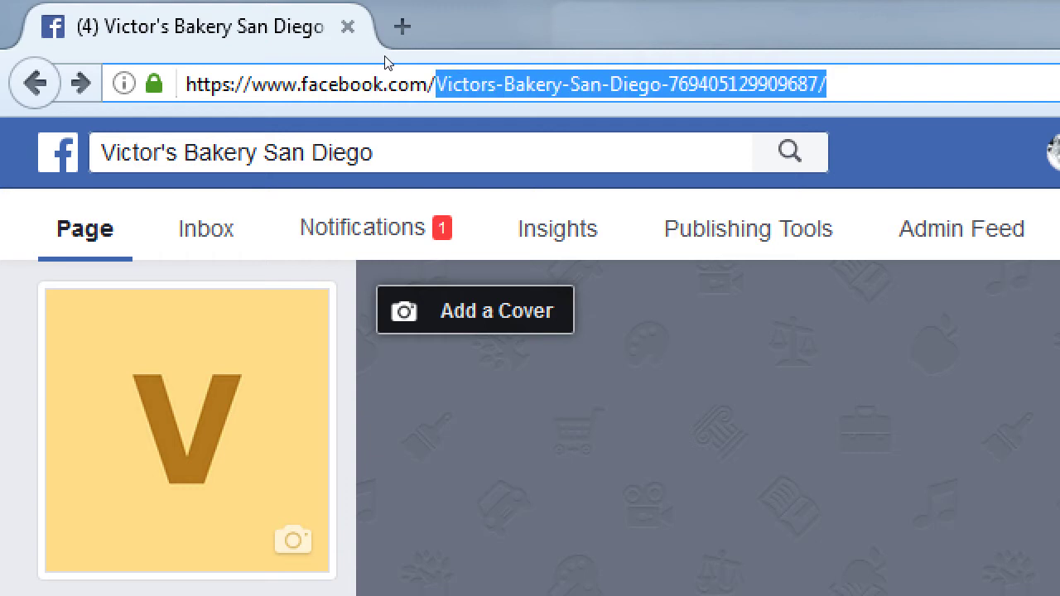
{"action": "type", "text": "Victors"}
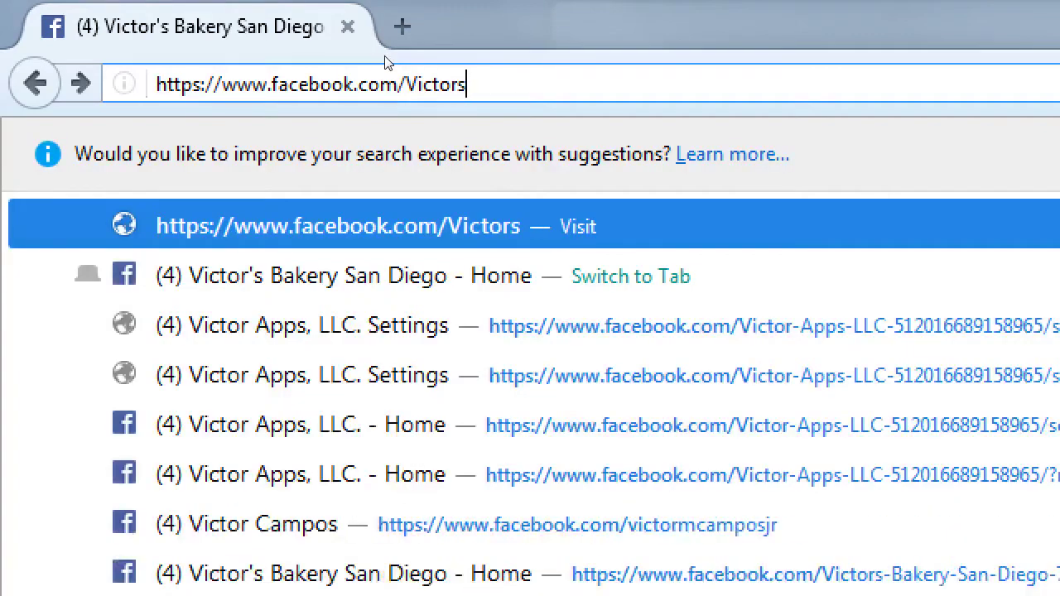
{"action": "type", "text": "Bakery"}
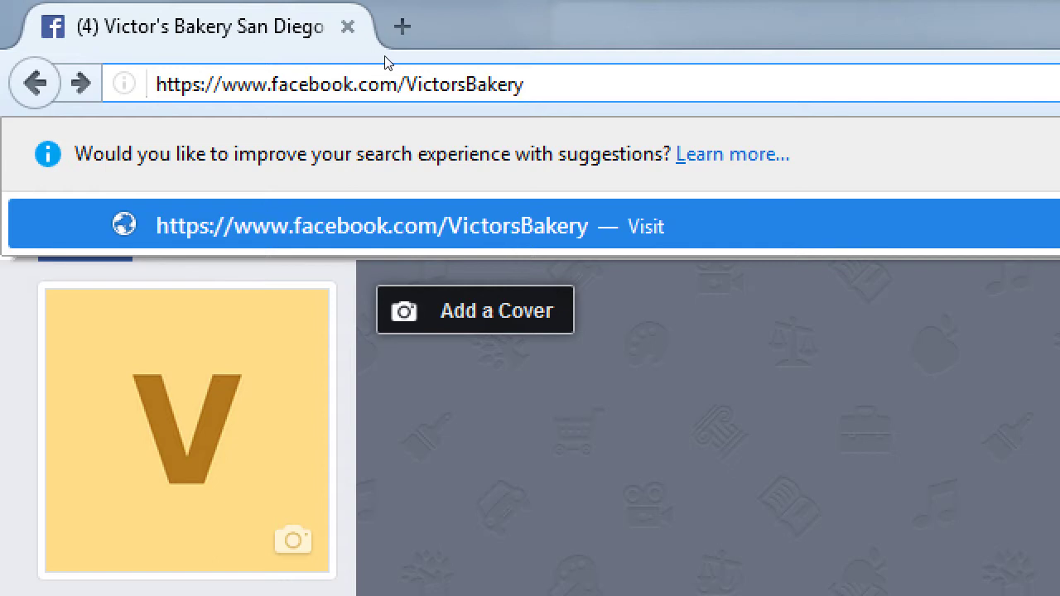
{"action": "key", "text": "Escape"}
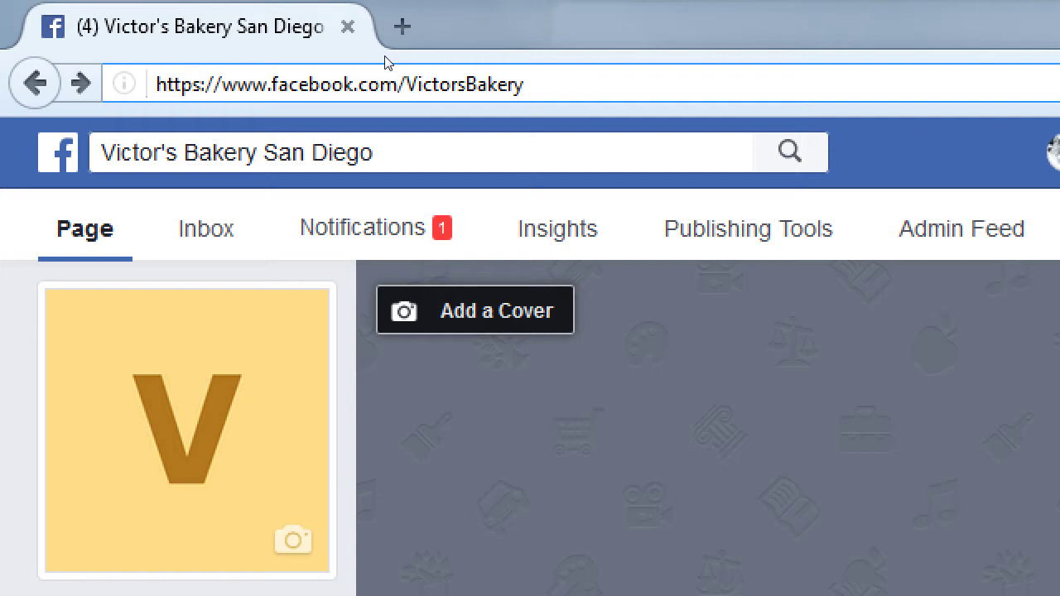
Open the form for creating a username for the Victor's Bakery San Diego page.
{"action": "scroll", "coordinate": [130, 253], "scroll_direction": "down", "scroll_amount": 4}
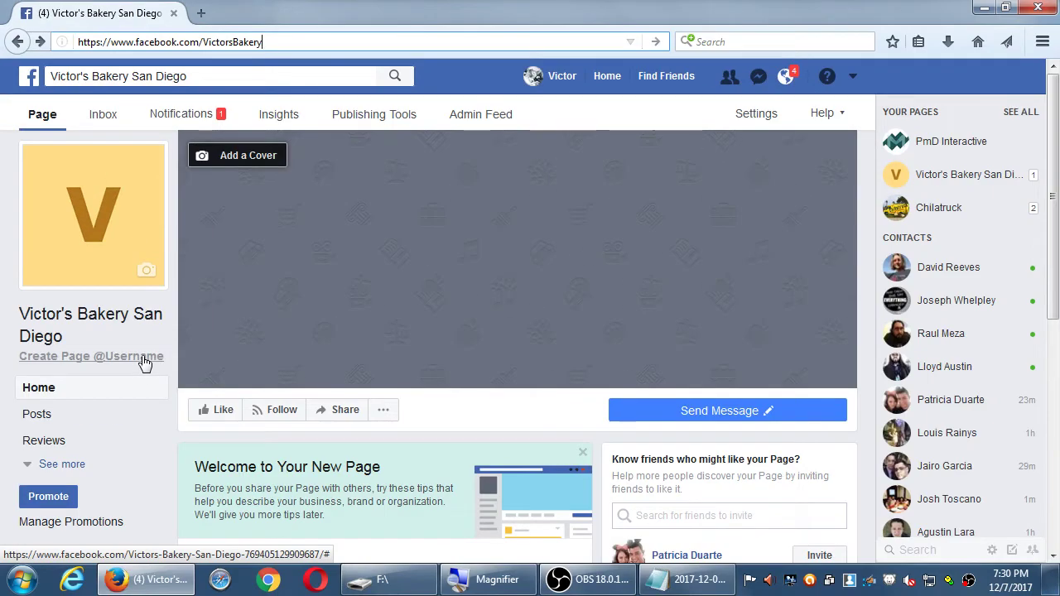
{"action": "left_click", "coordinate": [141, 358]}
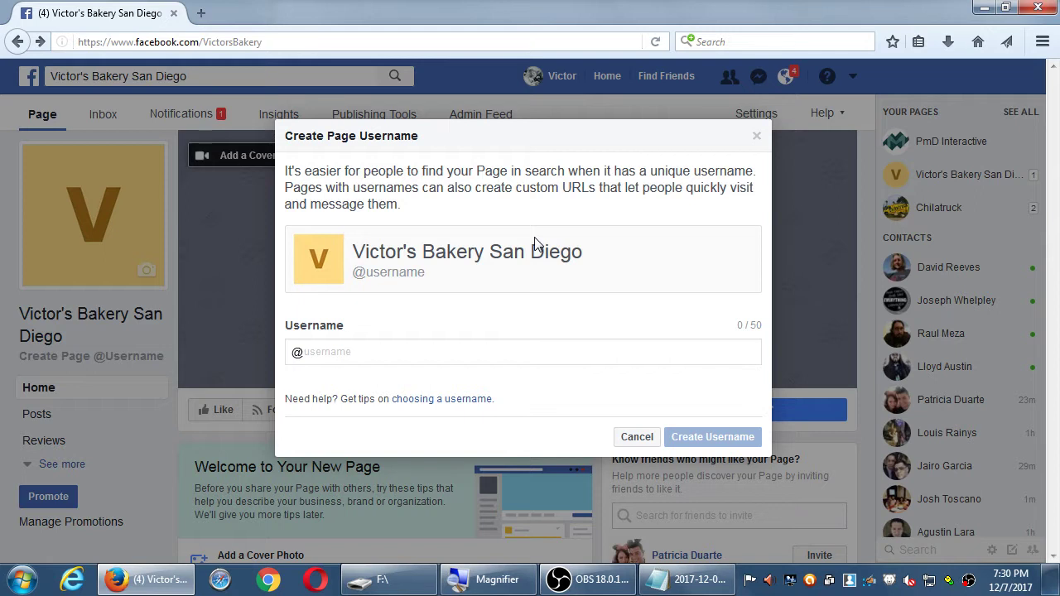
Switch to the Notepad notes and paste the copied username line at the end as an unindented heading.
{"action": "left_click", "coordinate": [694, 581]}
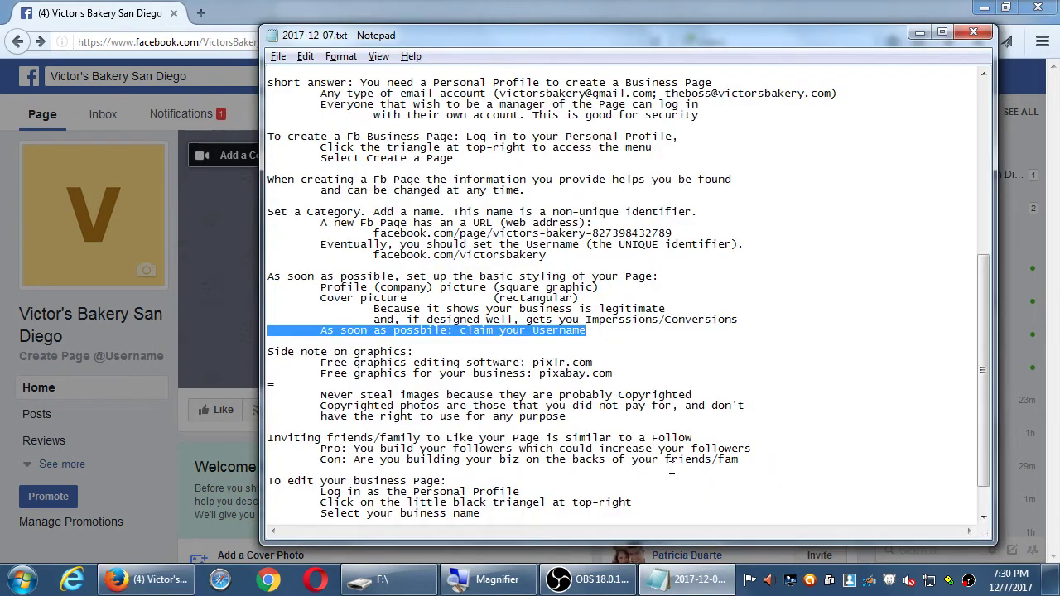
{"action": "key", "text": "super+plus"}
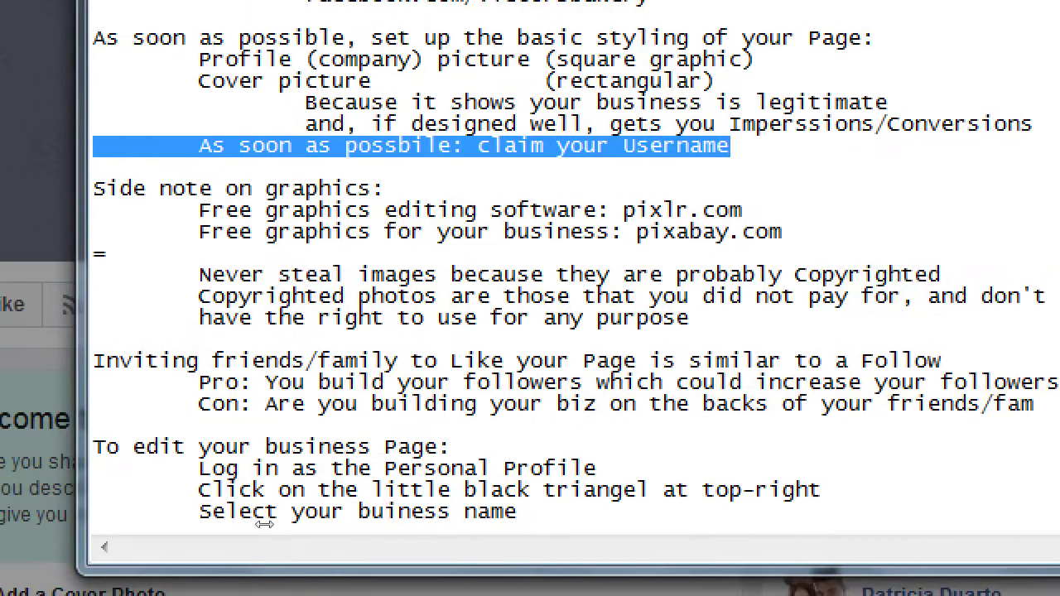
{"action": "key", "text": "ctrl+End"}
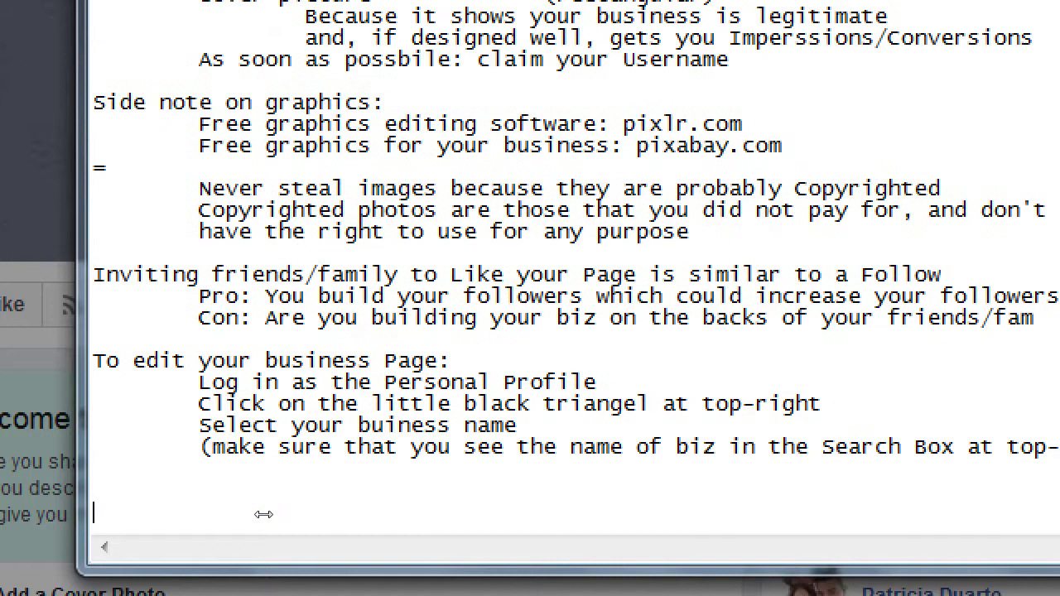
{"action": "key", "text": "ctrl+v"}
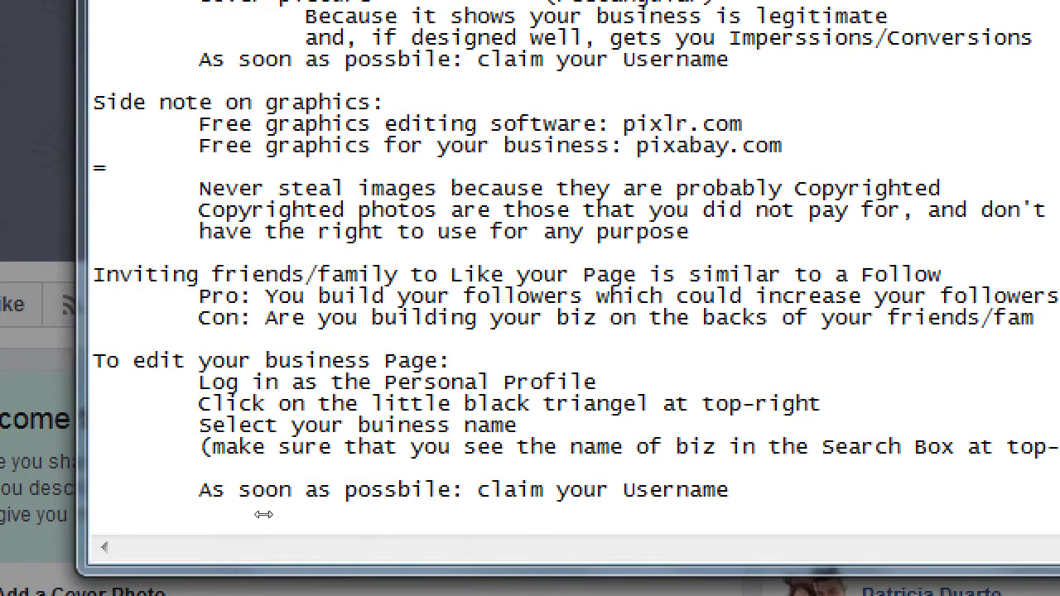
{"action": "key", "text": "Delete"}
{"action": "key", "text": "Down"}
Add the indented note line "After logging in, and switching to your Biz Page," under the username heading.
{"action": "key", "text": "Tab"}
{"action": "type", "text": "After logging in"}
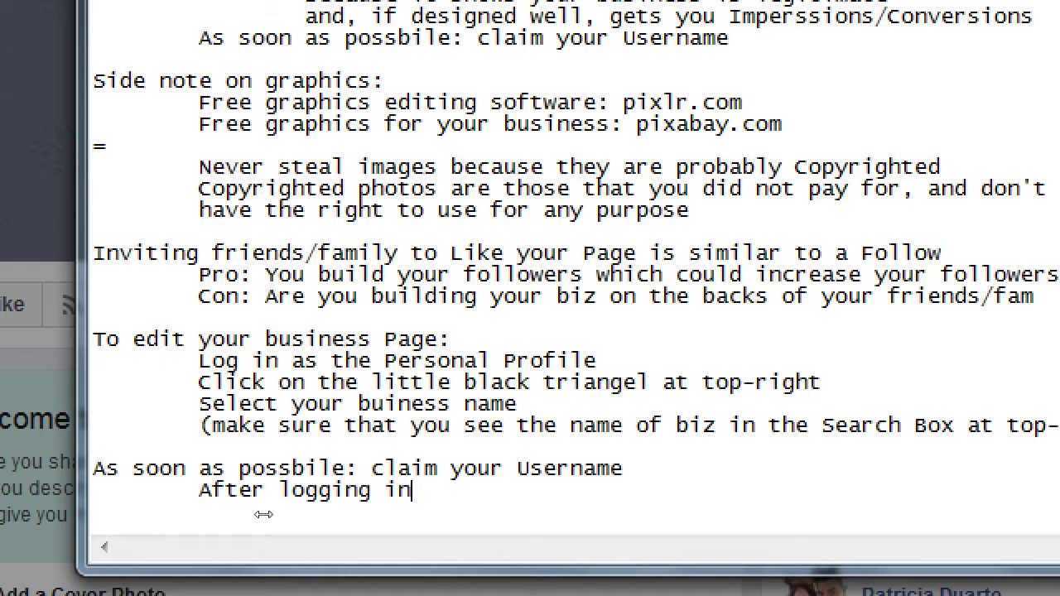
{"action": "type", "text": ", and switching to your Bix"}
{"action": "key", "text": "BackSpace"}
{"action": "type", "text": "z Page,"}
{"action": "key", "text": "Return"}
{"action": "key", "text": "Tab"}
{"action": "type", "text": "below your Pfo"}
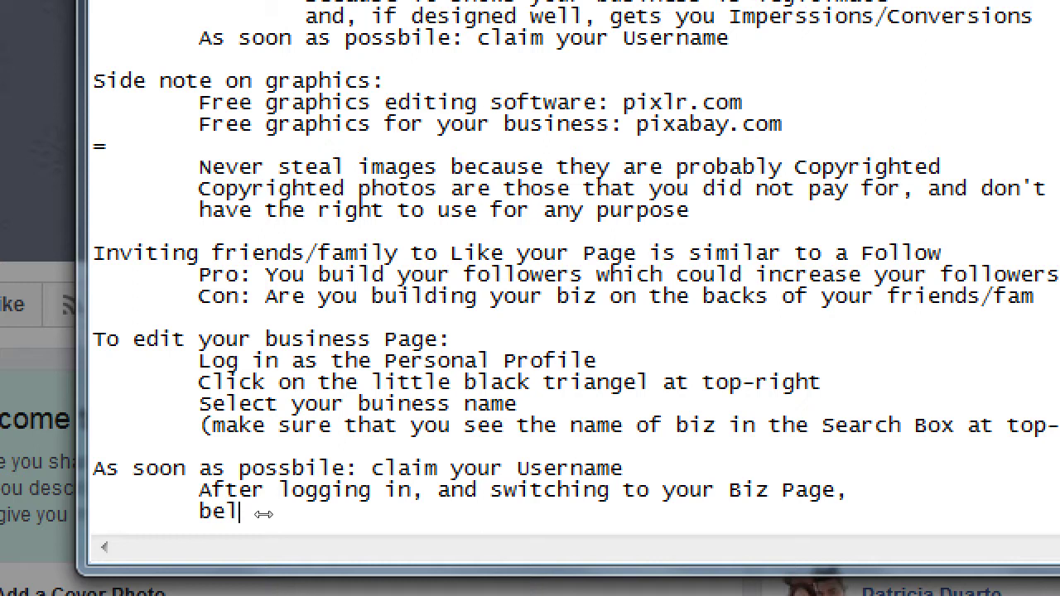
{"action": "key", "text": "BackSpace"}
{"action": "key", "text": "BackSpace"}
{"action": "type", "text": "rofile Picture, click"}
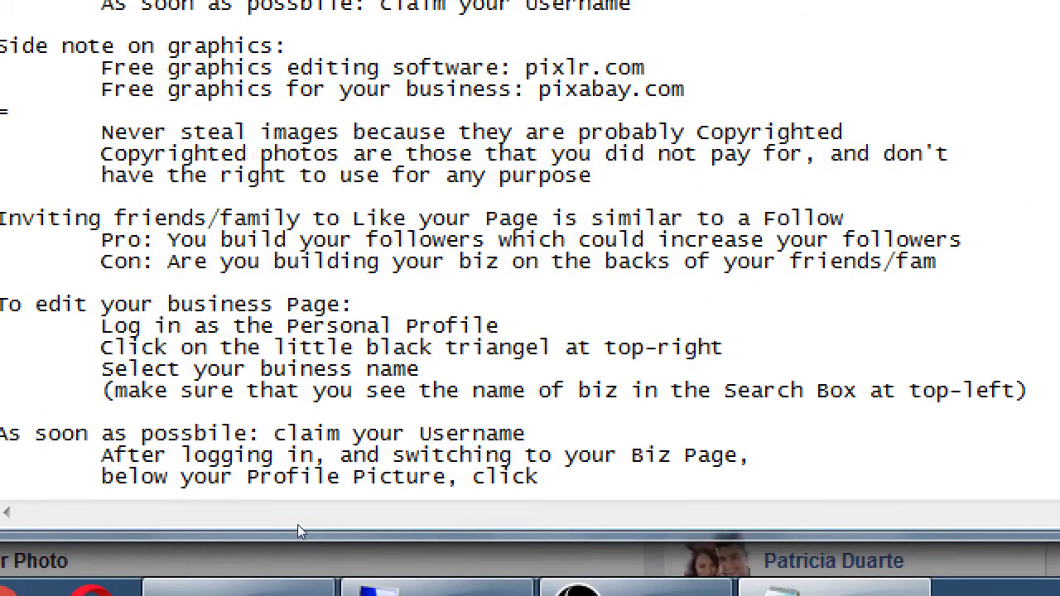
{"action": "type", "text": "Crate"}
{"action": "key", "text": "BackSpace"}
{"action": "key", "text": "BackSpace"}
{"action": "type", "text": "ete\""}
{"action": "key", "text": "End"}
{"action": "type", "text": "Page @Username)"}
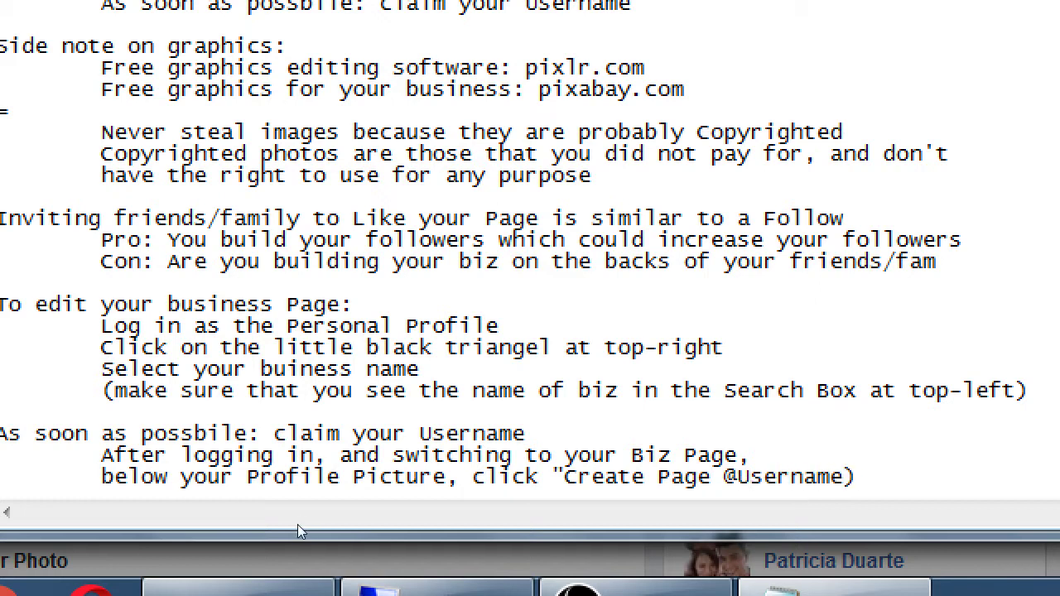
{"action": "key", "text": "BackSpace"}
{"action": "type", "text": "\""}
Add the indented note line "Set your unique Username; be aware it cannot be changed as often".
{"action": "key", "text": "Return"}
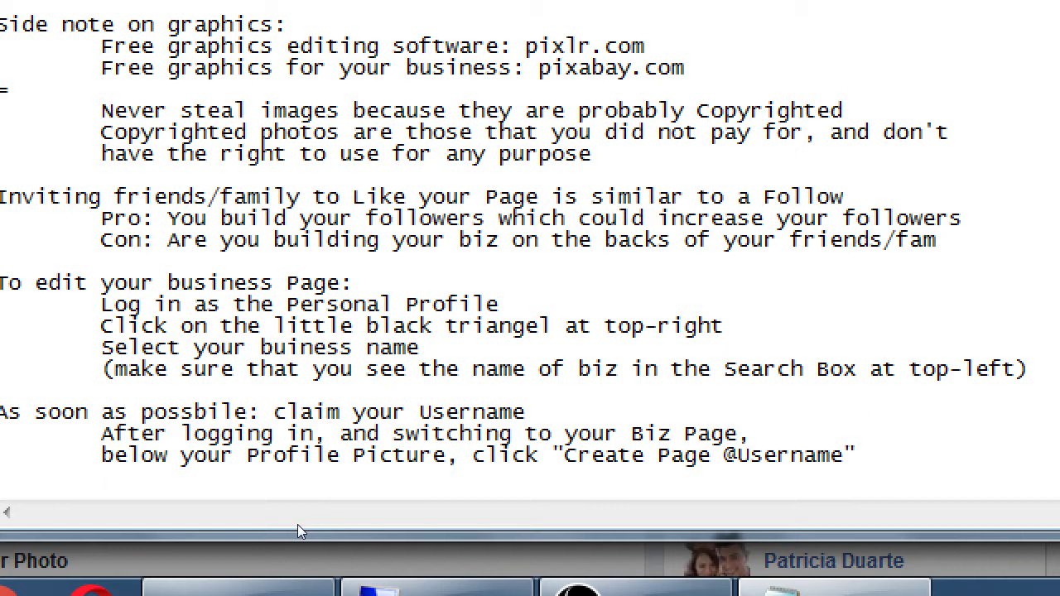
{"action": "type", "text": "Set your "}
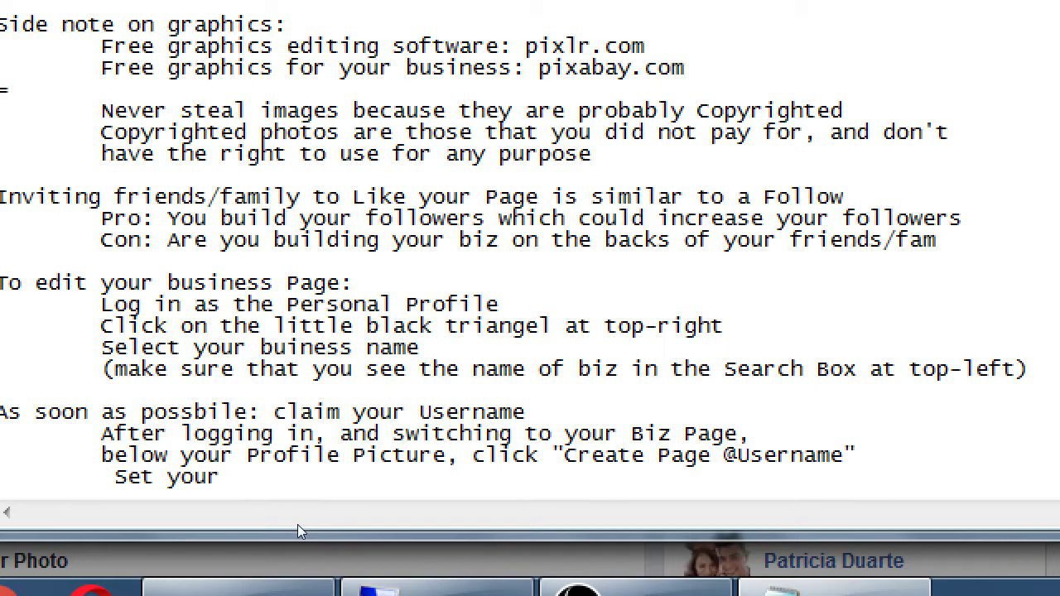
{"action": "type", "text": "unique Username"}
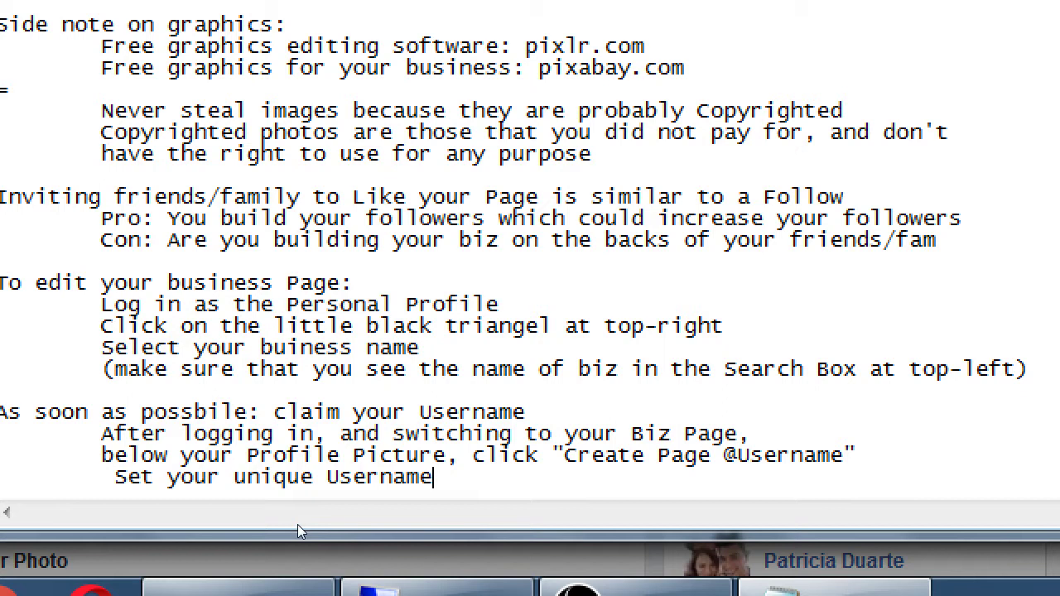
{"action": "type", "text": "; be are"}
{"action": "key", "text": "BackSpace"}
{"action": "key", "text": "BackSpace"}
{"action": "type", "text": "ware it cannot be changed as often"}
Finish the note with the line "or easily as anything else on your Page. For security/anti-spam purposes".
{"action": "key", "text": "Return"}
{"action": "key", "text": "Tab"}
{"action": "type", "text": "or easily as a"}
{"action": "key", "text": "BackSpace"}
{"action": "type", "text": "anything else on your "}
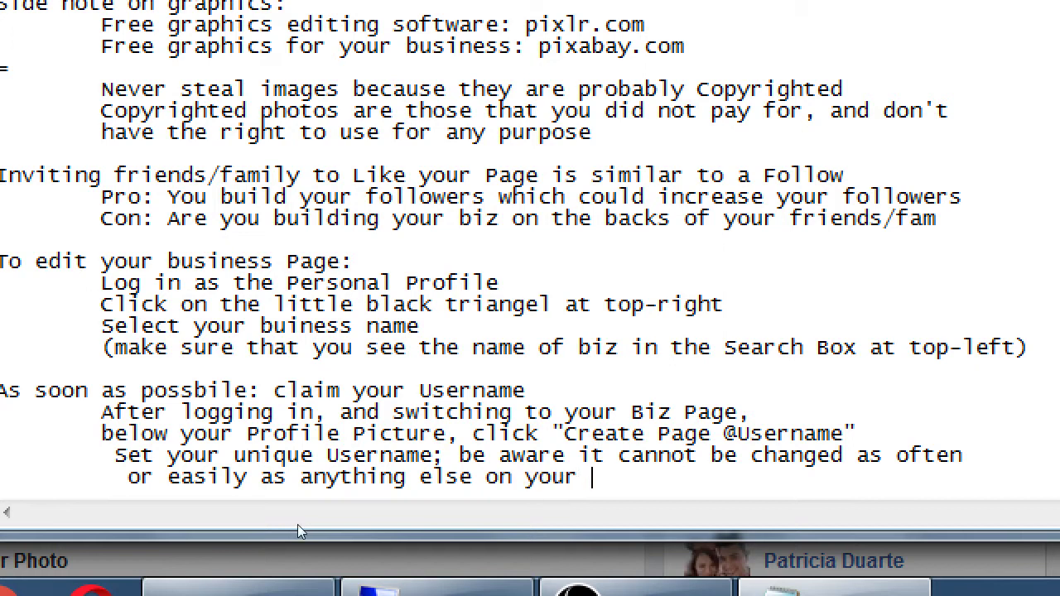
{"action": "type", "text": "Page. For"}
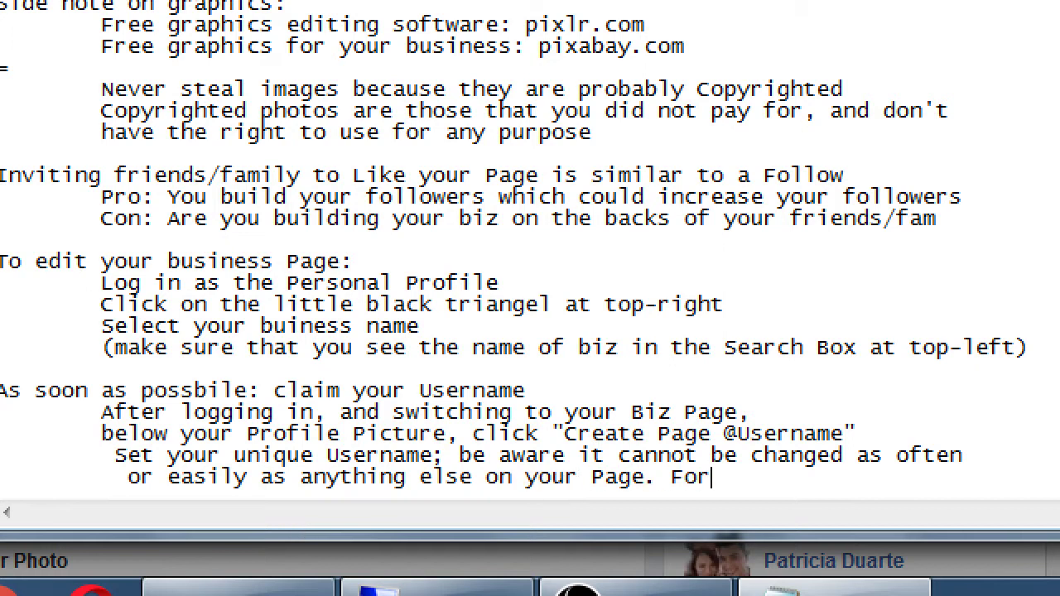
{"action": "type", "text": " security"}
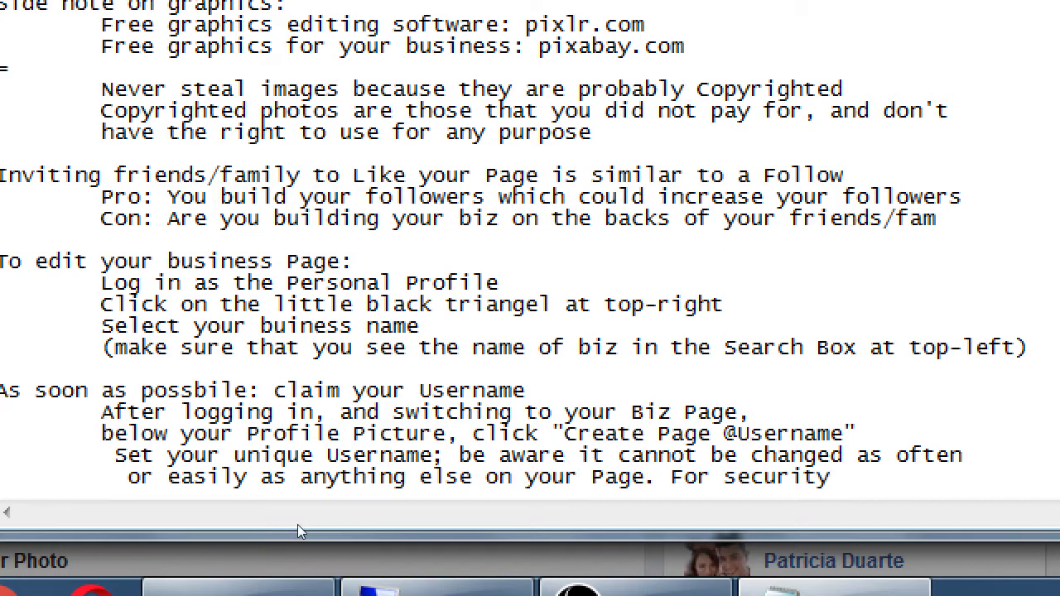
{"action": "type", "text": "/anti-spam purpose"}
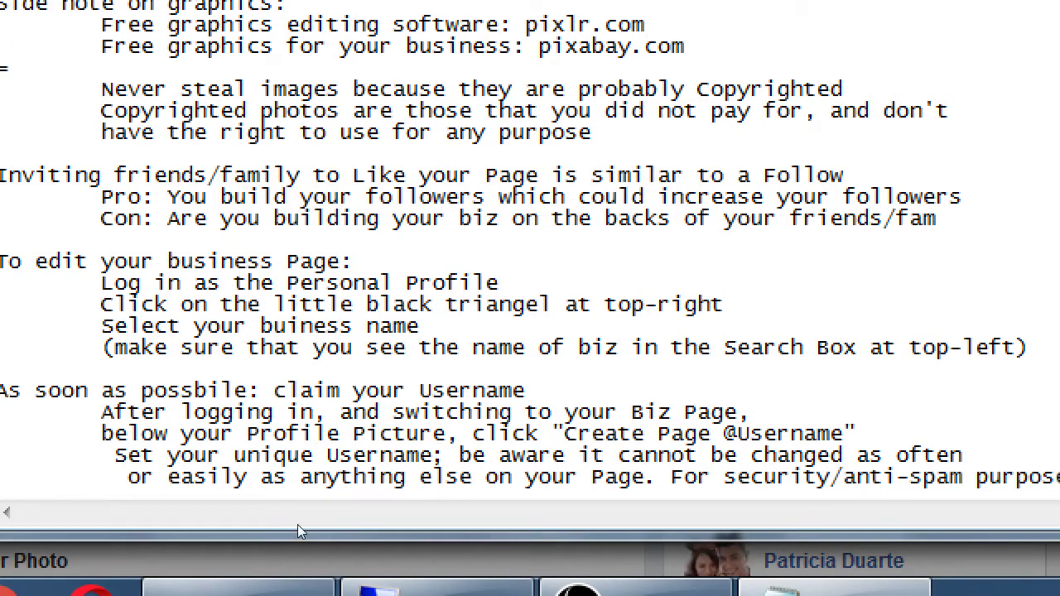
{"action": "key", "text": "Return"}
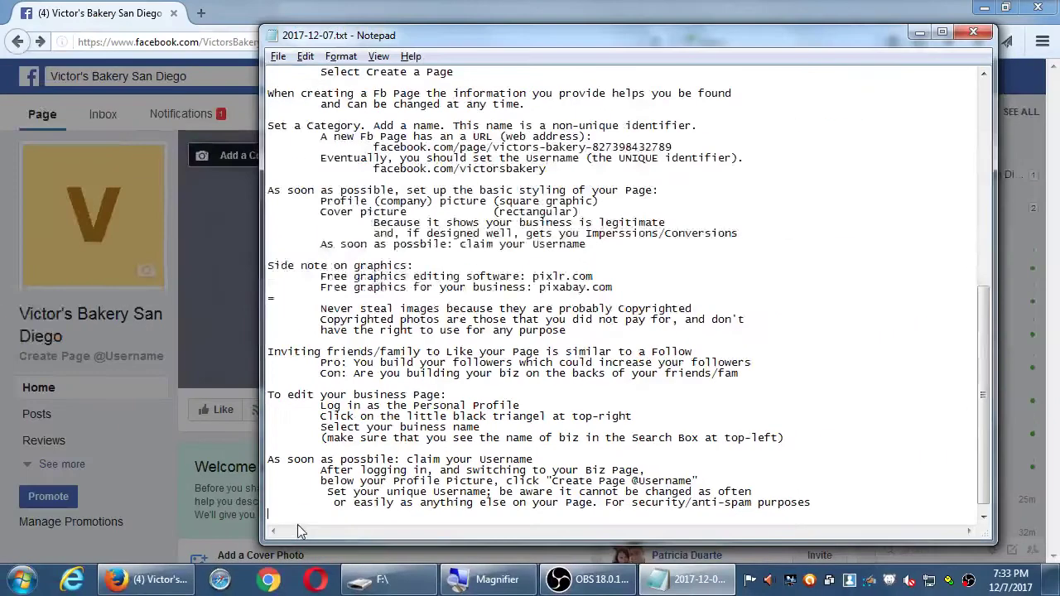
Return to the page username form in Firefox and enter Victor's Bakery as the username.
{"action": "left_click", "coordinate": [637, 7]}
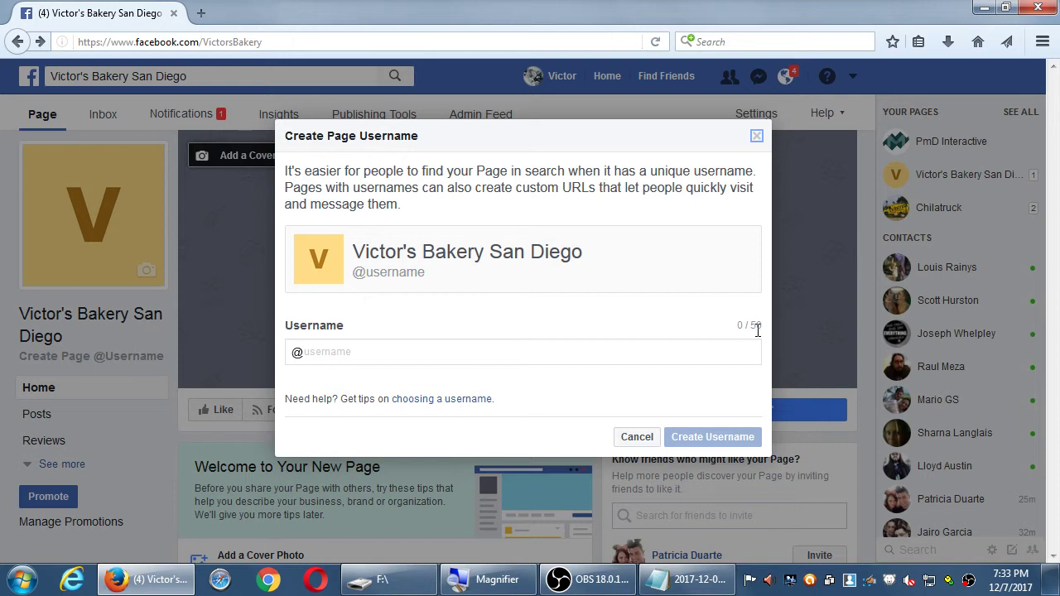
{"action": "left_click", "coordinate": [396, 355]}
{"action": "type", "text": "Victors"}
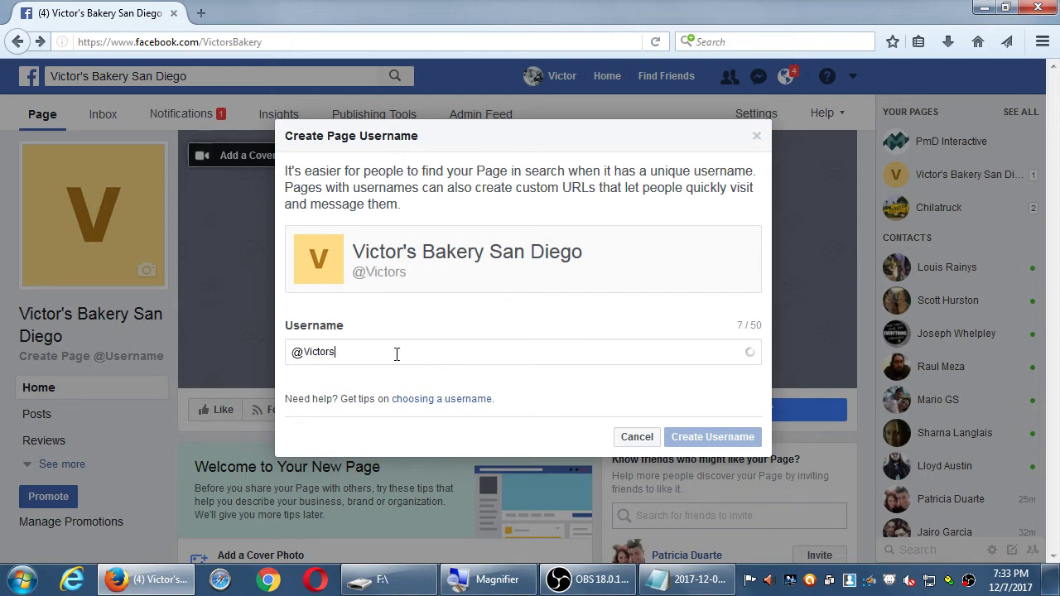
{"action": "key", "text": "BackSpace"}
{"action": "type", "text": "'s Bakery"}
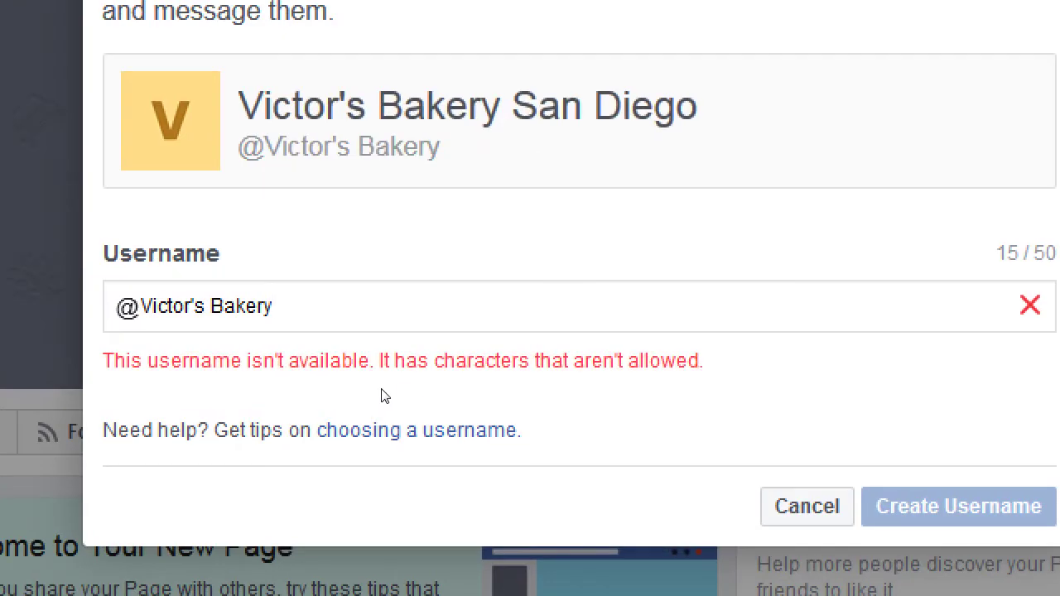
Remove the apostrophe and the space from the username so that it reads VictorsBakery.
{"action": "key", "text": "Left"}
{"action": "key", "text": "Left"}
{"action": "key", "text": "Left"}
{"action": "key", "text": "Left"}
{"action": "key", "text": "Left"}
{"action": "key", "text": "Left"}
{"action": "key", "text": "Left"}
{"action": "key", "text": "Left"}
{"action": "key", "text": "Left"}
{"action": "key", "text": "Delete"}
{"action": "key", "text": "Right"}
{"action": "key", "text": "Right"}
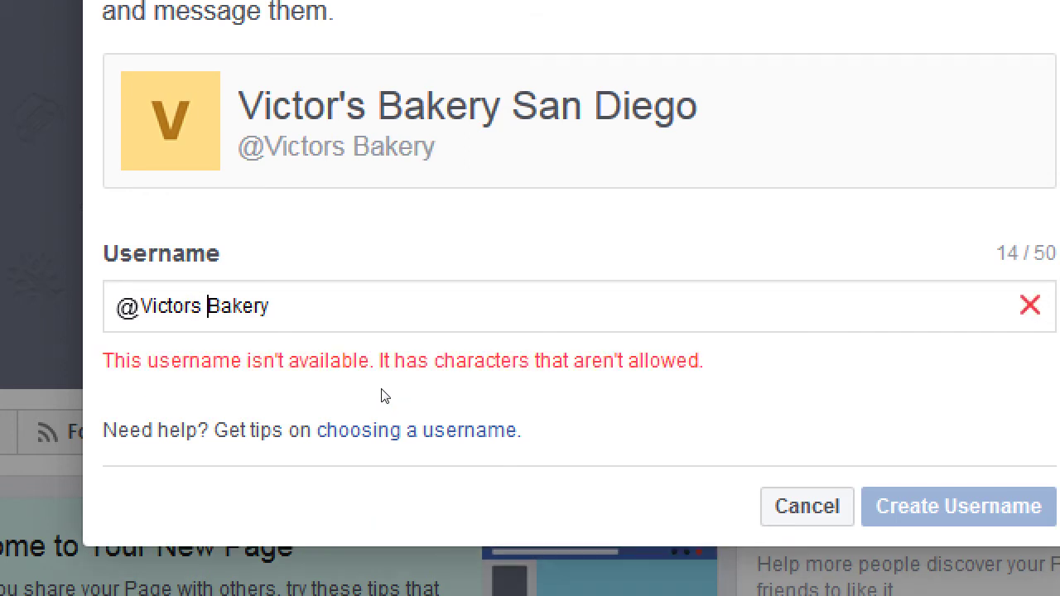
{"action": "key", "text": "BackSpace"}
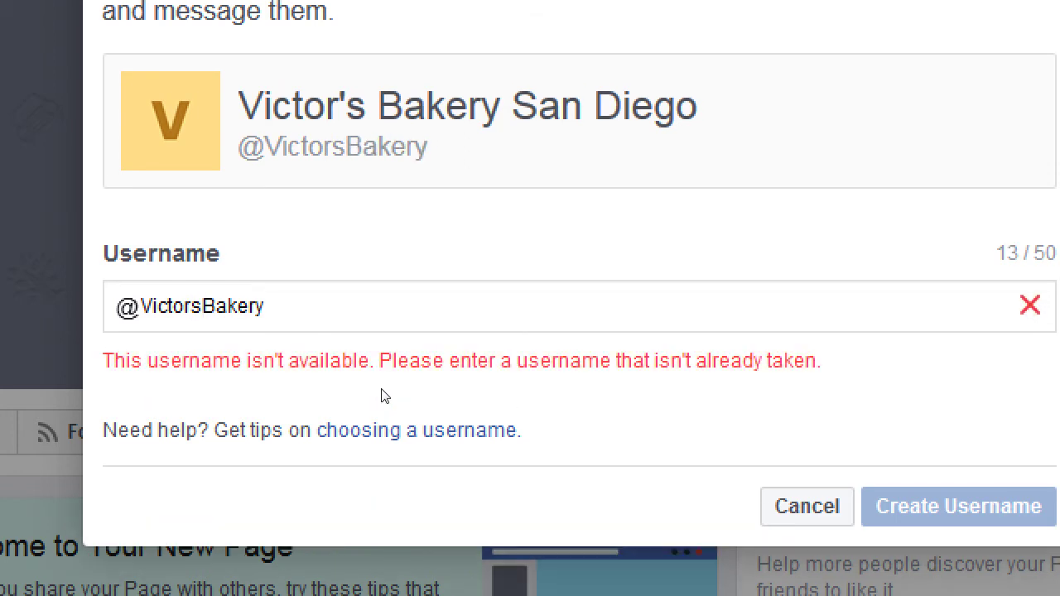
Try a hyphen and an underscore between Victors and Bakery in the username, removing each again.
{"action": "type", "text": "-"}
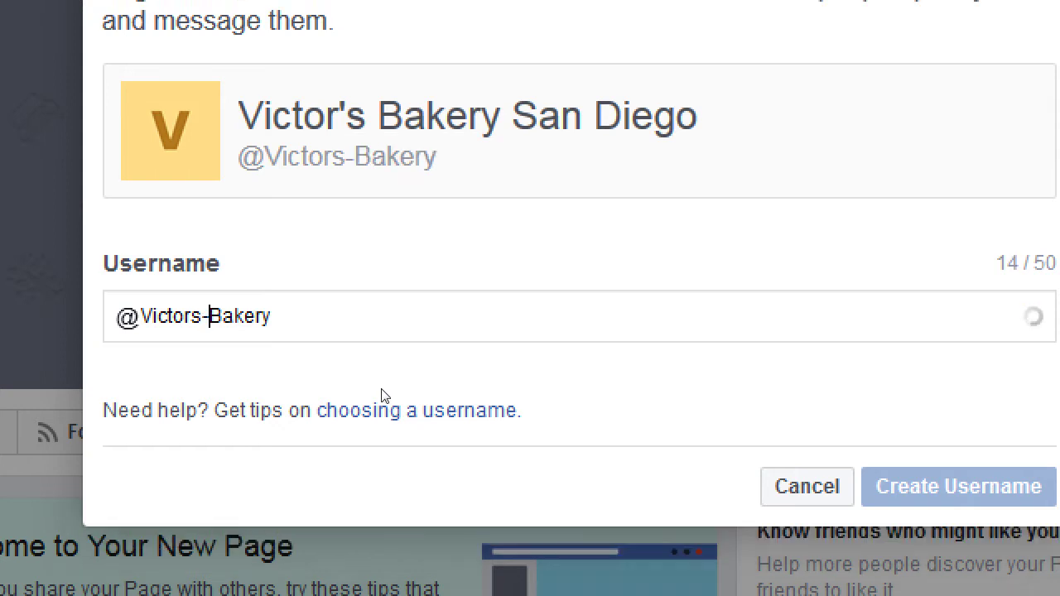
{"action": "key", "text": "BackSpace"}
{"action": "type", "text": "_"}
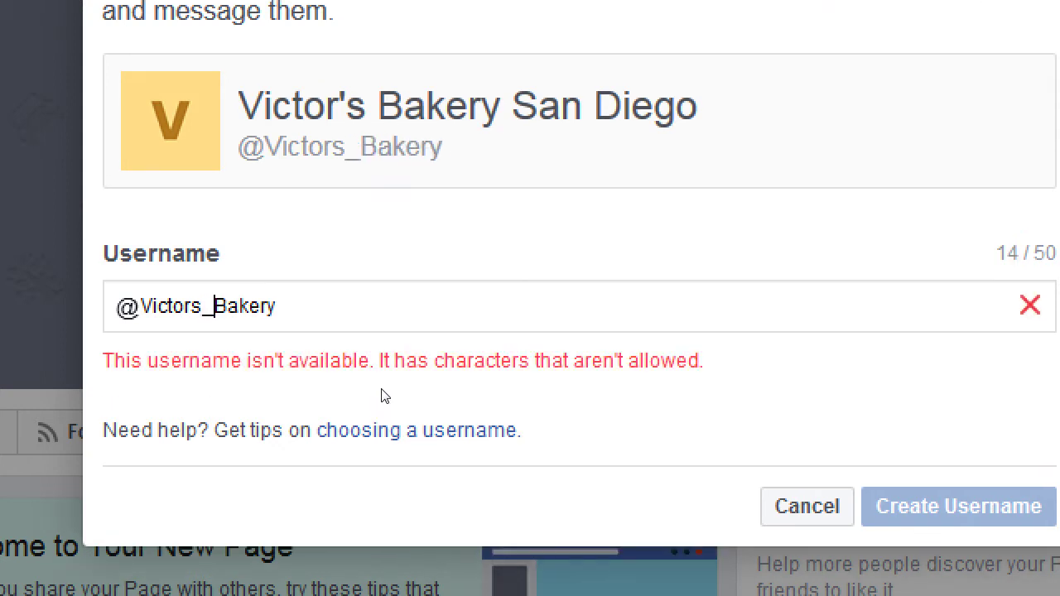
{"action": "key", "text": "BackSpace"}
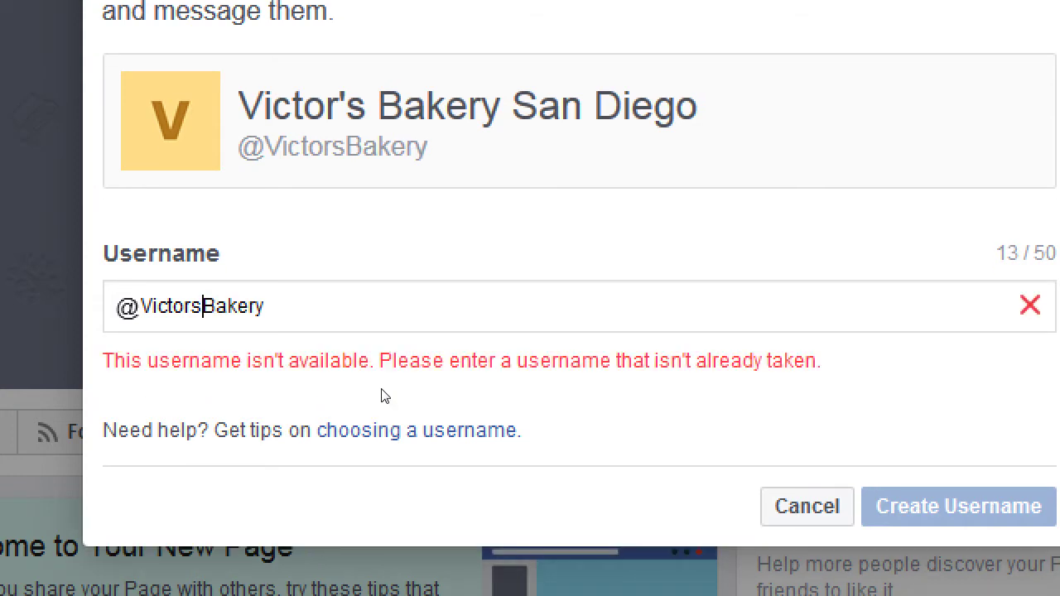
Try VictorsBakerySanDiego as the page username.
{"action": "key", "text": "End"}
{"action": "type", "text": "SanDiego"}
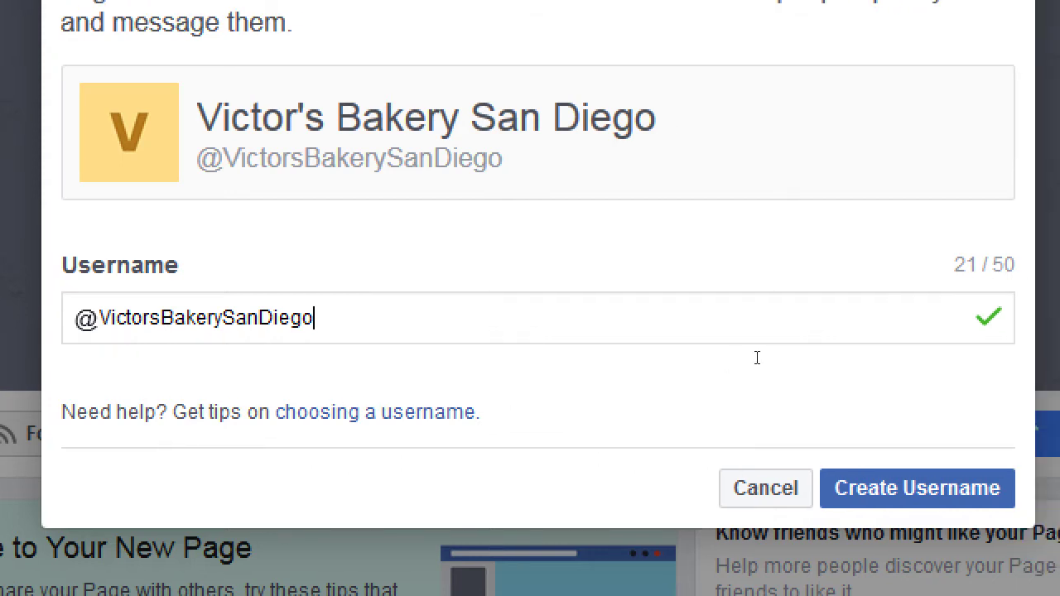
Shorten the username's SanDiego ending to SD, giving VictorsBakerySD.
{"action": "key", "text": "BackSpace"}
{"action": "key", "text": "BackSpace"}
{"action": "key", "text": "BackSpace"}
{"action": "key", "text": "BackSpace"}
{"action": "key", "text": "BackSpace"}
{"action": "key", "text": "BackSpace"}
{"action": "key", "text": "BackSpace"}
{"action": "key", "text": "BackSpace"}
{"action": "type", "text": "SD"}
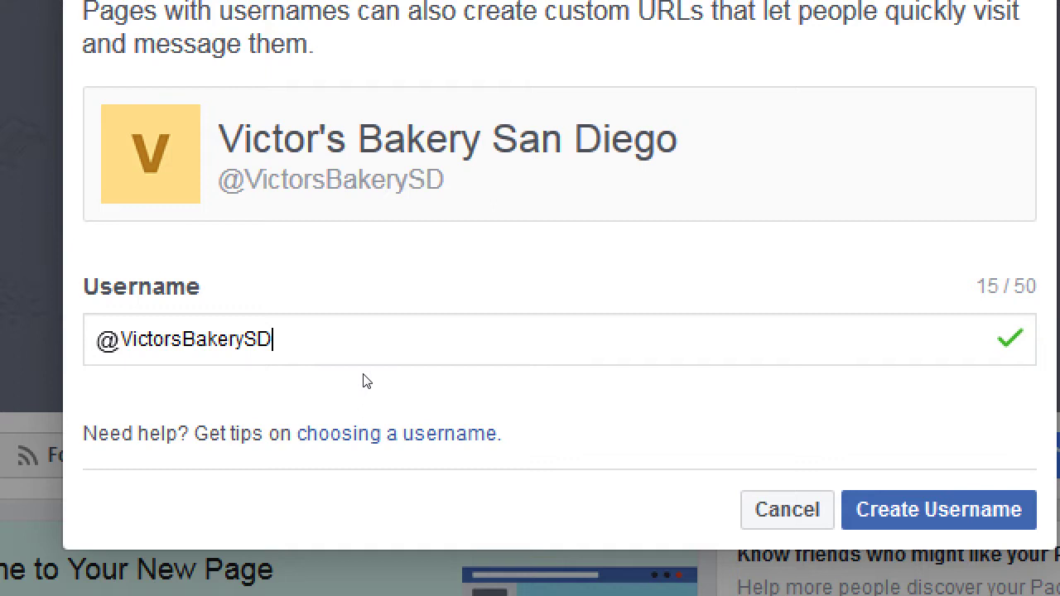
Switch to the Notepad notes and add the indented line "Or you might have to settle for a variation" under the username instructions.
{"action": "key", "text": "alt+Tab"}
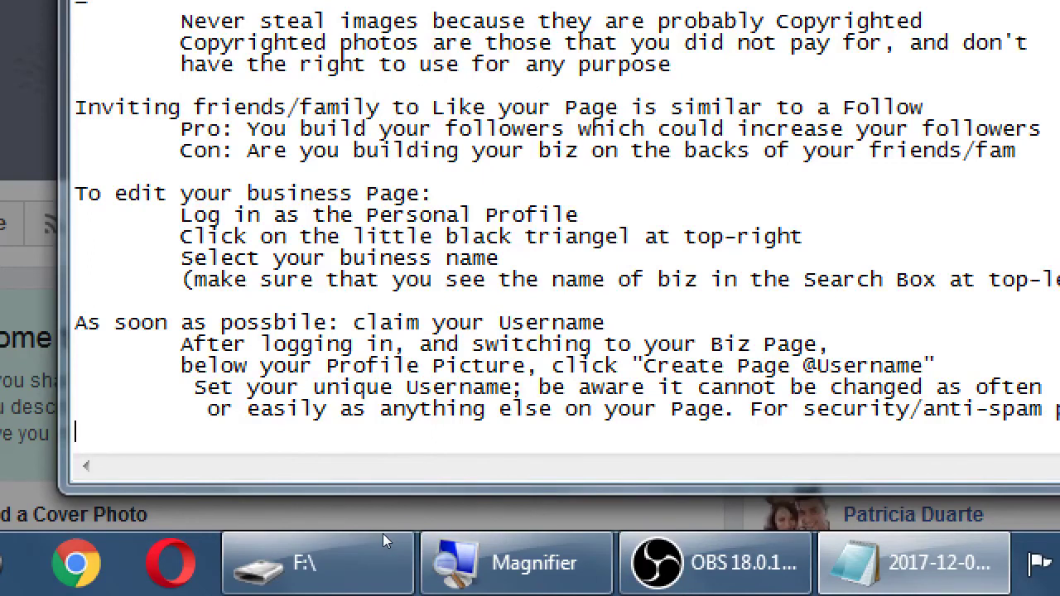
{"action": "type", "text": "Or you mig"}
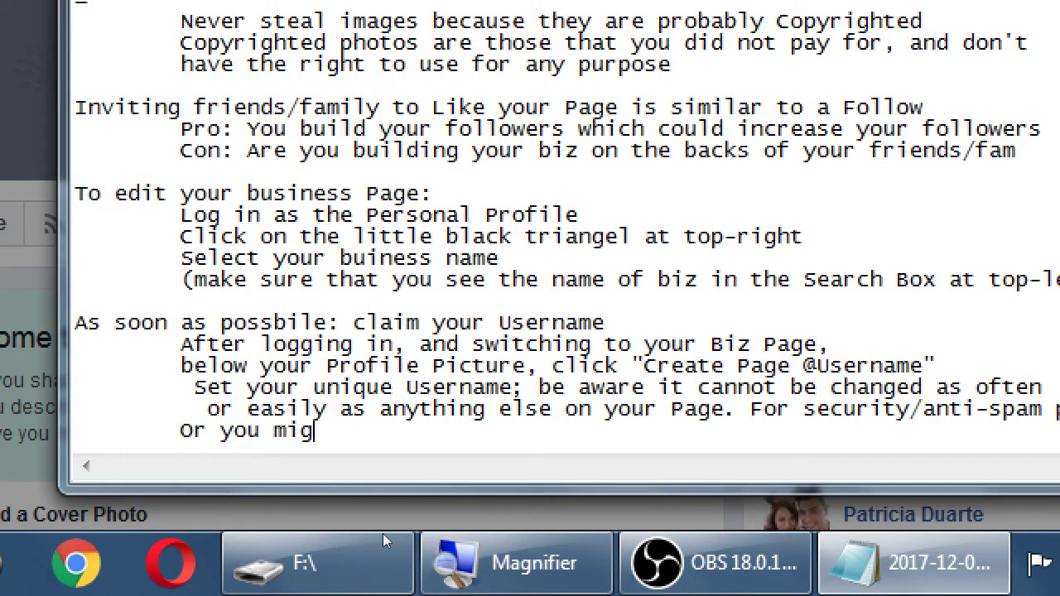
{"action": "type", "text": "ht have to settle for a variation"}
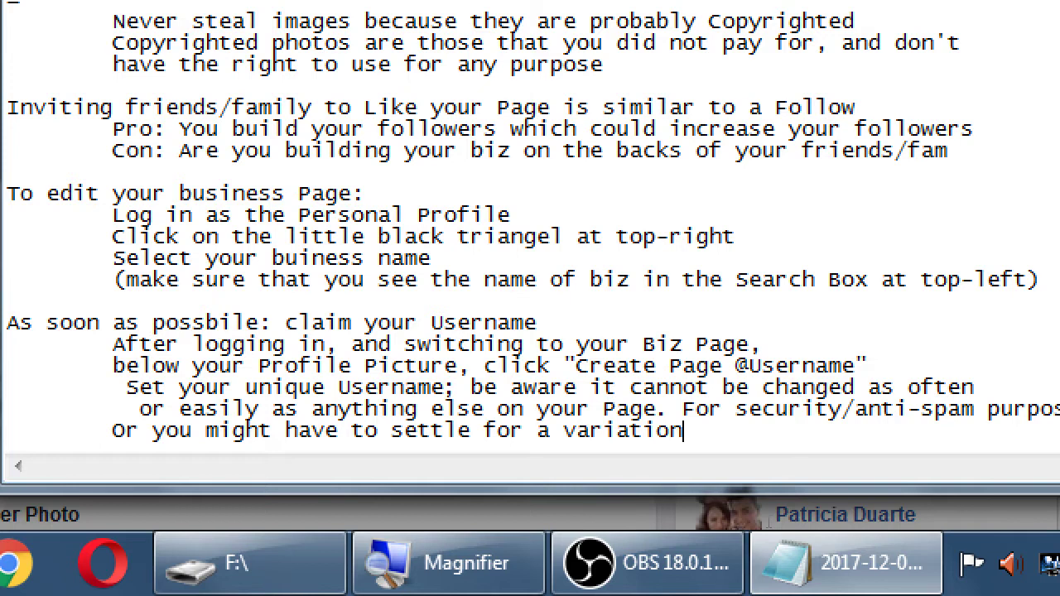
Add a new unindented line reading "Try to have the same Username accross your social media".
{"action": "key", "text": "Return"}
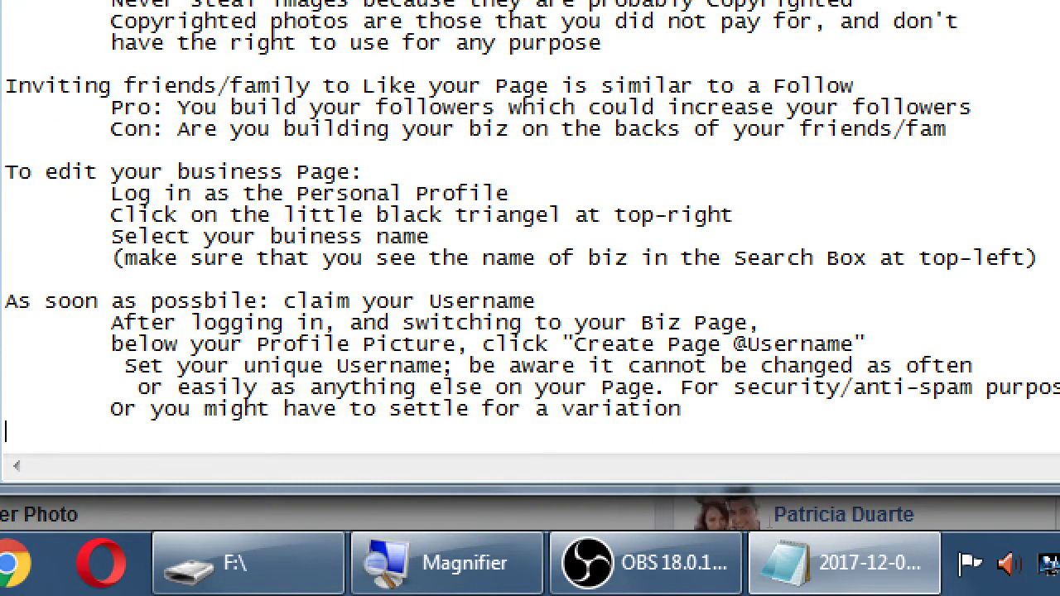
{"action": "type", "text": "Try to have th"}
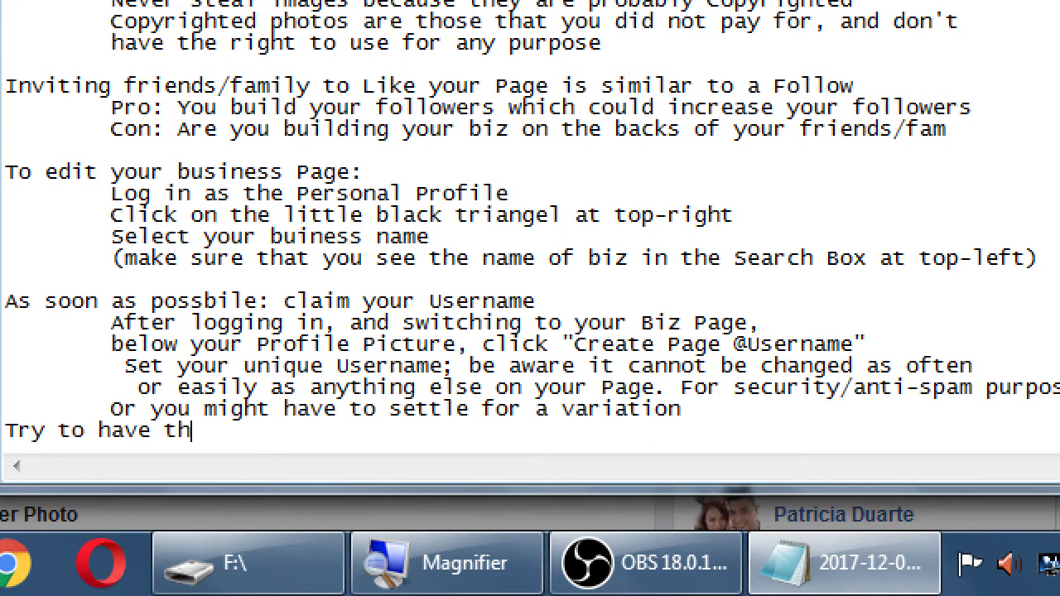
{"action": "type", "text": "e same Username "}
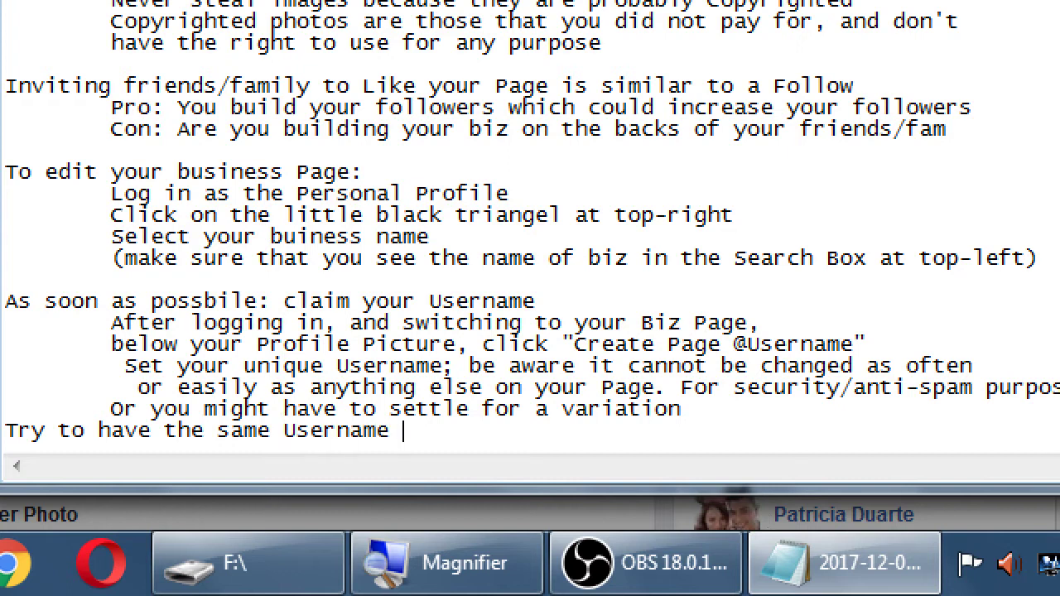
{"action": "type", "text": "accross your "}
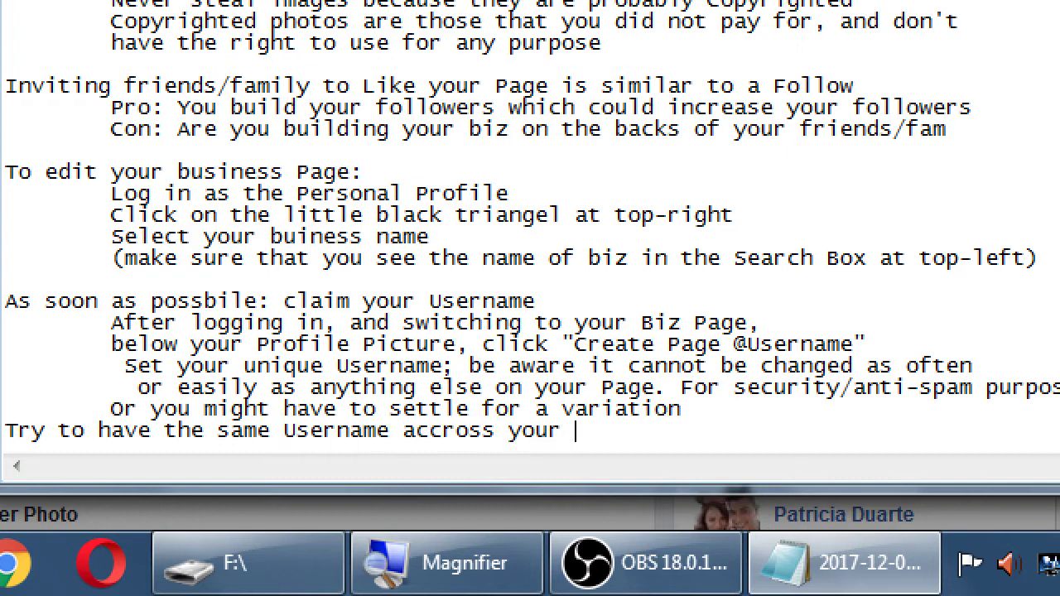
{"action": "type", "text": "social media"}
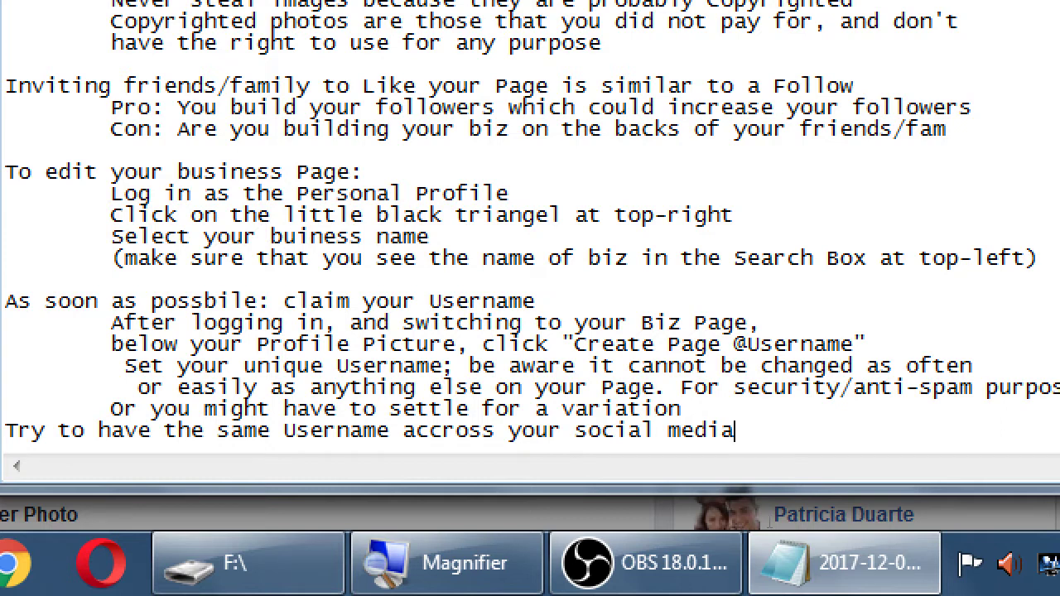
After a blank line, add the heading "As soon as possbile set up the basic About Information of your page".
{"action": "key", "text": "Return"}
{"action": "key", "text": "Return"}
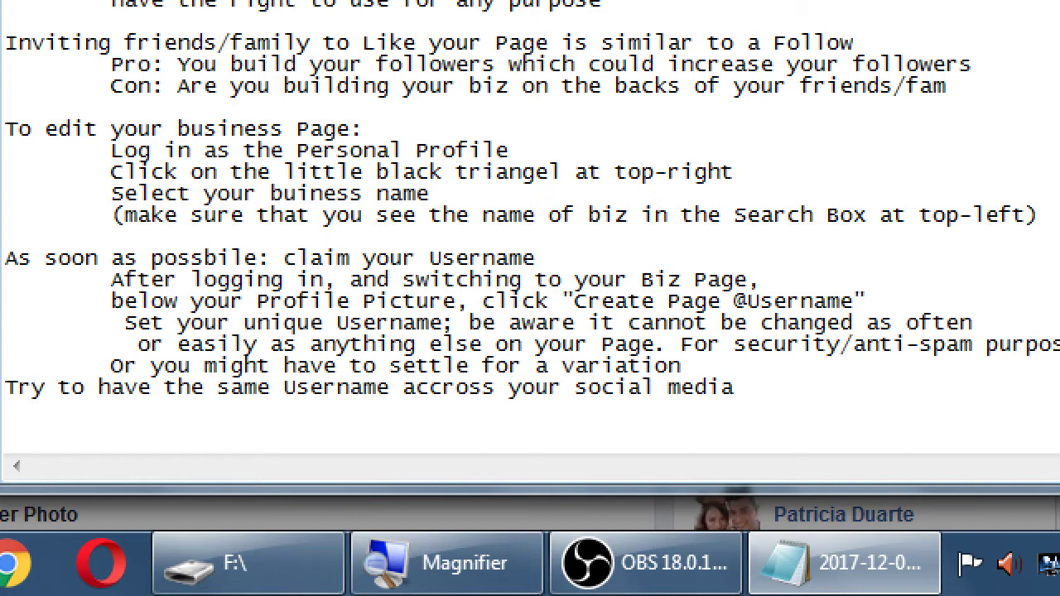
{"action": "type", "text": "As soon as pos"}
{"action": "key", "text": "BackSpace"}
{"action": "key", "text": "BackSpace"}
{"action": "type", "text": "possbile set up the "}
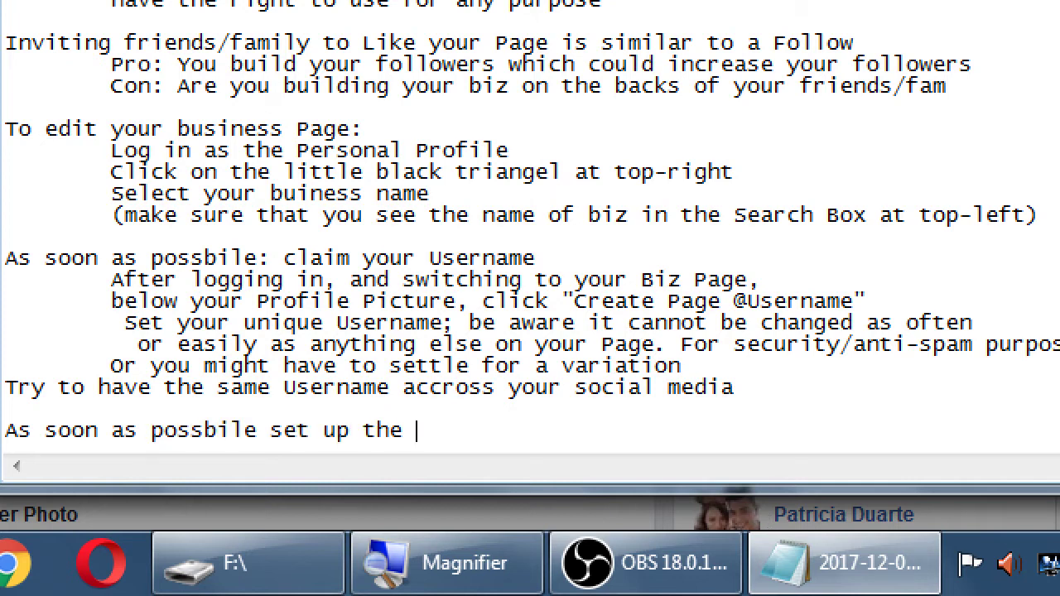
{"action": "type", "text": "basic about"}
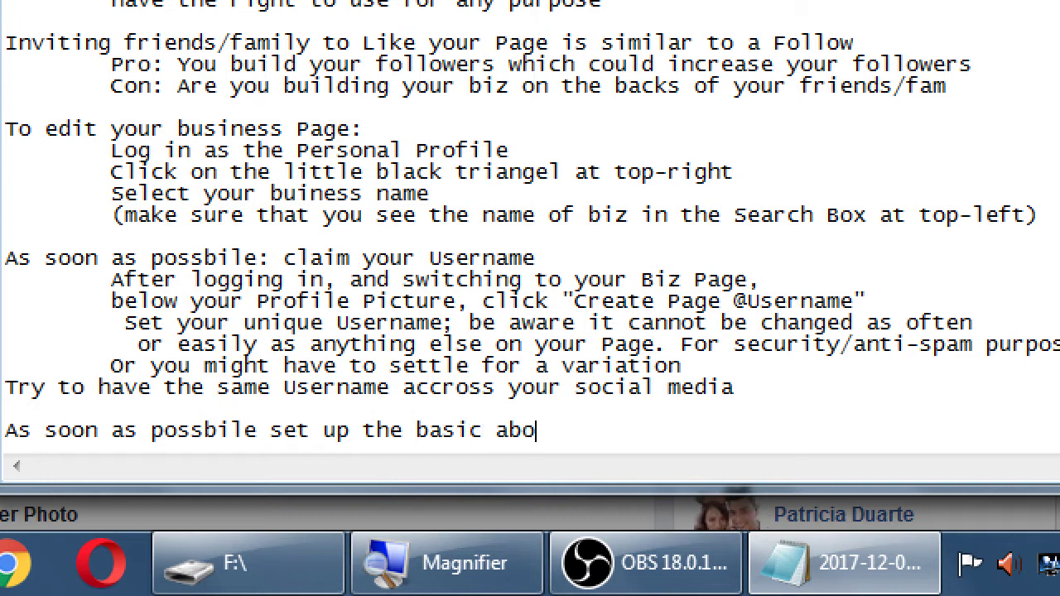
{"action": "key", "text": "BackSpace"}
{"action": "key", "text": "BackSpace"}
{"action": "key", "text": "BackSpace"}
{"action": "key", "text": "BackSpace"}
{"action": "key", "text": "BackSpace"}
{"action": "type", "text": "About Ifn"}
{"action": "type", "text": "omr"}
{"action": "key", "text": "BackSpace"}
{"action": "key", "text": "BackSpace"}
{"action": "key", "text": "BackSpace"}
{"action": "key", "text": "BackSpace"}
{"action": "type", "text": "nformation of"}
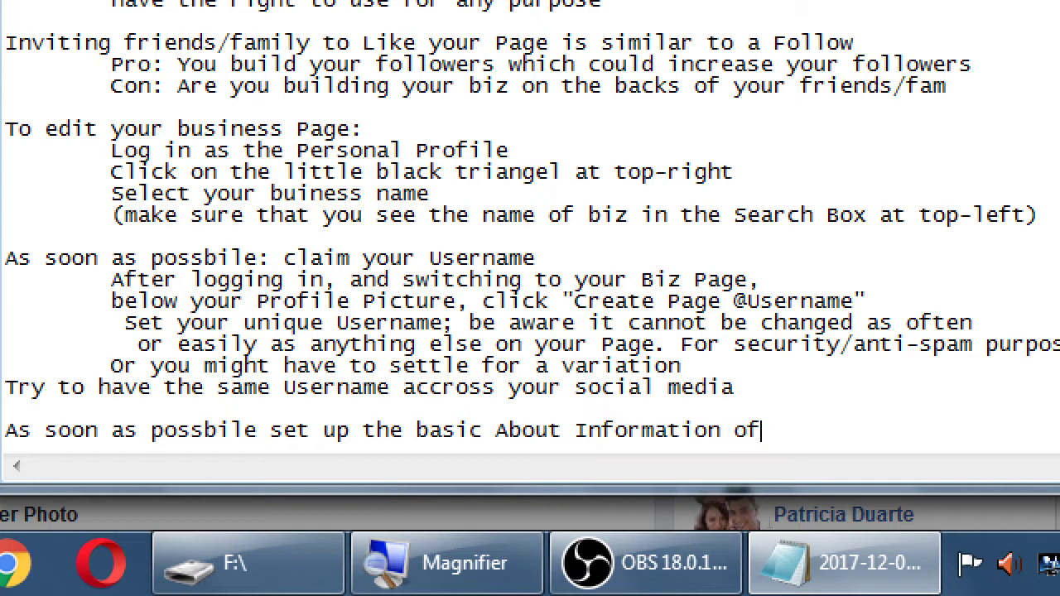
{"action": "type", "text": " your page"}
Add an indented line under the About heading reading "Name. Biography. Location. Web Address. Contact information".
{"action": "key", "text": "Return"}
{"action": "key", "text": "Tab"}
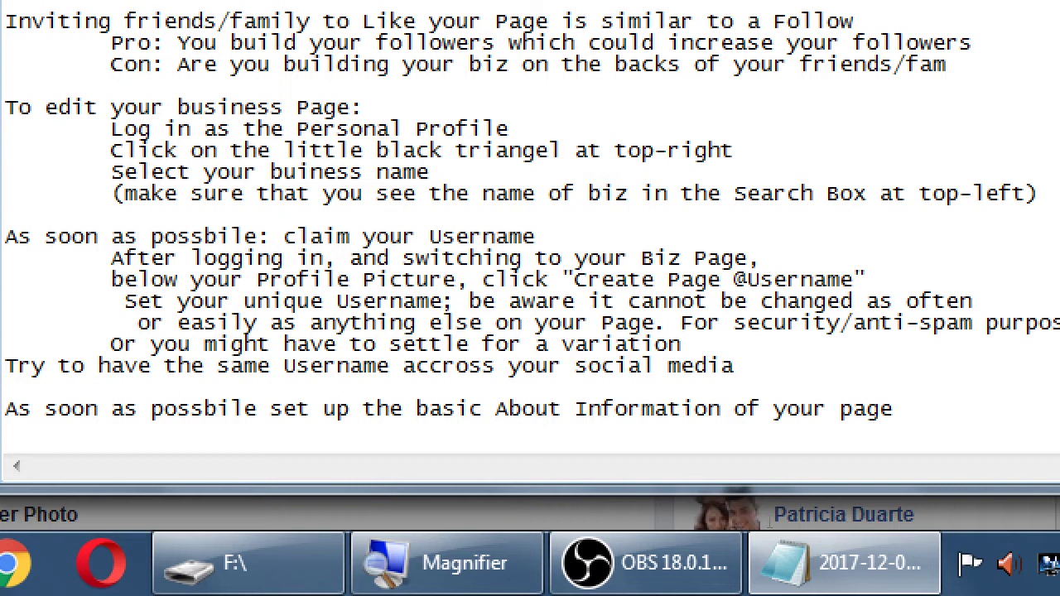
{"action": "type", "text": "Name."}
{"action": "key", "text": "Return"}
{"action": "key", "text": "Tab"}
{"action": "type", "text": "Biograph"}
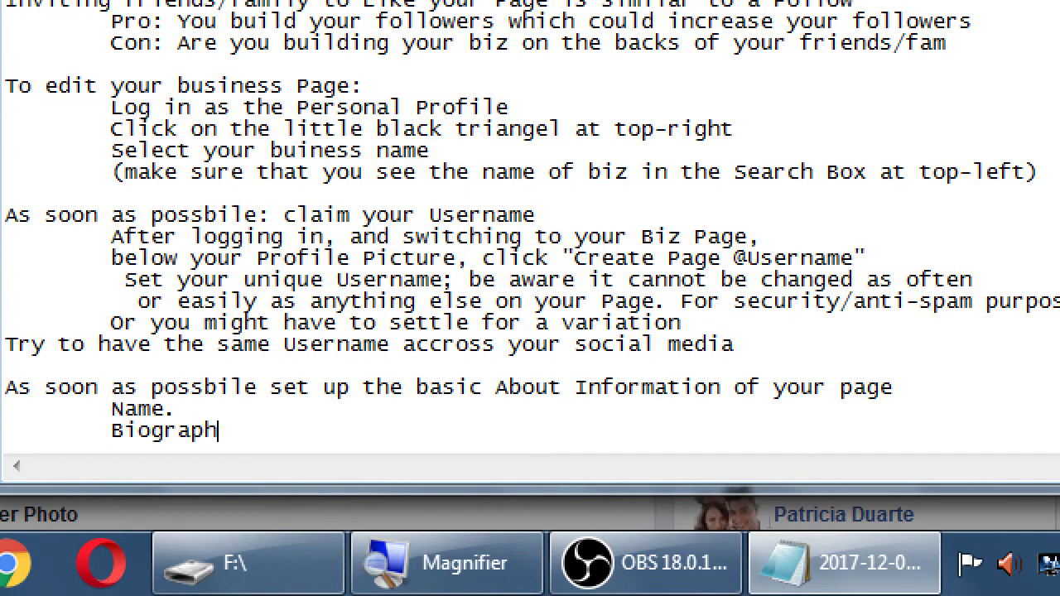
{"action": "key", "text": "Delete"}
{"action": "key", "text": "Delete"}
{"action": "key", "text": "End"}
{"action": "type", "text": "y. Lo"}
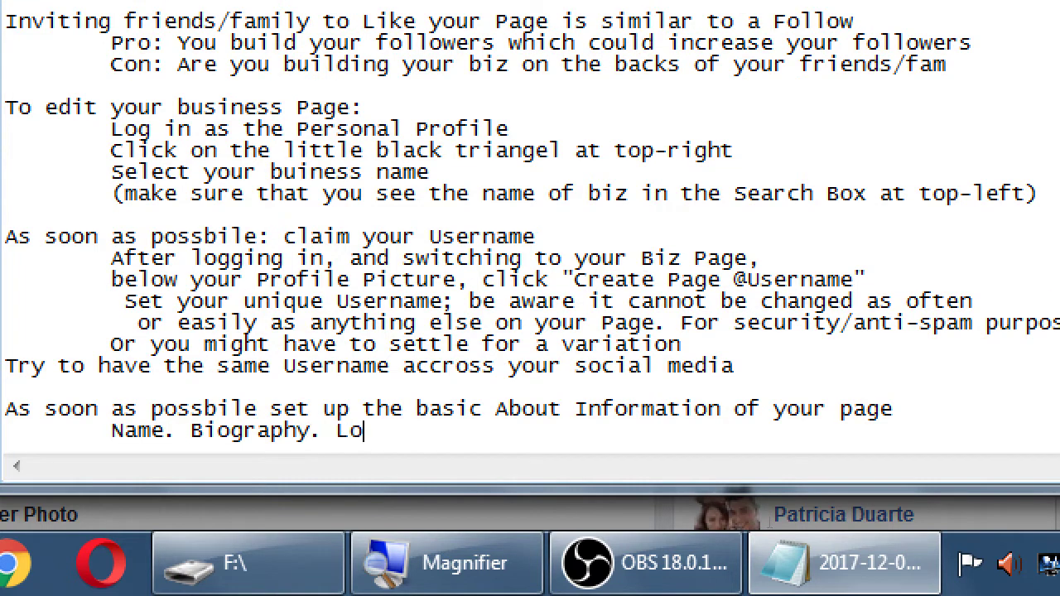
{"action": "type", "text": "cation. Web Addrews"}
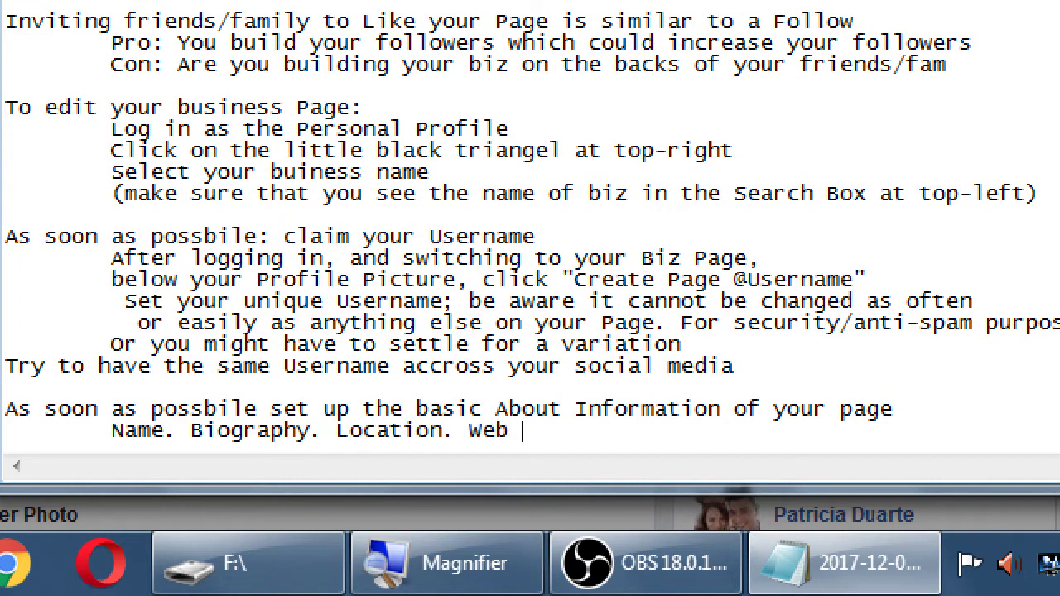
{"action": "key", "text": "BackSpace"}
{"action": "key", "text": "BackSpace"}
{"action": "type", "text": "ss."}
{"action": "key", "text": "shift+Home"}
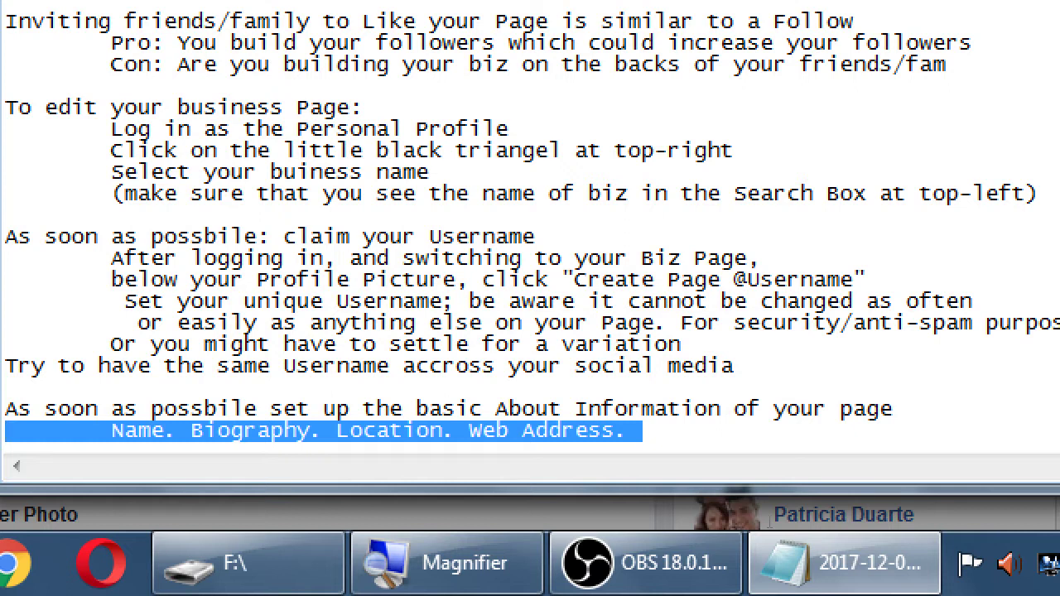
{"action": "key", "text": "End"}
{"action": "type", "text": "Contact i"}
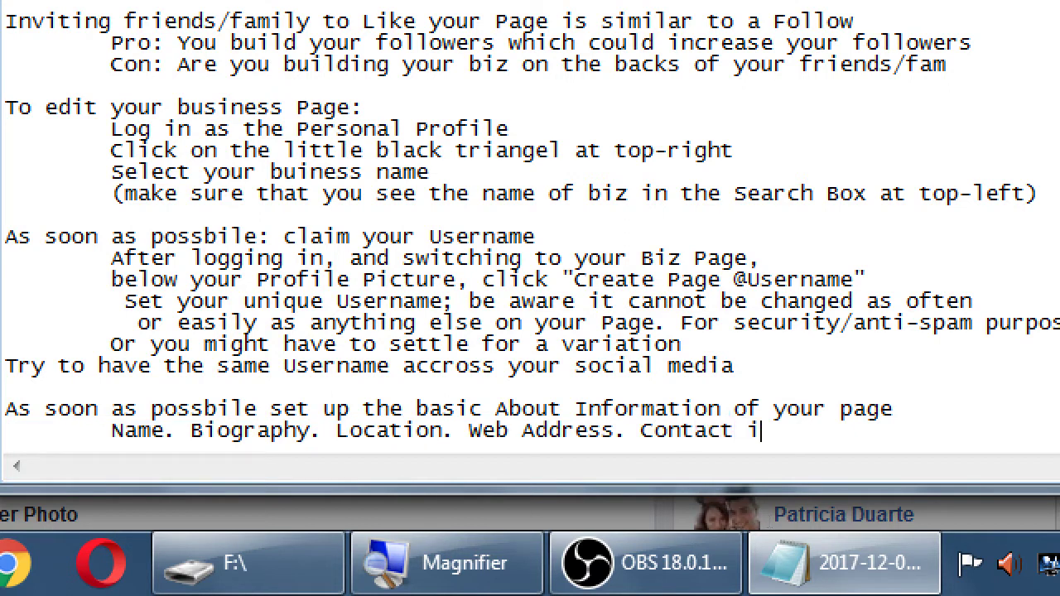
{"action": "type", "text": "nformation"}
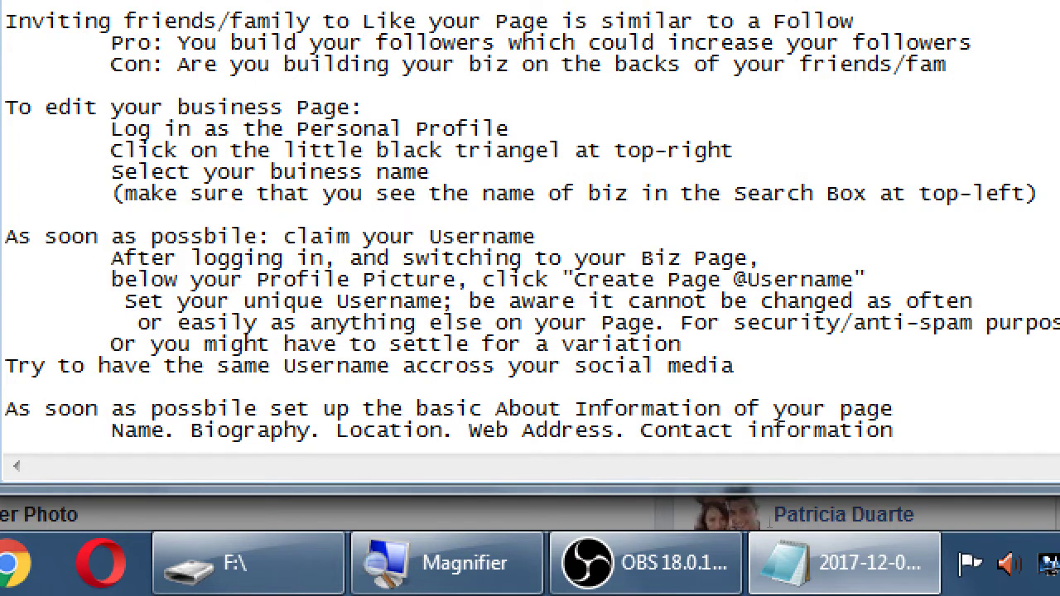
Switch back to Facebook in Firefox, cancel the page username creation and expand the page's list of sections.
{"action": "key", "text": "alt+Tab"}
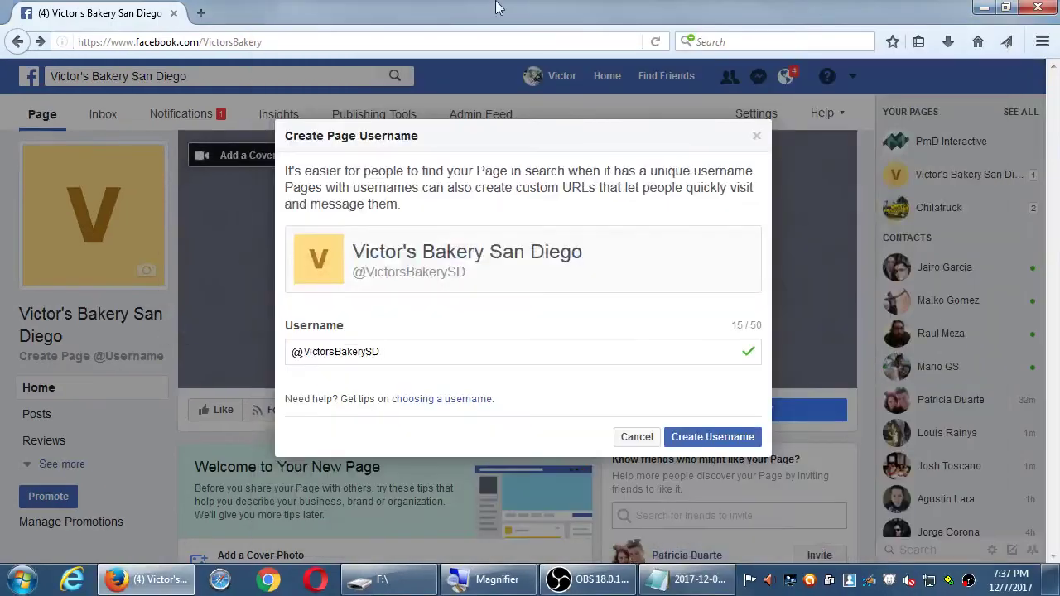
{"action": "left_click", "coordinate": [636, 436]}
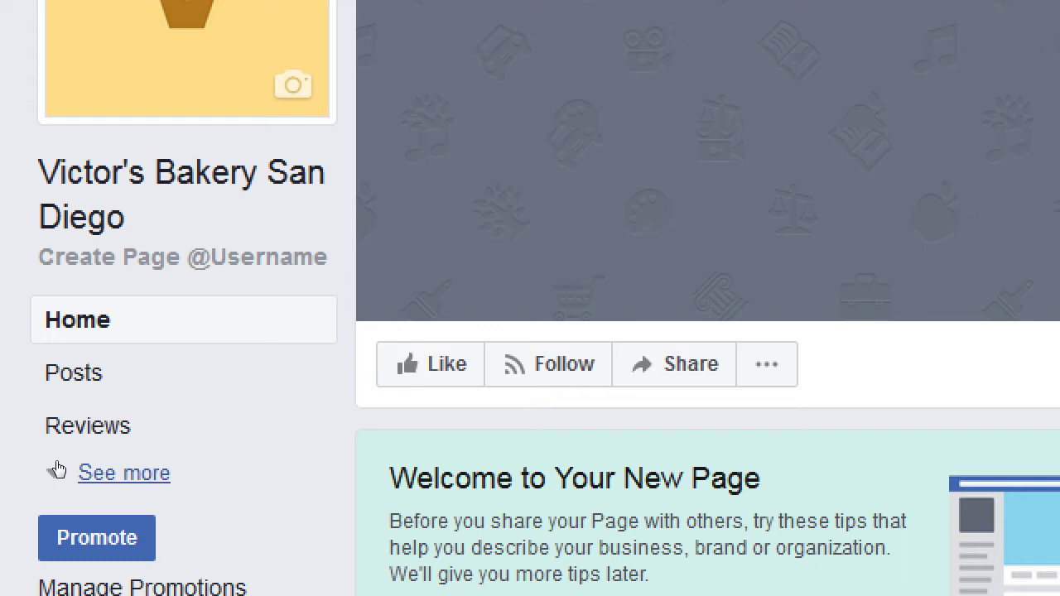
{"action": "left_click", "coordinate": [57, 470]}
{"action": "scroll", "coordinate": [56, 469], "scroll_direction": "down", "scroll_amount": 3}
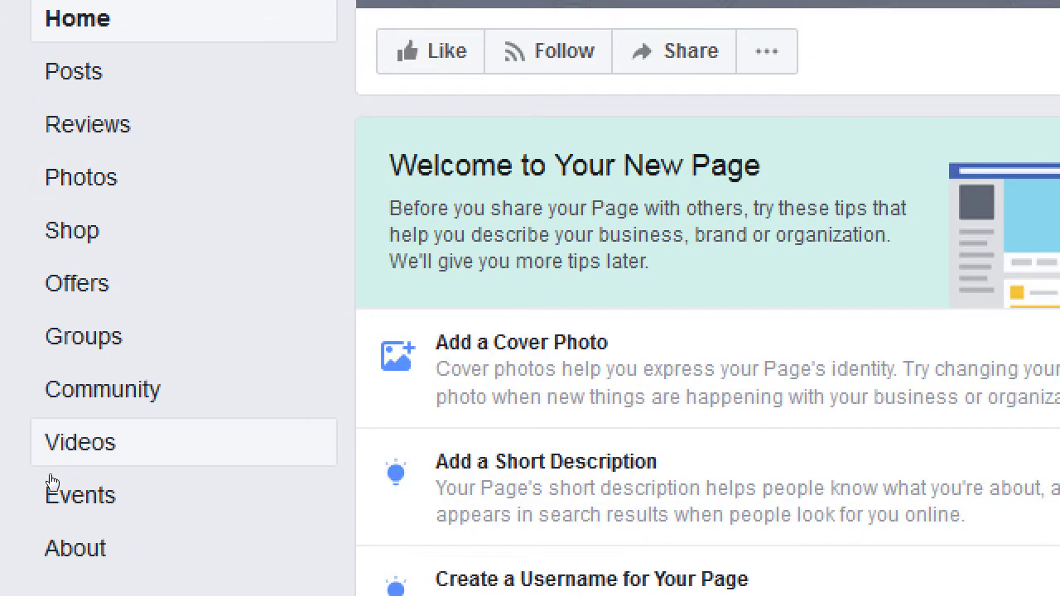
{"action": "scroll", "coordinate": [45, 522], "scroll_direction": "down", "scroll_amount": 1}
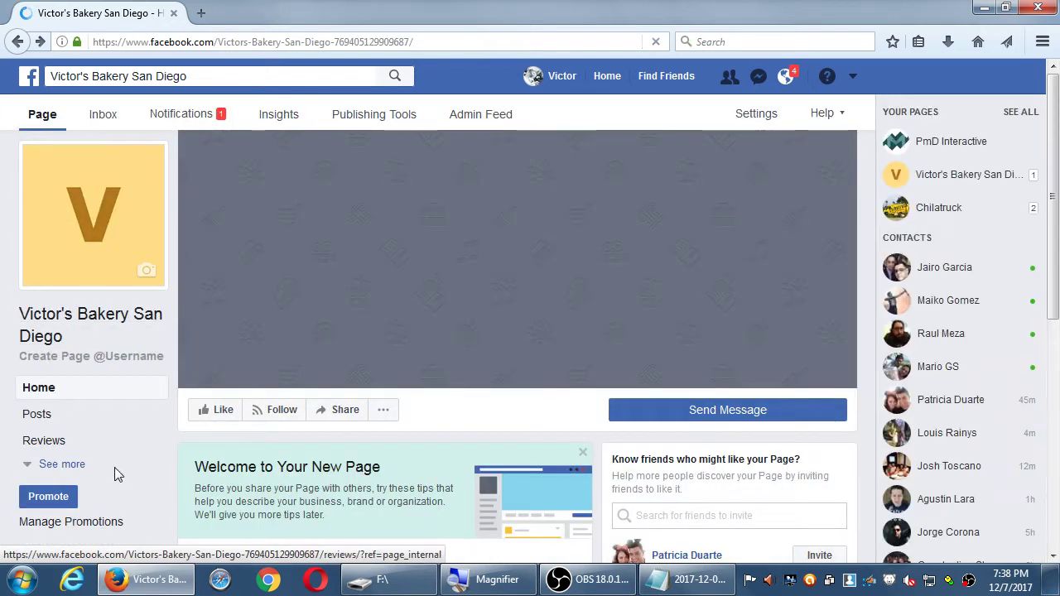
Expand the full list of the bakery page's sections again and open its About section.
{"action": "left_click", "coordinate": [70, 465]}
{"action": "scroll", "coordinate": [114, 476], "scroll_direction": "down", "scroll_amount": 4}
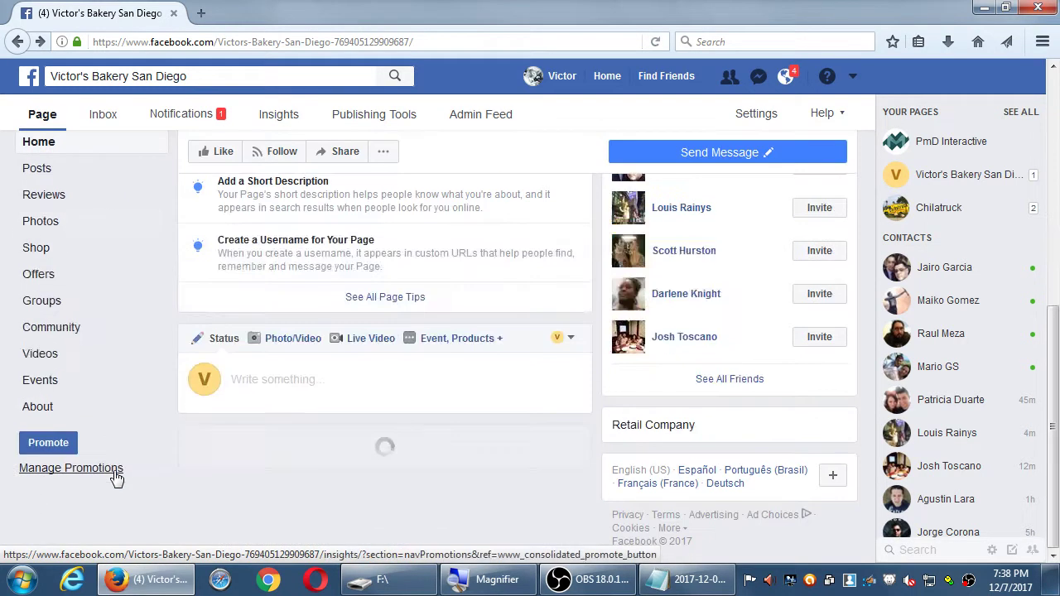
{"action": "left_click", "coordinate": [51, 417]}
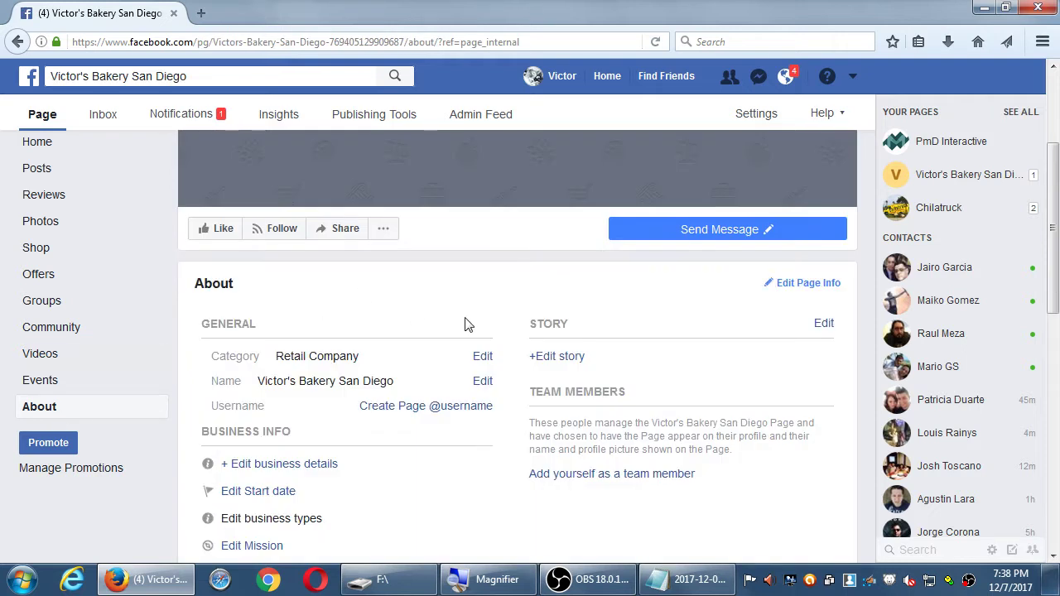
Look through the About section's fields, examining the category, name and username, the business info and the contact info.
{"action": "scroll", "coordinate": [492, 324], "scroll_direction": "down", "scroll_amount": 5}
{"action": "scroll", "coordinate": [492, 325], "scroll_direction": "down", "scroll_amount": 3}
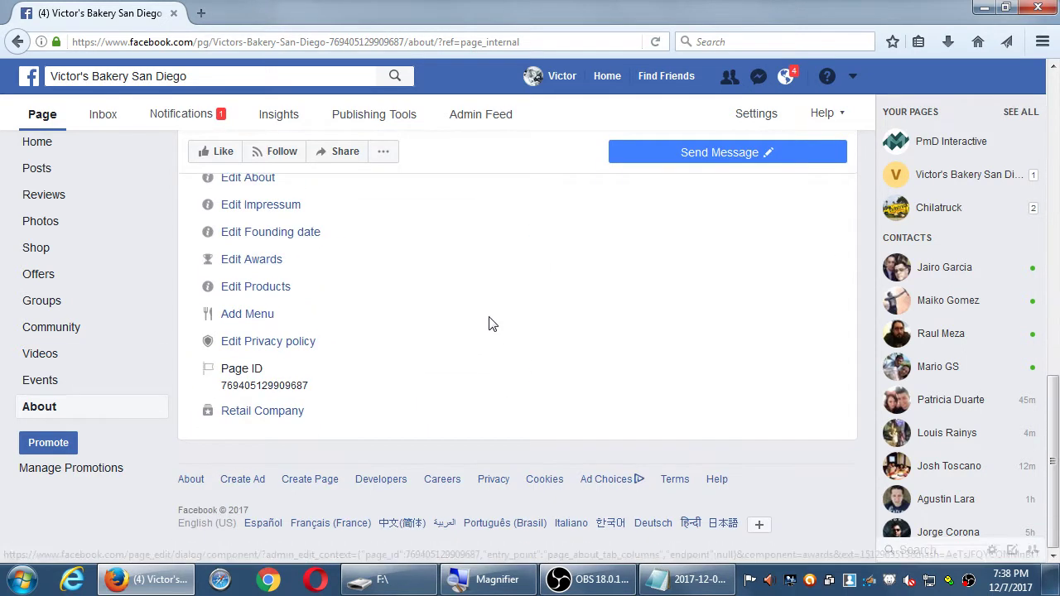
{"action": "scroll", "coordinate": [489, 324], "scroll_direction": "up", "scroll_amount": 10}
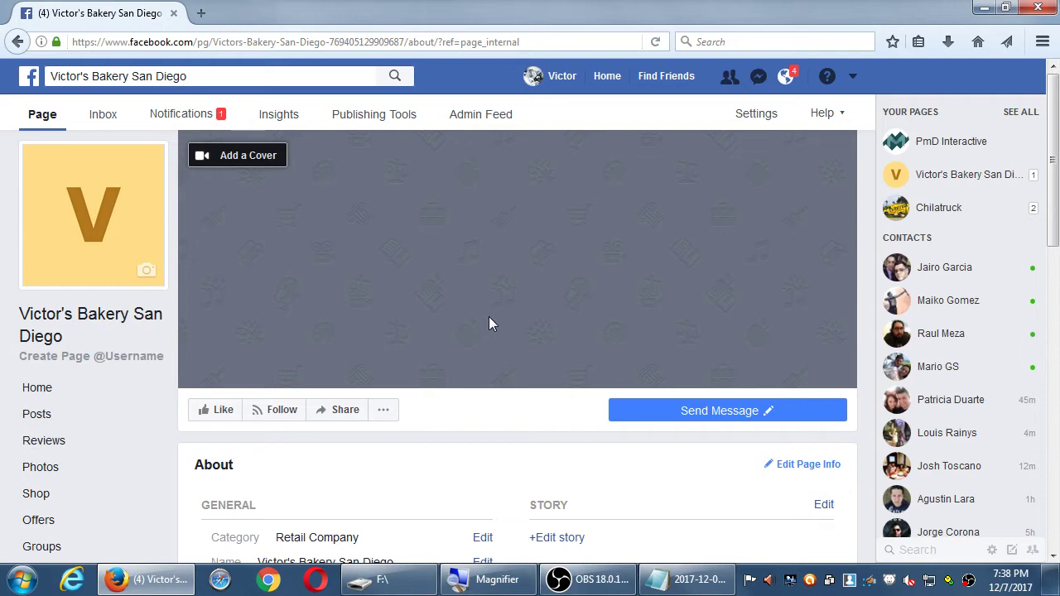
{"action": "scroll", "coordinate": [488, 324], "scroll_direction": "down", "scroll_amount": 4}
{"action": "scroll", "coordinate": [489, 322], "scroll_direction": "up", "scroll_amount": 1}
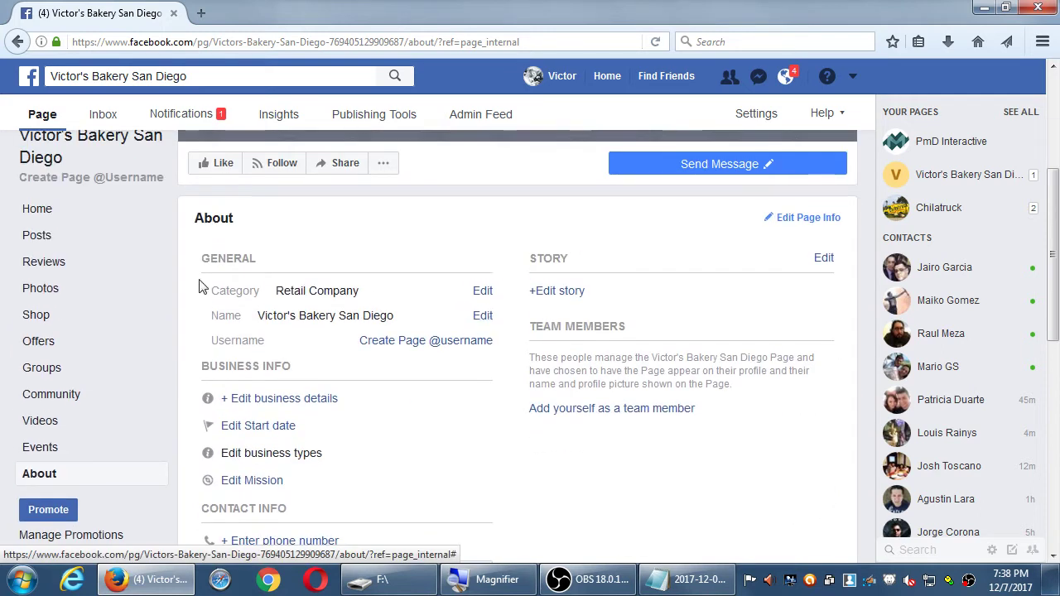
{"action": "left_click_drag", "start_coordinate": [277, 289], "coordinate": [338, 289]}
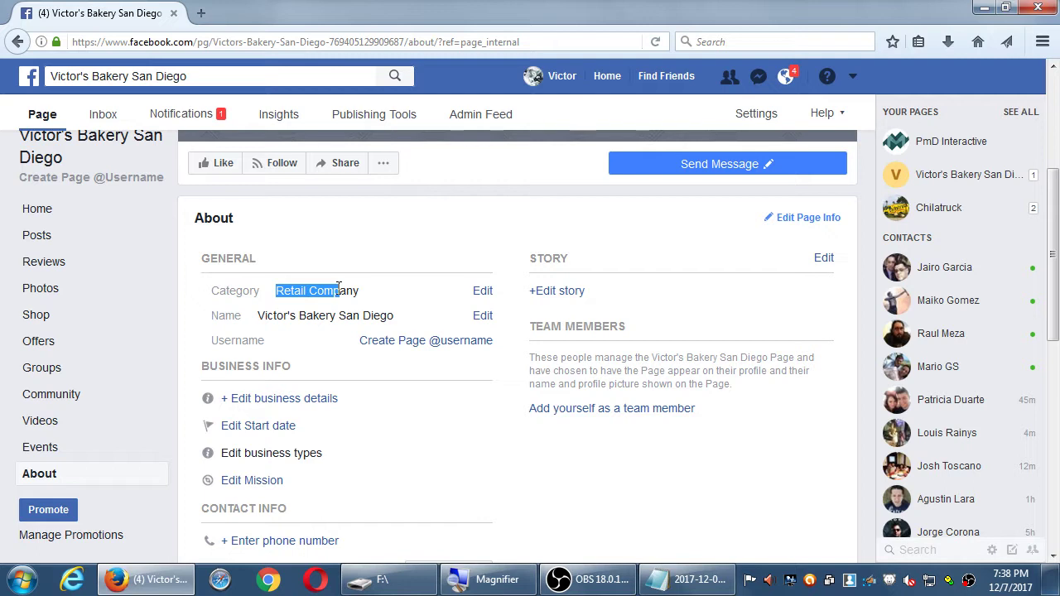
{"action": "left_click", "coordinate": [357, 238]}
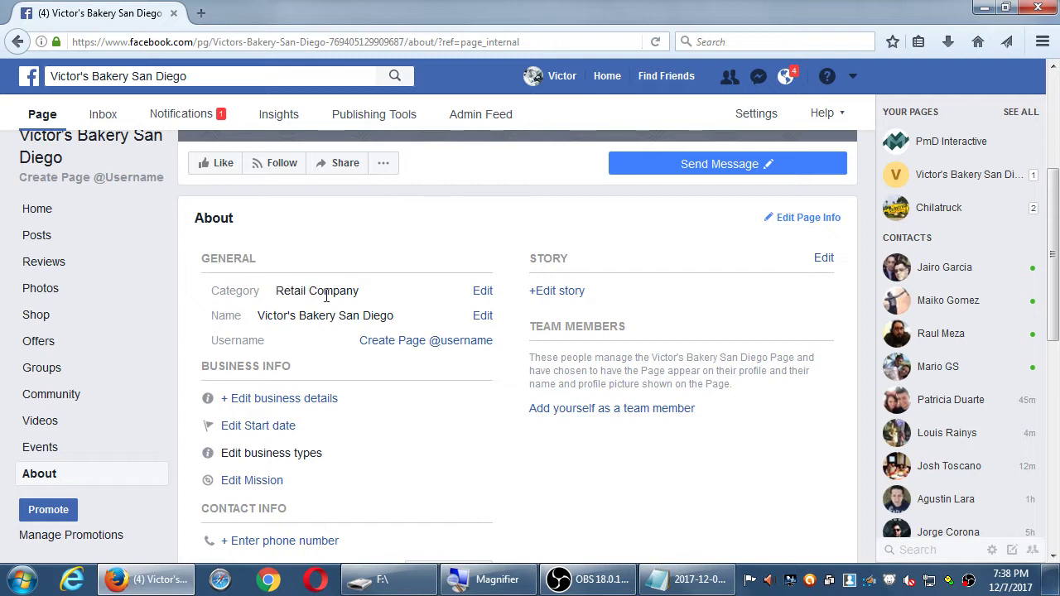
{"action": "left_click_drag", "start_coordinate": [290, 316], "coordinate": [363, 317]}
{"action": "left_click", "coordinate": [282, 315]}
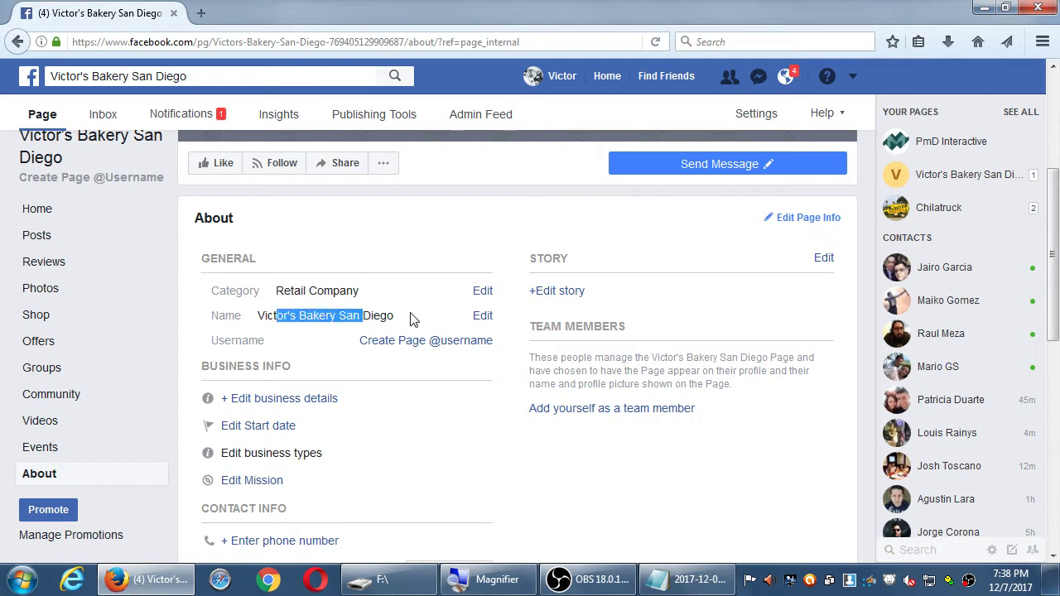
{"action": "left_click", "coordinate": [290, 317]}
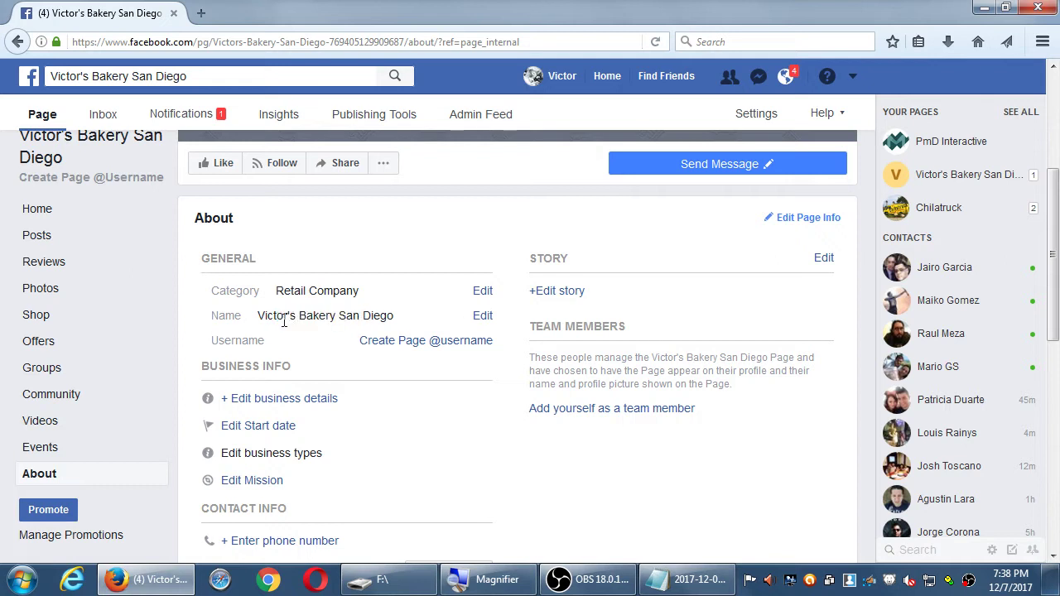
{"action": "left_click_drag", "start_coordinate": [243, 342], "coordinate": [258, 341]}
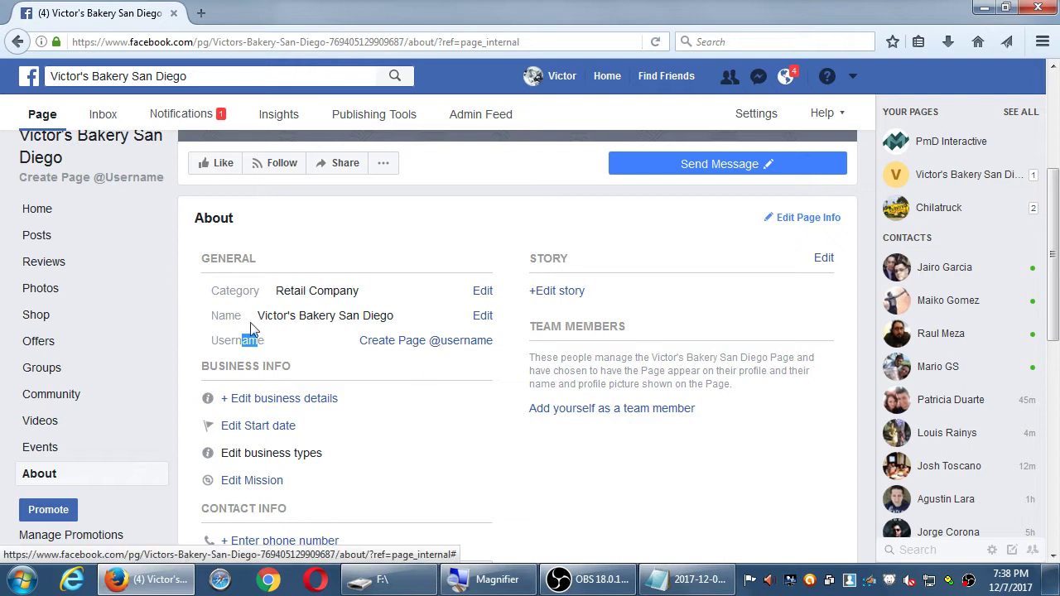
{"action": "left_click", "coordinate": [173, 306]}
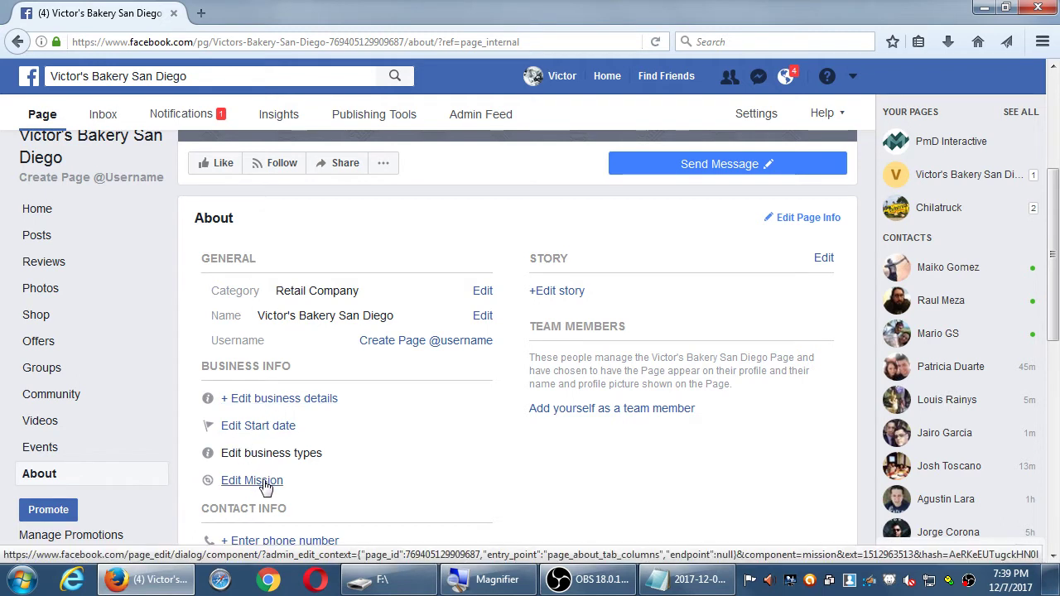
{"action": "scroll", "coordinate": [265, 486], "scroll_direction": "down", "scroll_amount": 5}
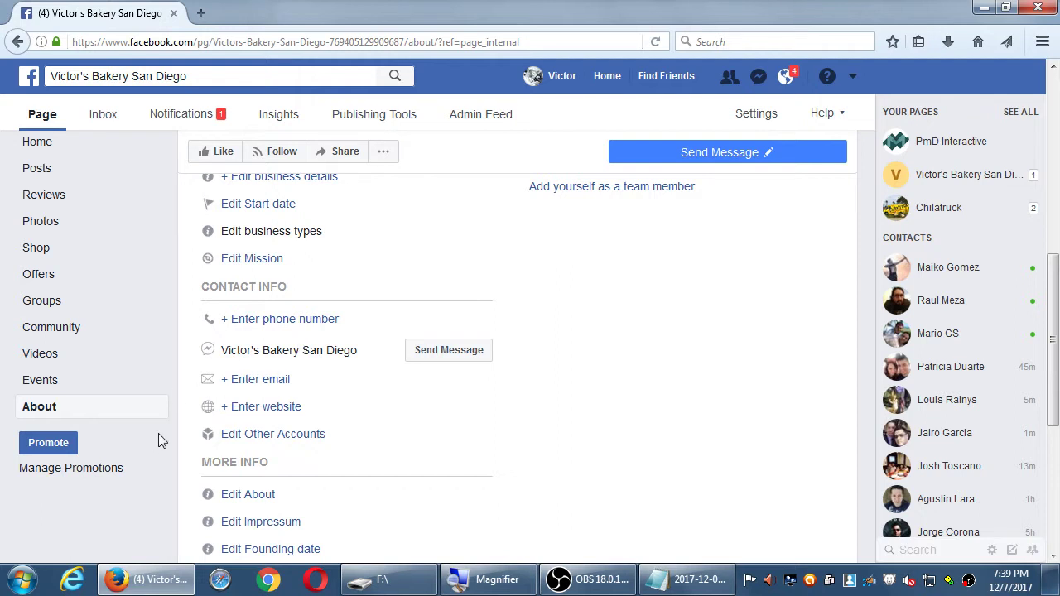
Switch to the Notepad lesson notes and add an indented line under the About heading reading "Fill in as much as that info as possbile because:".
{"action": "scroll", "coordinate": [159, 433], "scroll_direction": "down", "scroll_amount": 2}
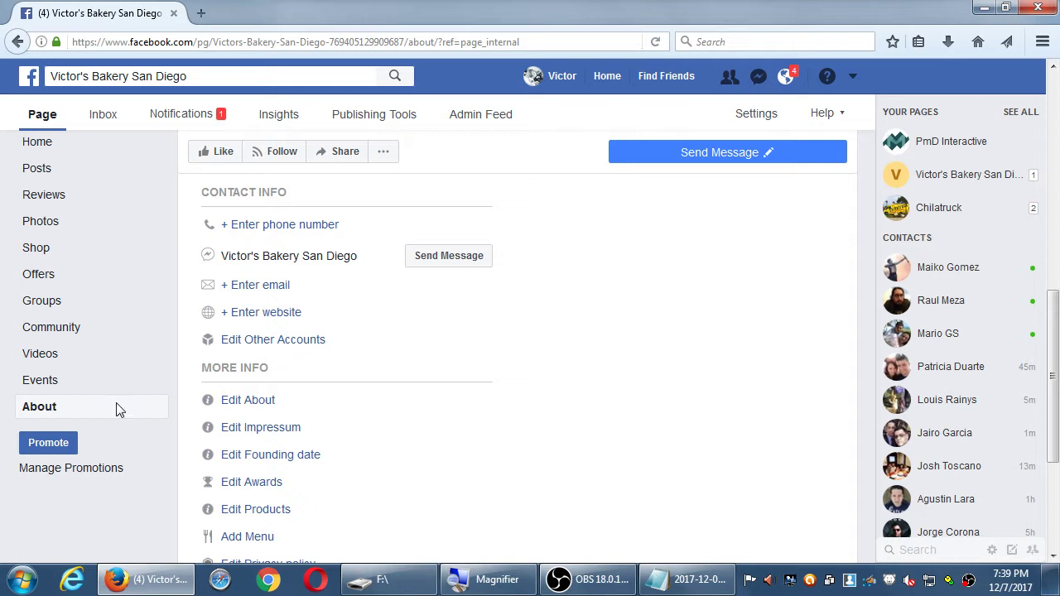
{"action": "left_click", "coordinate": [702, 583]}
{"action": "key", "text": "super+plus"}
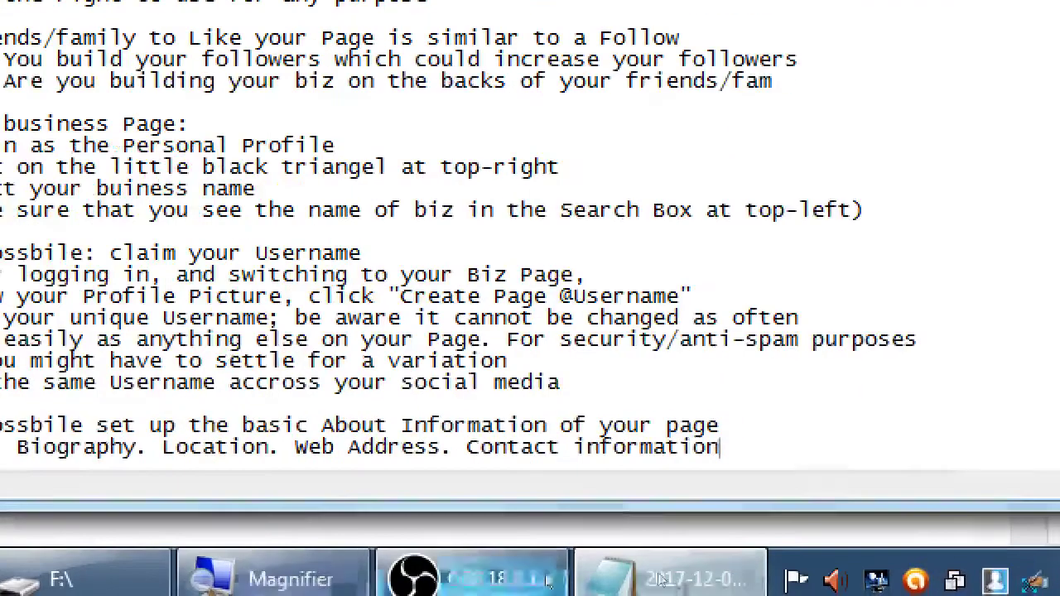
{"action": "key", "text": "Return"}
{"action": "key", "text": "Tab"}
{"action": "type", "text": "Fill "}
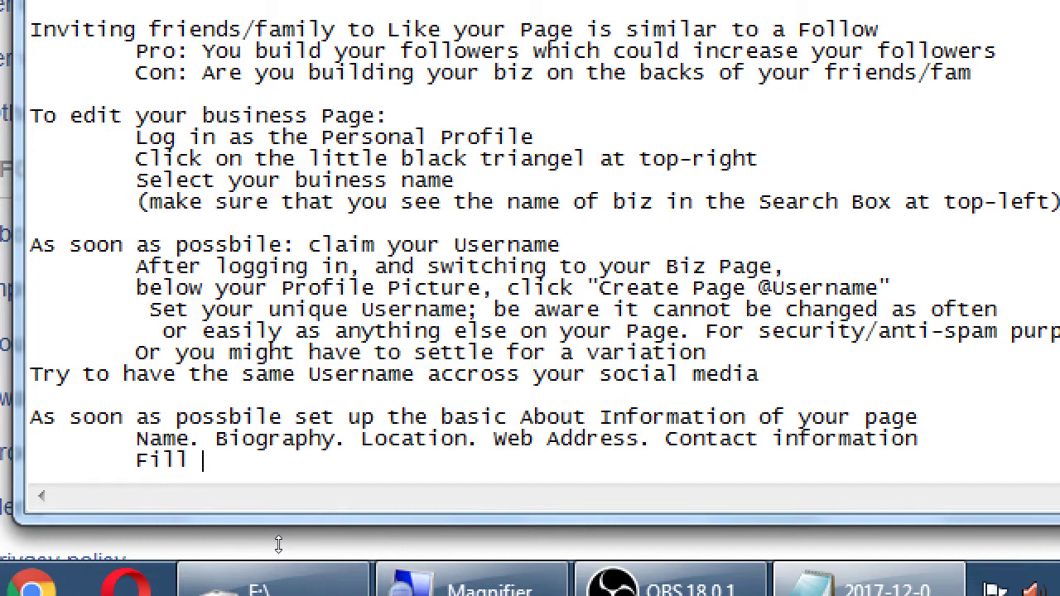
{"action": "type", "text": "in as much as "}
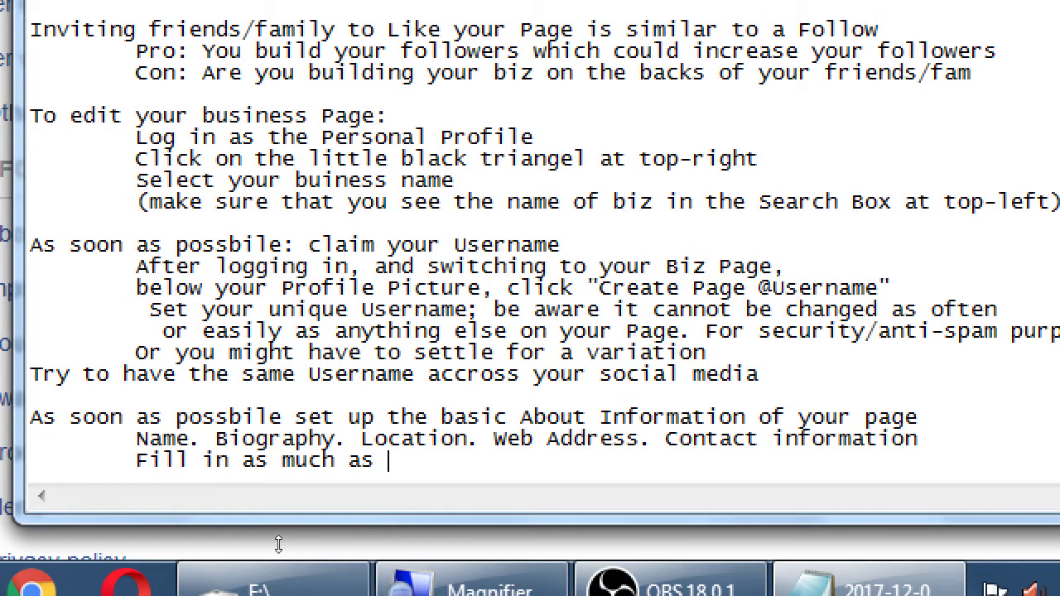
{"action": "type", "text": "that info"}
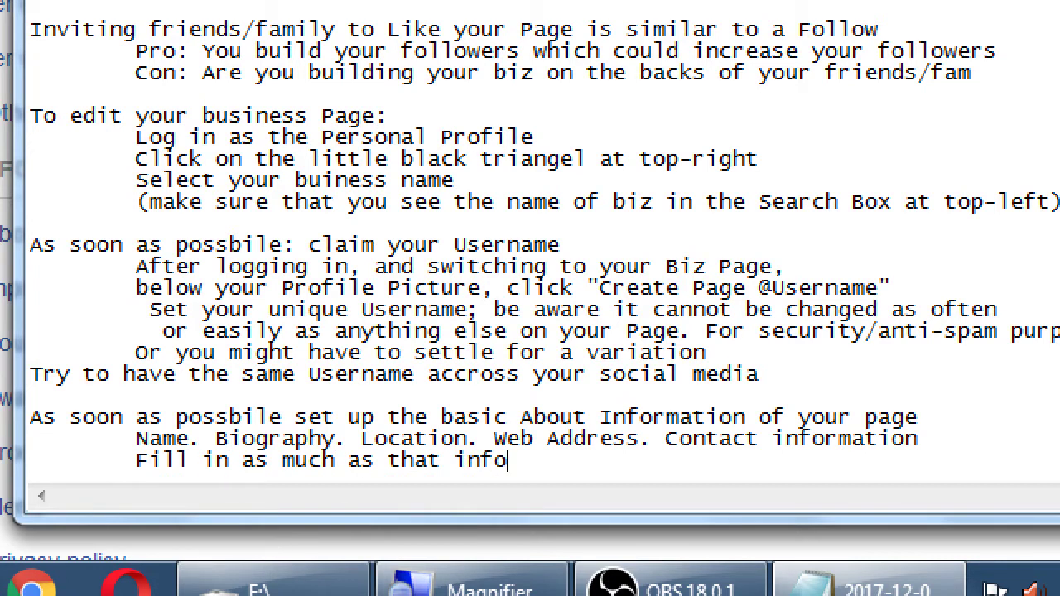
{"action": "type", "text": " as possbile "}
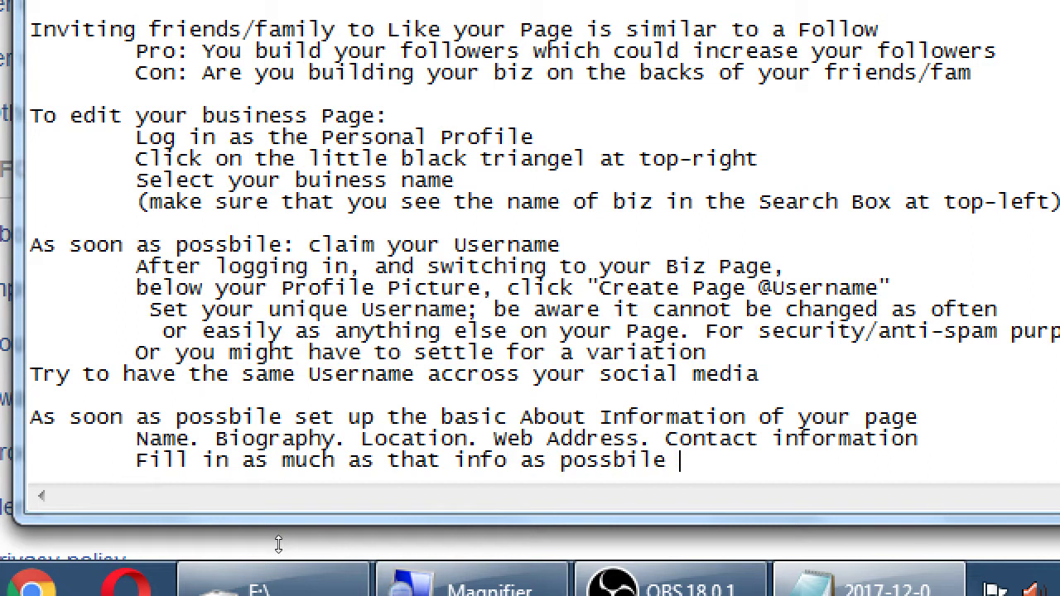
{"action": "type", "text": "because:"}
Add a double-indented reason below the "because:" line reading "It helps you get found".
{"action": "key", "text": "Return"}
{"action": "key", "text": "Tab"}
{"action": "key", "text": "Tab"}
{"action": "type", "text": "It helps you "}
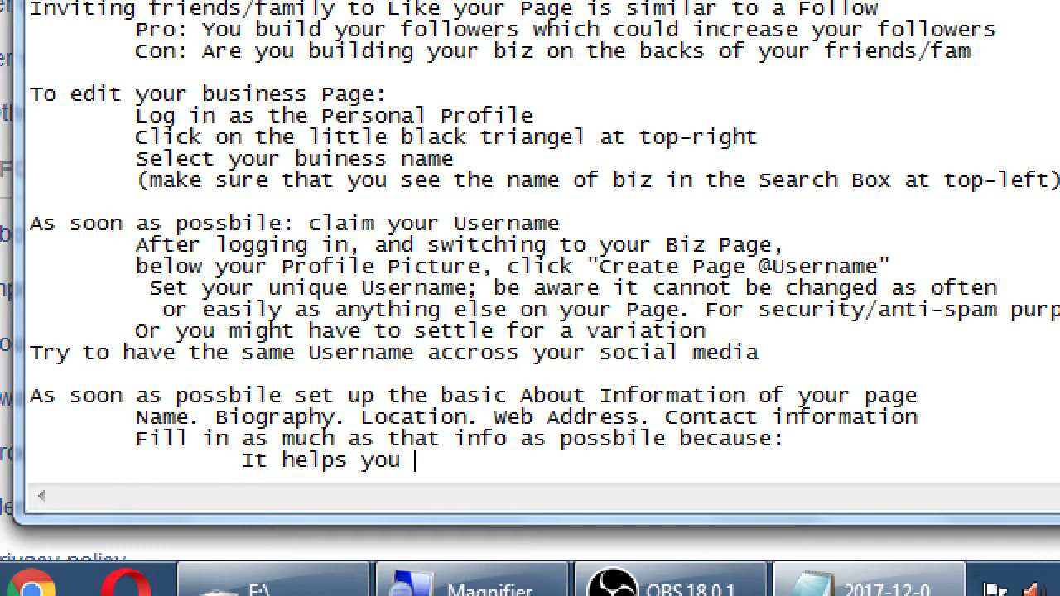
{"action": "type", "text": "get found"}
Insert the double-indented reason "It makes you look legitimate" above "It helps you get found".
{"action": "key", "text": "Return"}
{"action": "key", "text": "Tab"}
{"action": "key", "text": "Tab"}
{"action": "key", "text": "Up"}
{"action": "key", "text": "Return"}
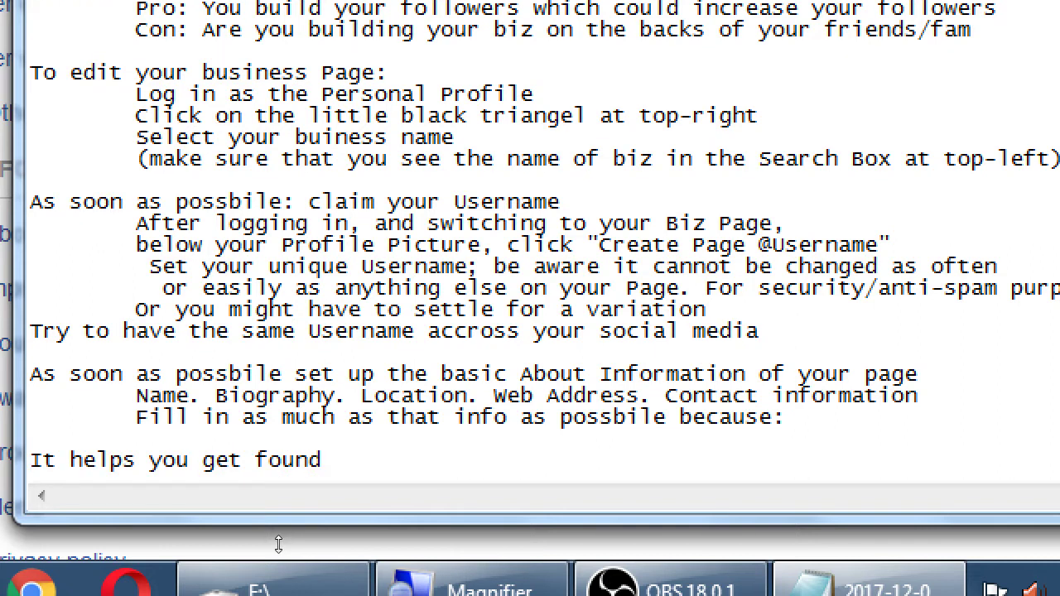
{"action": "key", "text": "Tab"}
{"action": "key", "text": "Tab"}
{"action": "key", "text": "Up"}
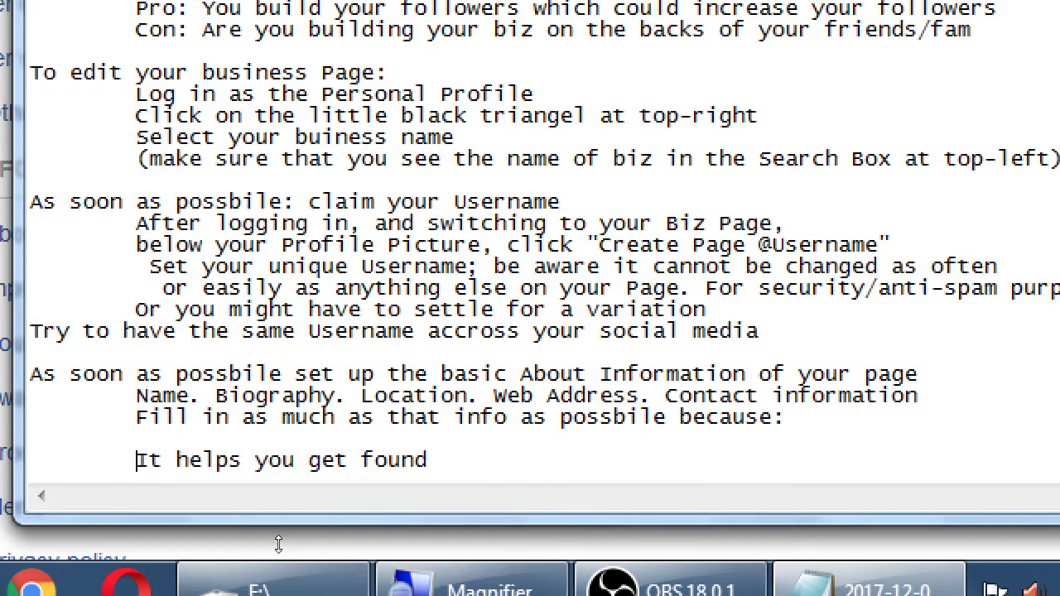
{"action": "key", "text": "Up"}
{"action": "type", "text": "It amek"}
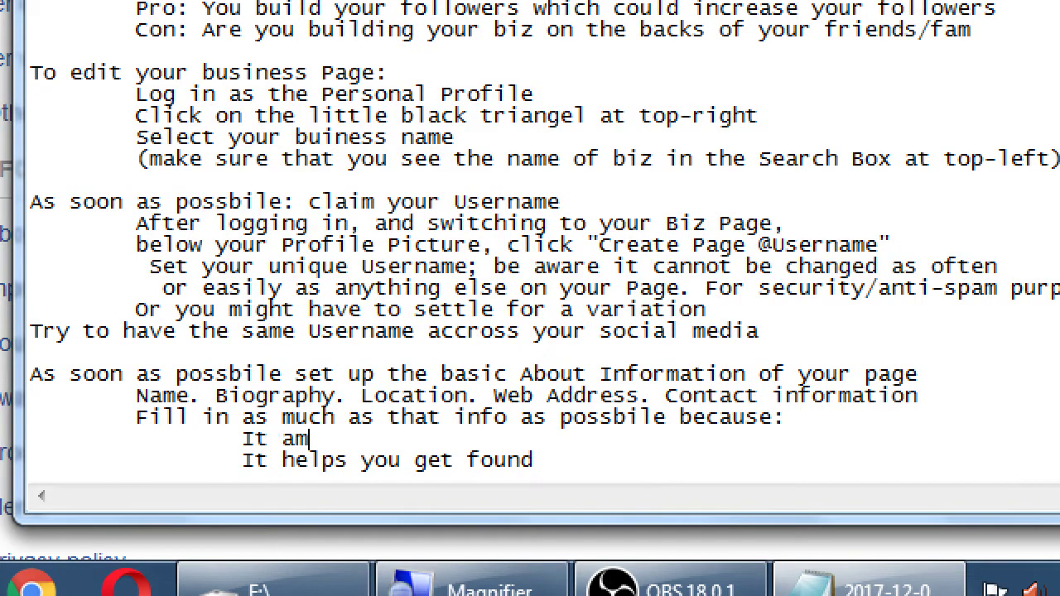
{"action": "key", "text": "BackSpace"}
{"action": "key", "text": "BackSpace"}
{"action": "key", "text": "BackSpace"}
{"action": "key", "text": "BackSpace"}
{"action": "type", "text": "makes y"}
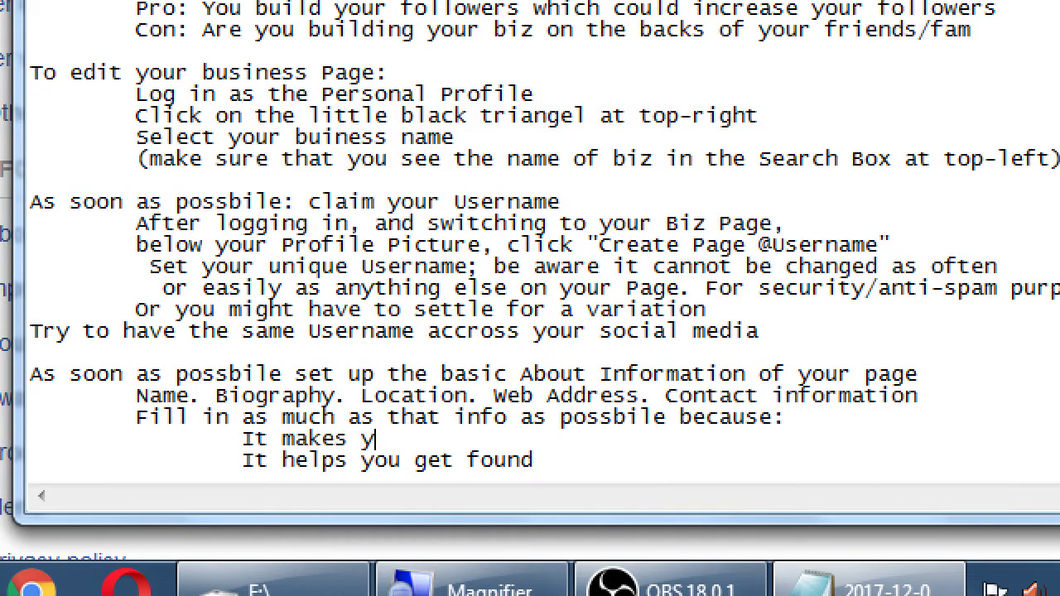
{"action": "type", "text": "ou look legitimate"}
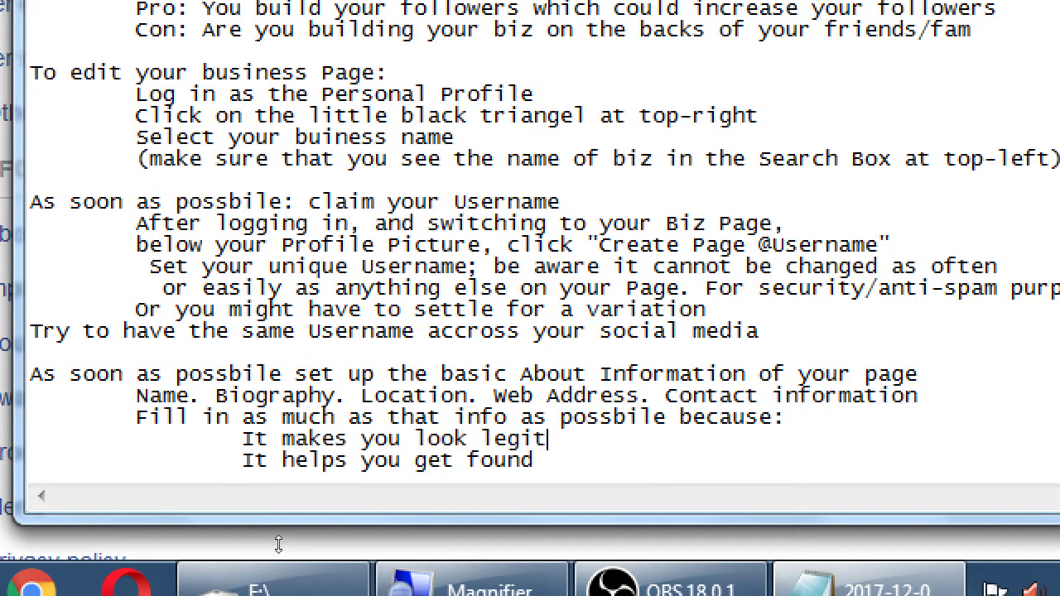
{"action": "key", "text": "BackSpace"}
{"action": "key", "text": "BackSpace"}
{"action": "key", "text": "BackSpace"}
{"action": "key", "text": "BackSpace"}
{"action": "key", "text": "BackSpace"}
{"action": "type", "text": "amate"}
{"action": "key", "text": "BackSpace"}
{"action": "key", "text": "BackSpace"}
{"action": "key", "text": "BackSpace"}
{"action": "key", "text": "BackSpace"}
{"action": "key", "text": "BackSpace"}
{"action": "type", "text": "imate"}
{"action": "key", "text": "Down"}
{"action": "key", "text": "Down"}
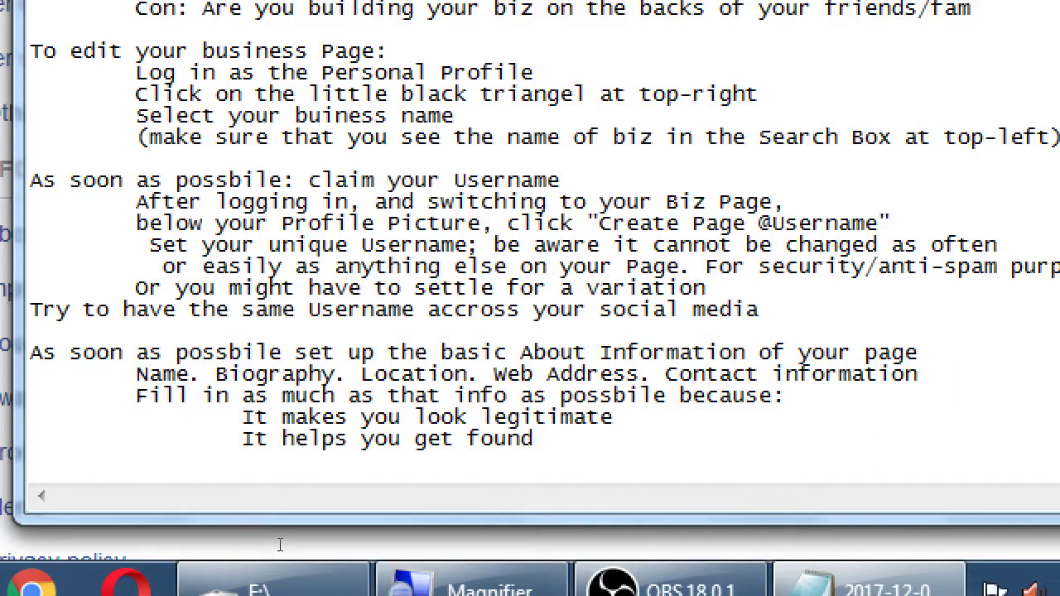
Add a third reason under "It helps you get found" reading "It helps create results".
{"action": "type", "text": "It helps"}
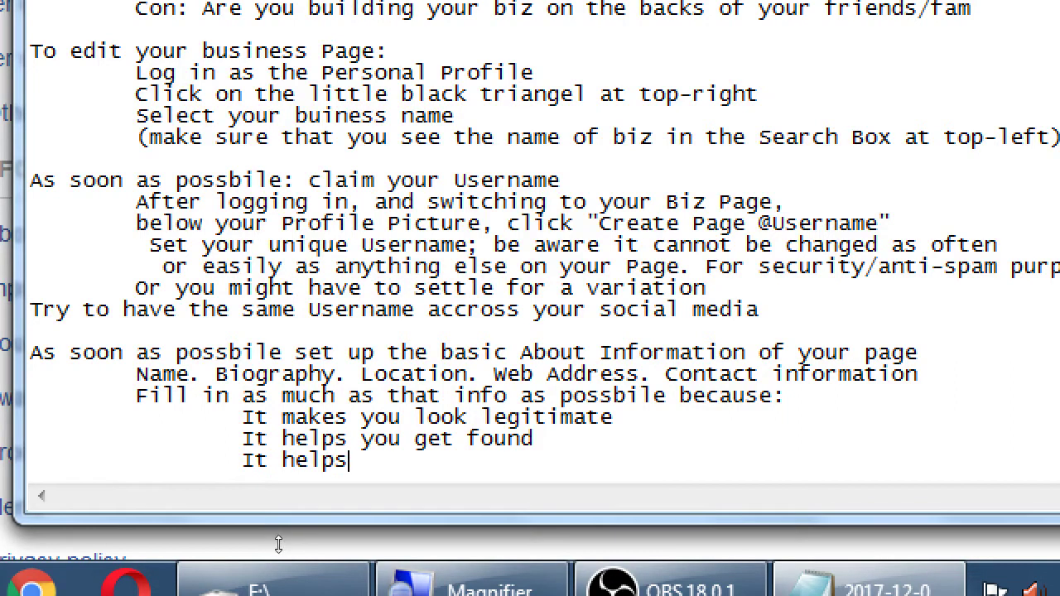
{"action": "type", "text": " drive res"}
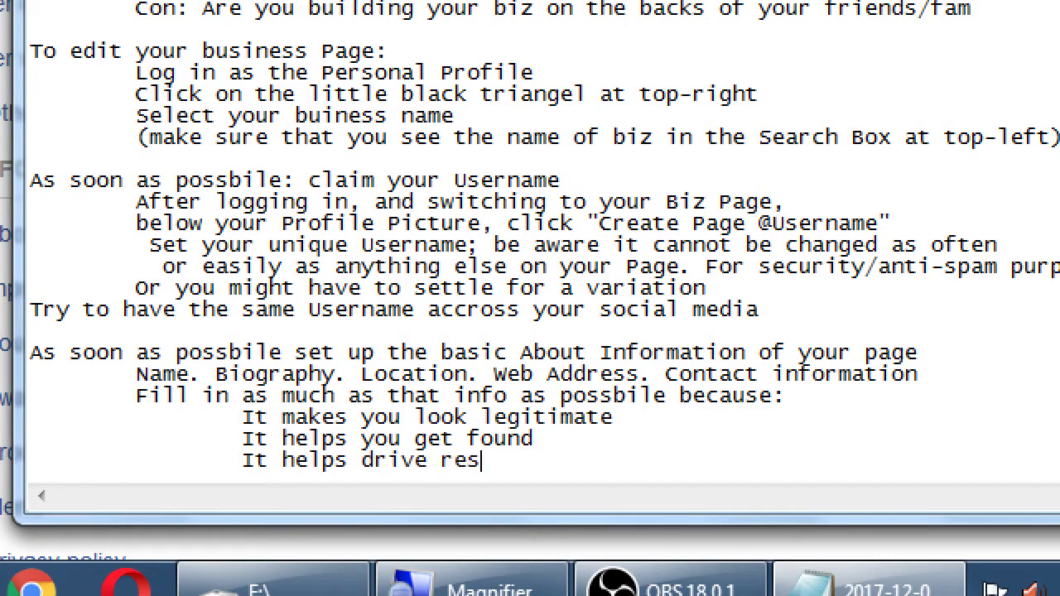
{"action": "key", "text": "BackSpace"}
{"action": "key", "text": "BackSpace"}
{"action": "key", "text": "BackSpace"}
{"action": "key", "text": "BackSpace"}
{"action": "key", "text": "BackSpace"}
{"action": "key", "text": "BackSpace"}
{"action": "key", "text": "BackSpace"}
{"action": "key", "text": "BackSpace"}
{"action": "key", "text": "BackSpace"}
{"action": "type", "text": "c"}
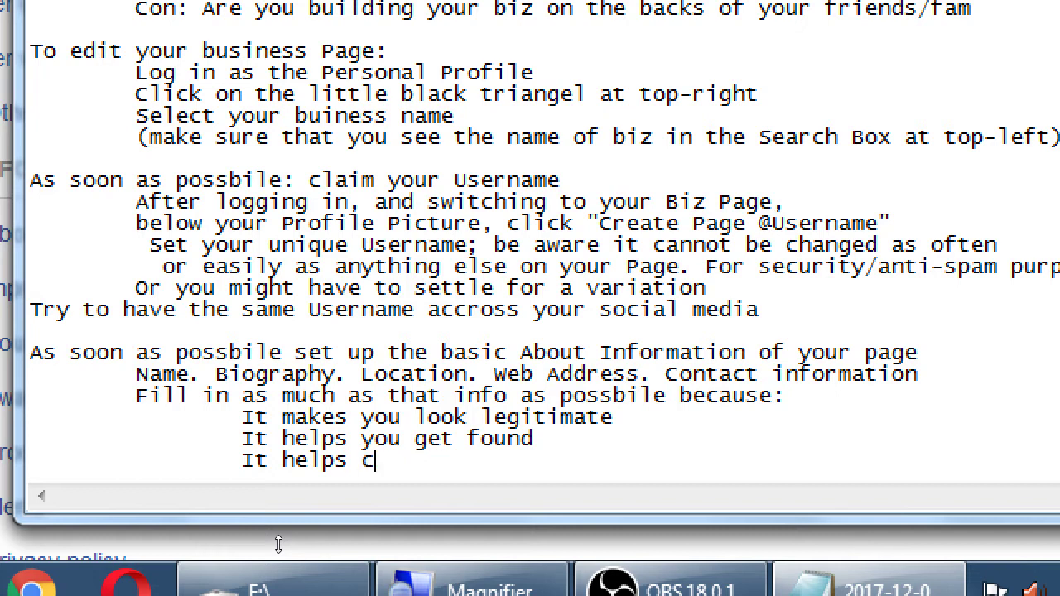
{"action": "type", "text": "reate reulsts"}
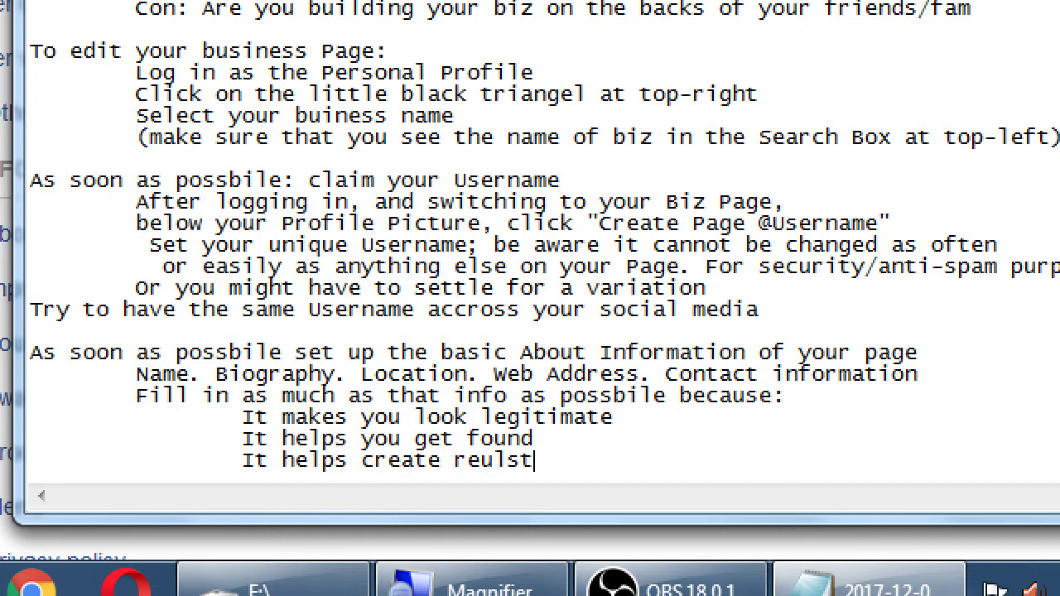
{"action": "key", "text": "BackSpace"}
{"action": "key", "text": "BackSpace"}
{"action": "key", "text": "BackSpace"}
{"action": "key", "text": "BackSpace"}
{"action": "key", "text": "BackSpace"}
{"action": "type", "text": "sults"}
Add a triple-indented line under the third reason reading "(example: your website - add a link back to your".
{"action": "key", "text": "Return"}
{"action": "key", "text": "Tab"}
{"action": "key", "text": "Tab"}
{"action": "key", "text": "Tab"}
{"action": "type", "text": "(example: y"}
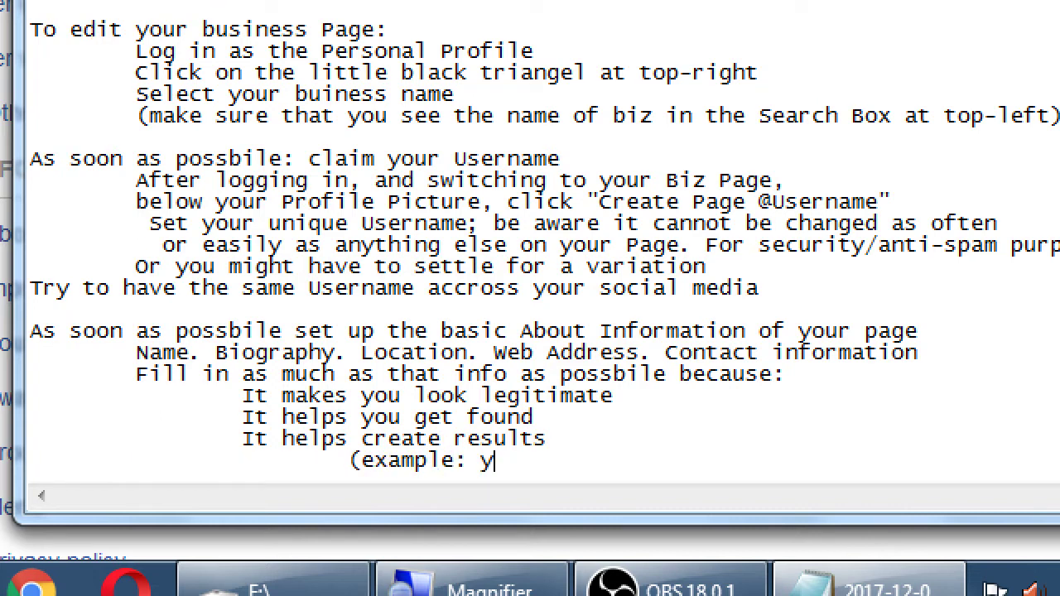
{"action": "type", "text": "our website"}
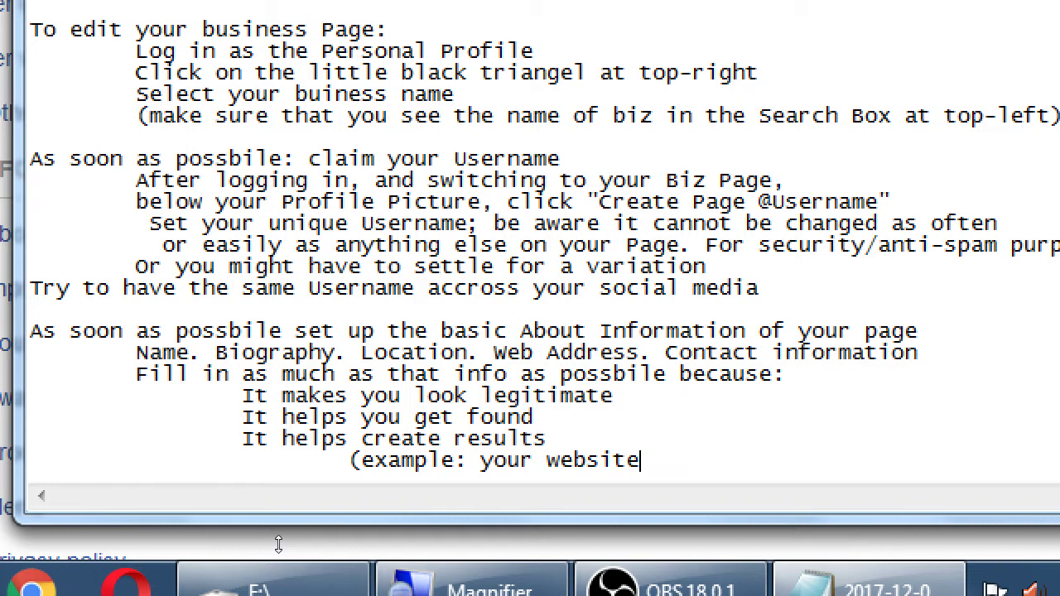
{"action": "type", "text": " - add a link back to your"}
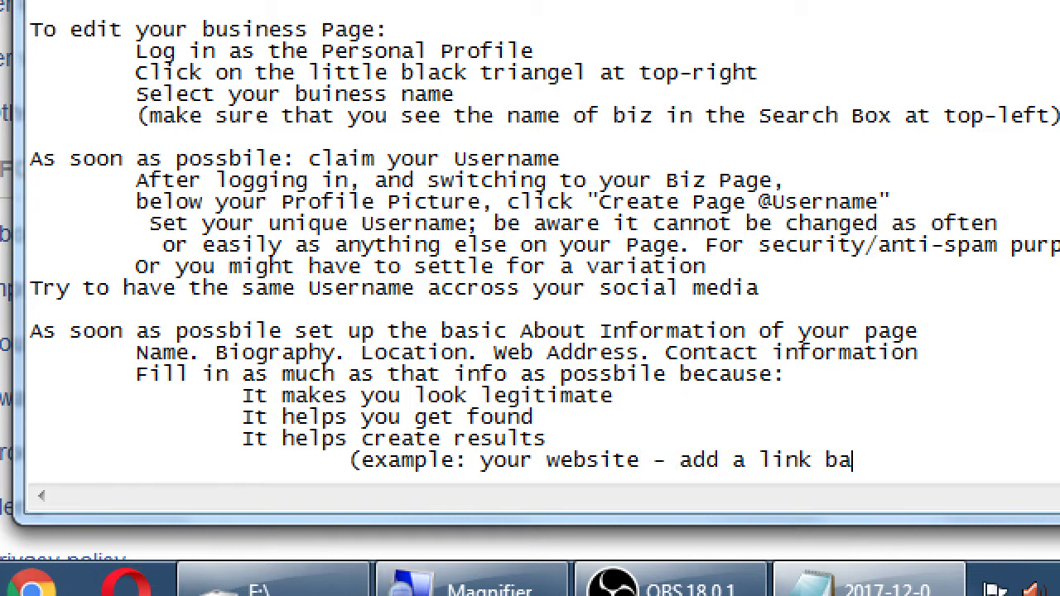
Continue the website example on a further indented line with "main website so that you can further".
{"action": "key", "text": "Return"}
{"action": "key", "text": "Tab"}
{"action": "key", "text": "Tab"}
{"action": "key", "text": "Tab"}
{"action": "key", "text": "Tab"}
{"action": "type", "text": "main website"}
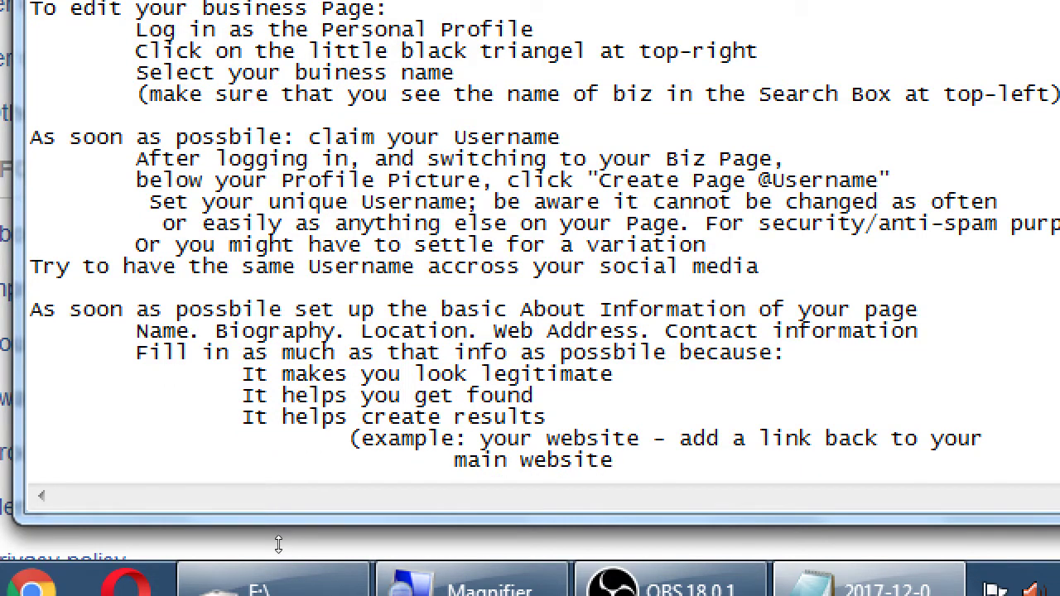
{"action": "type", "text": " so that yo"}
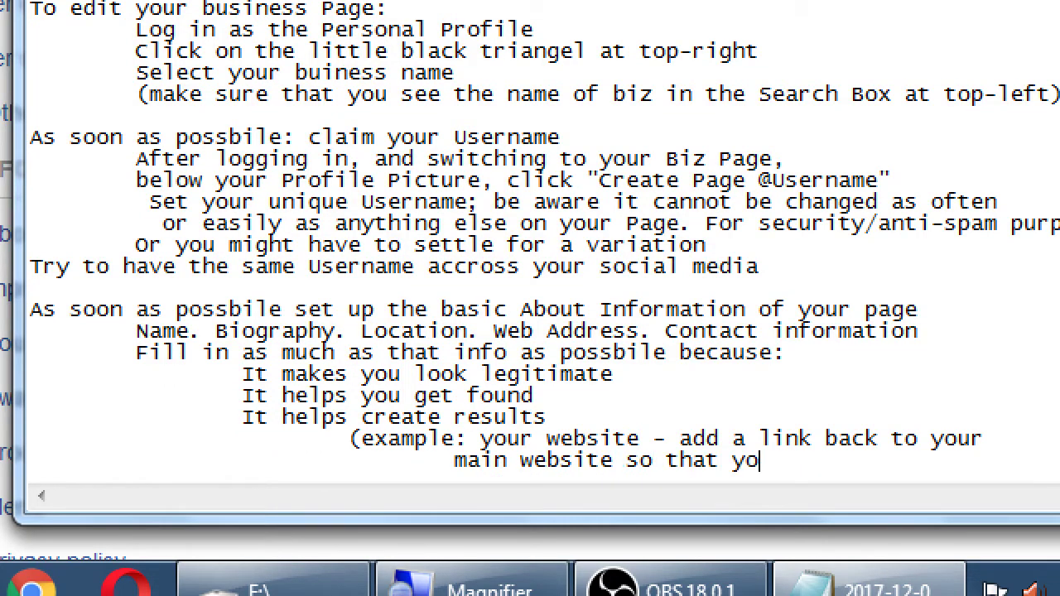
{"action": "type", "text": "u can further"}
Finish the website example on another line at the same indent with "compolete your Ultimate Conversion)".
{"action": "key", "text": "Return"}
{"action": "key", "text": "Tab"}
{"action": "key", "text": "Tab"}
{"action": "key", "text": "Tab"}
{"action": "key", "text": "Tab"}
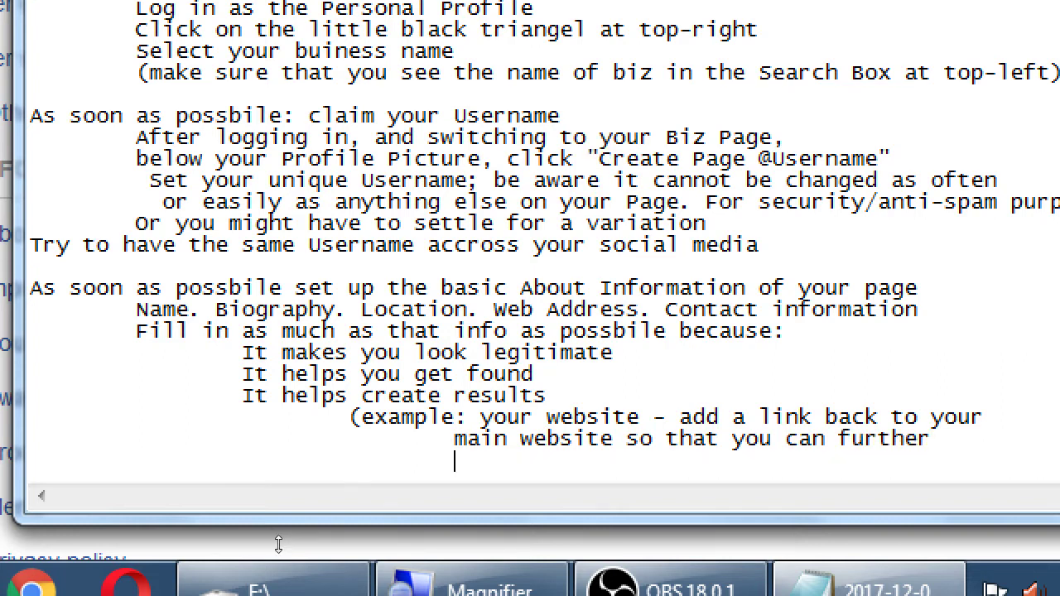
{"action": "type", "text": "compolete yo"}
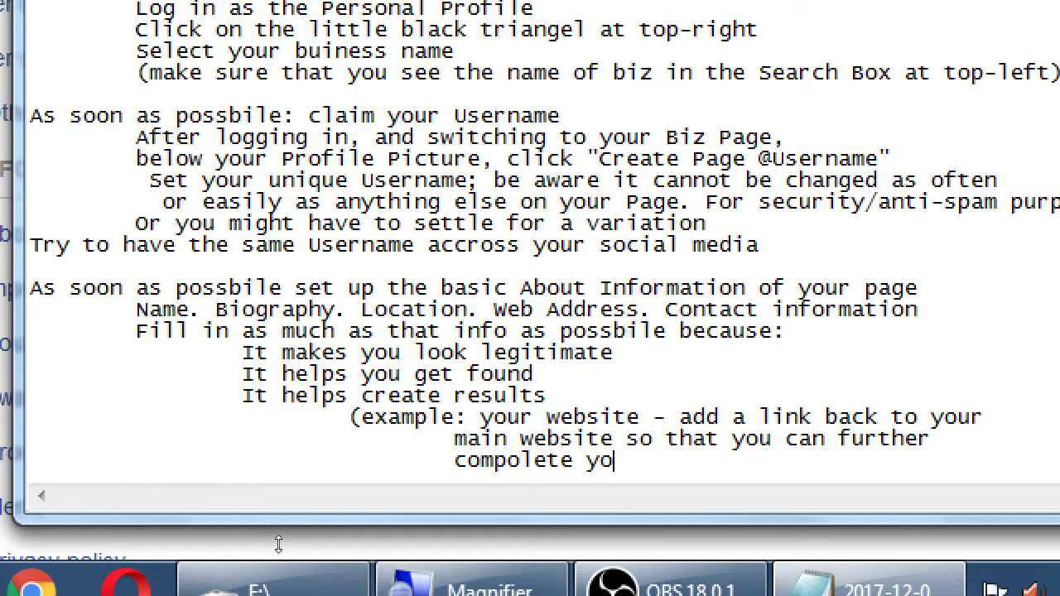
{"action": "type", "text": "ur Ult"}
{"action": "key", "text": "BackSpace"}
{"action": "type", "text": "ltimat"}
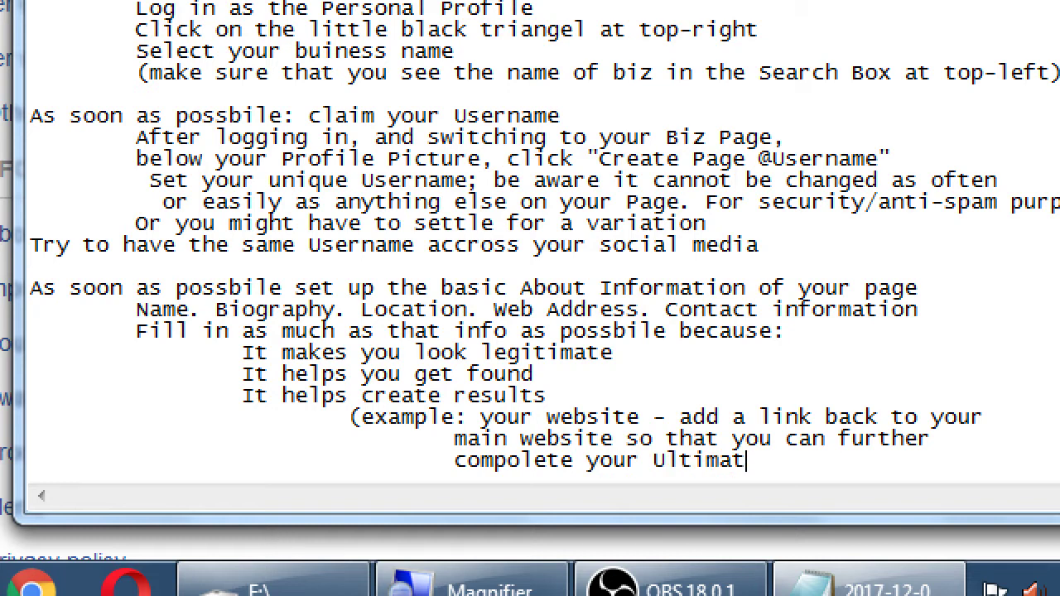
{"action": "type", "text": "e Conversion)"}
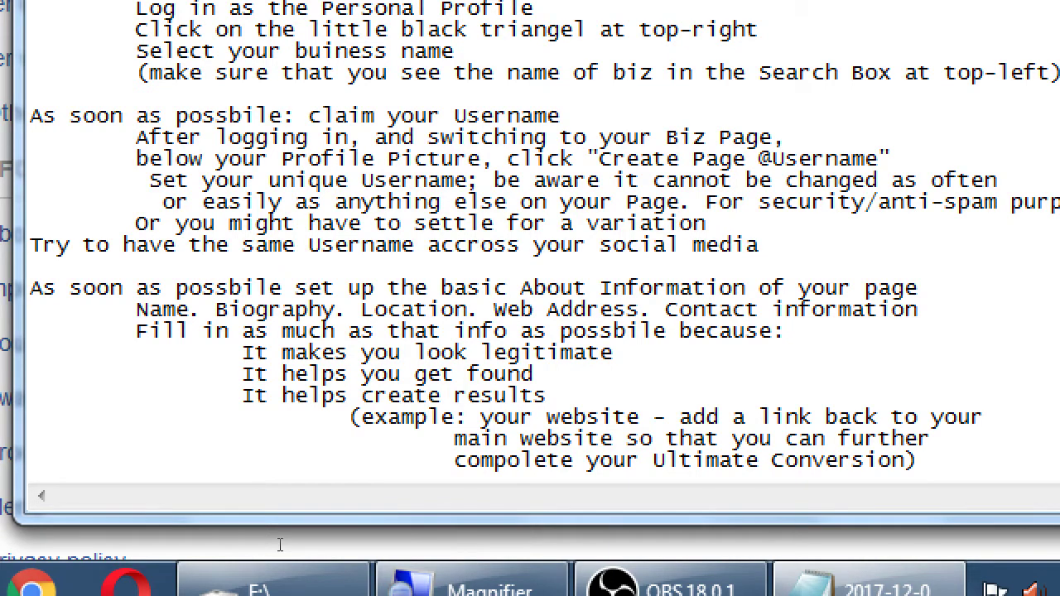
{"action": "key", "text": "Up"}
Switch back to Facebook in Firefox, review the More Info fields, and view the Impressum field's explanation without editing it.
{"action": "key", "text": "alt+Tab"}
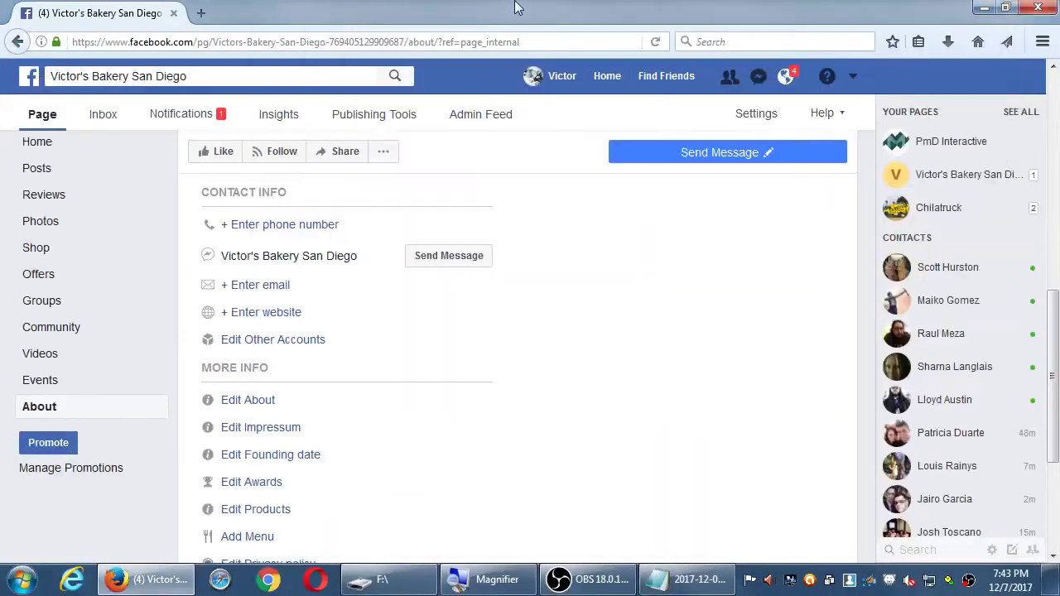
{"action": "scroll", "coordinate": [466, 249], "scroll_direction": "down", "scroll_amount": 1}
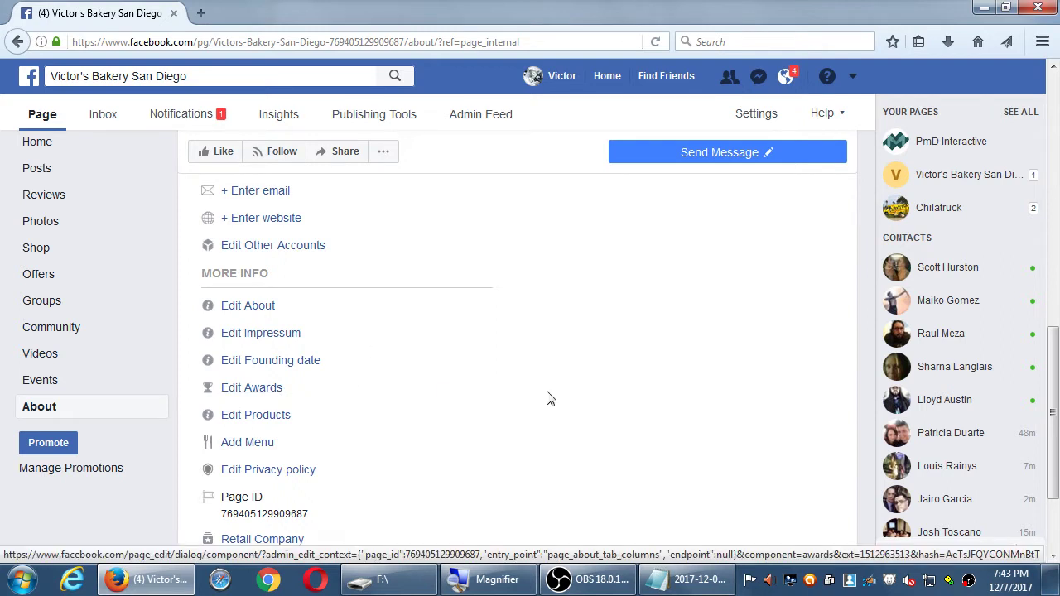
{"action": "scroll", "coordinate": [335, 429], "scroll_direction": "down", "scroll_amount": 2}
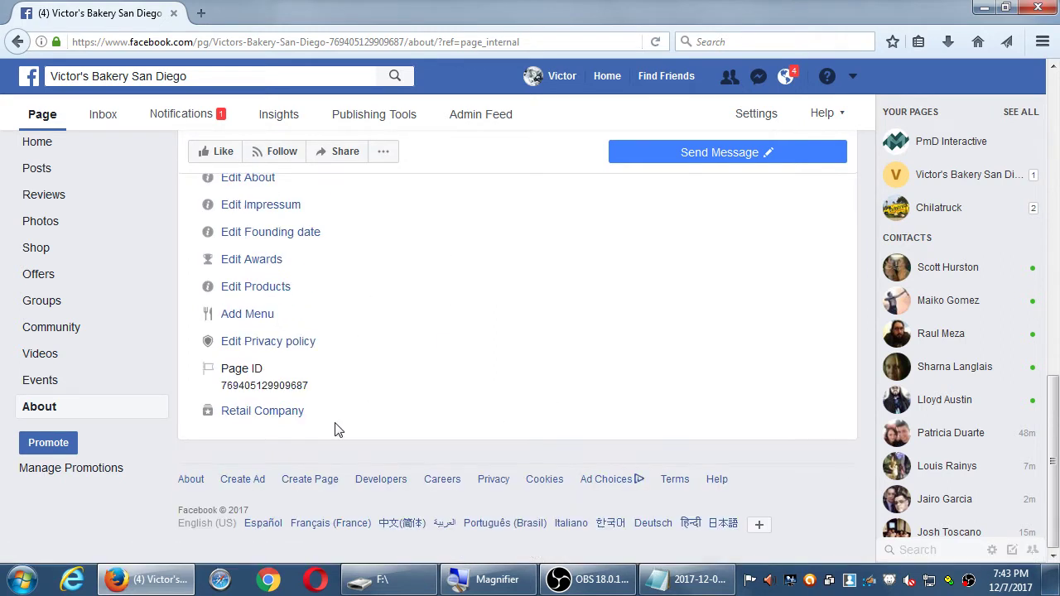
{"action": "scroll", "coordinate": [338, 428], "scroll_direction": "up", "scroll_amount": 2}
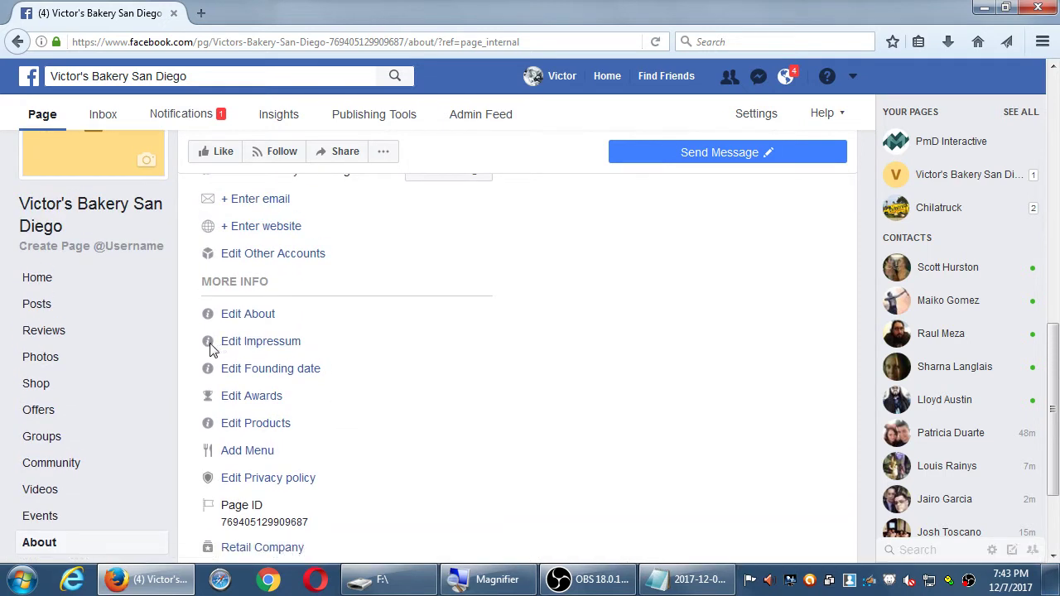
{"action": "left_click", "coordinate": [232, 341]}
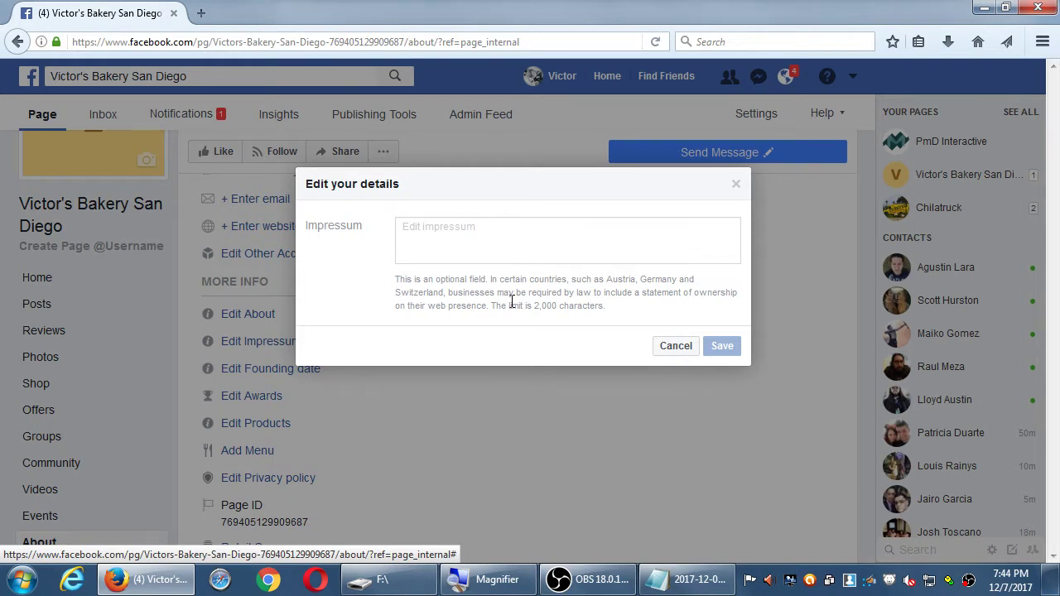
{"action": "key", "text": "Escape"}
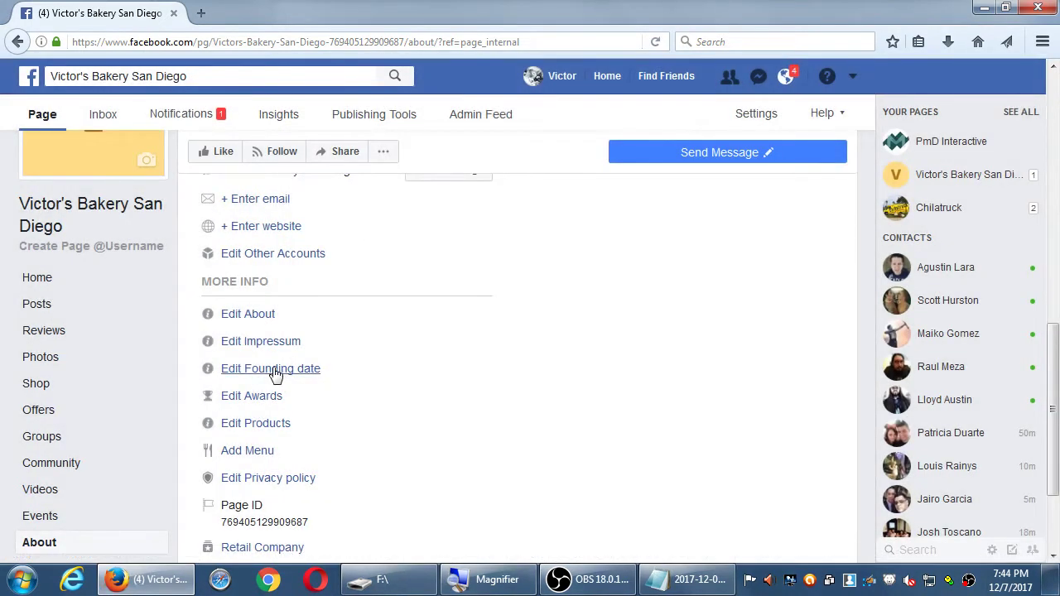
Review the About section again, from the general and business info down to the contact info.
{"action": "scroll", "coordinate": [546, 300], "scroll_direction": "up", "scroll_amount": 4}
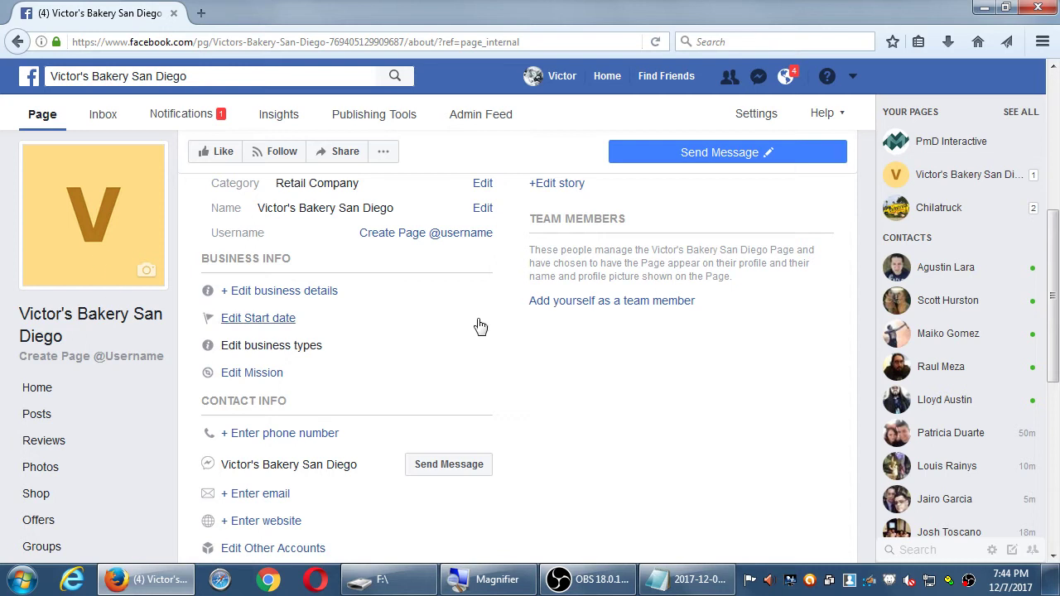
{"action": "scroll", "coordinate": [519, 332], "scroll_direction": "up", "scroll_amount": 4}
{"action": "scroll", "coordinate": [360, 373], "scroll_direction": "down", "scroll_amount": 2}
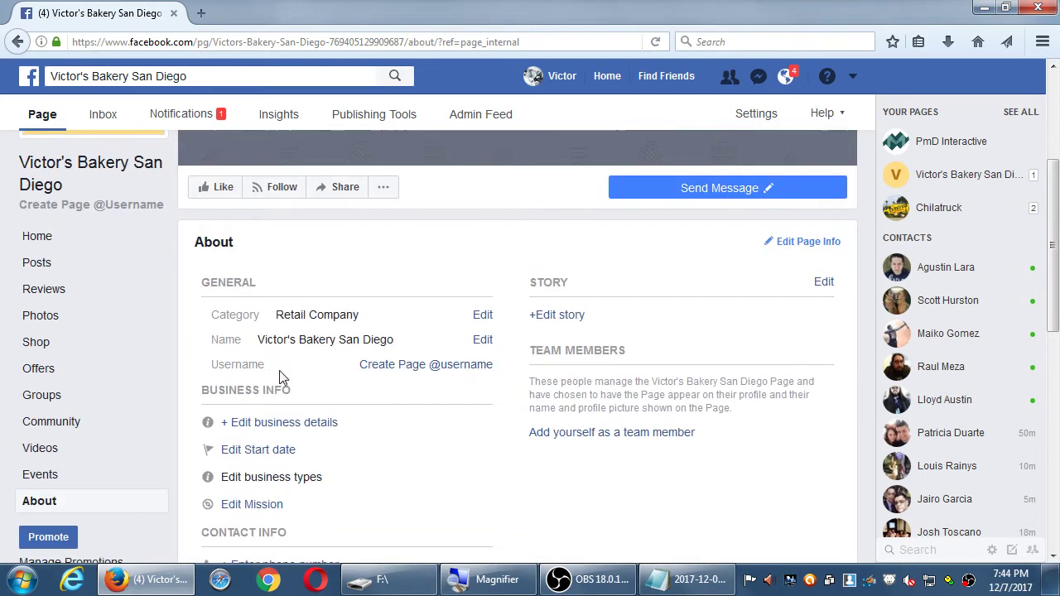
{"action": "scroll", "coordinate": [248, 383], "scroll_direction": "down", "scroll_amount": 3}
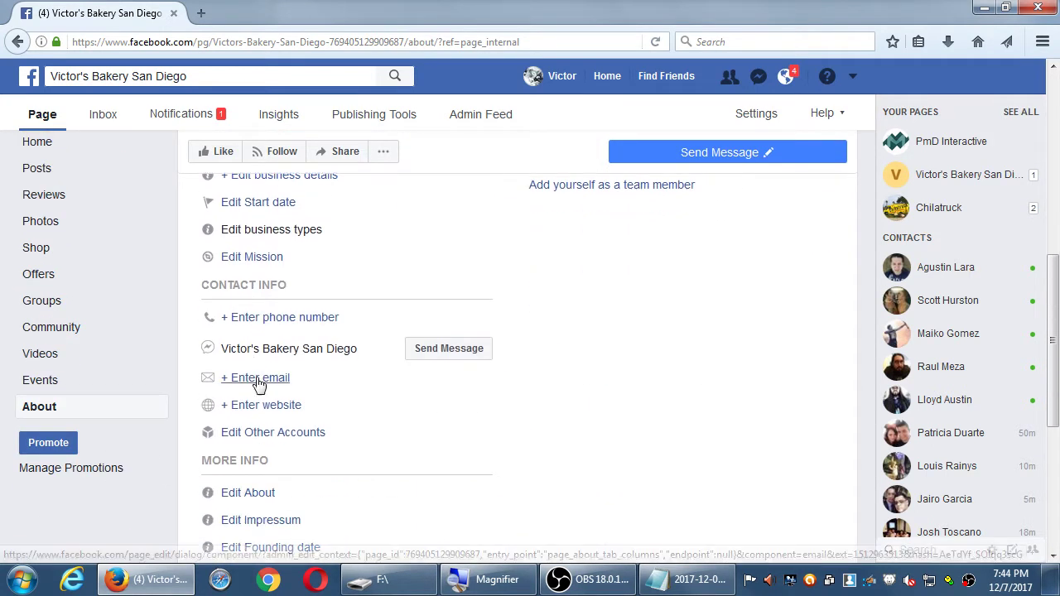
Switch to the Notepad notes and add the line "Always create "About" content with the goal of being found" below the website example.
{"action": "scroll", "coordinate": [266, 341], "scroll_direction": "up", "scroll_amount": 1}
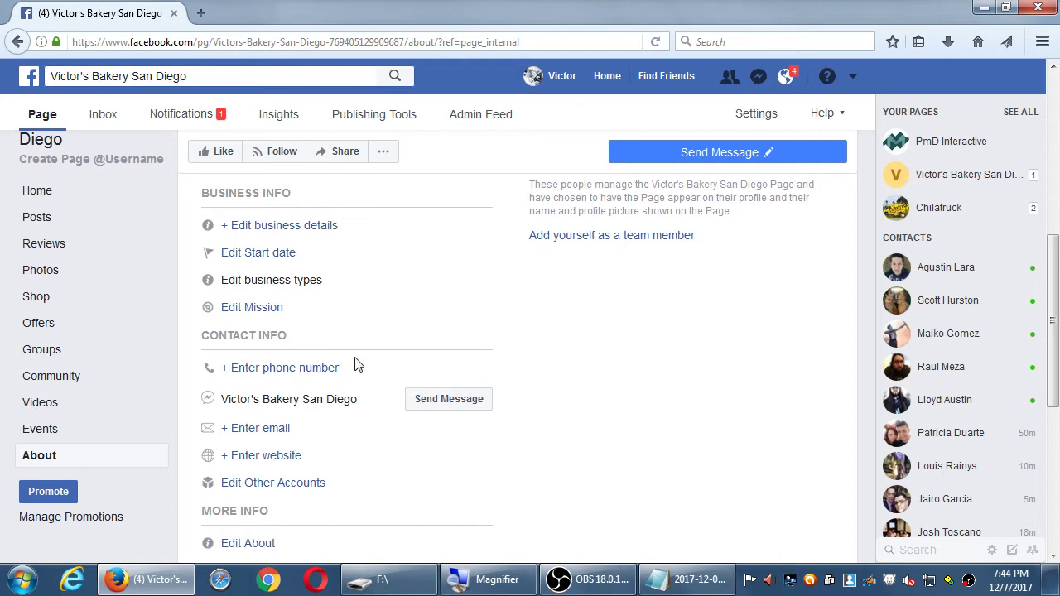
{"action": "scroll", "coordinate": [355, 364], "scroll_direction": "down", "scroll_amount": 3}
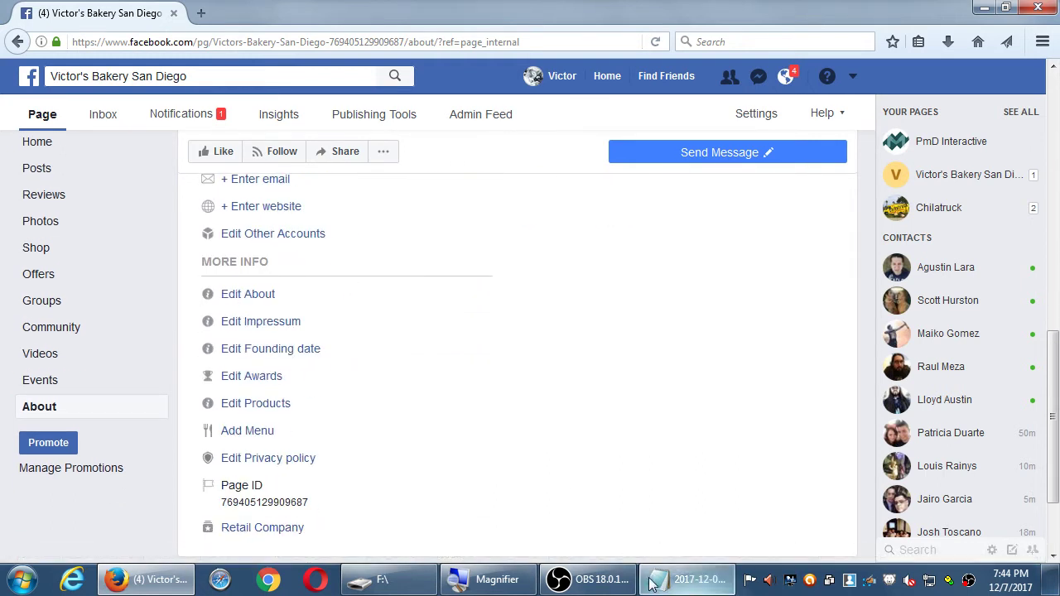
{"action": "left_click", "coordinate": [675, 580]}
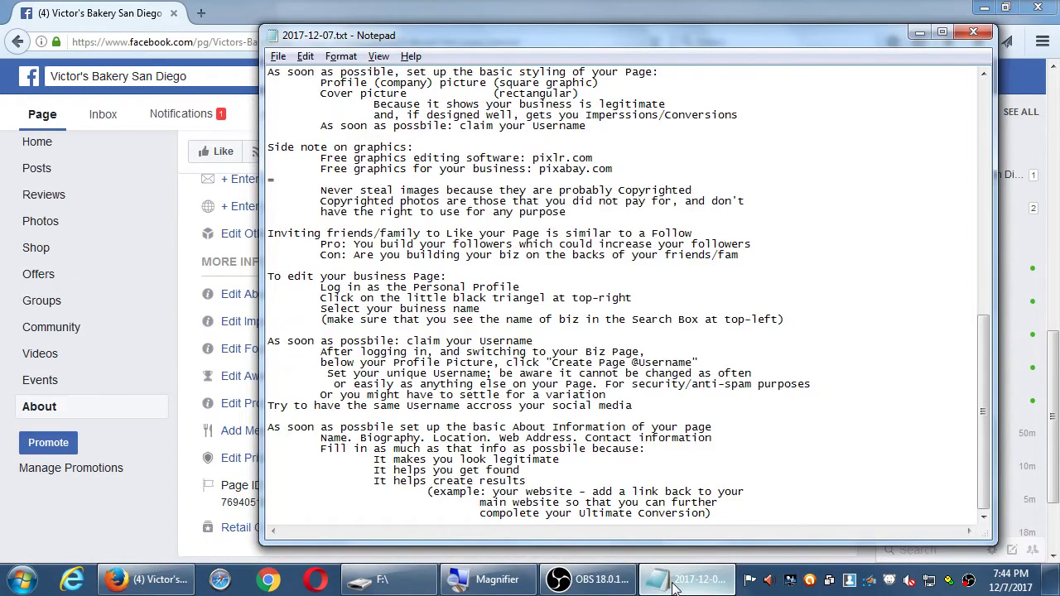
{"action": "scroll", "coordinate": [629, 293], "scroll_direction": "down", "scroll_amount": 1}
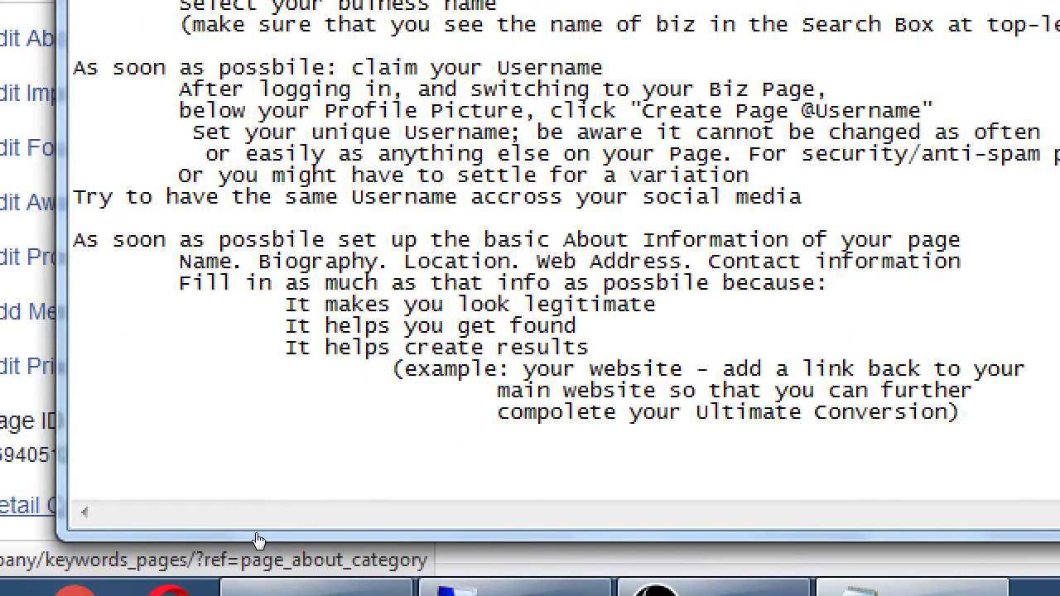
{"action": "type", "text": "Always crat"}
{"action": "key", "text": "BackSpace"}
{"action": "key", "text": "BackSpace"}
{"action": "type", "text": "eate \"About\" content"}
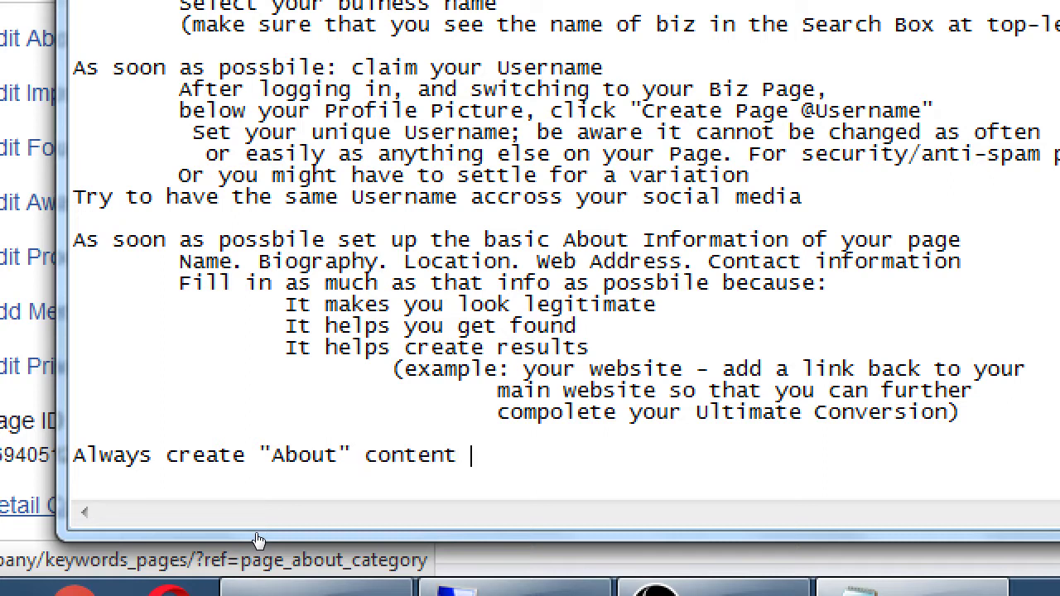
{"action": "type", "text": " with the goal"}
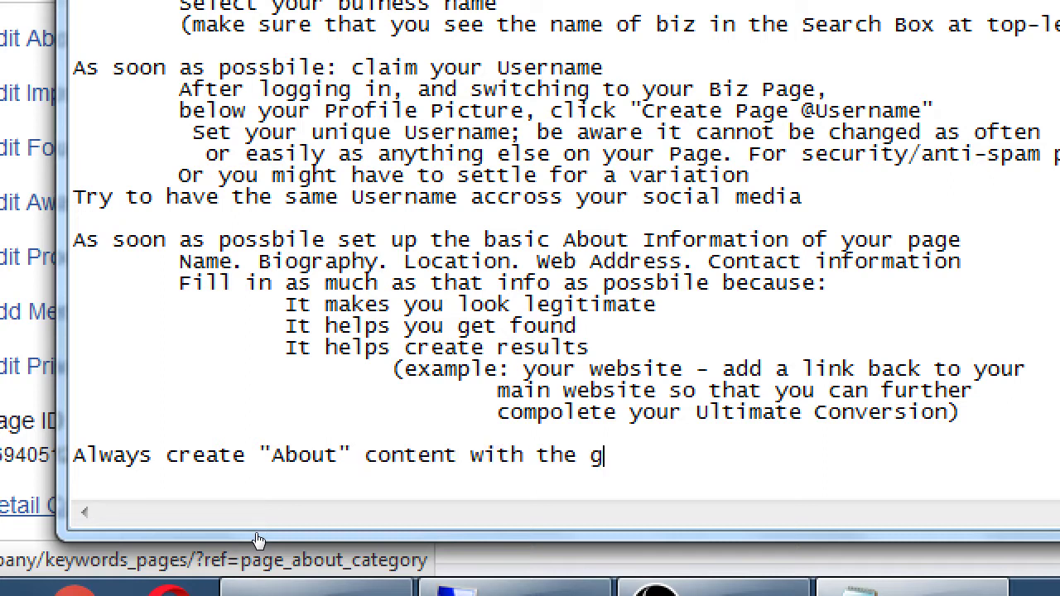
{"action": "type", "text": " of being found"}
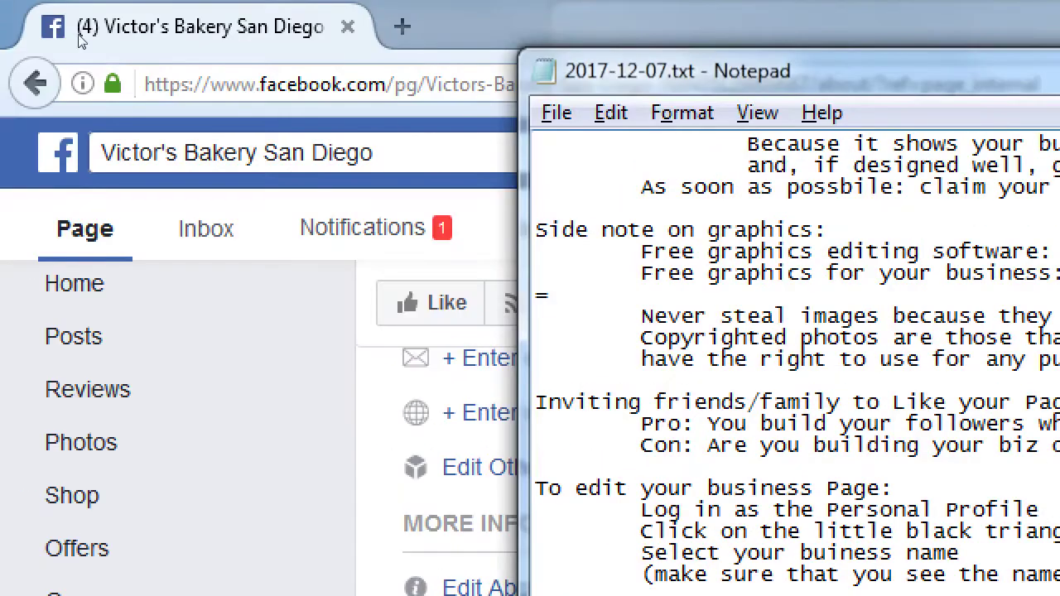
Switch to Firefox, open the Facebook home feed, and briefly view google.com in a separate tab.
{"action": "left_click", "coordinate": [304, 7]}
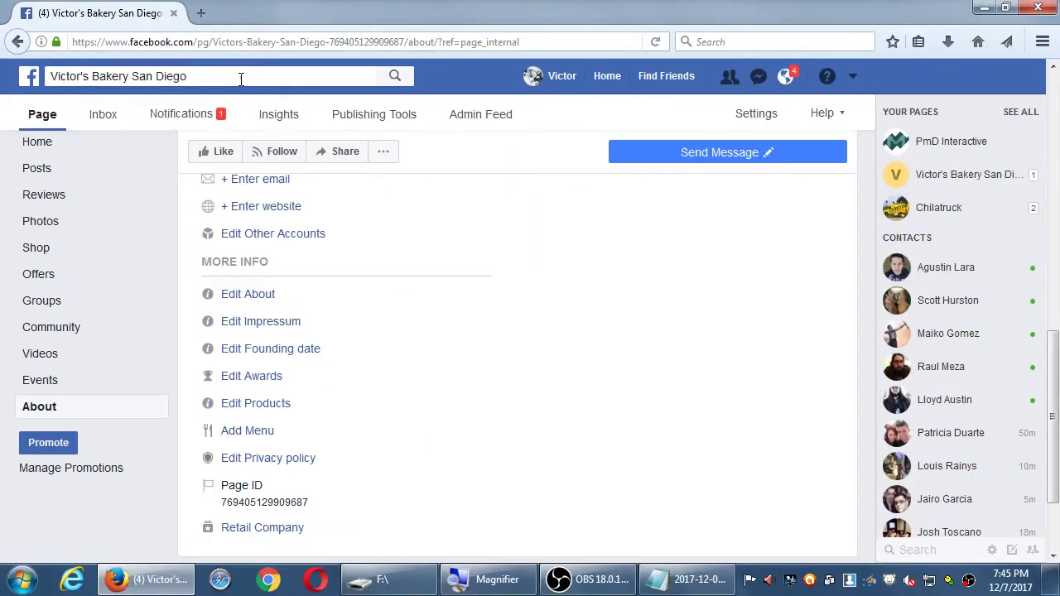
{"action": "left_click", "coordinate": [608, 76]}
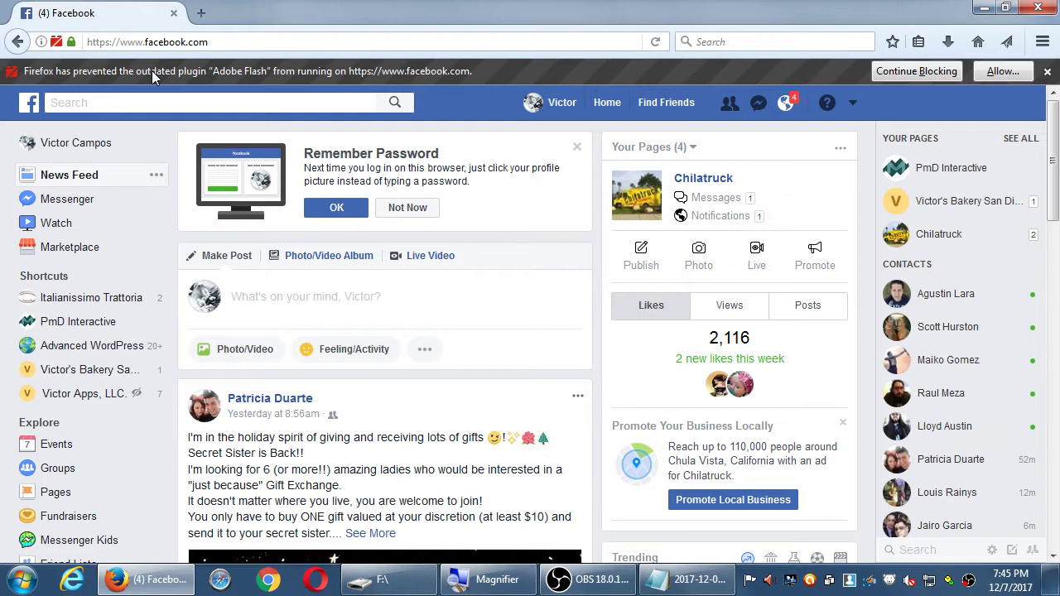
{"action": "key", "text": "ctrl+t"}
{"action": "type", "text": "google.com"}
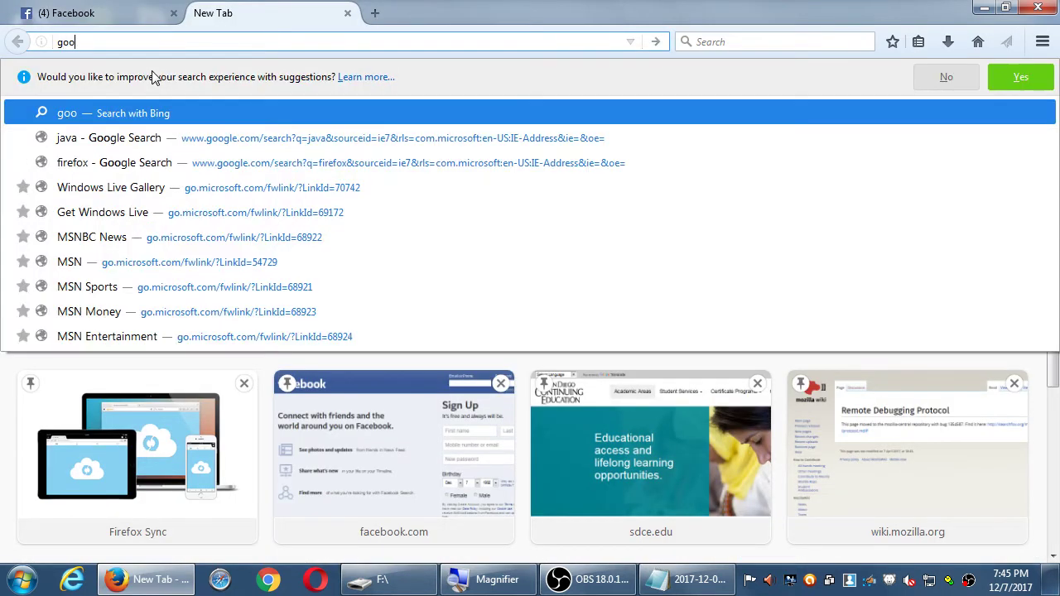
{"action": "key", "text": "Return"}
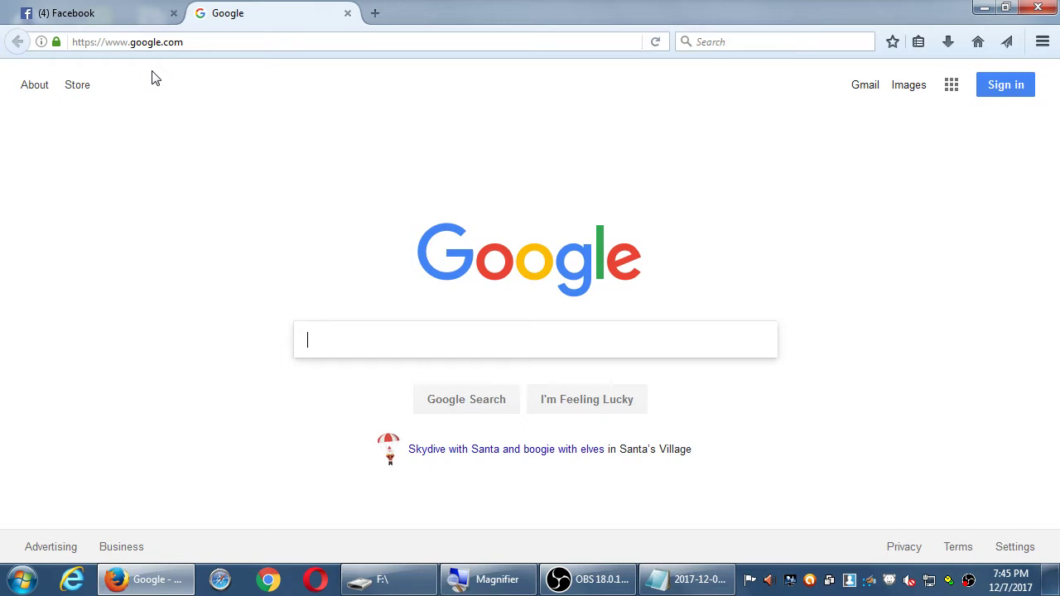
{"action": "key", "text": "ctrl+w"}
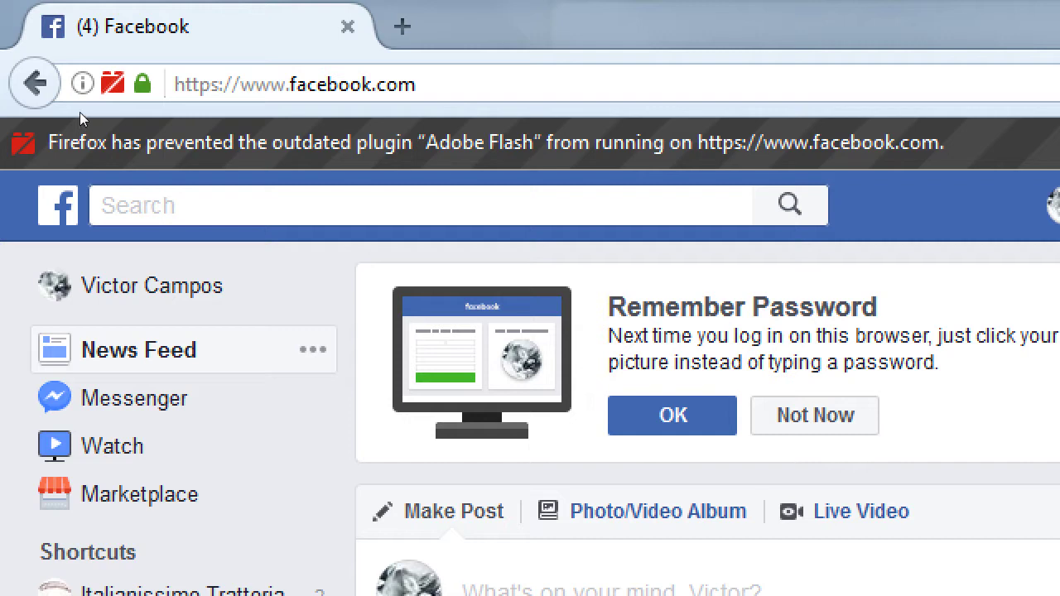
Search Facebook for "bakery near me" and examine the nearby bakeries, links, public posts and related search suggestions.
{"action": "left_click", "coordinate": [125, 198]}
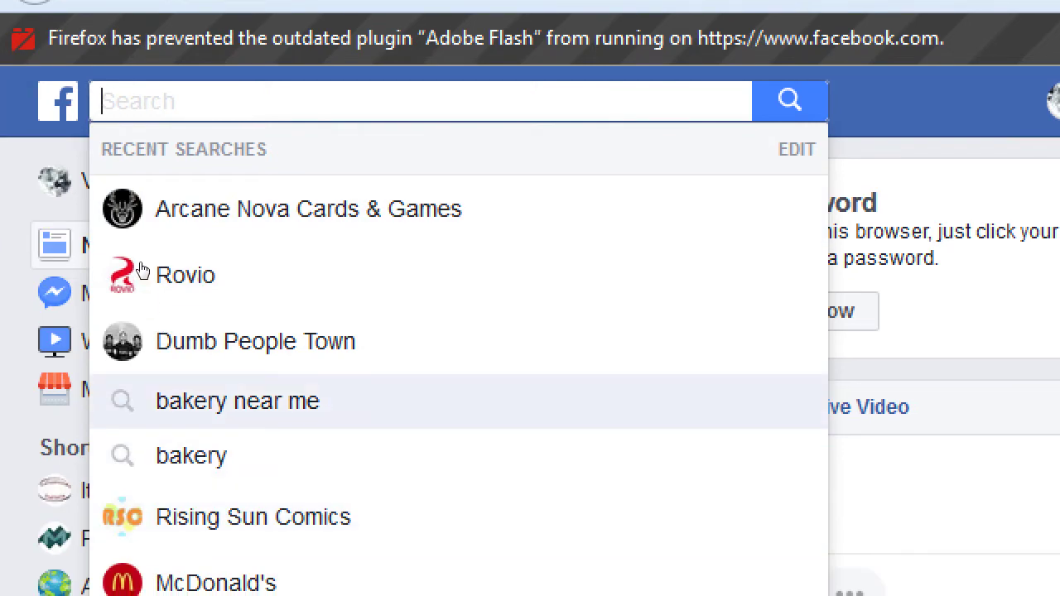
{"action": "key", "text": "Return"}
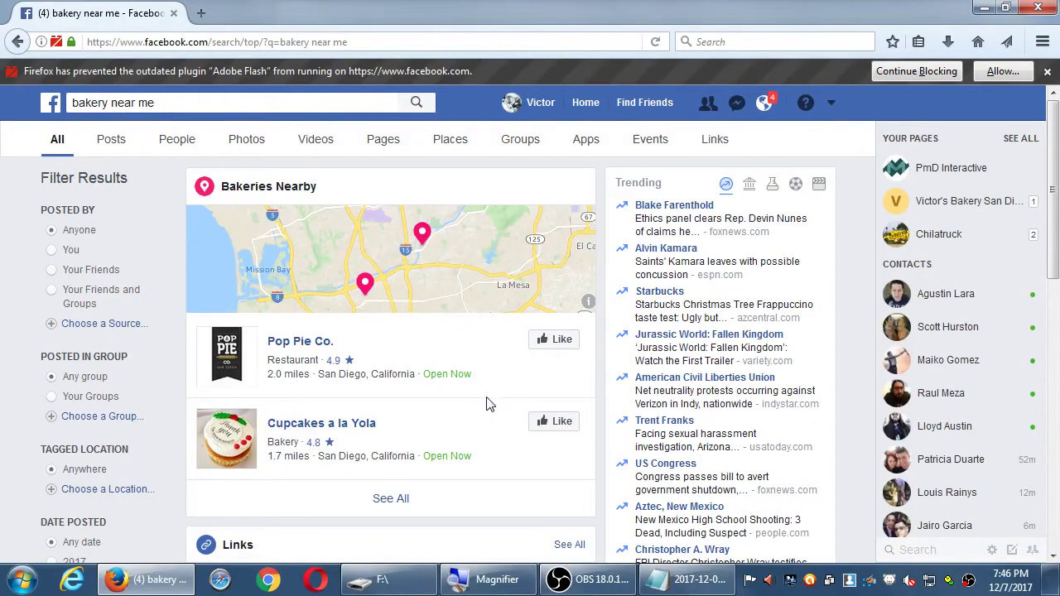
{"action": "scroll", "coordinate": [348, 427], "scroll_direction": "down", "scroll_amount": 1}
{"action": "scroll", "coordinate": [372, 402], "scroll_direction": "down", "scroll_amount": 3}
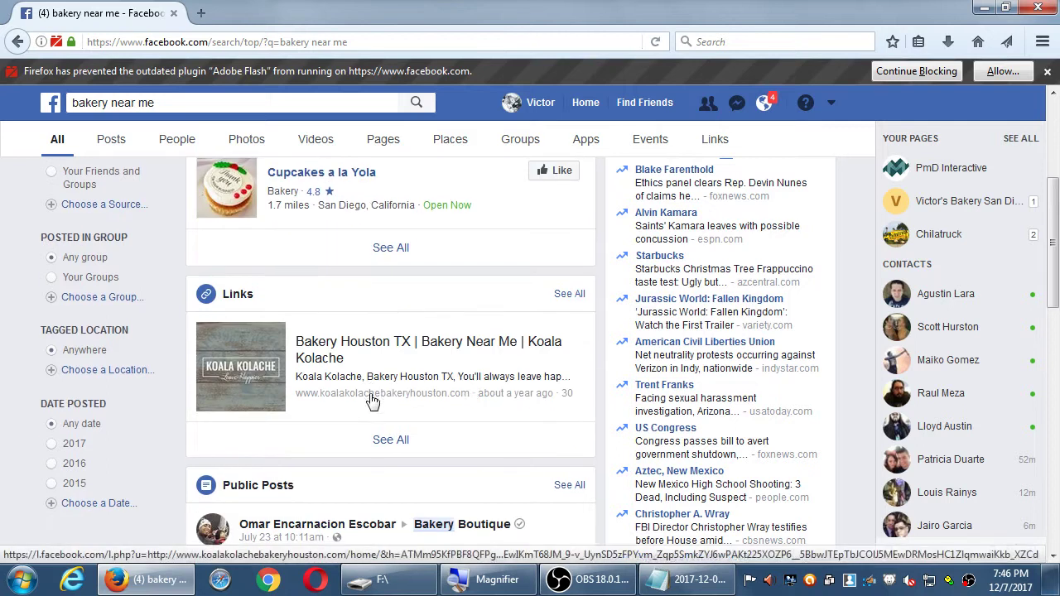
{"action": "scroll", "coordinate": [472, 389], "scroll_direction": "down", "scroll_amount": 2}
{"action": "scroll", "coordinate": [414, 389], "scroll_direction": "down", "scroll_amount": 2}
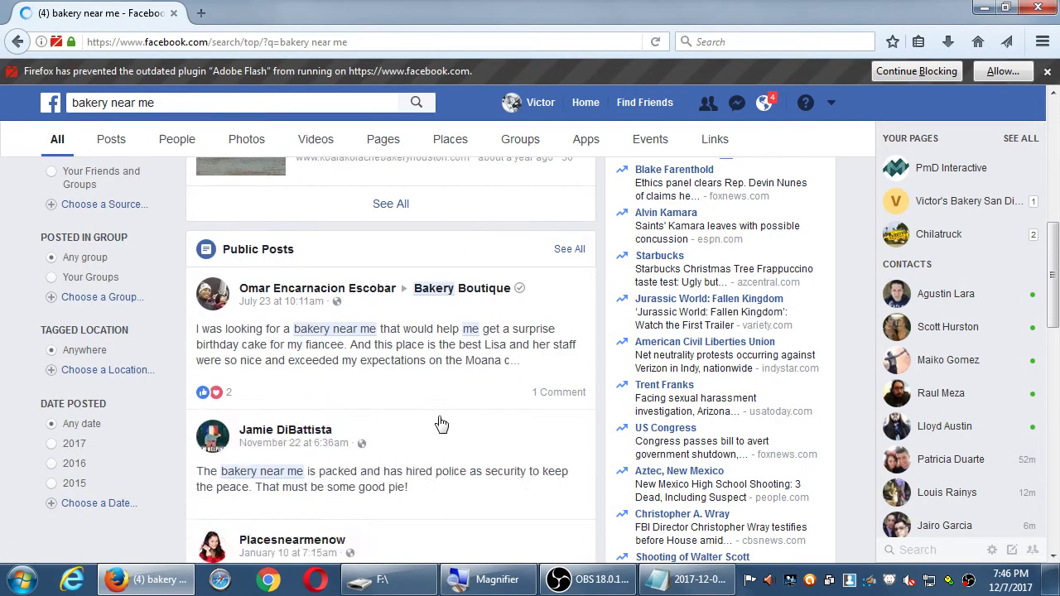
{"action": "scroll", "coordinate": [439, 422], "scroll_direction": "up", "scroll_amount": 7}
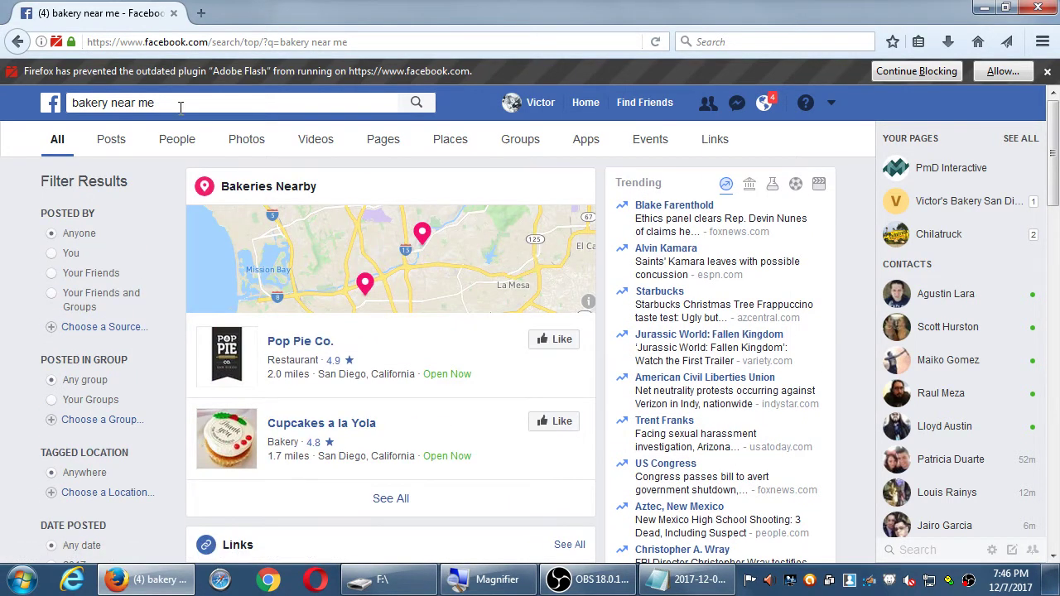
{"action": "left_click", "coordinate": [1046, 72]}
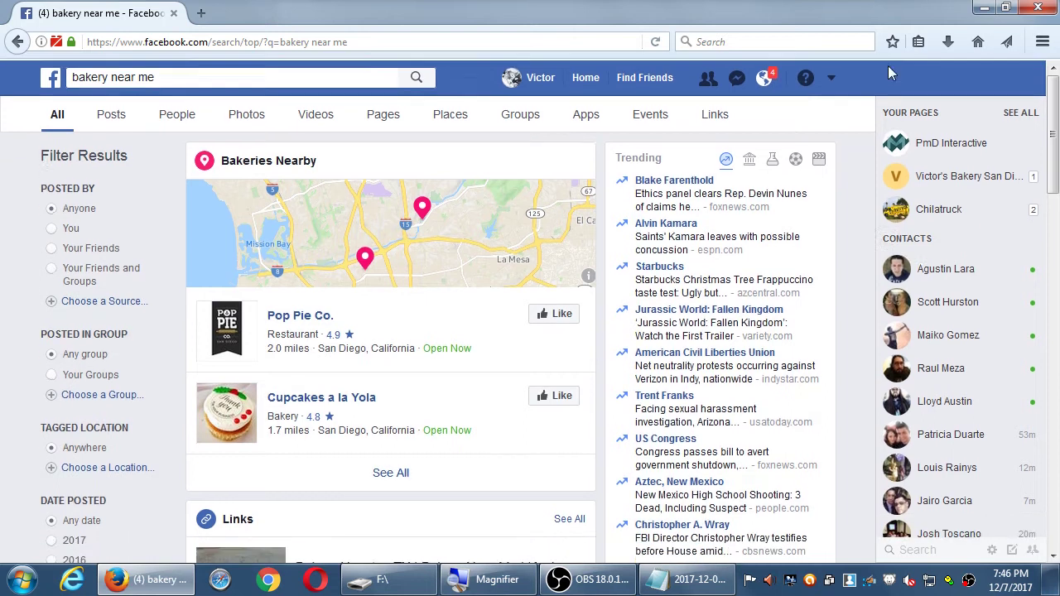
{"action": "left_click", "coordinate": [173, 75]}
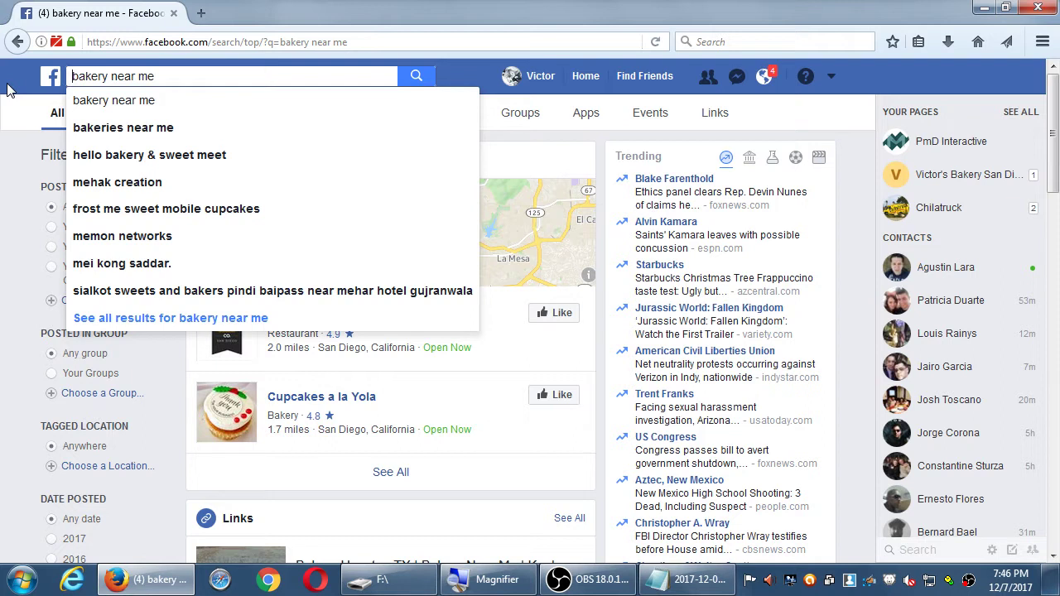
Return to the About page of Victor's Bakery San Diego and view its general and business info.
{"action": "key", "text": "alt+Left"}
{"action": "key", "text": "alt+Left"}
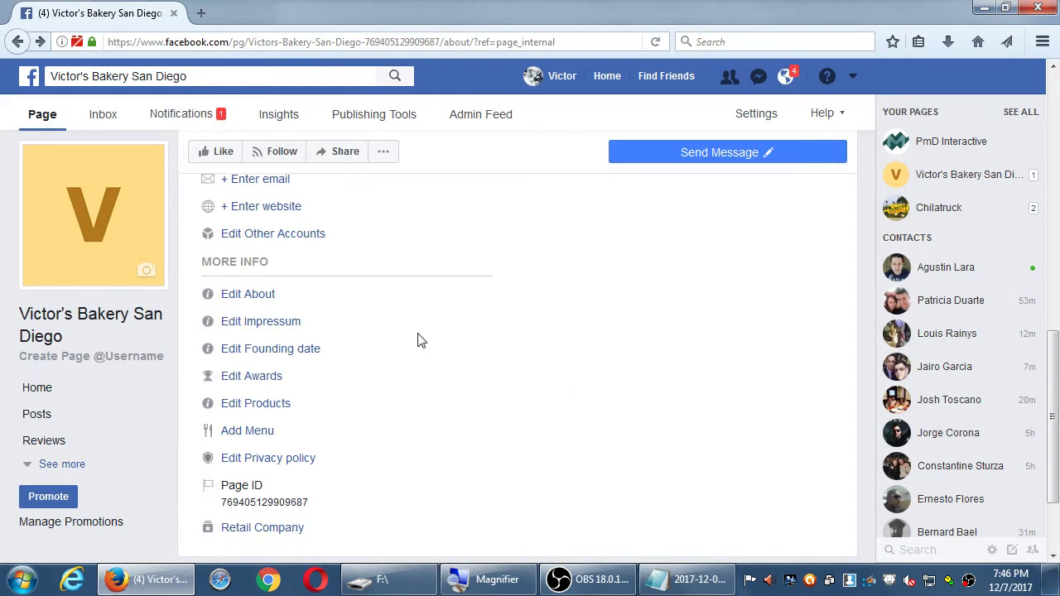
{"action": "scroll", "coordinate": [429, 378], "scroll_direction": "up", "scroll_amount": 4}
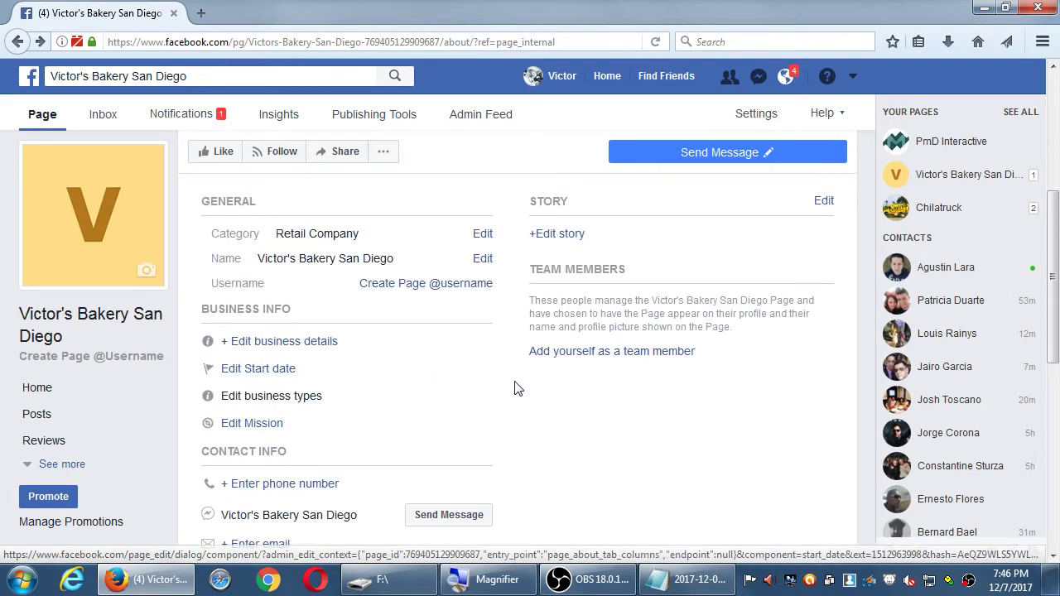
Switch to the Notepad notes and add the indented line "Use complete sentences that have keywords" under the About content line.
{"action": "left_click", "coordinate": [695, 582]}
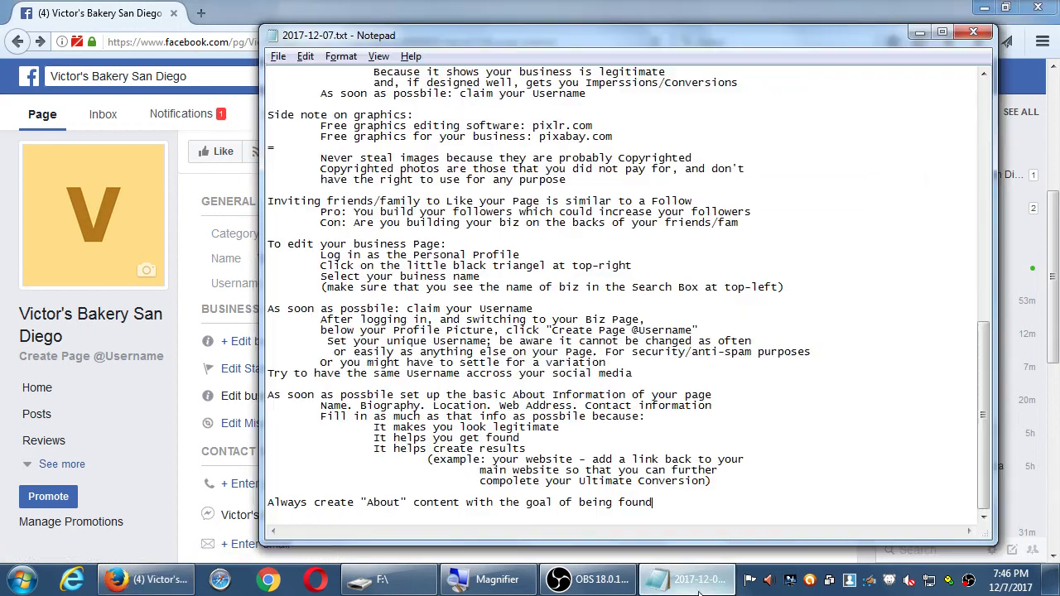
{"action": "key", "text": "super+plus"}
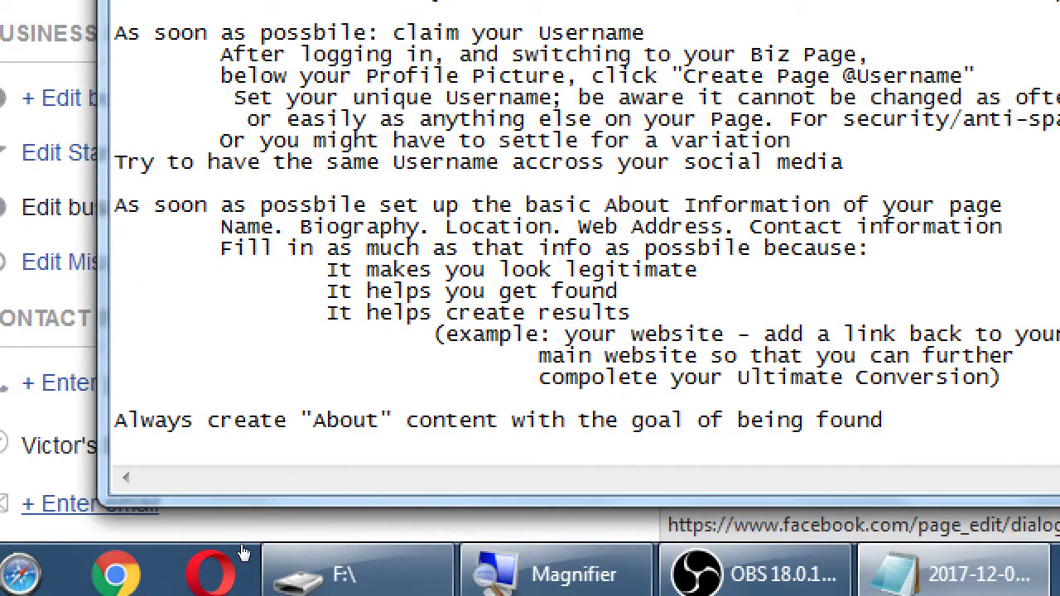
{"action": "key", "text": "Tab"}
{"action": "type", "text": "Use complete sent"}
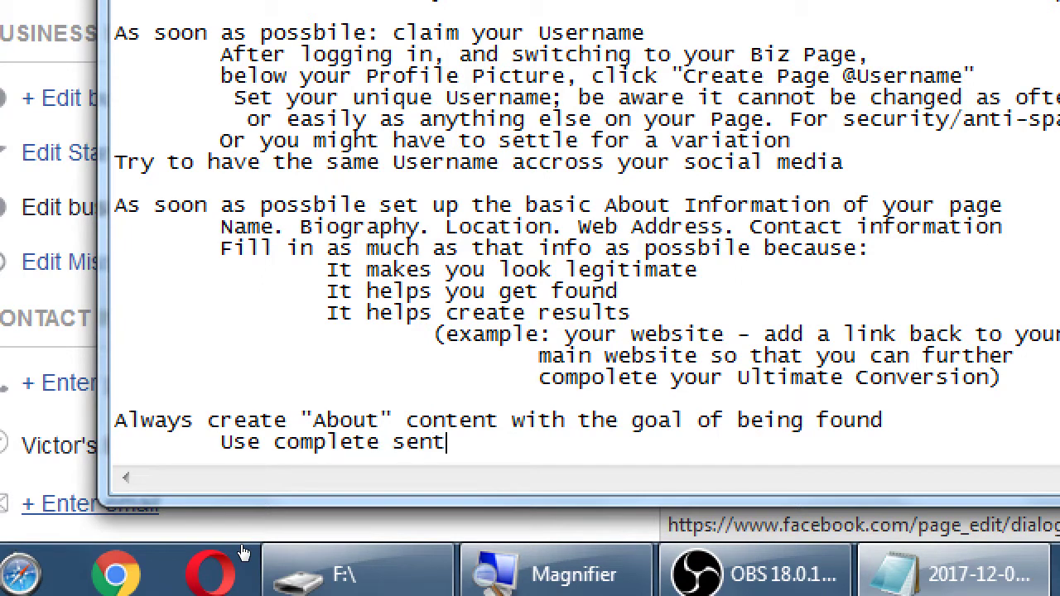
{"action": "type", "text": "ences that have keywords"}
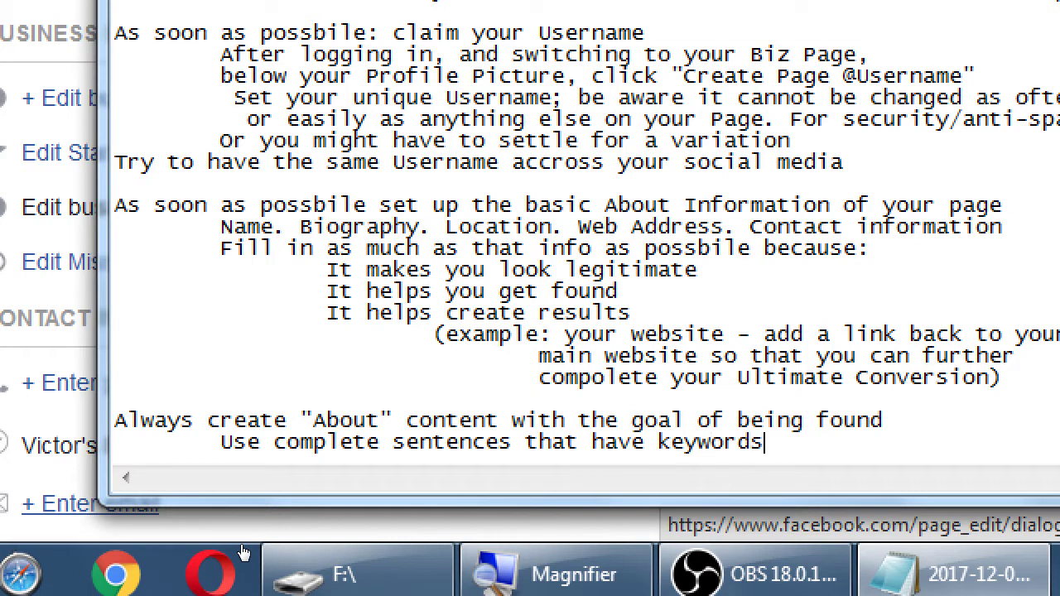
Add an indented example line reading "Bad:" followed by "San Diego Bakery" below the keywords note.
{"action": "key", "text": "Return"}
{"action": "key", "text": "Tab"}
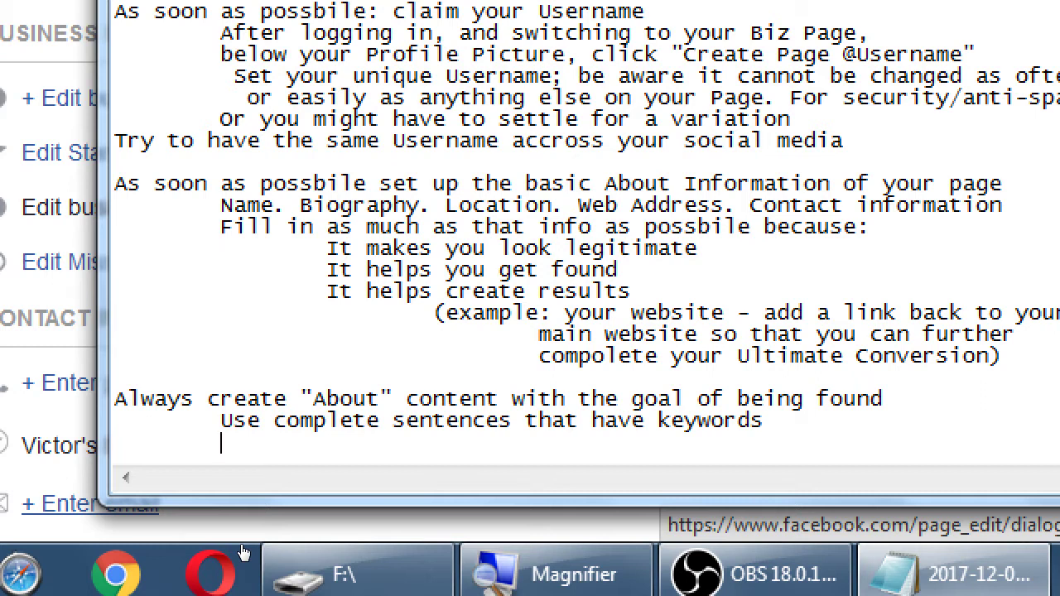
{"action": "type", "text": "San Diego C"}
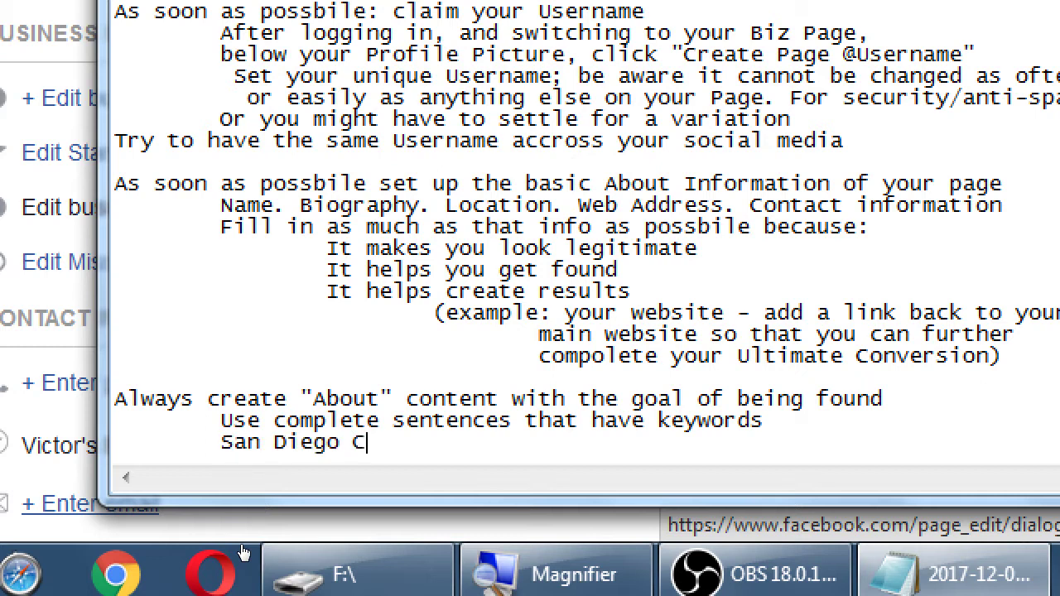
{"action": "key", "text": "BackSpace"}
{"action": "type", "text": "Bakery"}
{"action": "key", "text": "Home"}
{"action": "key", "text": "Tab"}
{"action": "type", "text": "bad"}
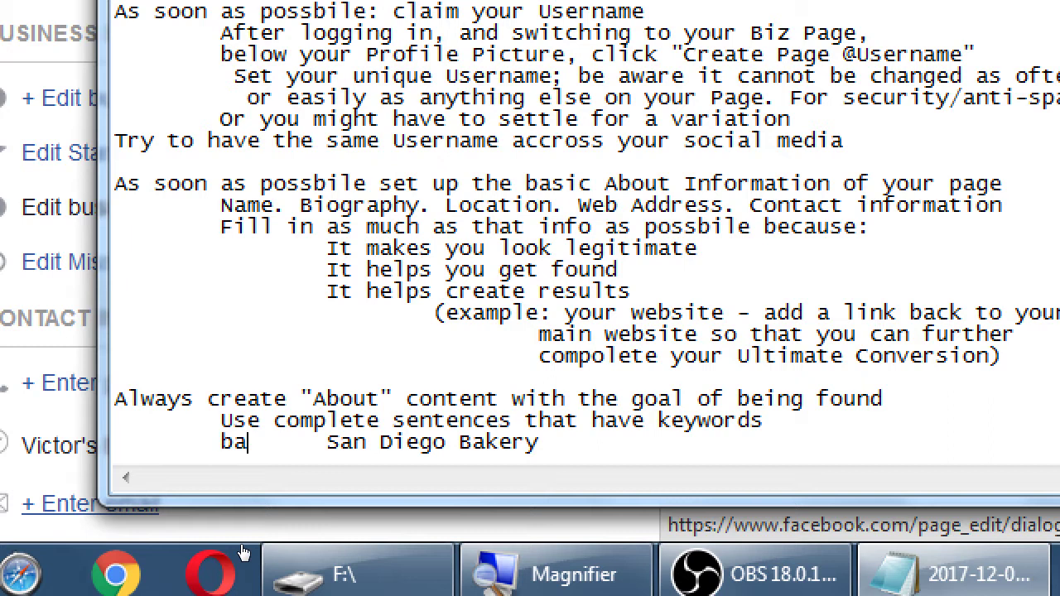
{"action": "key", "text": "BackSpace"}
{"action": "key", "text": "BackSpace"}
{"action": "key", "text": "BackSpace"}
{"action": "type", "text": "Bad:"}
Add an indented example line reading "Better: Affordable San Diego Bakery" below the bad example.
{"action": "key", "text": "End"}
{"action": "key", "text": "Return"}
{"action": "key", "text": "Tab"}
{"action": "type", "text": "Bett"}
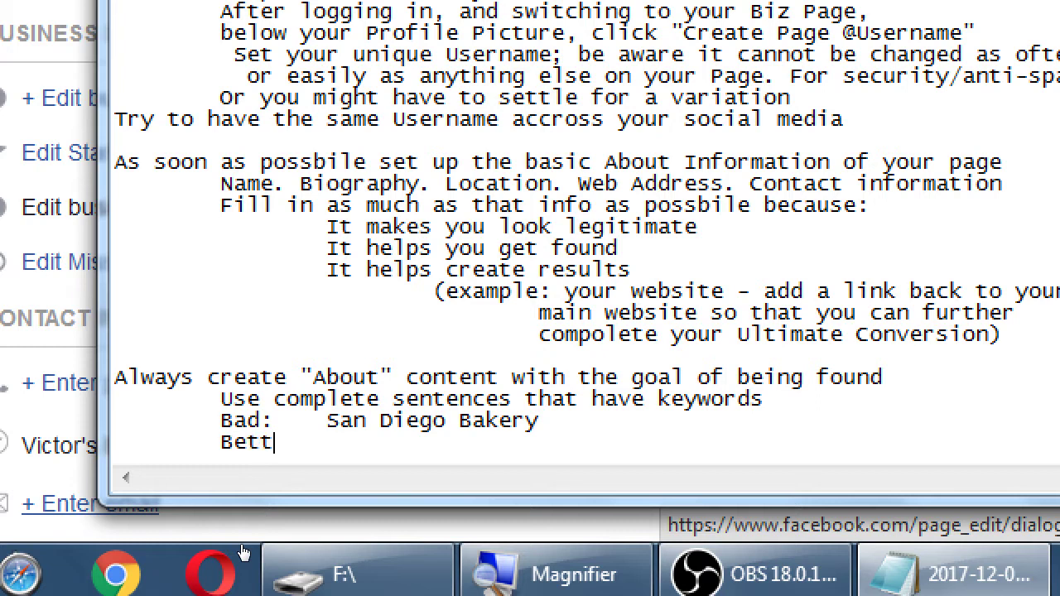
{"action": "type", "text": "er: San Diego Baker"}
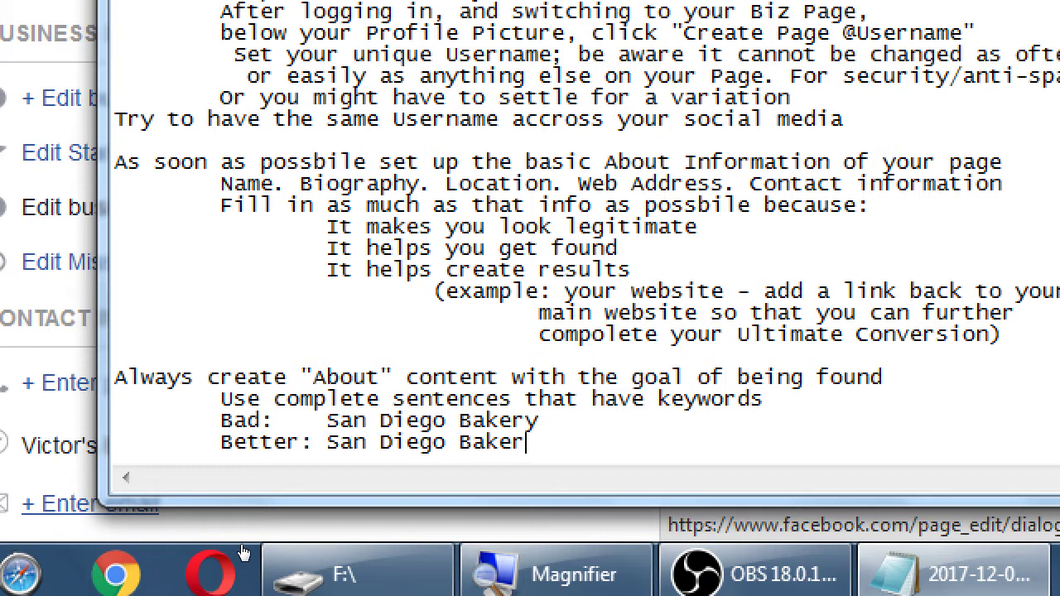
{"action": "key", "text": "ctrl+Left"}
{"action": "key", "text": "ctrl+Left"}
{"action": "type", "text": "Affordable"}
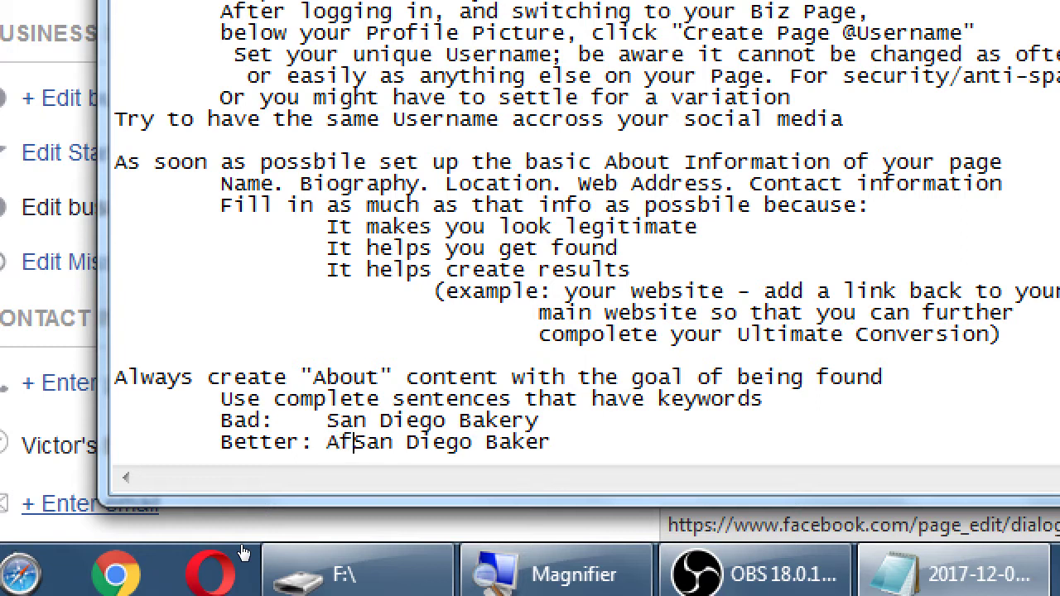
{"action": "key", "text": "End"}
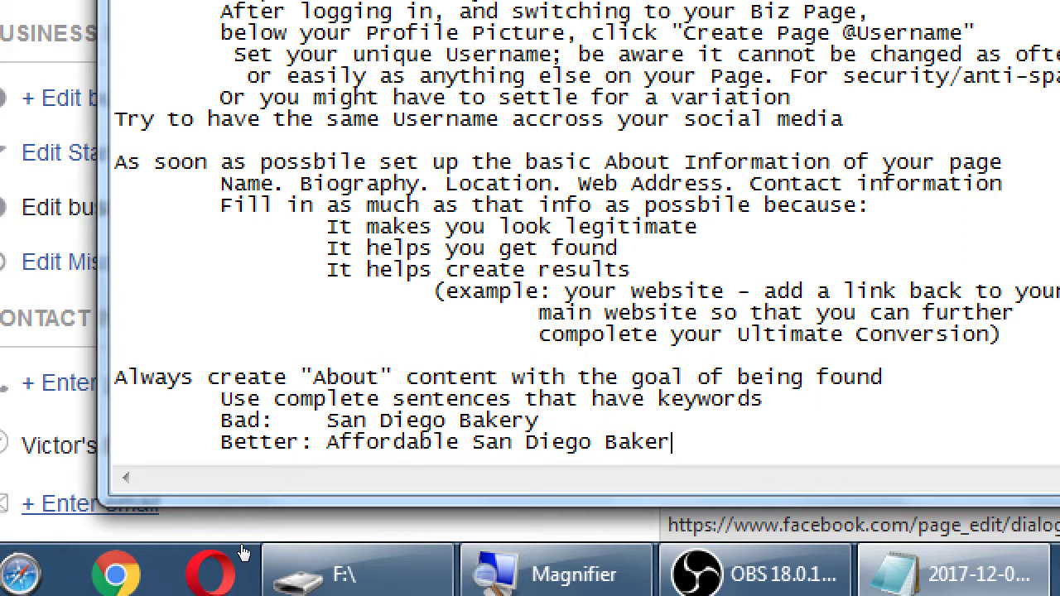
{"action": "type", "text": "y"}
Add an indented example line reading "Best:" followed by "Afrordable San Diego Bakery Specializing in Organic Treats" below the better example.
{"action": "key", "text": "Return"}
{"action": "key", "text": "Tab"}
{"action": "type", "text": "Best:"}
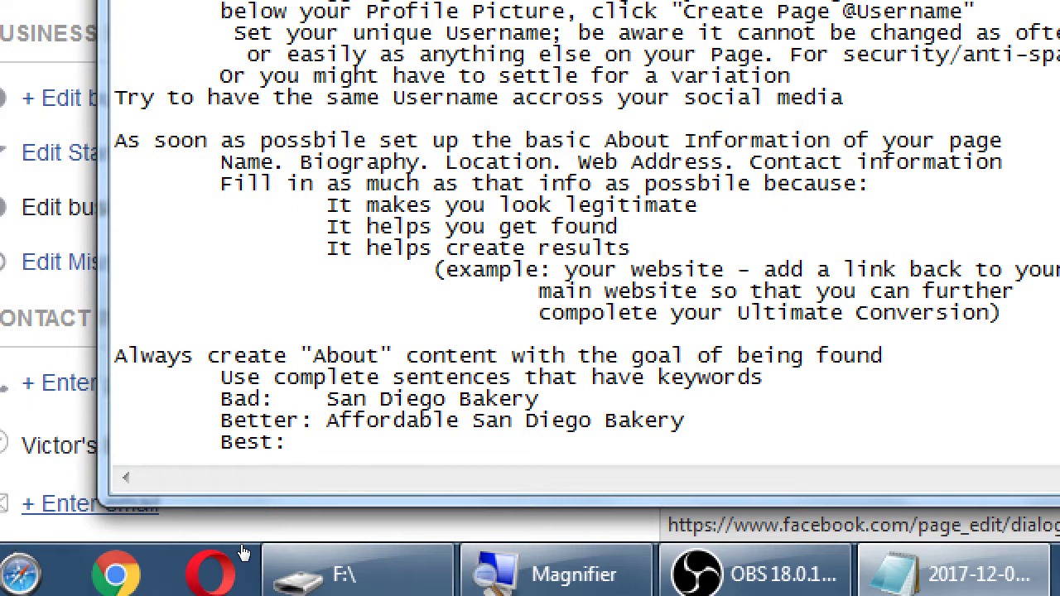
{"action": "key", "text": "Tab"}
{"action": "type", "text": "Afrorda"}
{"action": "key", "text": "BackSpace"}
{"action": "key", "text": "BackSpace"}
{"action": "key", "text": "BackSpace"}
{"action": "type", "text": "rda"}
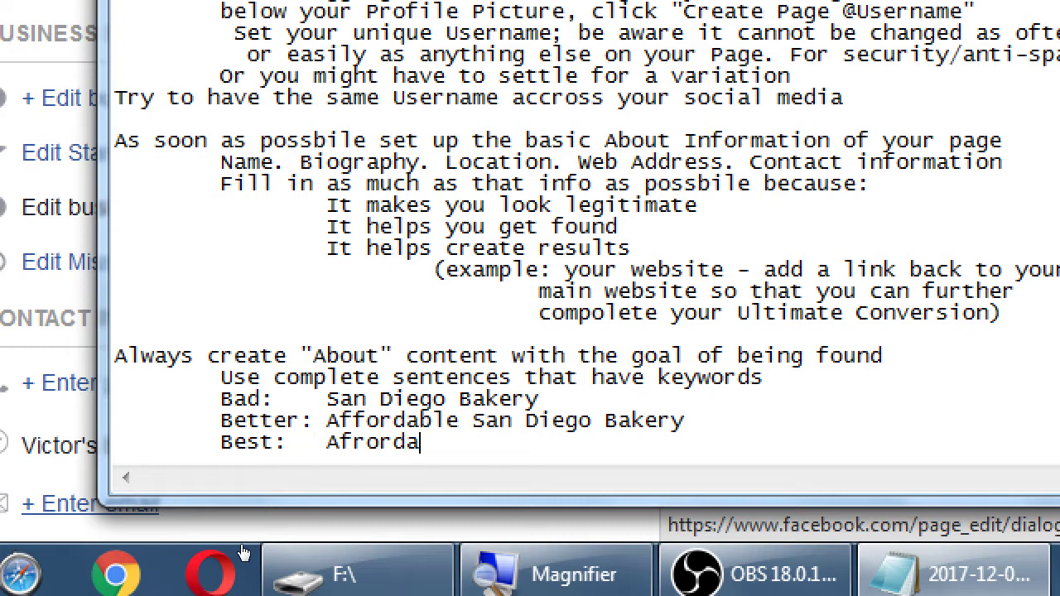
{"action": "type", "text": "ble San Dig"}
{"action": "key", "text": "BackSpace"}
{"action": "type", "text": "eo"}
{"action": "key", "text": "BackSpace"}
{"action": "type", "text": "go Bakery"}
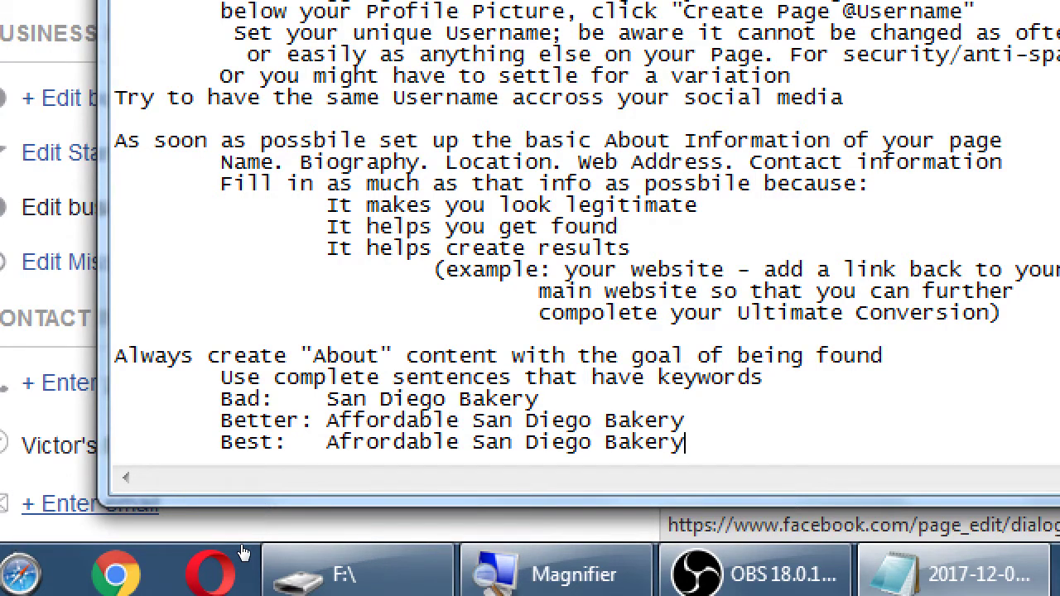
{"action": "type", "text": " Specializing in Organic "}
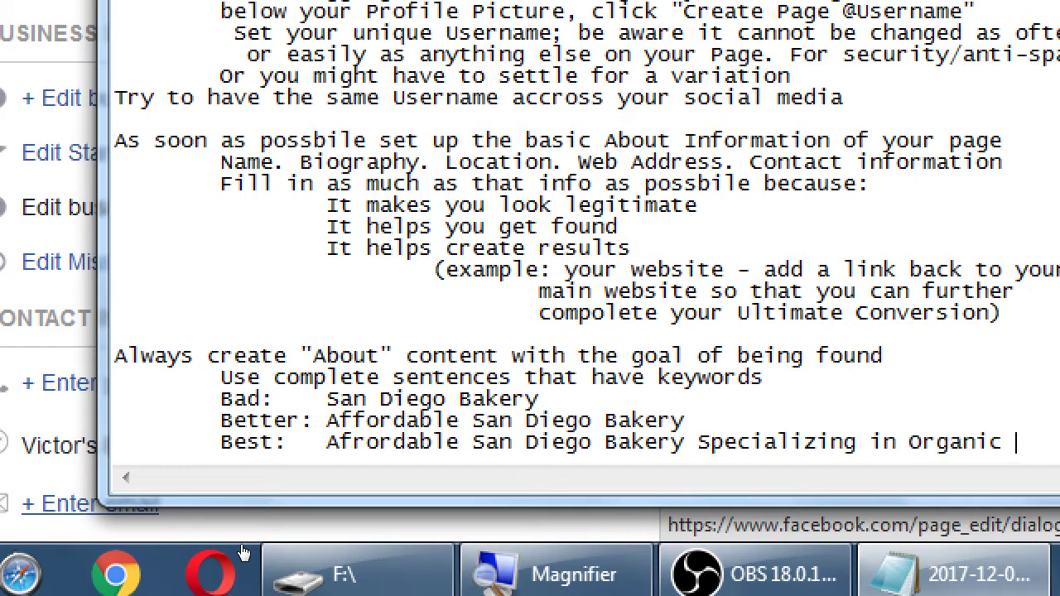
{"action": "type", "text": "Treats"}
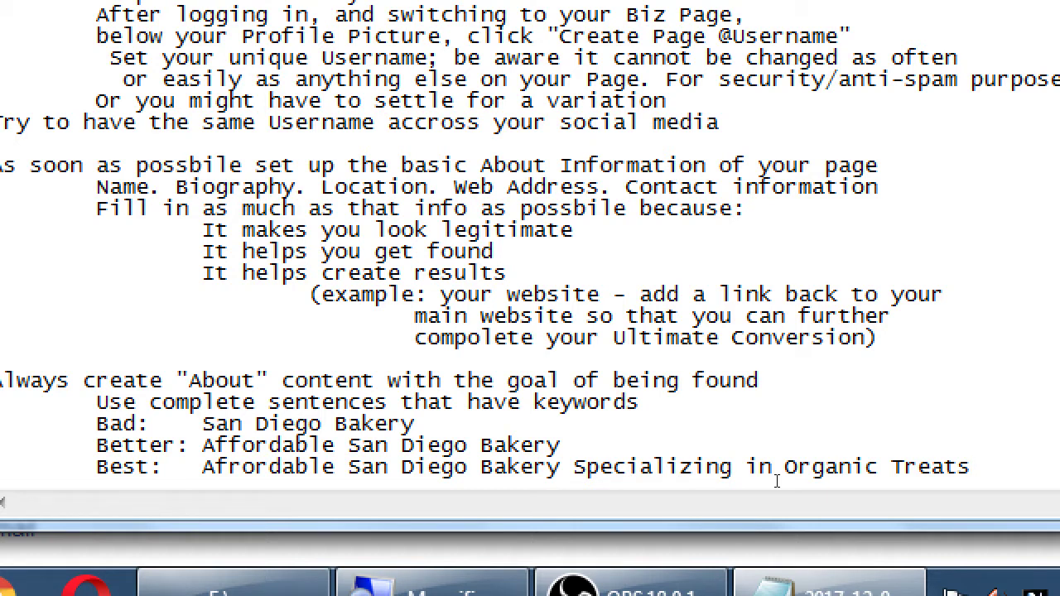
Correct the misspelled first word of the best example to "Affordable".
{"action": "key", "text": "Right"}
{"action": "key", "text": "Right"}
{"action": "key", "text": "Right"}
{"action": "key", "text": "Right"}
{"action": "key", "text": "Right"}
{"action": "key", "text": "Right"}
{"action": "key", "text": "Right"}
{"action": "key", "text": "Right"}
{"action": "key", "text": "ctrl+shift+Right"}
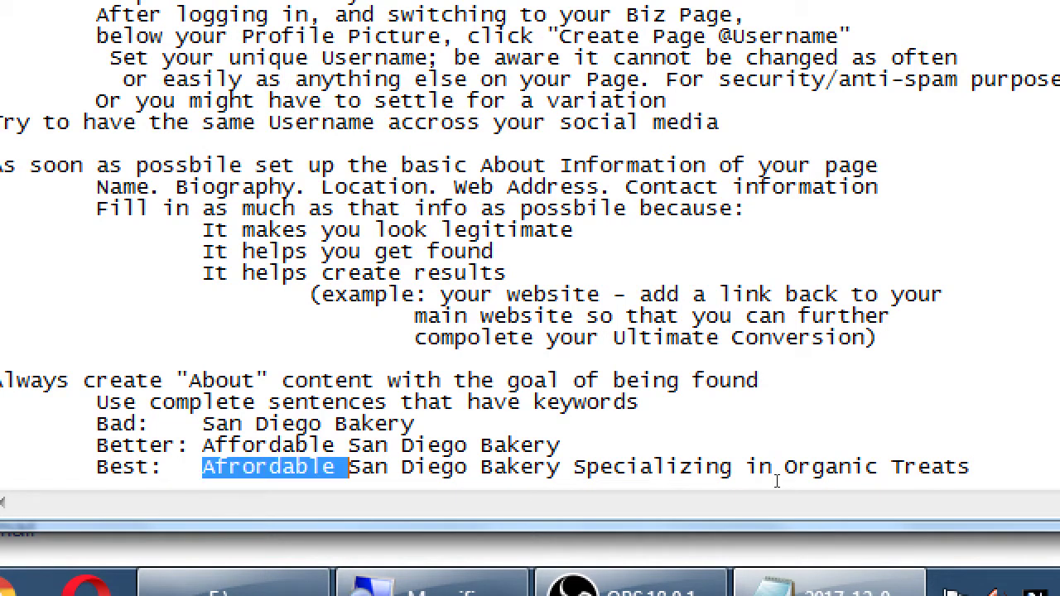
{"action": "type", "text": "Affordable"}
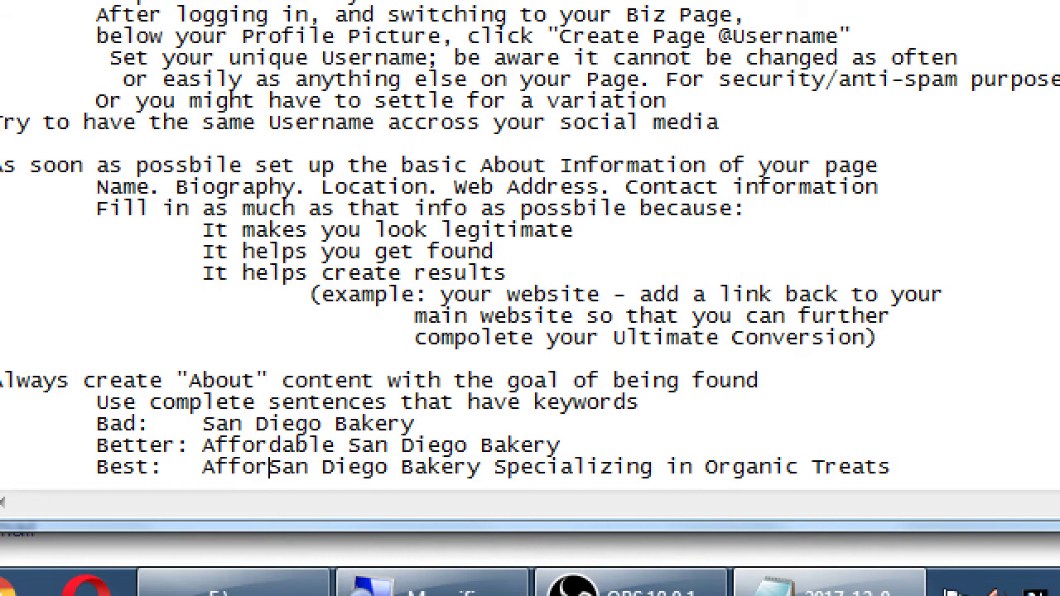
Highlight the keywords "Affordable", "San Diego" and "Bakery" one after another in the best example.
{"action": "key", "text": "ctrl+shift+Left"}
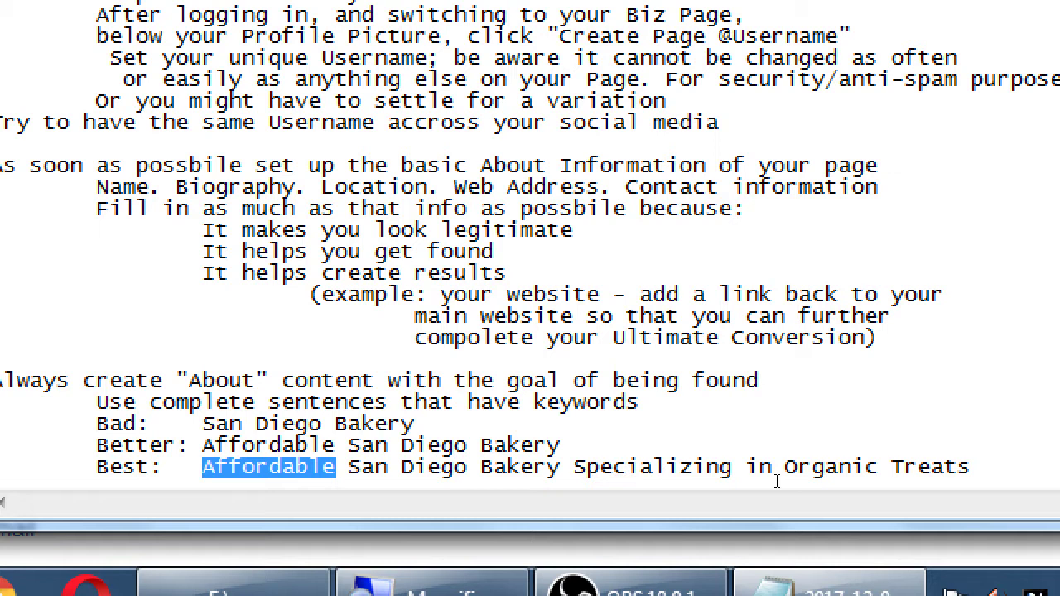
{"action": "key", "text": "Right"}
{"action": "key", "text": "Right"}
{"action": "key", "text": "Right"}
{"action": "key", "text": "Right"}
{"action": "key", "text": "ctrl+Right"}
{"action": "key", "text": "ctrl+Right"}
{"action": "key", "text": "Left"}
{"action": "key", "text": "Left"}
{"action": "key", "text": "Left"}
{"action": "key", "text": "Left"}
{"action": "key", "text": "ctrl+shift+Right"}
{"action": "key", "text": "ctrl+shift+Right"}
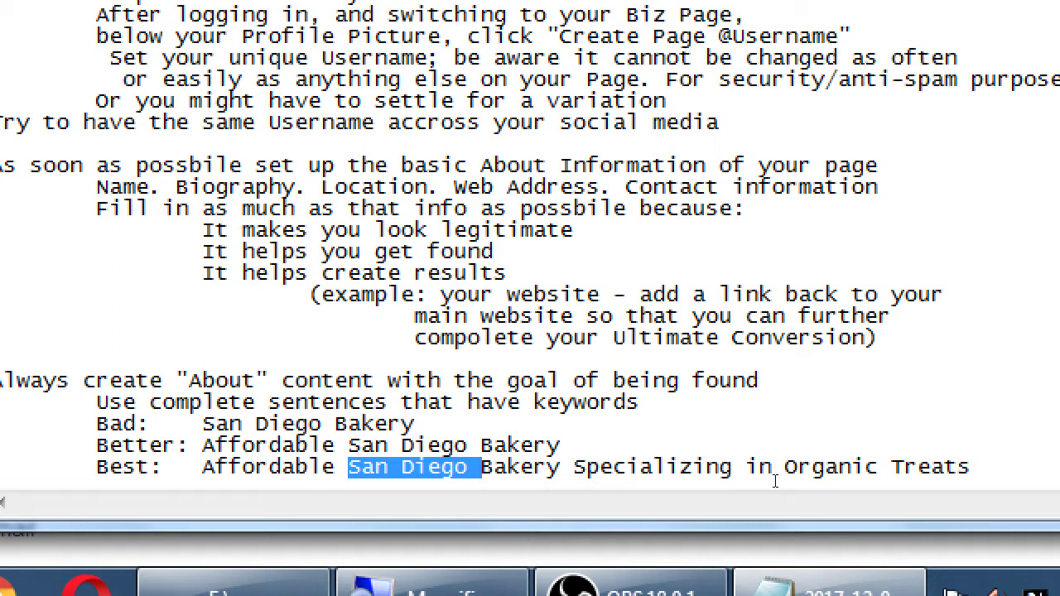
{"action": "key", "text": "Right"}
{"action": "key", "text": "ctrl+shift+Right"}
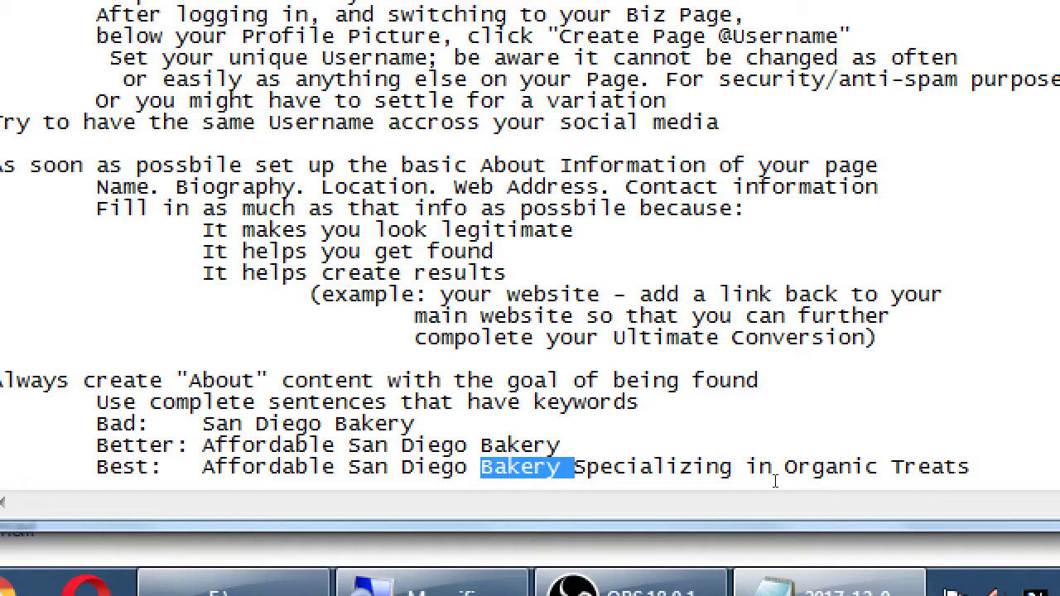
Highlight the keywords "Specializing" and "Organic" in turn in the best example, and clear the selection.
{"action": "key", "text": "Right"}
{"action": "key", "text": "Right"}
{"action": "key", "text": "Right"}
{"action": "key", "text": "Right"}
{"action": "key", "text": "Right"}
{"action": "key", "text": "Left"}
{"action": "key", "text": "Left"}
{"action": "key", "text": "Left"}
{"action": "key", "text": "Left"}
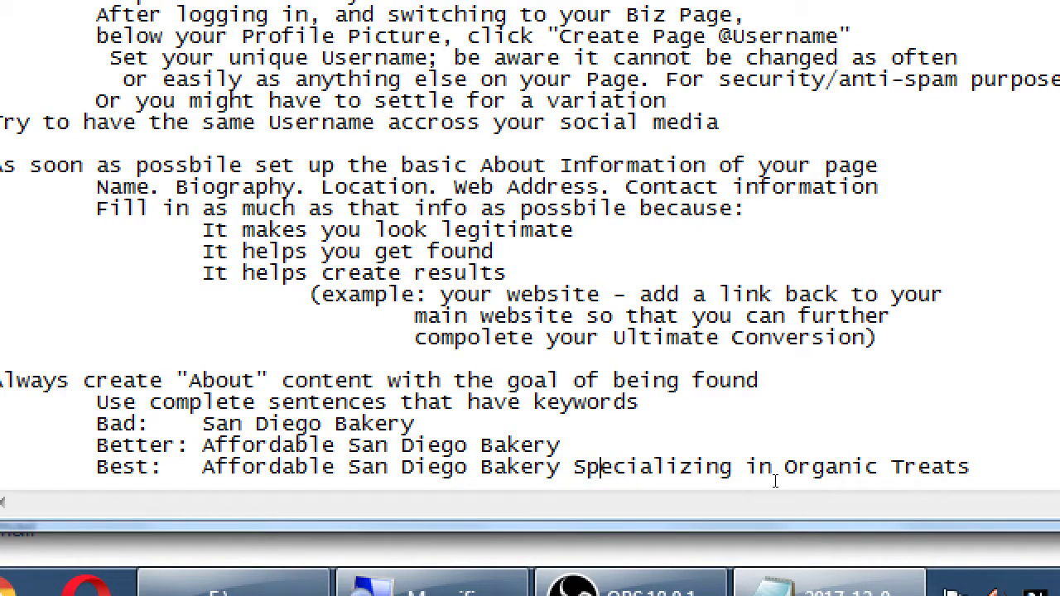
{"action": "key", "text": "ctrl+shift+Right"}
{"action": "key", "text": "ctrl+shift+Right"}
{"action": "key", "text": "ctrl+shift+Left"}
{"action": "key", "text": "ctrl+shift+Left"}
{"action": "key", "text": "ctrl+shift+Right"}
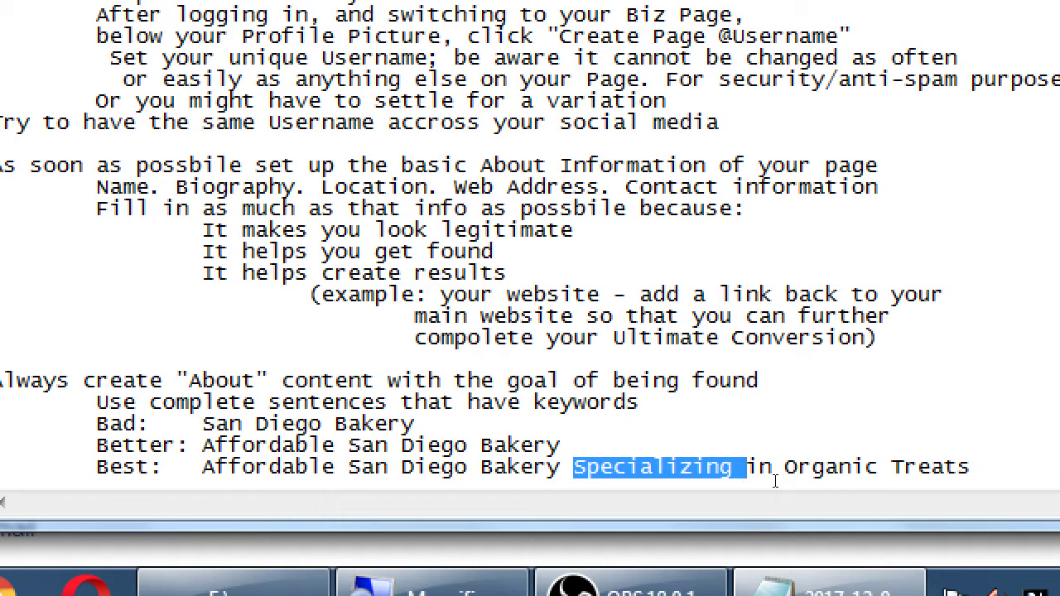
{"action": "key", "text": "Right"}
{"action": "key", "text": "Right"}
{"action": "key", "text": "Right"}
{"action": "key", "text": "Right"}
{"action": "key", "text": "Left"}
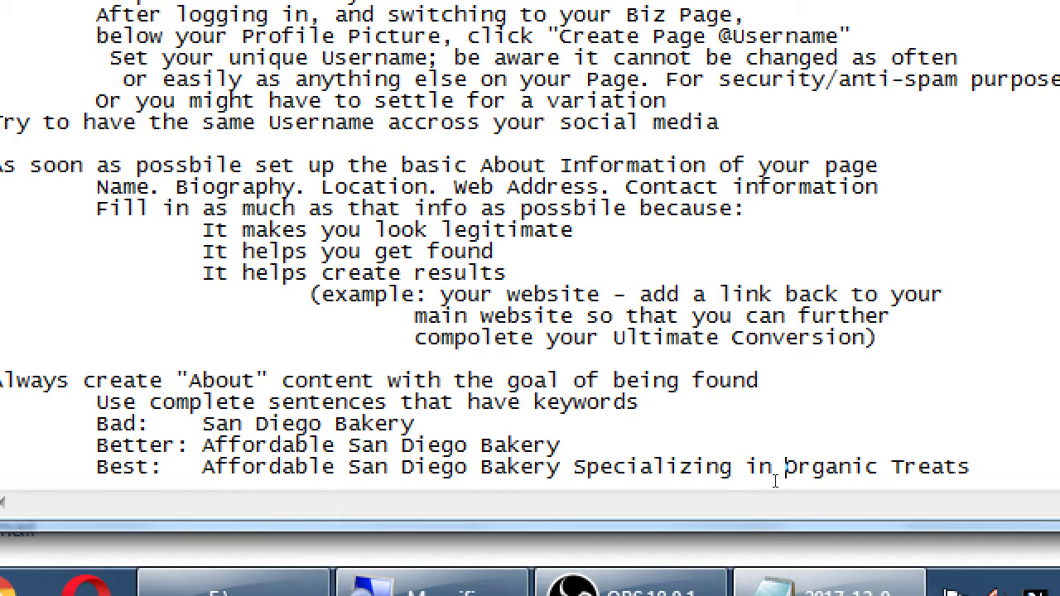
{"action": "key", "text": "ctrl+shift+Right"}
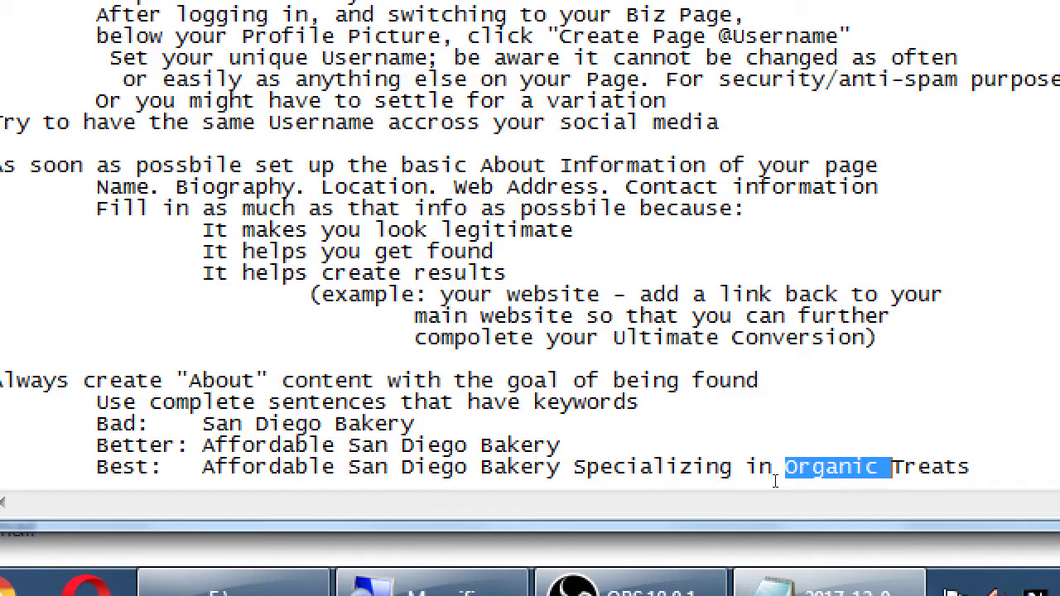
{"action": "key", "text": "Up"}
{"action": "key", "text": "Up"}
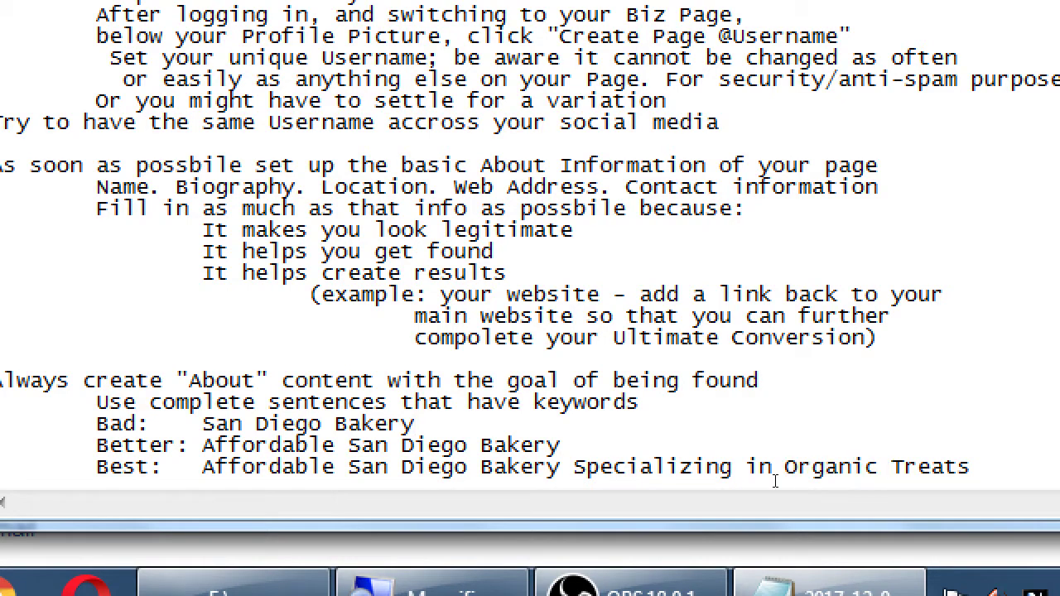
Add an indented line below the best example reading "^-- SEO: Search Enginge Optimization (finding the words to use".
{"action": "key", "text": "Down"}
{"action": "key", "text": "Down"}
{"action": "key", "text": "Down"}
{"action": "key", "text": "Down"}
{"action": "key", "text": "Down"}
{"action": "scroll", "coordinate": [775, 480], "scroll_direction": "up", "scroll_amount": 1}
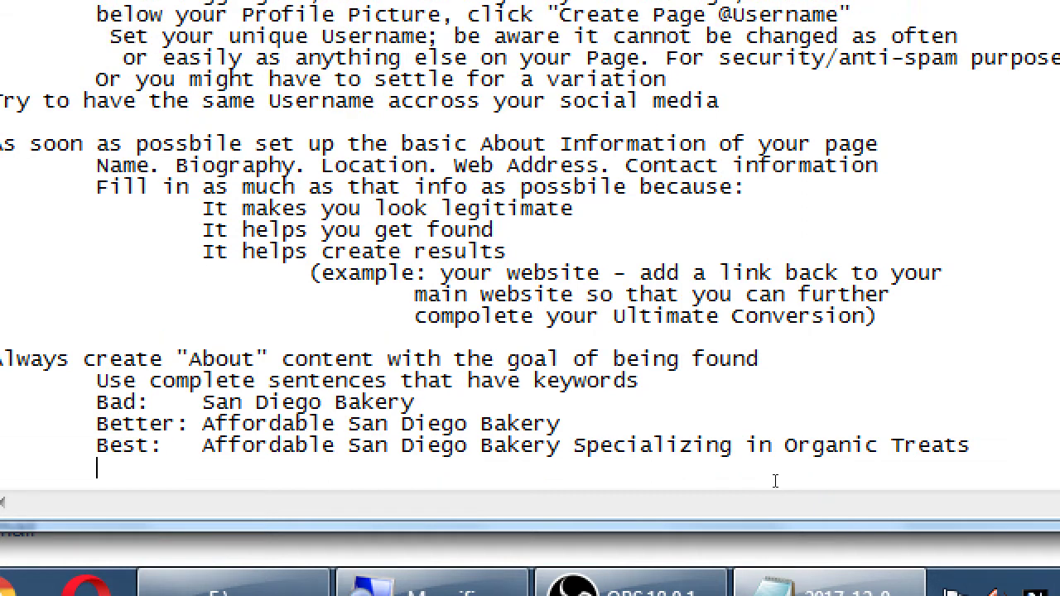
{"action": "type", "text": "^-- SEO: Search En"}
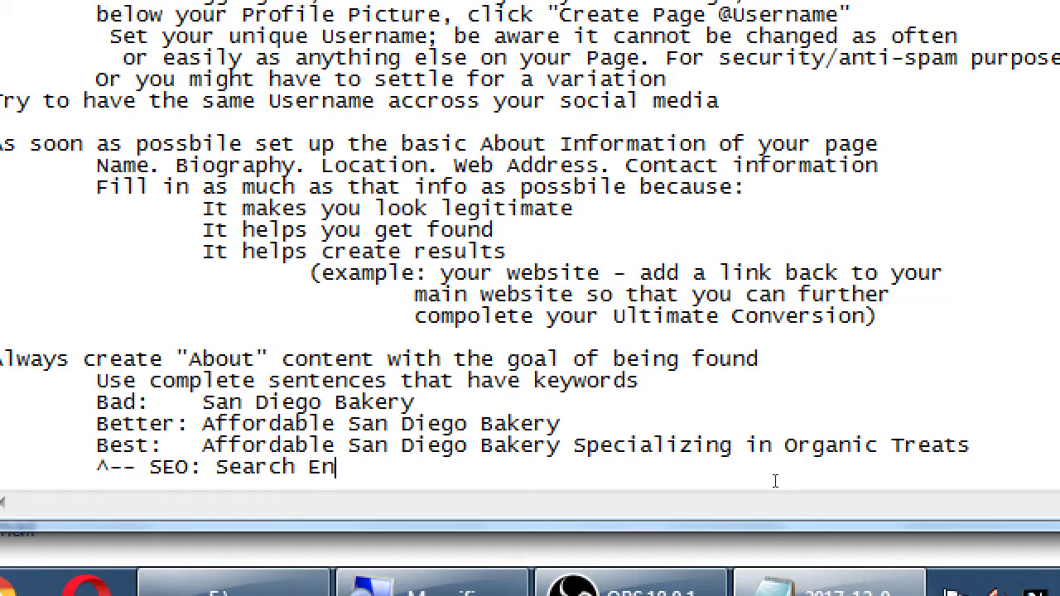
{"action": "type", "text": "ginge Ompti"}
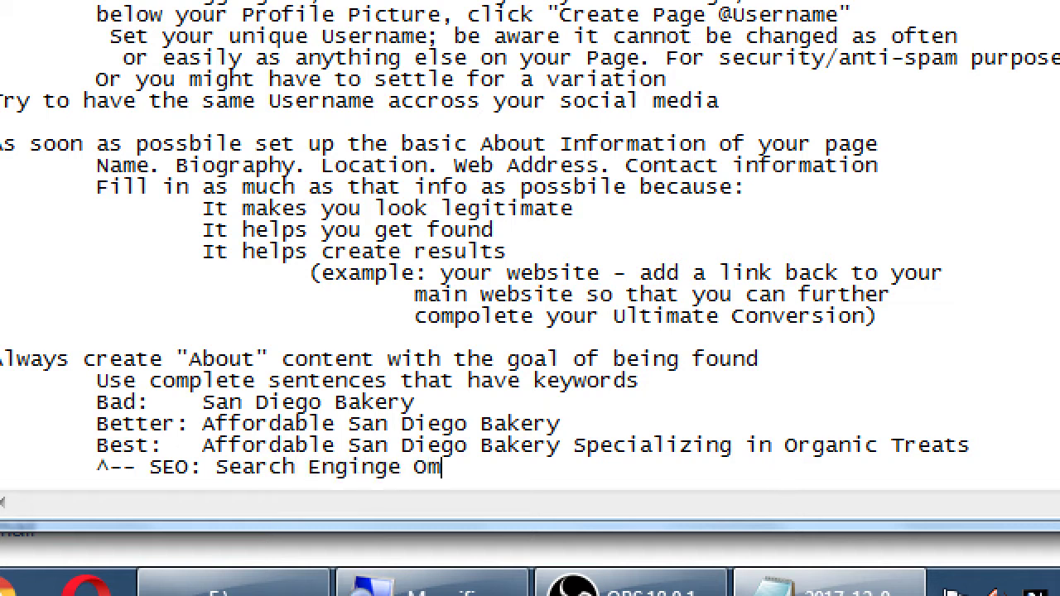
{"action": "key", "text": "BackSpace"}
{"action": "key", "text": "BackSpace"}
{"action": "key", "text": "BackSpace"}
{"action": "key", "text": "BackSpace"}
{"action": "type", "text": "ptimization (fi"}
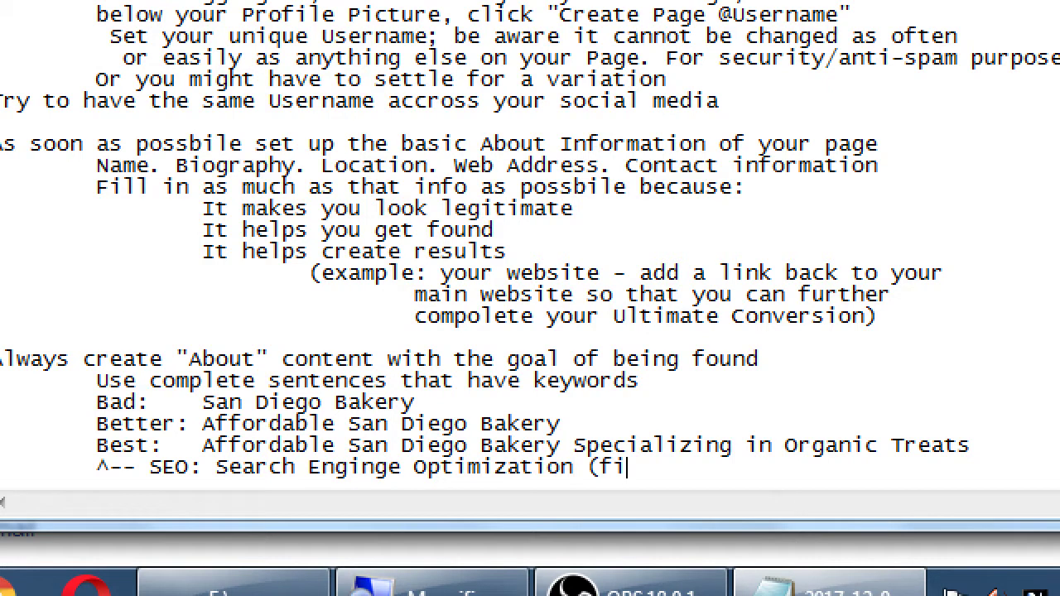
{"action": "type", "text": "nding the words"}
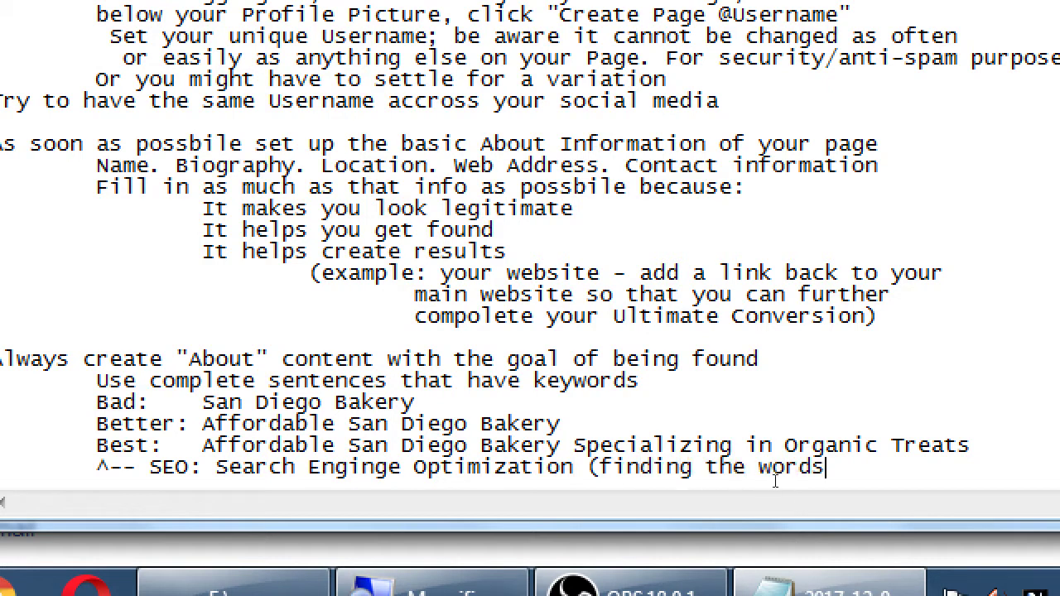
{"action": "type", "text": " to use"}
Continue the SEO note on a deeply indented new line with "on your site, to get found)".
{"action": "key", "text": "Return"}
{"action": "key", "text": "Tab"}
{"action": "key", "text": "Tab"}
{"action": "key", "text": "Tab"}
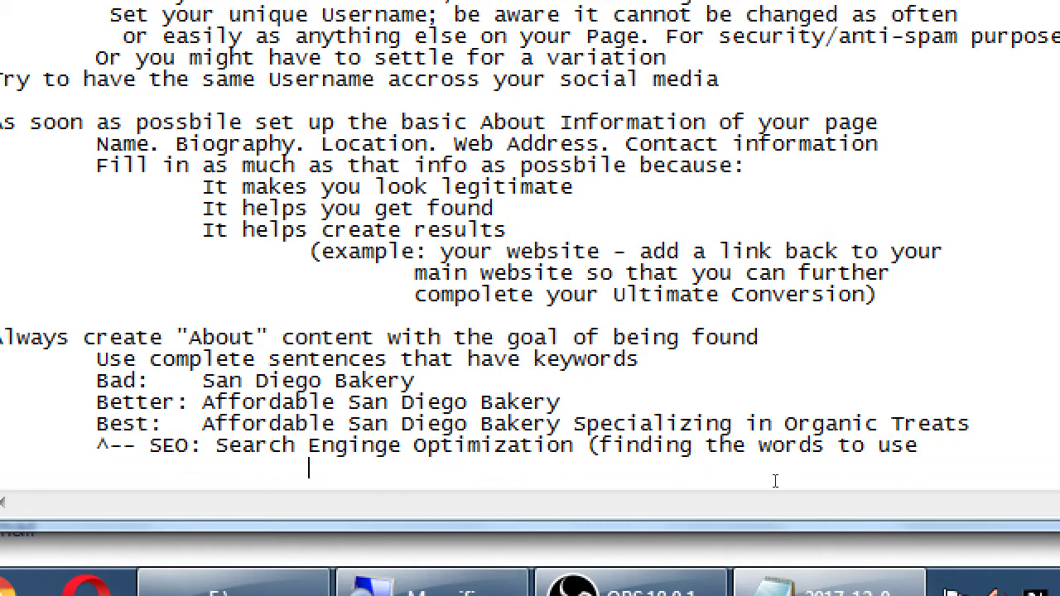
{"action": "key", "text": "Tab"}
{"action": "key", "text": "Tab"}
{"action": "key", "text": "Tab"}
{"action": "type", "text": "on your site, to get found)("}
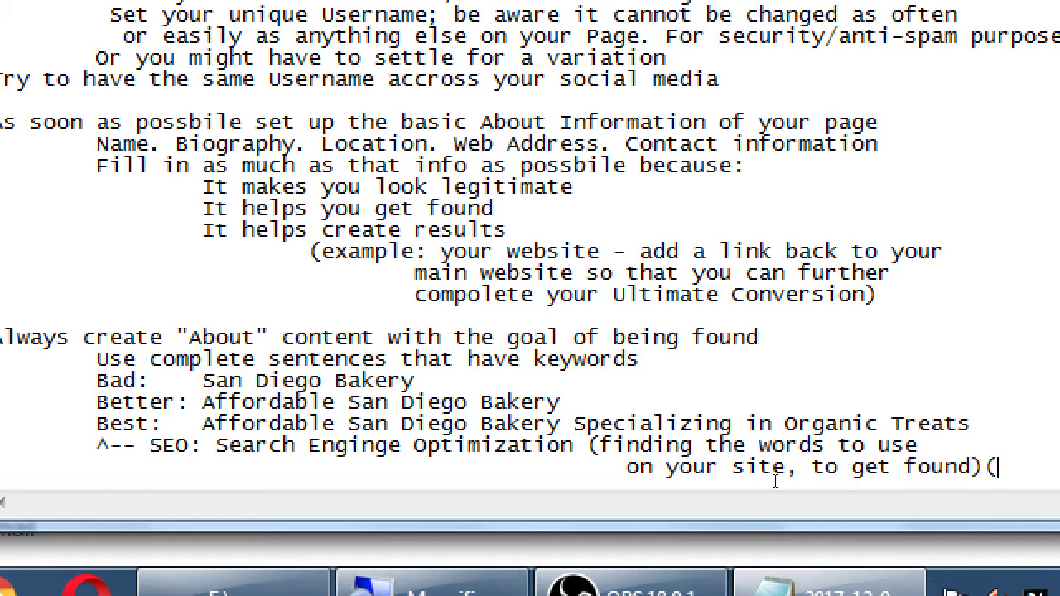
{"action": "key", "text": "BackSpace"}
Zoom out the magnified screen, move the notes window aside, and switch to Firefox to look over the bakery's About page.
{"action": "key", "text": "super+minus"}
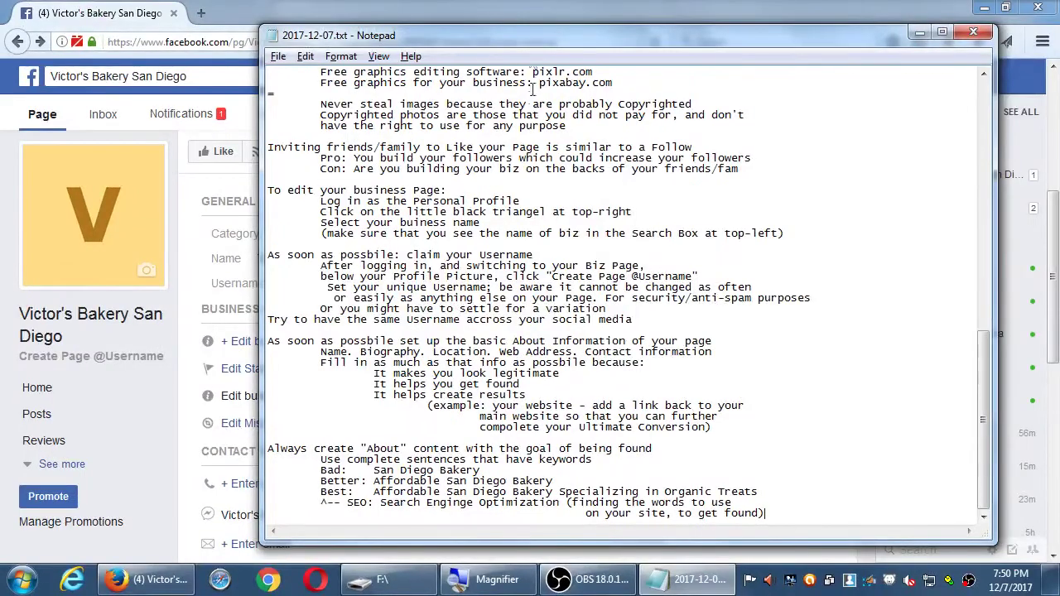
{"action": "left_click_drag", "start_coordinate": [482, 36], "coordinate": [673, 31]}
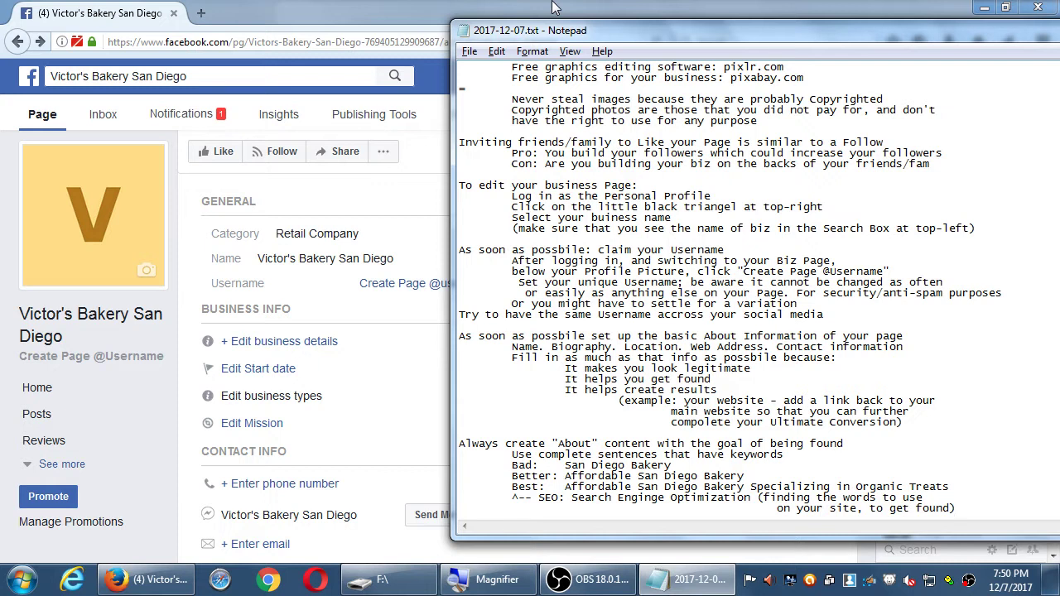
{"action": "key", "text": "alt+Tab"}
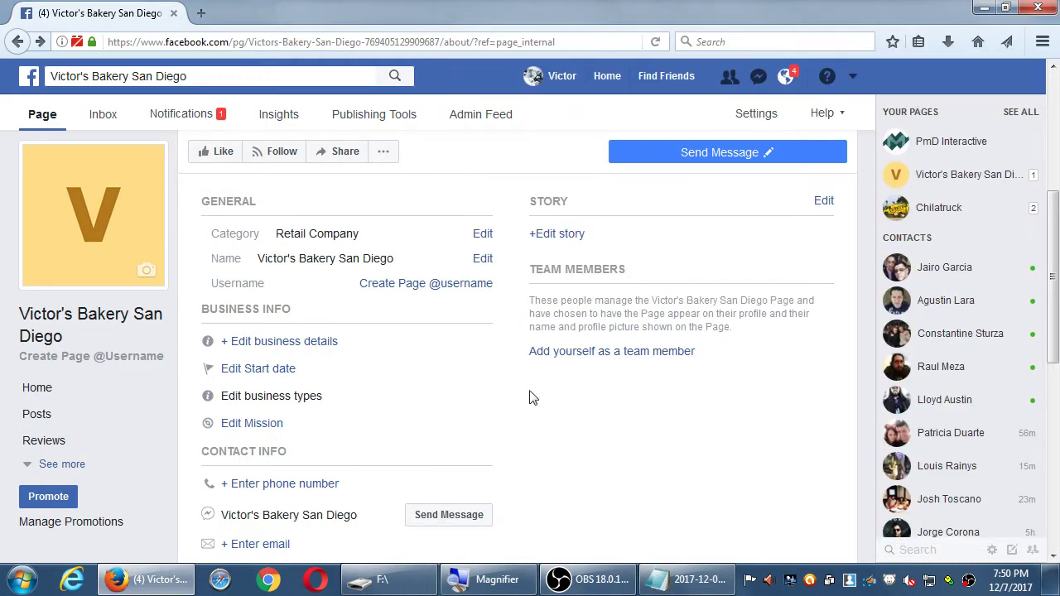
{"action": "scroll", "coordinate": [493, 401], "scroll_direction": "up", "scroll_amount": 1}
{"action": "scroll", "coordinate": [493, 400], "scroll_direction": "up", "scroll_amount": 5}
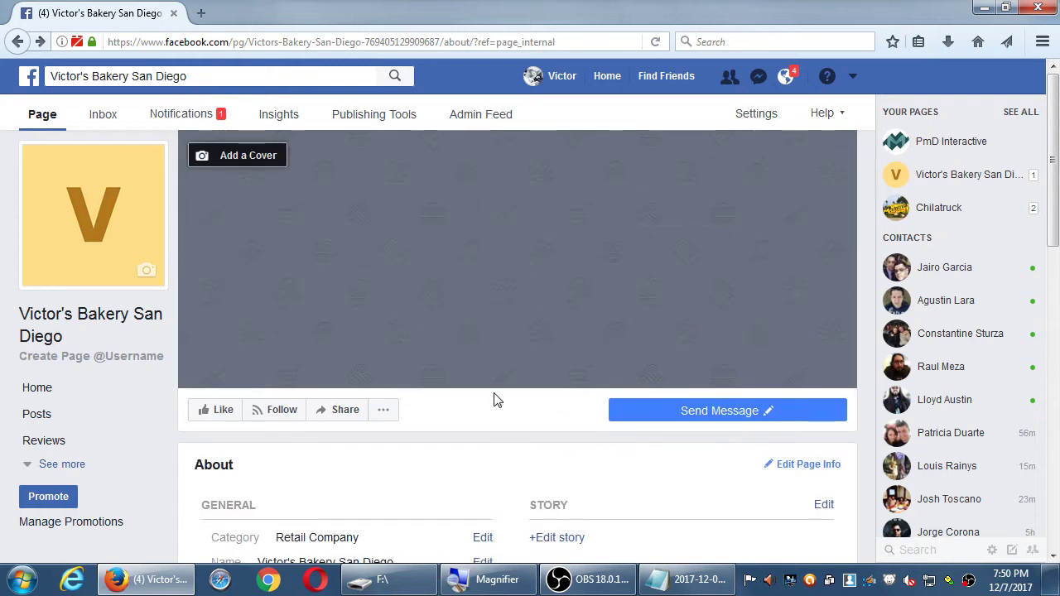
{"action": "scroll", "coordinate": [493, 401], "scroll_direction": "down", "scroll_amount": 13}
{"action": "scroll", "coordinate": [493, 401], "scroll_direction": "up", "scroll_amount": 10}
{"action": "scroll", "coordinate": [494, 400], "scroll_direction": "up", "scroll_amount": 4}
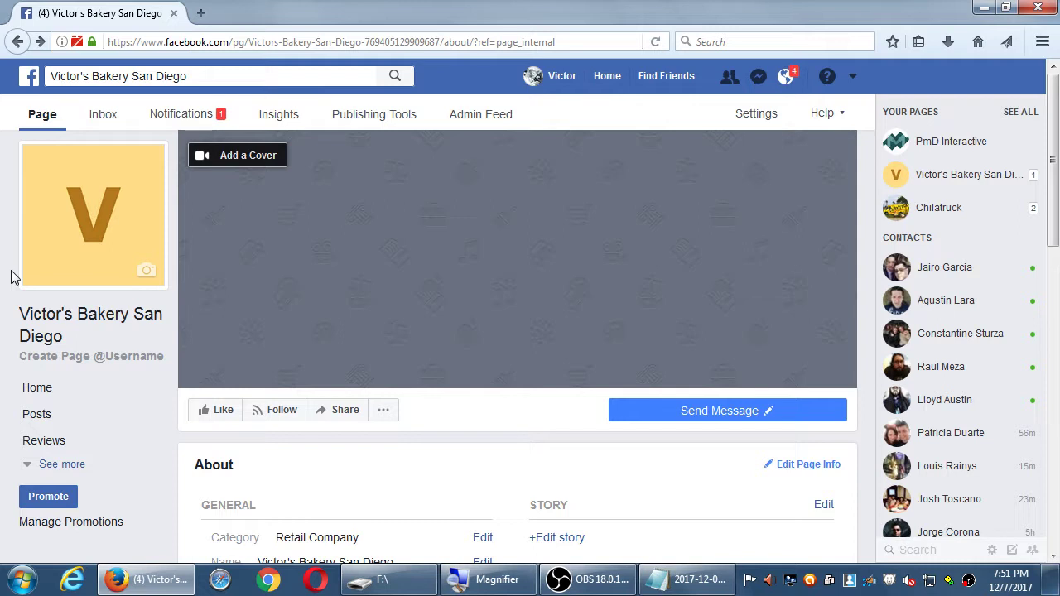
View the list of managed pages in the account options and the personal news feed, and return to the bakery's page.
{"action": "left_click", "coordinate": [850, 78]}
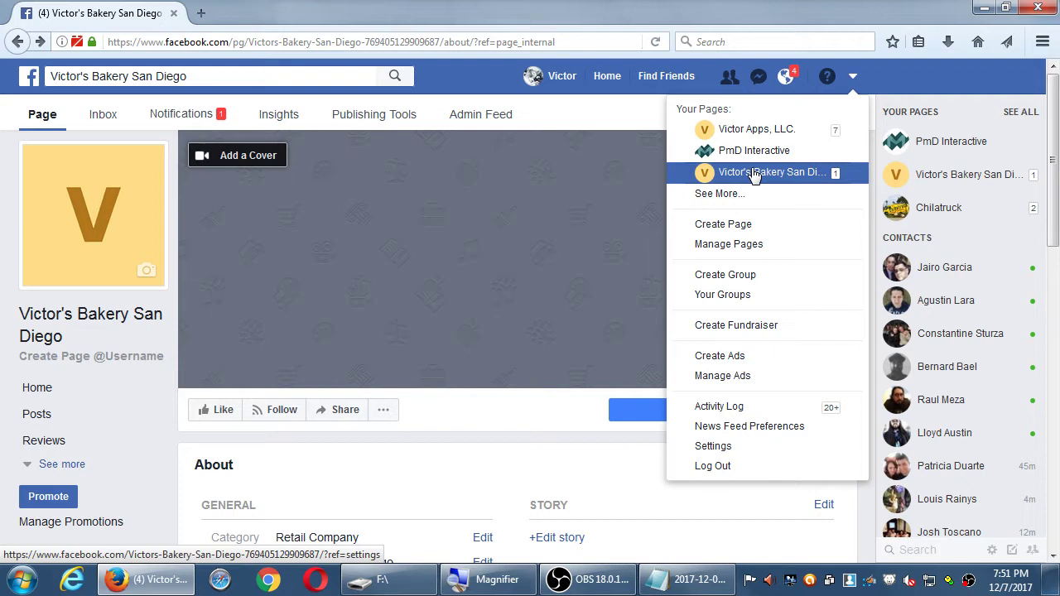
{"action": "left_click", "coordinate": [613, 110]}
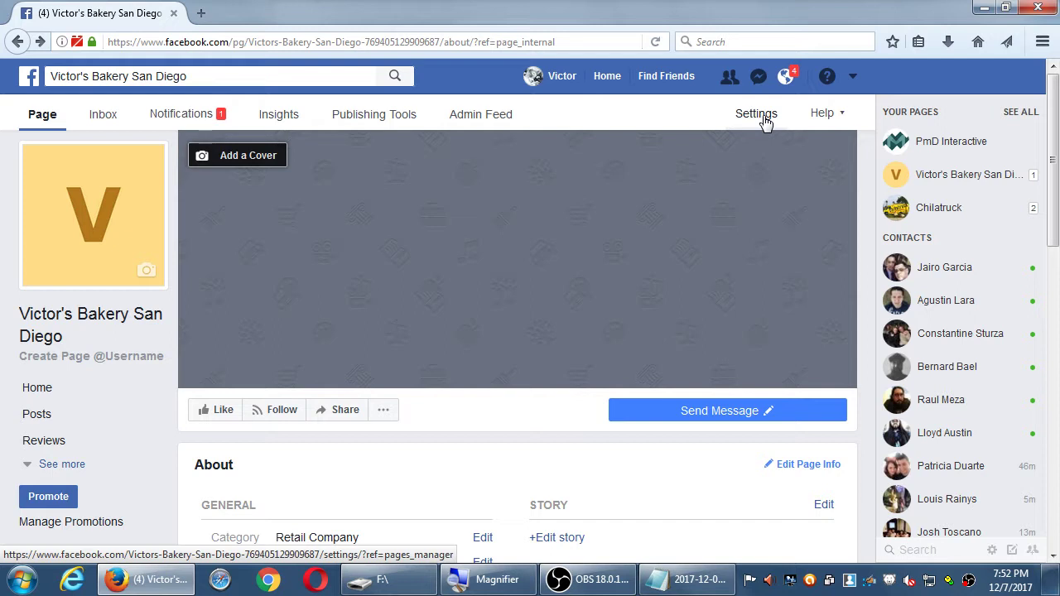
{"action": "left_click", "coordinate": [616, 81]}
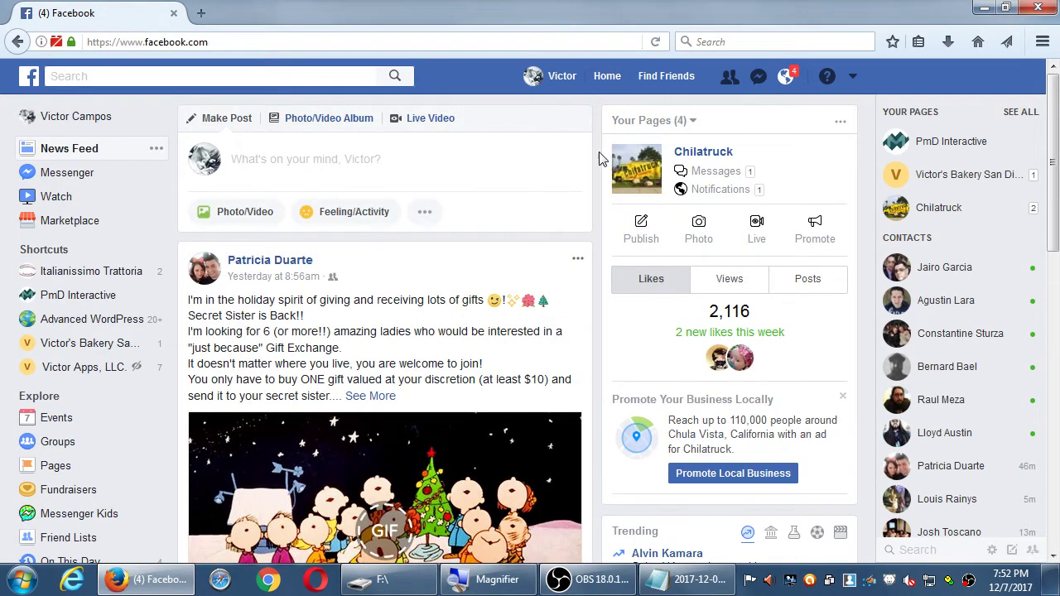
{"action": "left_click", "coordinate": [25, 41]}
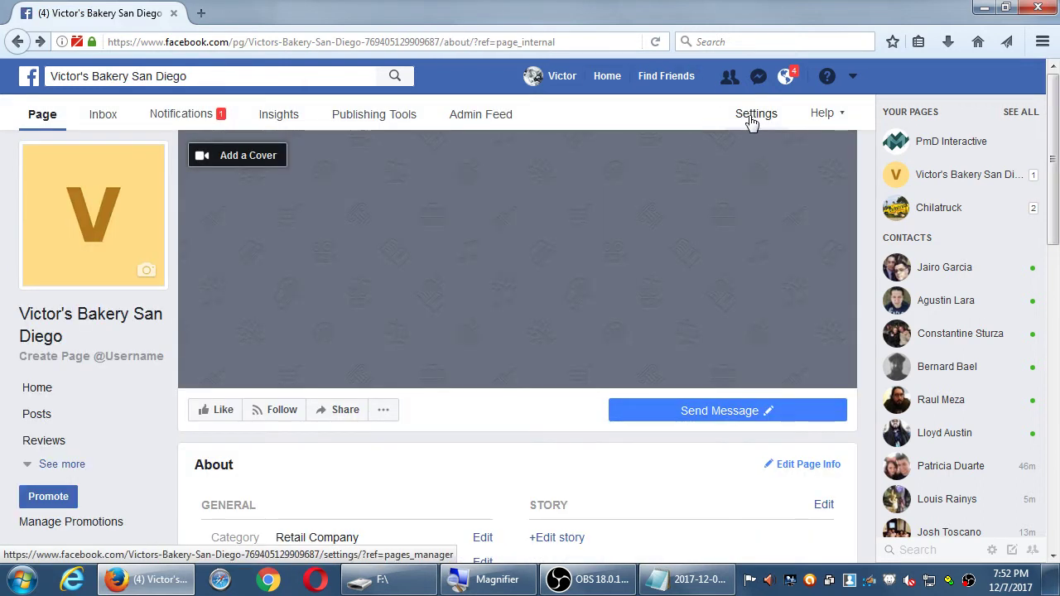
Open the Page Roles settings of Victor's Bakery San Diego and examine the options for assigning a new role.
{"action": "left_click", "coordinate": [753, 116]}
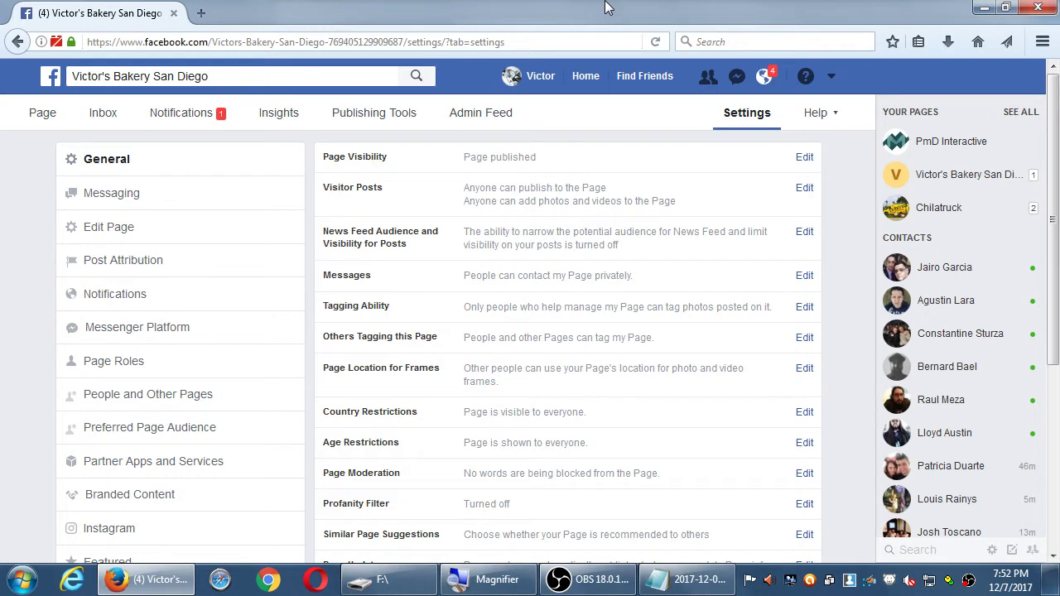
{"action": "left_click", "coordinate": [184, 364]}
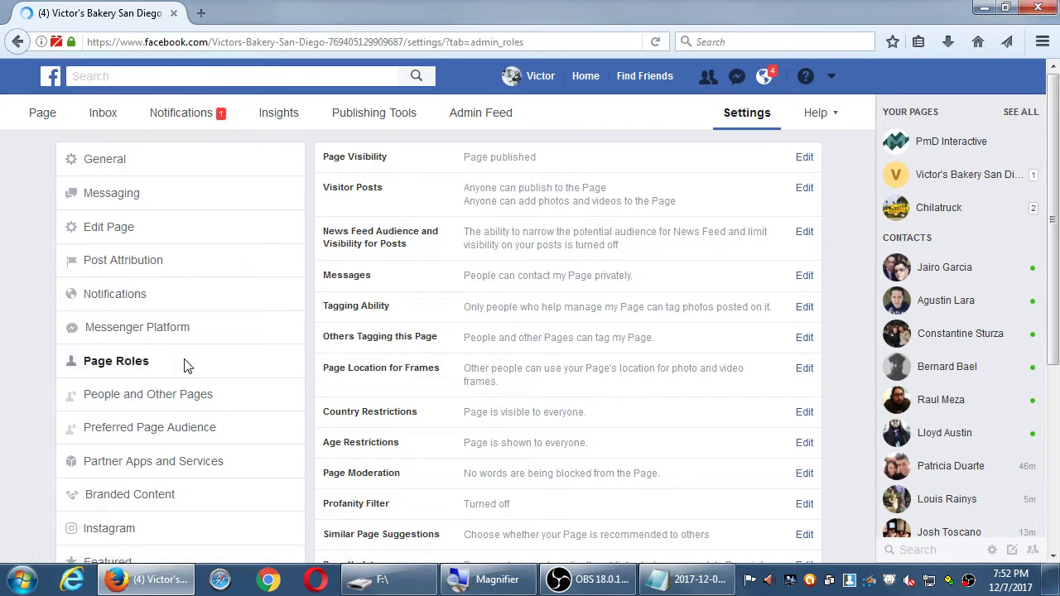
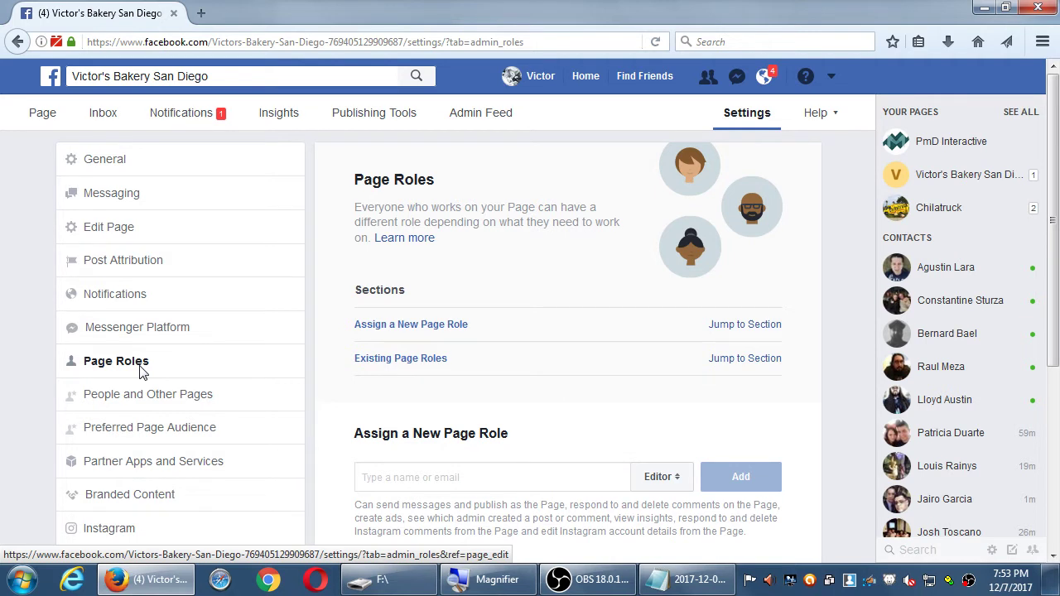
{"action": "scroll", "coordinate": [534, 191], "scroll_direction": "down", "scroll_amount": 3}
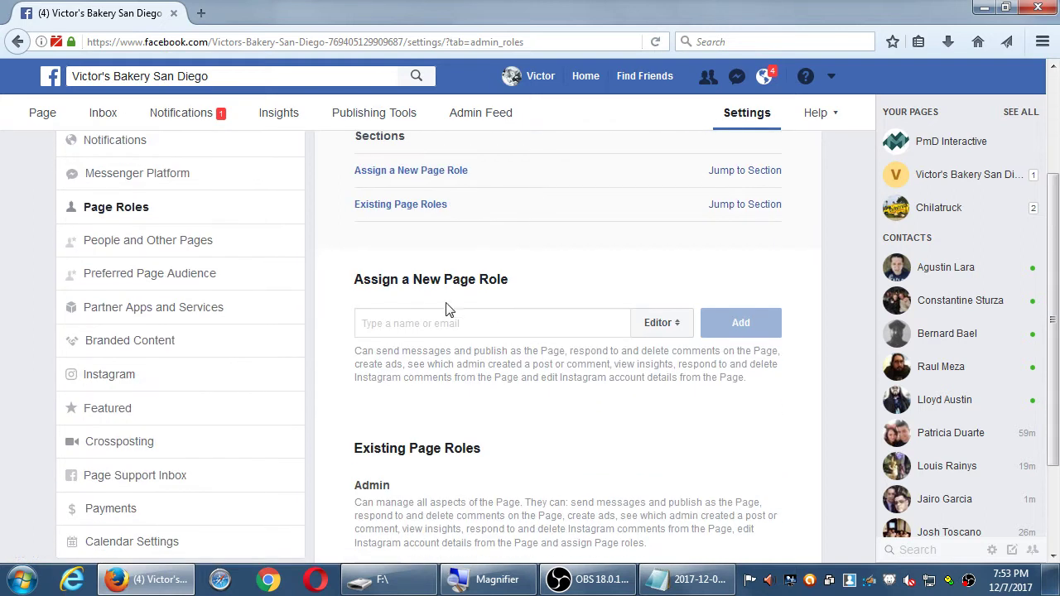
Look over the existing page roles and choose a friend by full name as the person for a new page role.
{"action": "scroll", "coordinate": [404, 296], "scroll_direction": "down", "scroll_amount": 3}
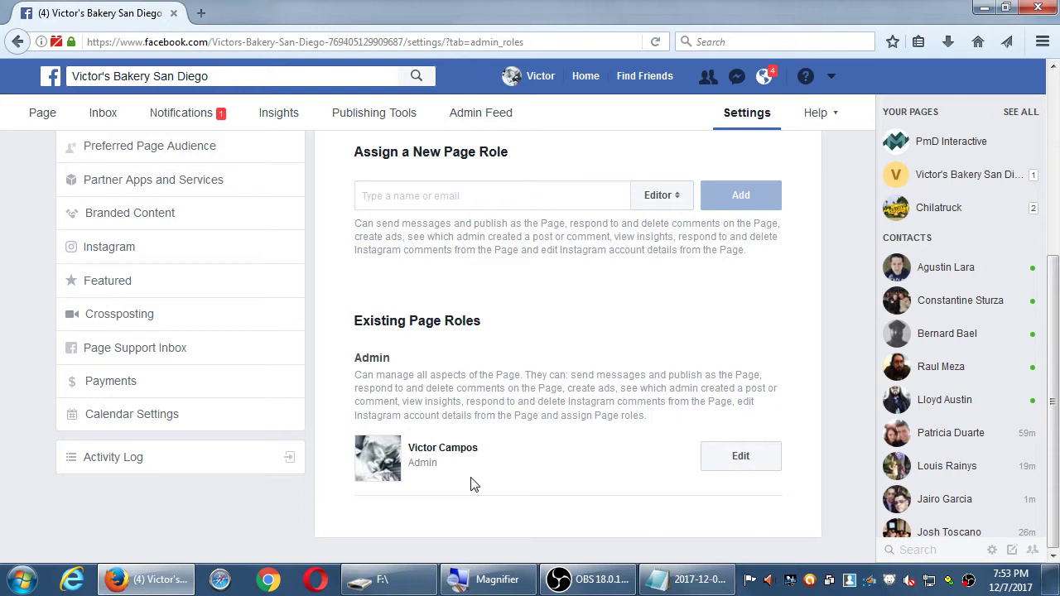
{"action": "scroll", "coordinate": [472, 484], "scroll_direction": "up", "scroll_amount": 3}
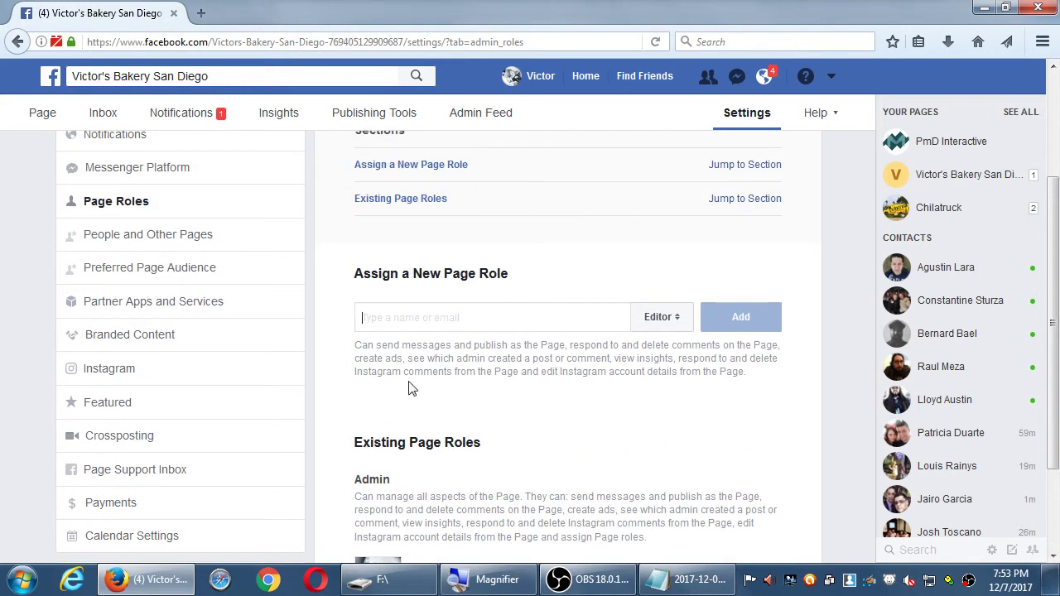
{"action": "type", "text": "Patr"}
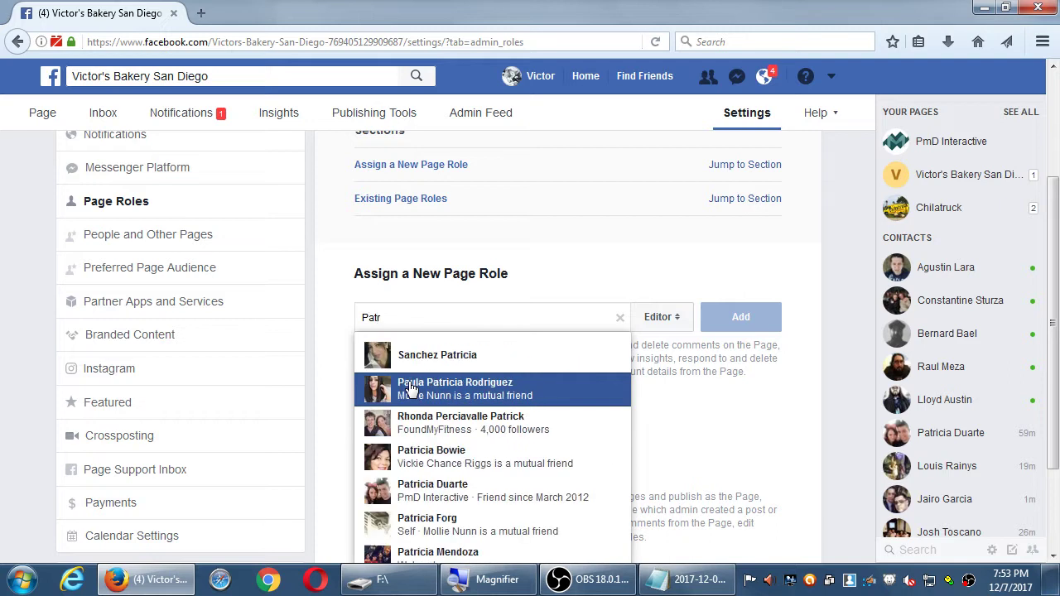
{"action": "type", "text": "icia"}
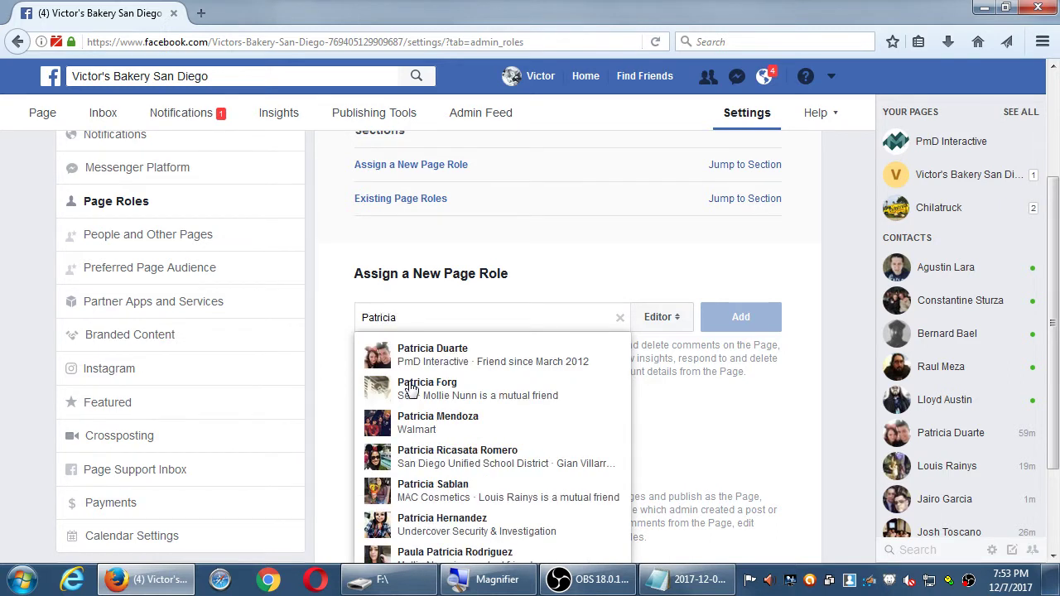
{"action": "left_click", "coordinate": [465, 369]}
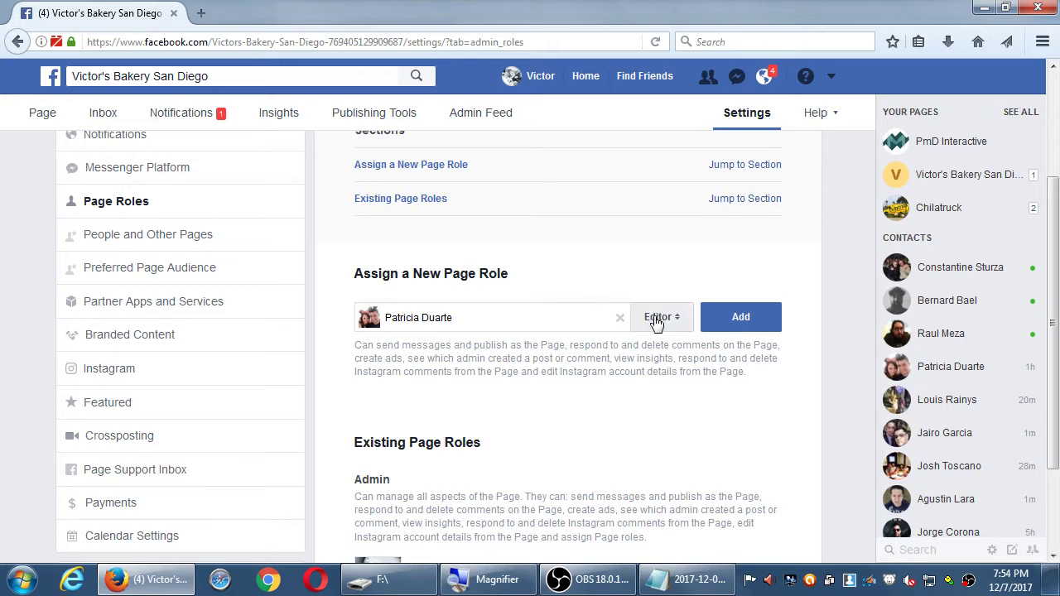
Read the Editor role's permissions and switch the new role through Moderator, Live Contributor and Analyst to compare what each allows.
{"action": "left_click_drag", "start_coordinate": [362, 347], "coordinate": [664, 357]}
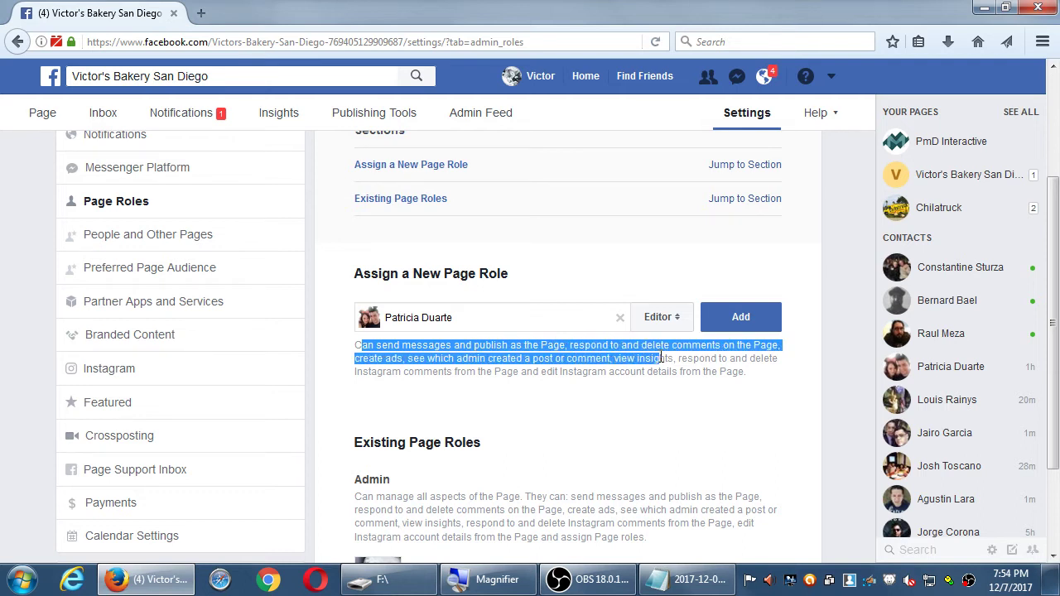
{"action": "left_click", "coordinate": [680, 366]}
{"action": "left_click", "coordinate": [683, 324]}
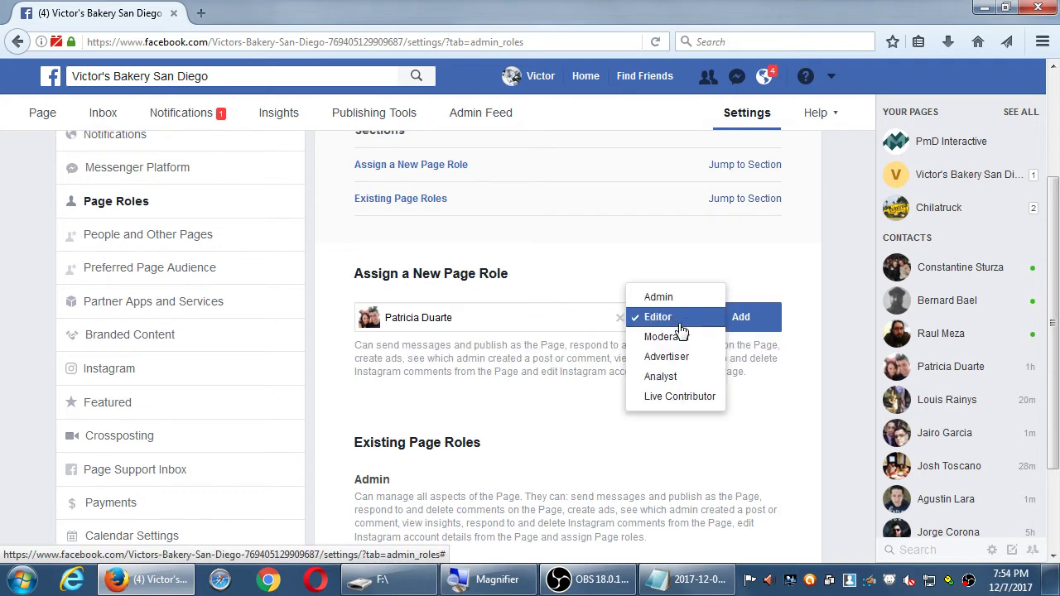
{"action": "left_click", "coordinate": [679, 337]}
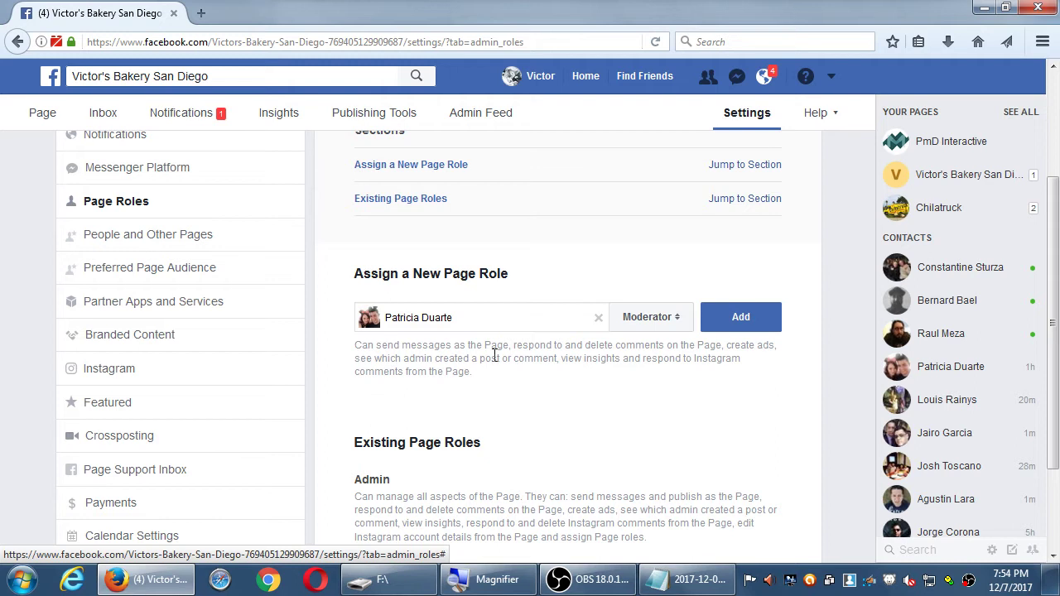
{"action": "left_click", "coordinate": [656, 326]}
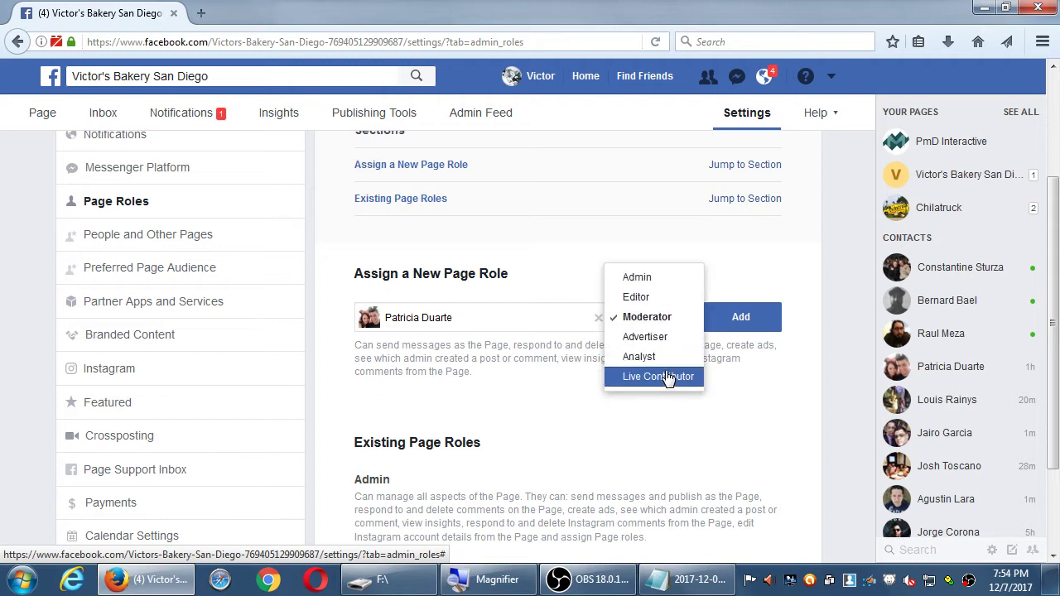
{"action": "left_click", "coordinate": [668, 377]}
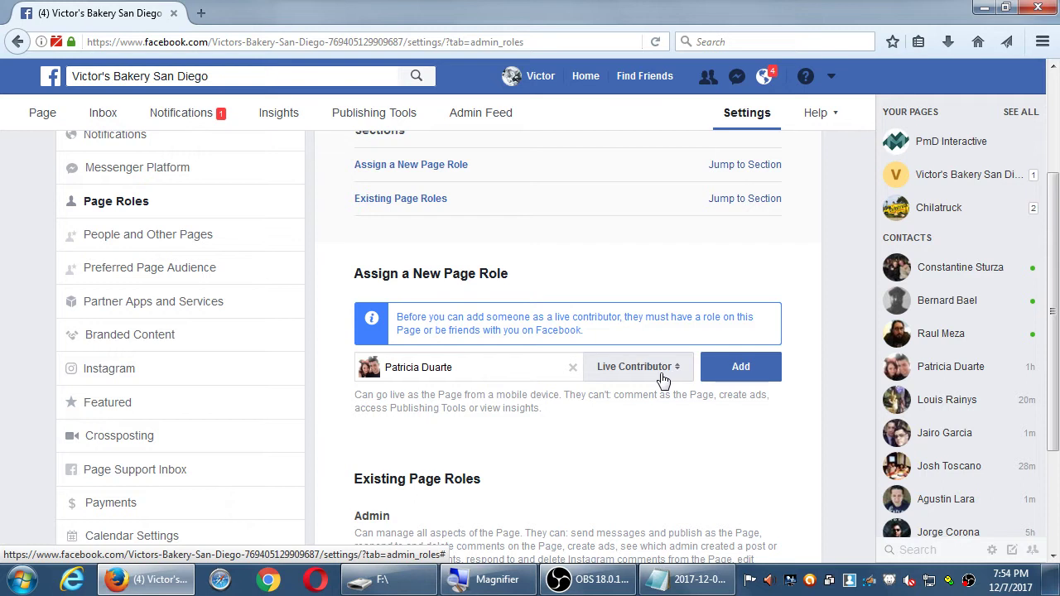
{"action": "left_click", "coordinate": [667, 375]}
{"action": "left_click", "coordinate": [663, 351]}
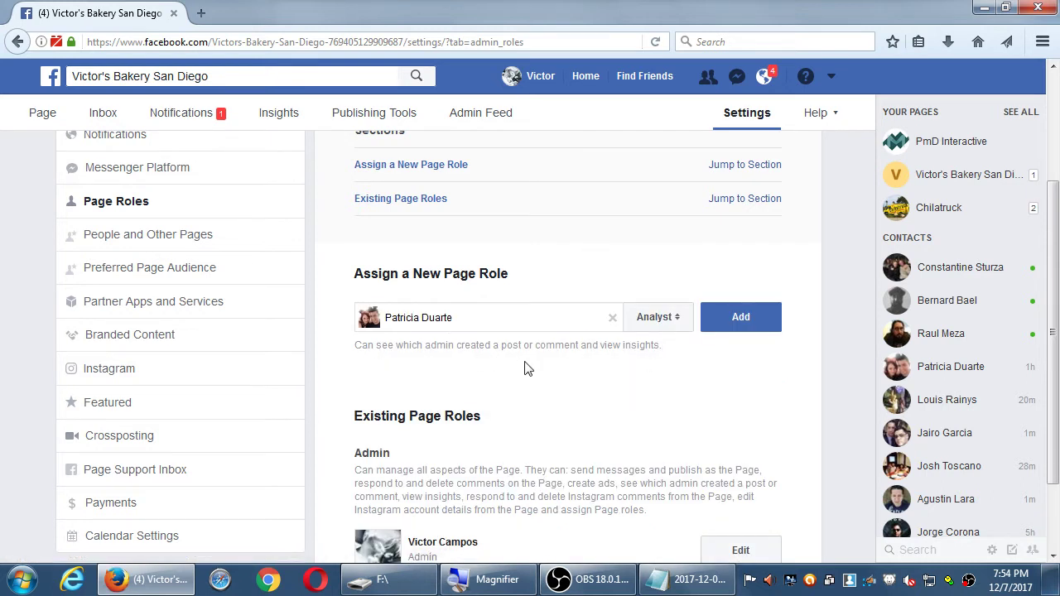
{"action": "double_click", "coordinate": [643, 345]}
Set the new page role to Editor and examine its permissions on messages, publishing and deleting comments.
{"action": "left_click", "coordinate": [668, 327]}
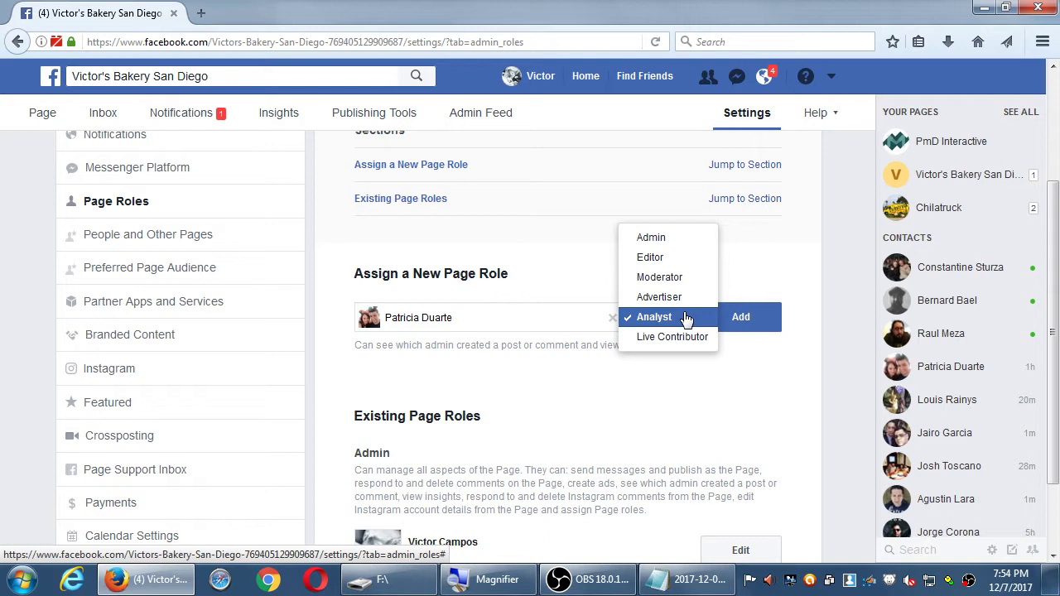
{"action": "left_click", "coordinate": [664, 260]}
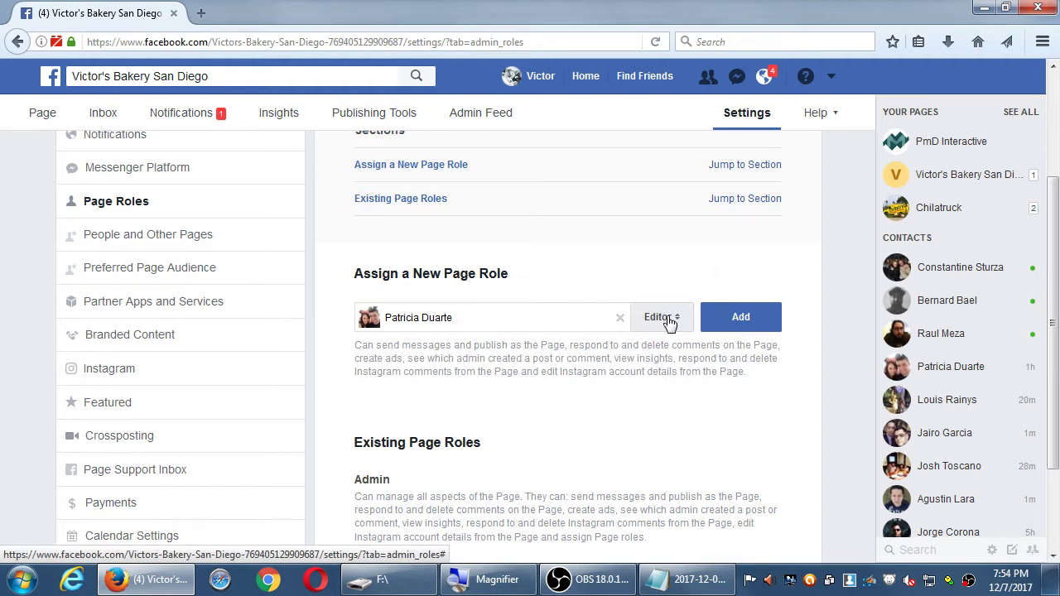
{"action": "left_click_drag", "start_coordinate": [389, 344], "coordinate": [566, 346]}
{"action": "left_click_drag", "start_coordinate": [642, 344], "coordinate": [709, 354]}
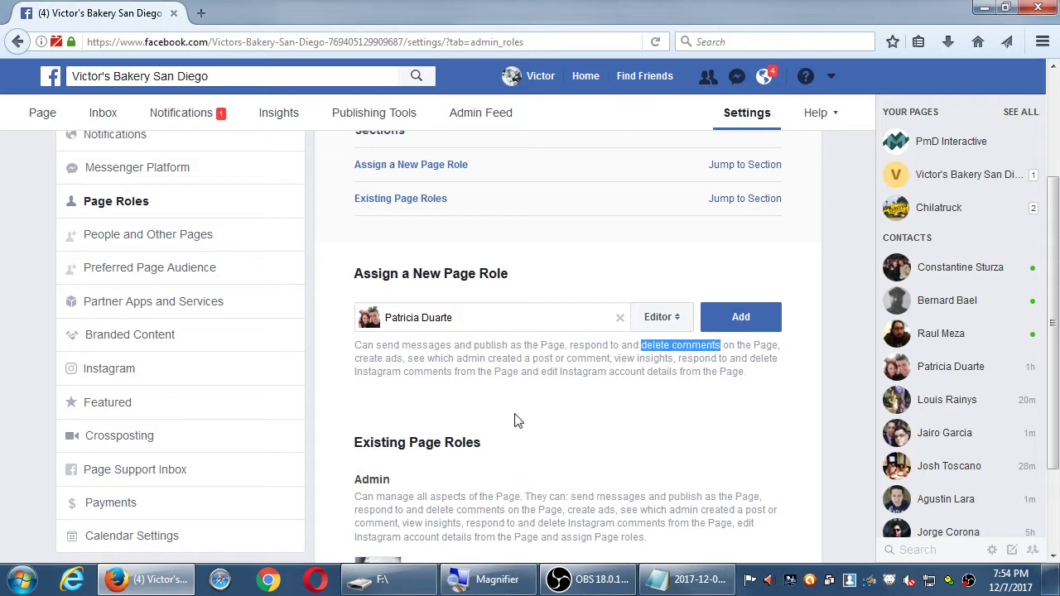
{"action": "left_click", "coordinate": [638, 349]}
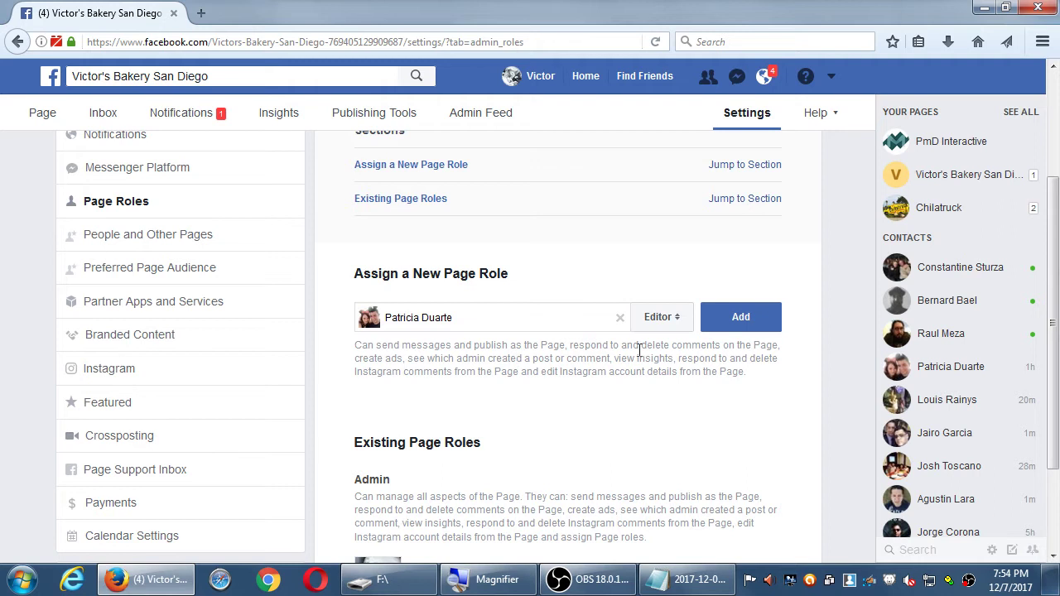
Switch the new page role to Admin and read the notice about new admins and the role's permissions.
{"action": "left_click", "coordinate": [679, 328]}
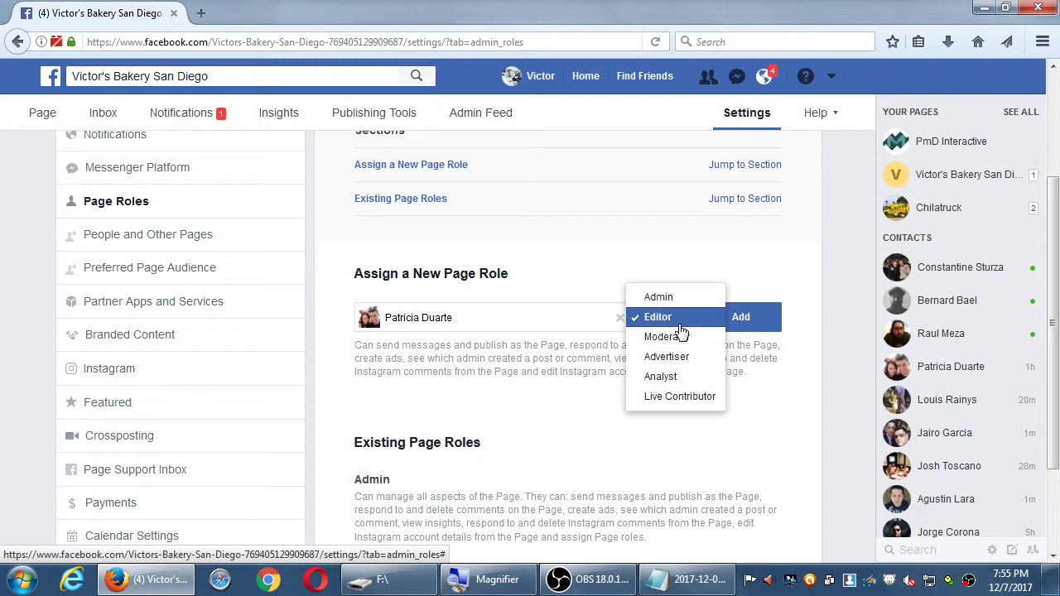
{"action": "left_click", "coordinate": [669, 302]}
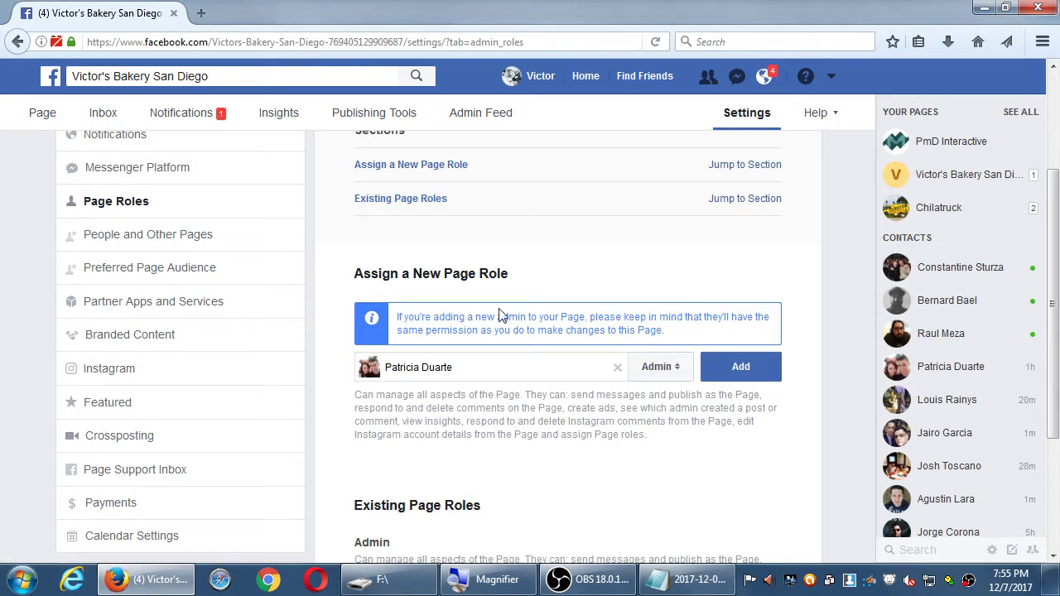
{"action": "left_click_drag", "start_coordinate": [439, 318], "coordinate": [605, 319]}
{"action": "left_click", "coordinate": [497, 330]}
{"action": "scroll", "coordinate": [570, 390], "scroll_direction": "down", "scroll_amount": 2}
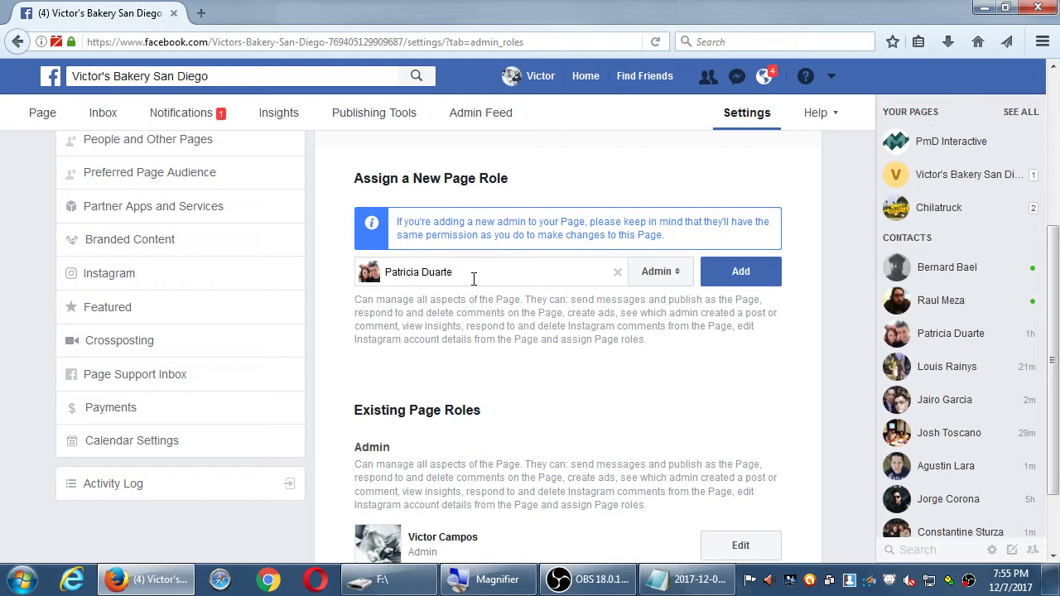
{"action": "scroll", "coordinate": [474, 279], "scroll_direction": "up", "scroll_amount": 3}
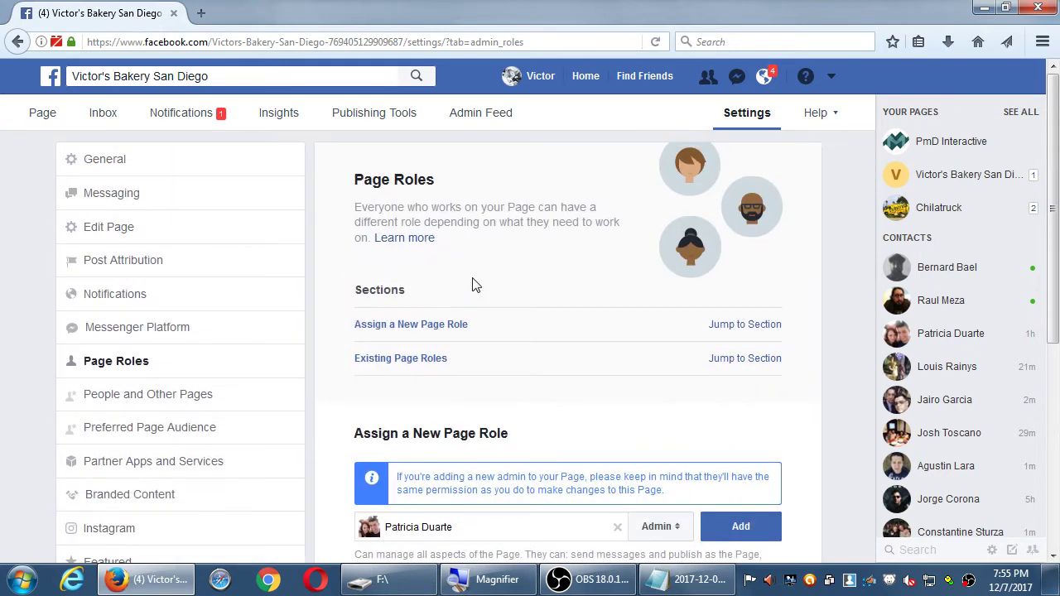
{"action": "scroll", "coordinate": [474, 285], "scroll_direction": "down", "scroll_amount": 1}
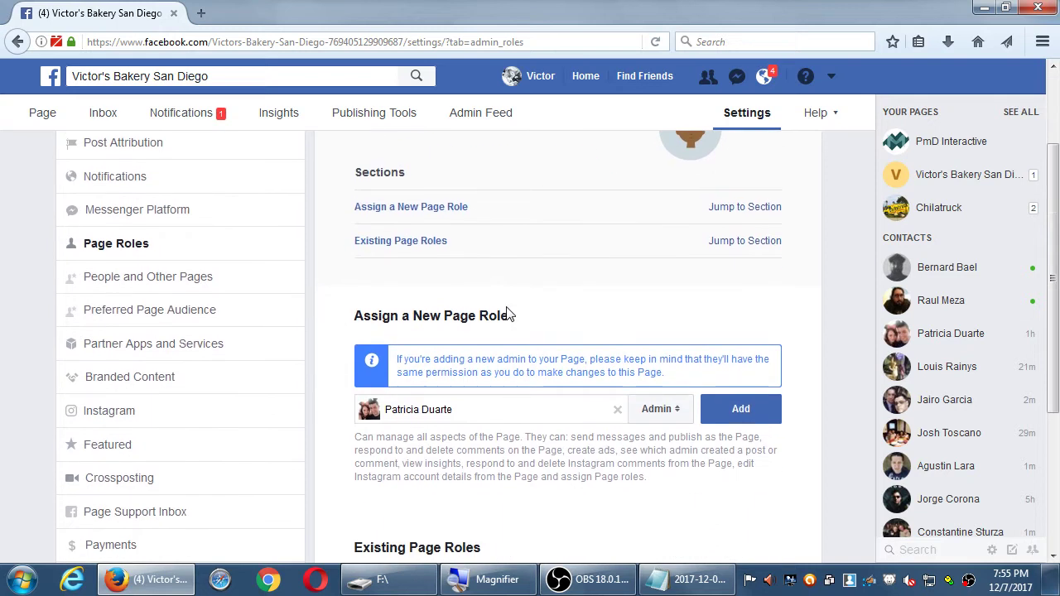
Set the new page role for the chosen friend to Editor and review the list of available roles.
{"action": "left_click", "coordinate": [654, 410]}
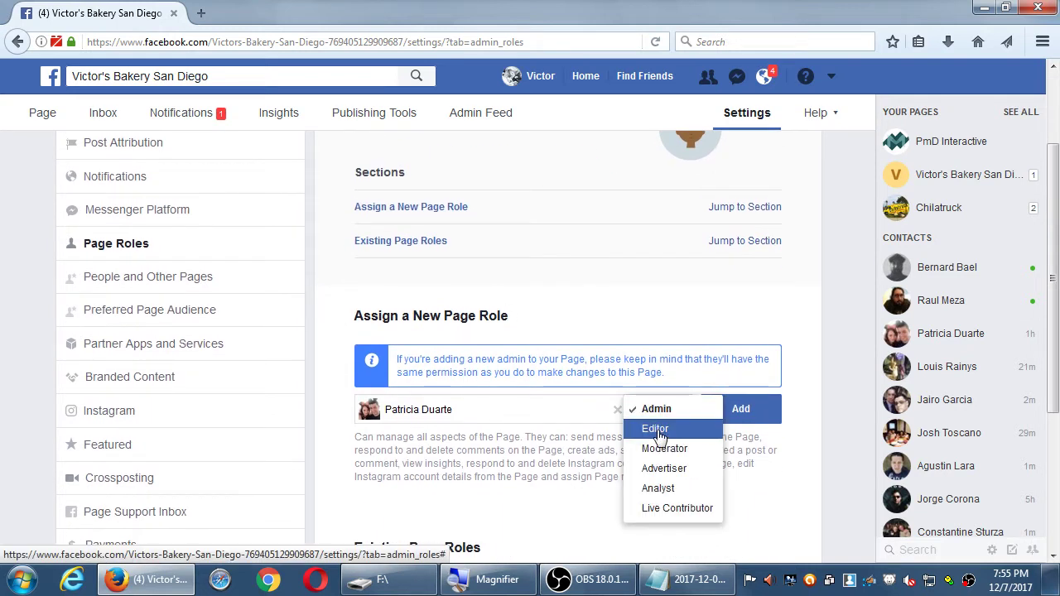
{"action": "left_click", "coordinate": [666, 436]}
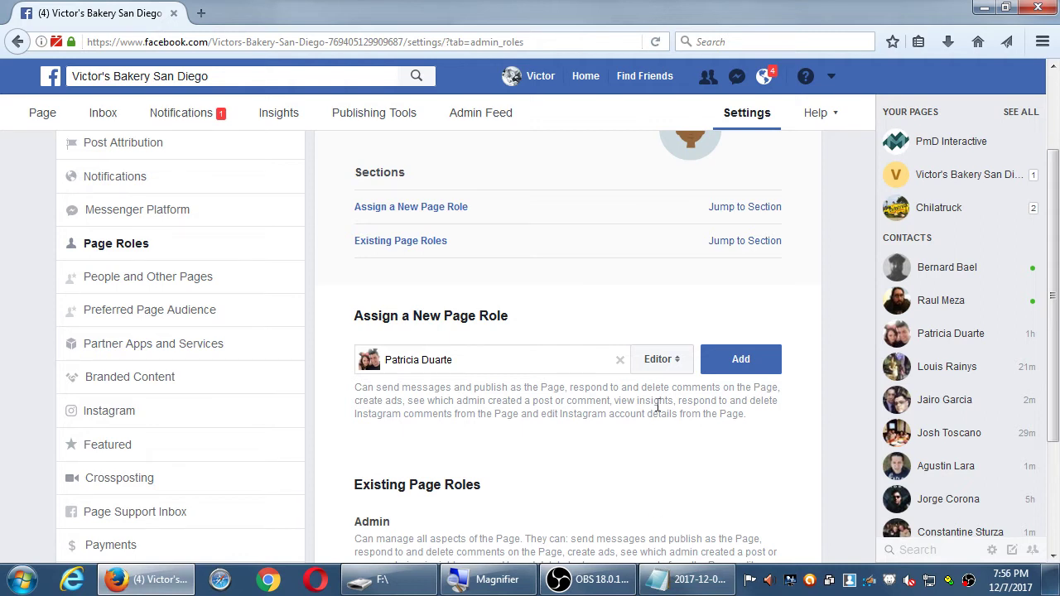
{"action": "left_click", "coordinate": [678, 363]}
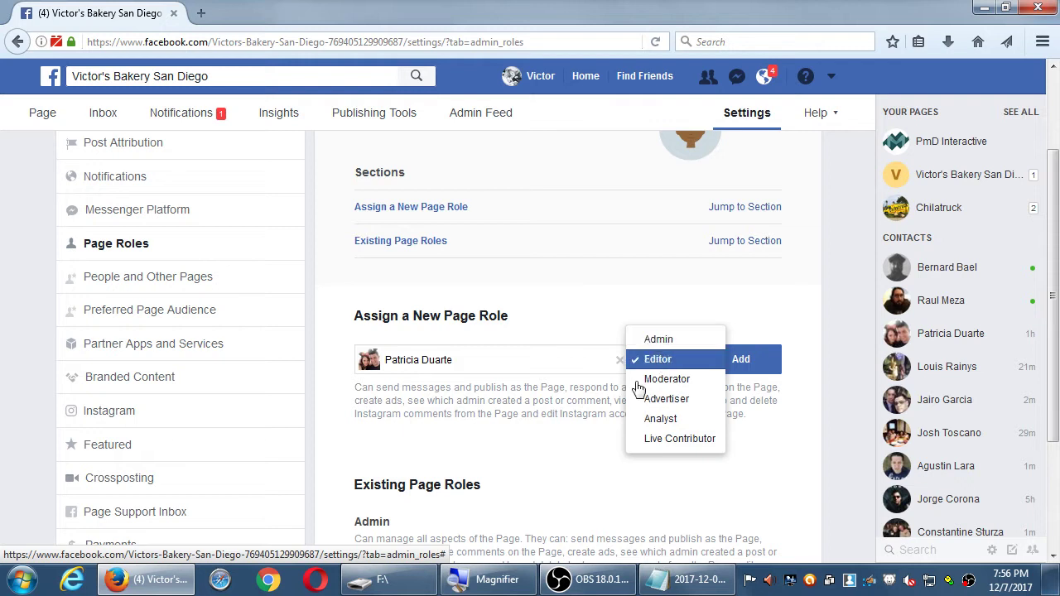
{"action": "left_click", "coordinate": [560, 422]}
Switch to the Notepad notes, magnify the screen, and add the heading "Important settings:" at the end of the file.
{"action": "left_click", "coordinate": [685, 579]}
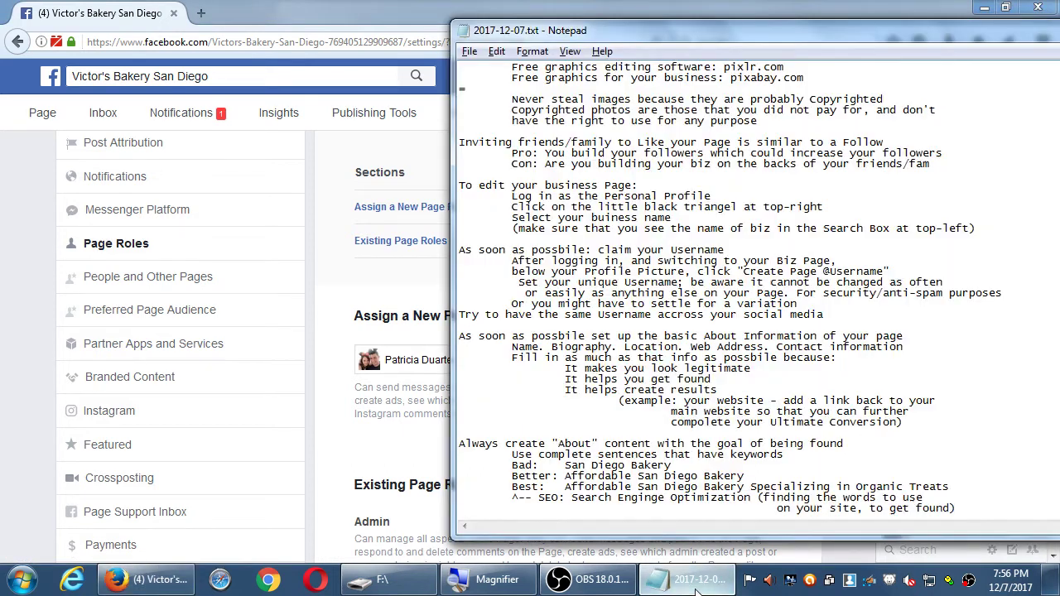
{"action": "key", "text": "super+plus"}
{"action": "key", "text": "ctrl+End"}
{"action": "type", "text": "I"}
{"action": "type", "text": "ortant setting"}
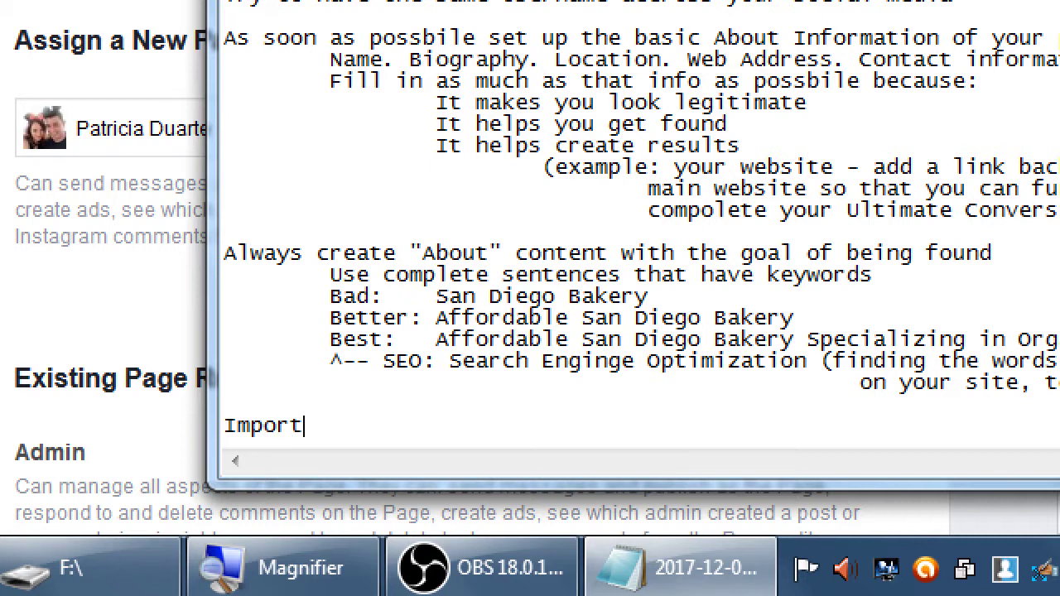
{"action": "type", "text": "s:'"}
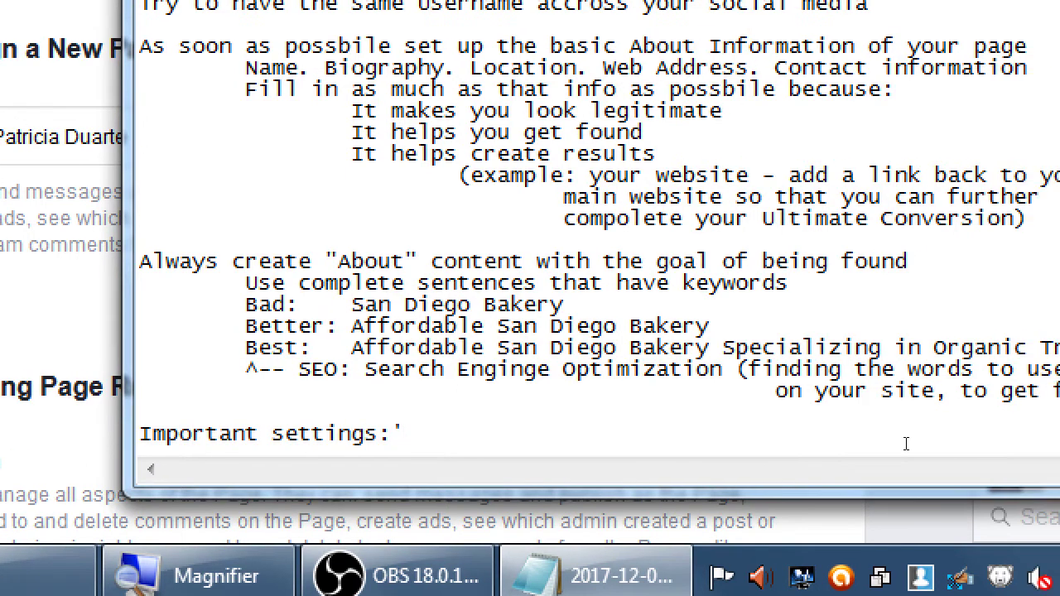
{"action": "key", "text": "BackSpace"}
Add an indented line "Page Roles Screen - Add or remove more people to help you mage" under the Important settings heading.
{"action": "key", "text": "Return"}
{"action": "key", "text": "Tab"}
{"action": "type", "text": "Page Roles Scree"}
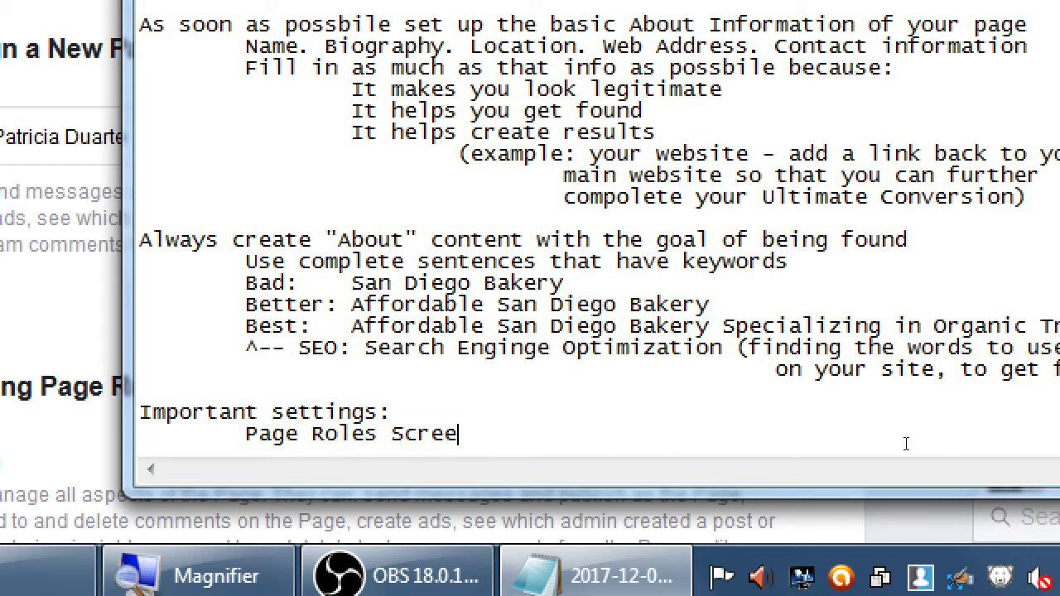
{"action": "type", "text": "N"}
{"action": "key", "text": "BackSpace"}
{"action": "type", "text": "n - Add or remove "}
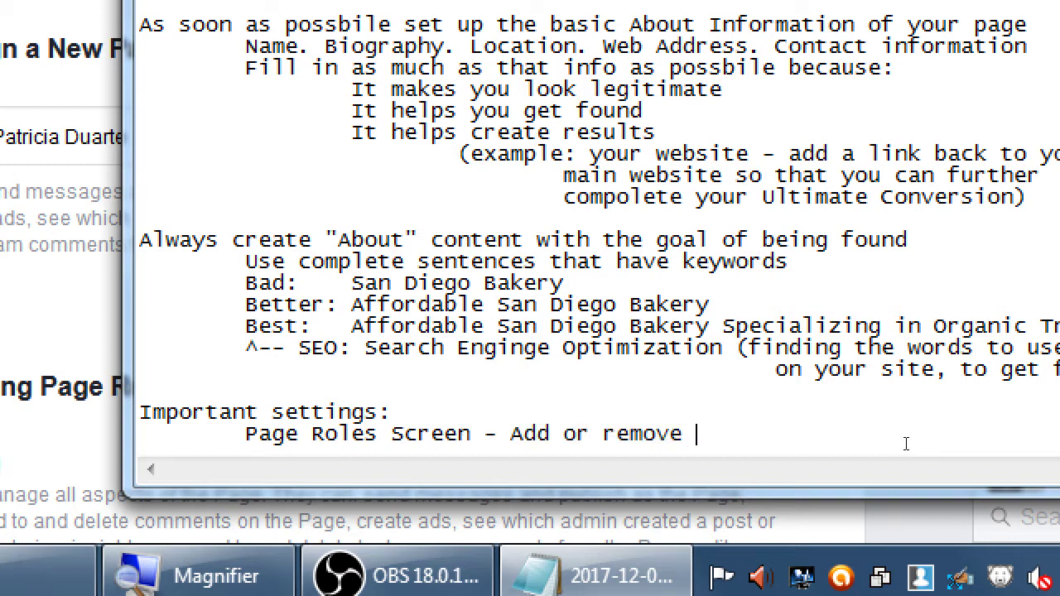
{"action": "type", "text": "more people to "}
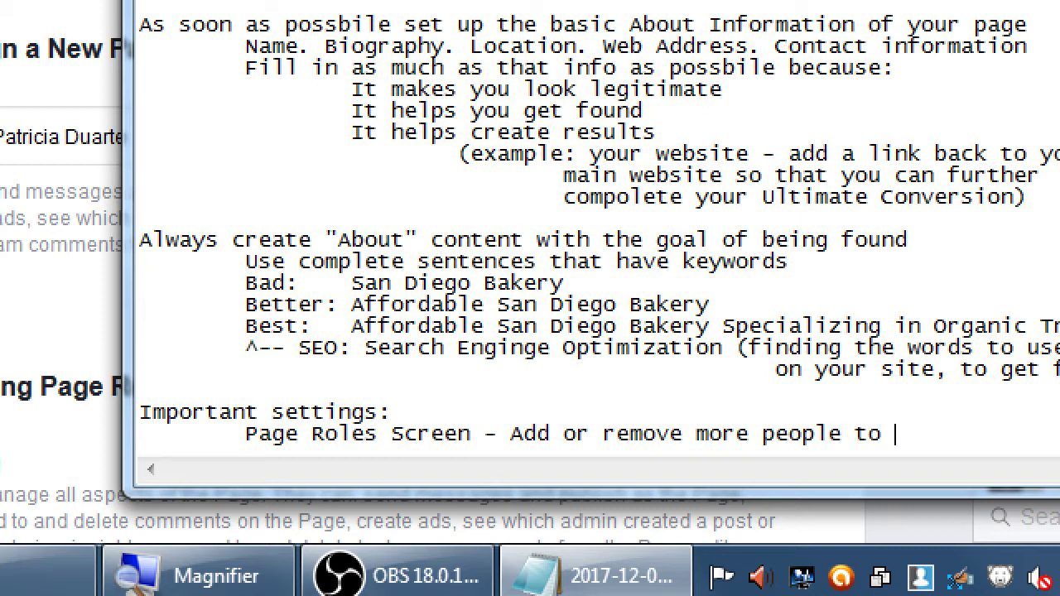
{"action": "type", "text": "help you "}
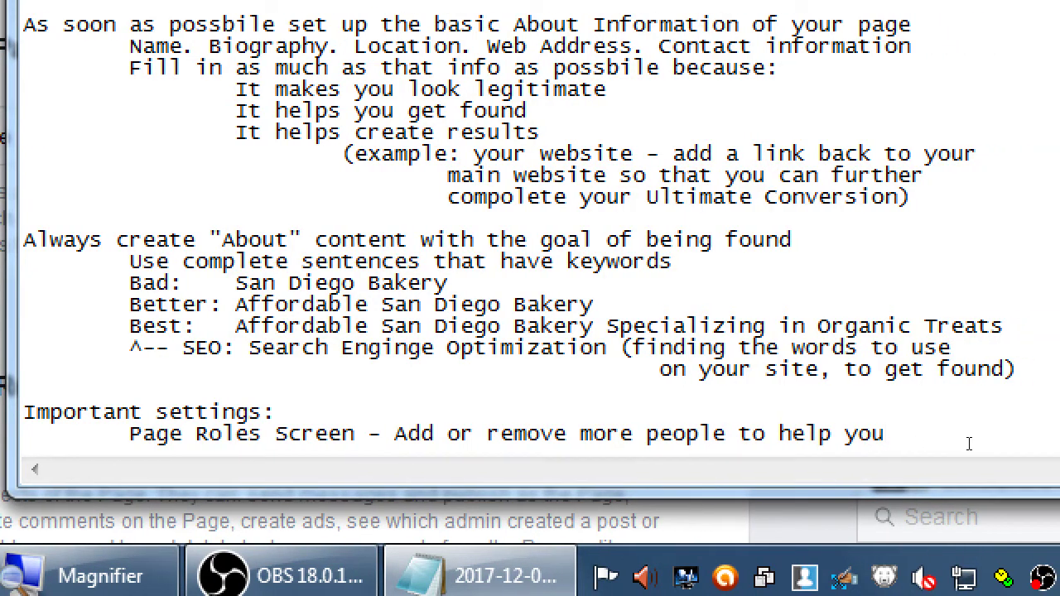
{"action": "type", "text": "mage"}
Continue the Page Roles note on a deeply indented new line with "the page. And set roles.".
{"action": "key", "text": "Return"}
{"action": "key", "text": "Tab"}
{"action": "key", "text": "Tab"}
{"action": "key", "text": "Tab"}
{"action": "key", "text": "Tab"}
{"action": "type", "text": "the page. and"}
{"action": "key", "text": "BackSpace"}
{"action": "key", "text": "BackSpace"}
{"action": "key", "text": "BackSpace"}
{"action": "type", "text": "And set roles."}
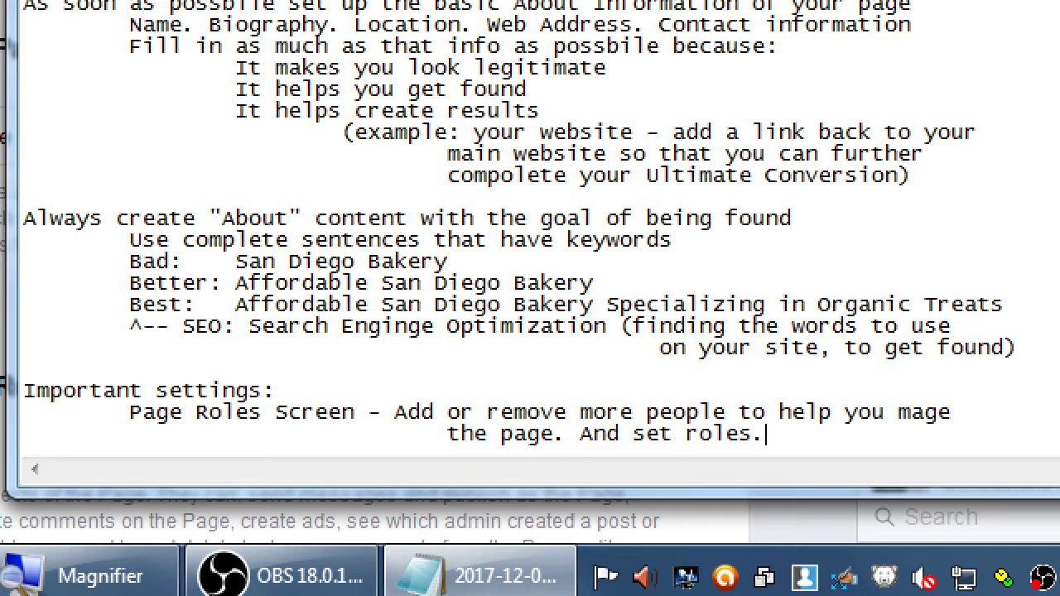
Add a twice-indented line "Recc: Add new Managers as an EDITOR. Adding as an Admin" below the Page Roles note.
{"action": "key", "text": "Return"}
{"action": "key", "text": "Tab"}
{"action": "key", "text": "Tab"}
{"action": "type", "text": "Recc: Add"}
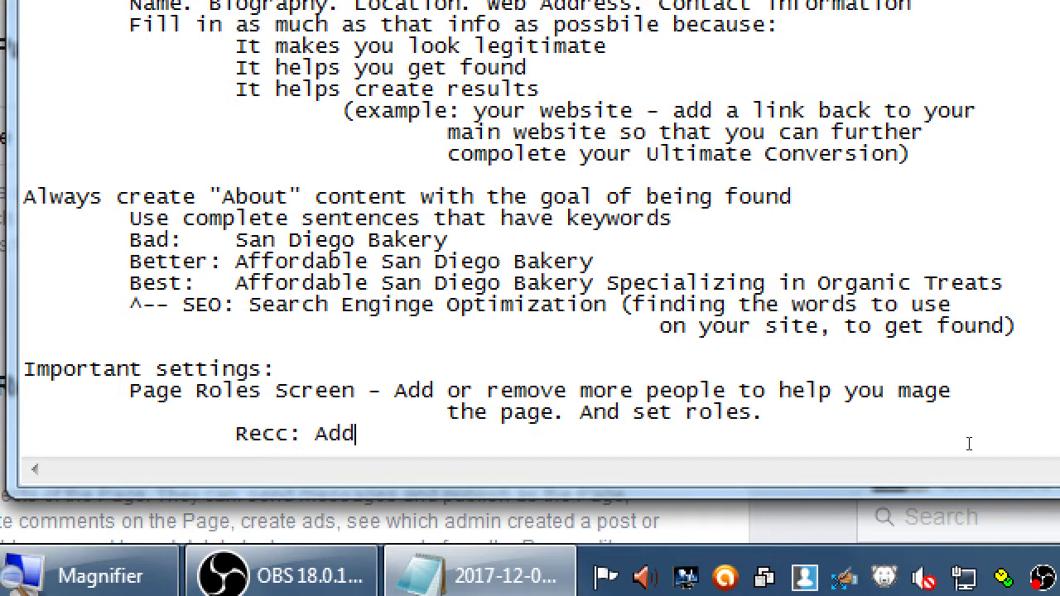
{"action": "type", "text": " new Manag"}
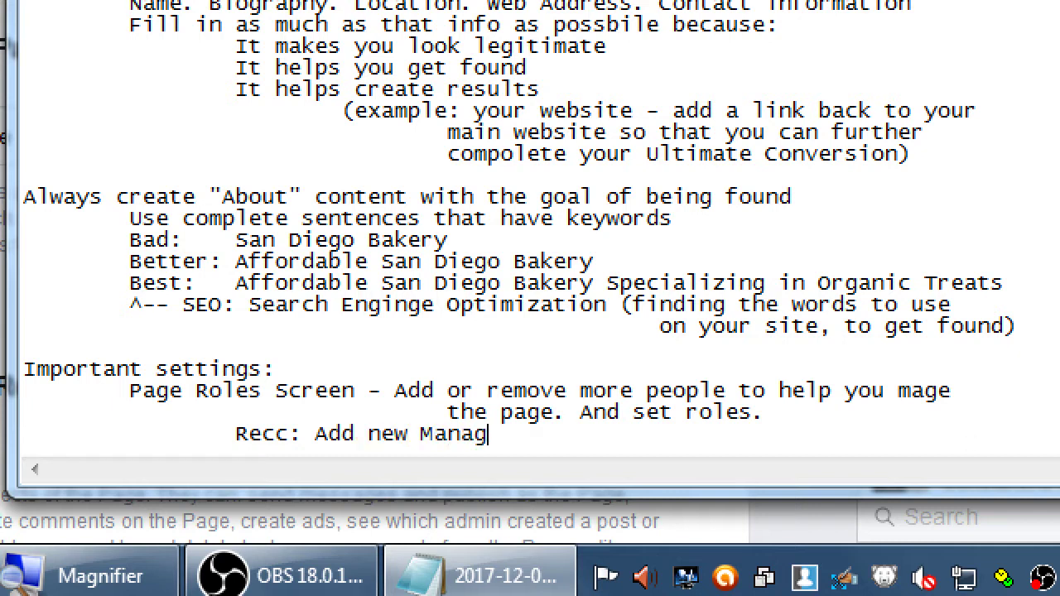
{"action": "type", "text": "ers as an E"}
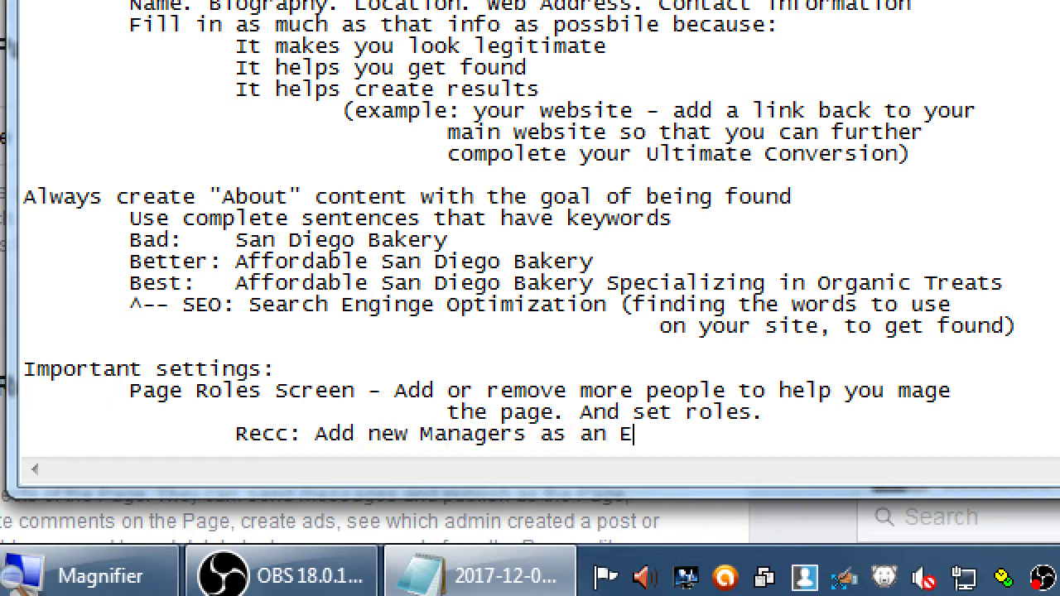
{"action": "type", "text": "DITOR. Ad"}
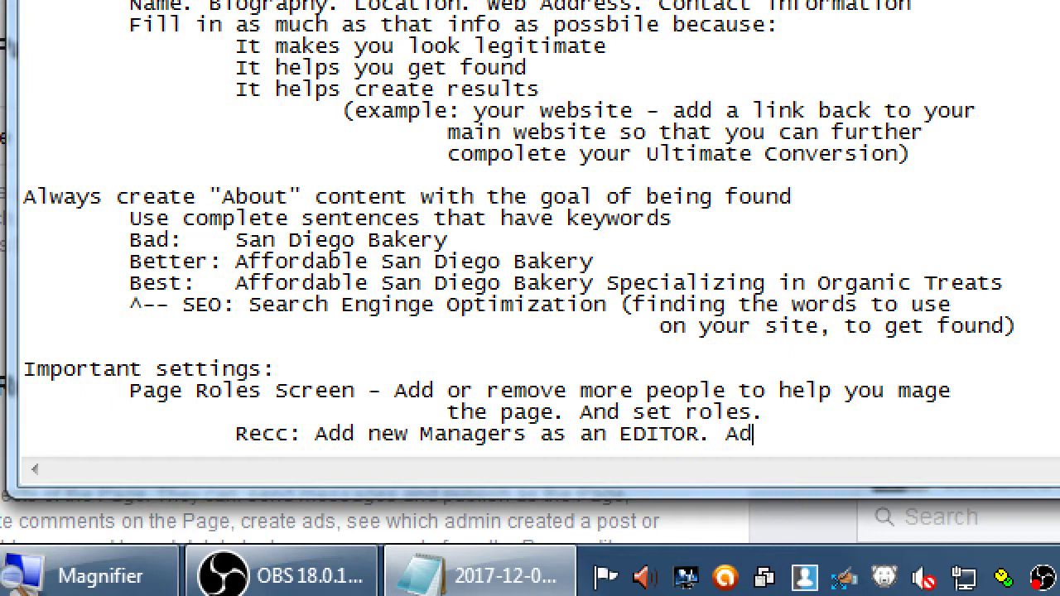
{"action": "type", "text": "ding as an "}
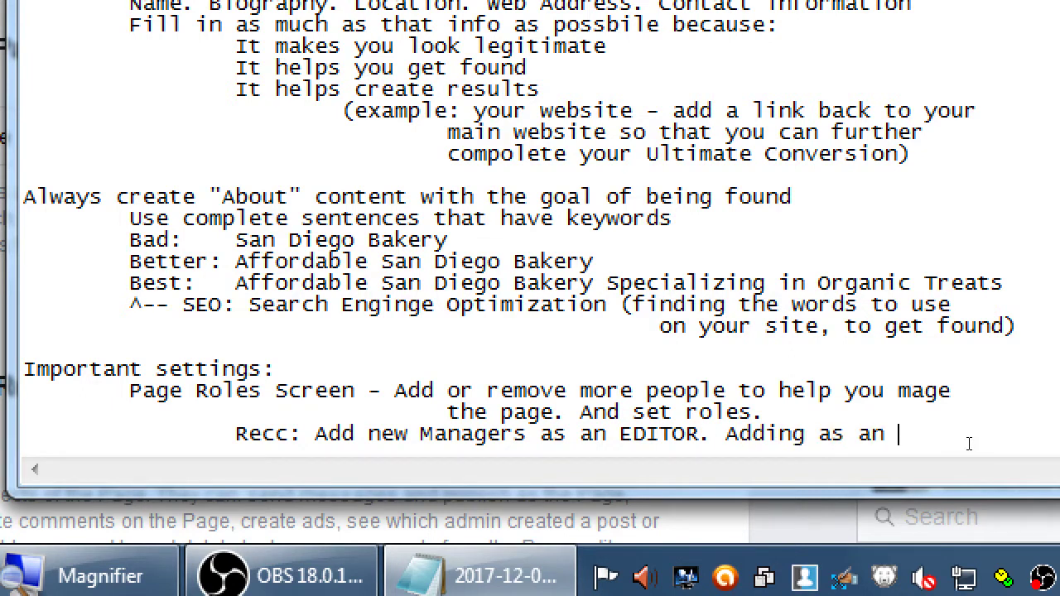
{"action": "type", "text": "Admin"}
Continue the recommendation on a new line indented three tabs with "might be too powerful. (they can kick you out".
{"action": "key", "text": "Return"}
{"action": "key", "text": "Tab"}
{"action": "key", "text": "Tab"}
{"action": "key", "text": "Tab"}
{"action": "type", "text": "might"}
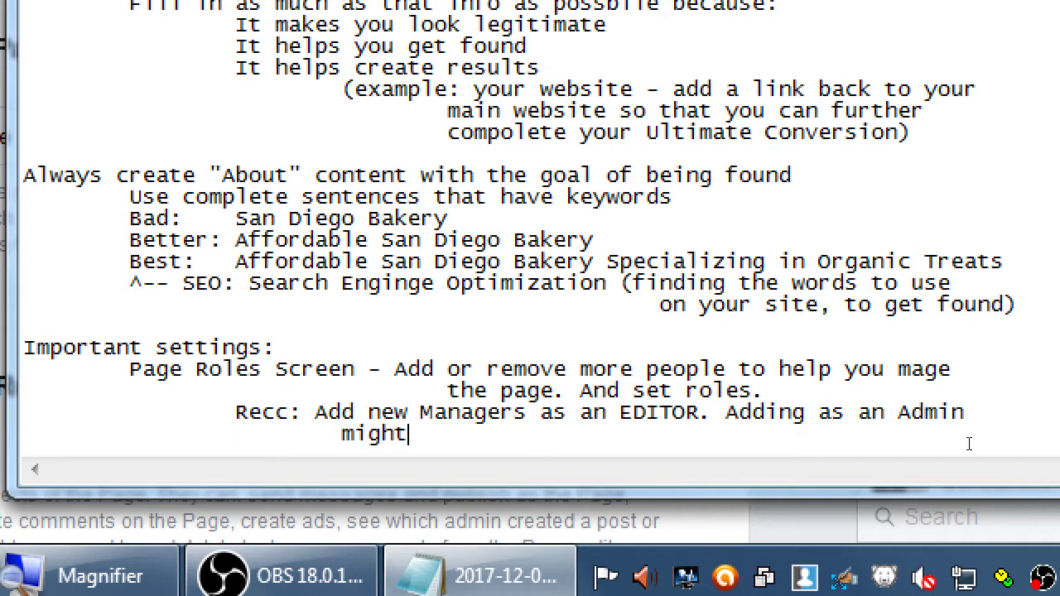
{"action": "type", "text": " be too powerful"}
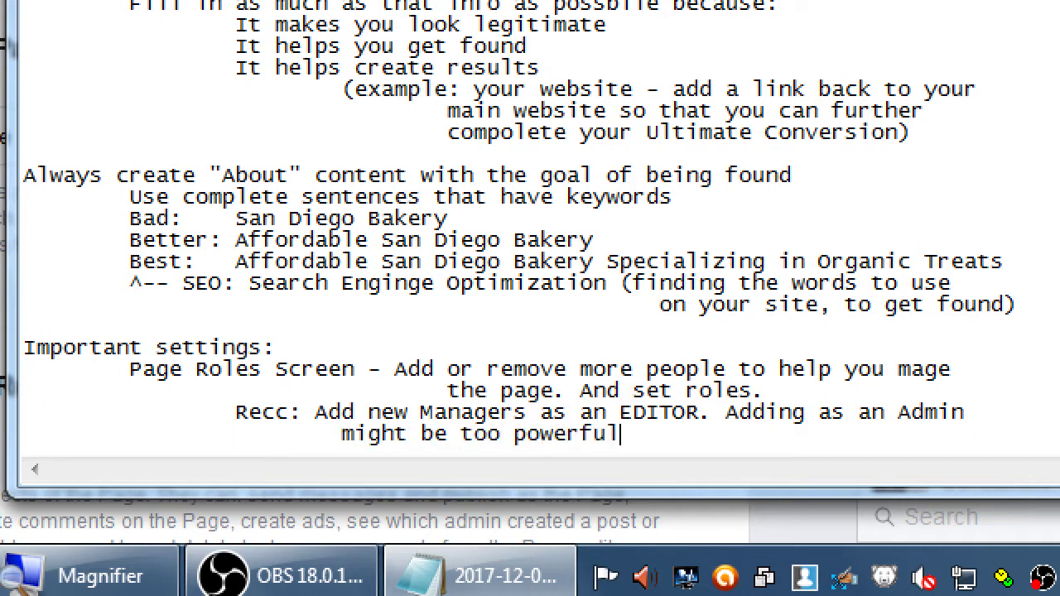
{"action": "type", "text": ". (they can "}
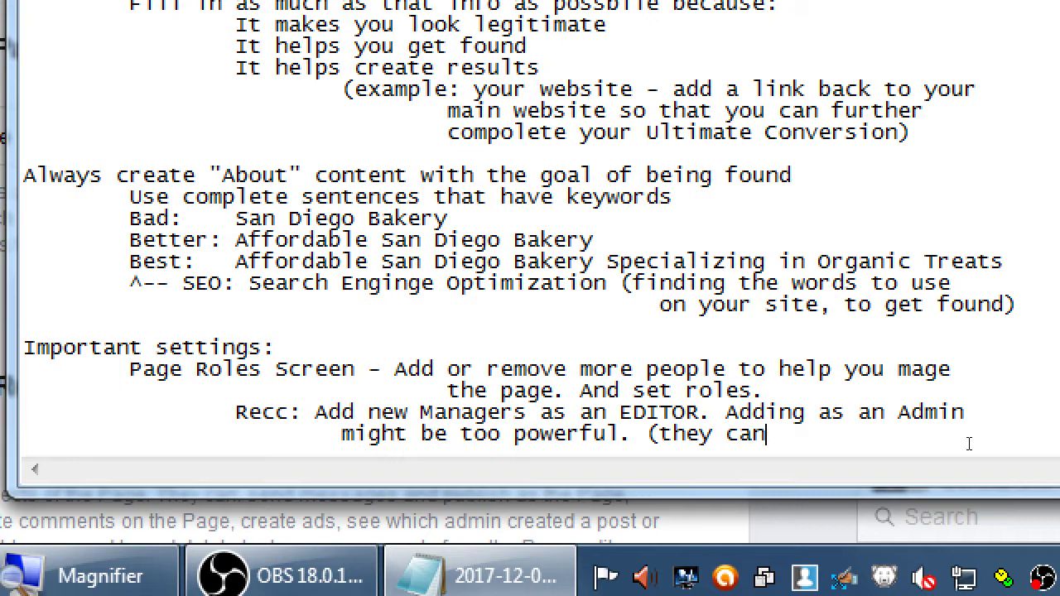
{"action": "type", "text": "kick you"}
{"action": "key", "text": "BackSpace"}
{"action": "key", "text": "BackSpace"}
{"action": "type", "text": "you out"}
Finish the recommendation on a new line indented six tabs with "of your own page).".
{"action": "key", "text": "Return"}
{"action": "key", "text": "Tab"}
{"action": "key", "text": "Tab"}
{"action": "key", "text": "Tab"}
{"action": "key", "text": "Tab"}
{"action": "key", "text": "Tab"}
{"action": "key", "text": "Tab"}
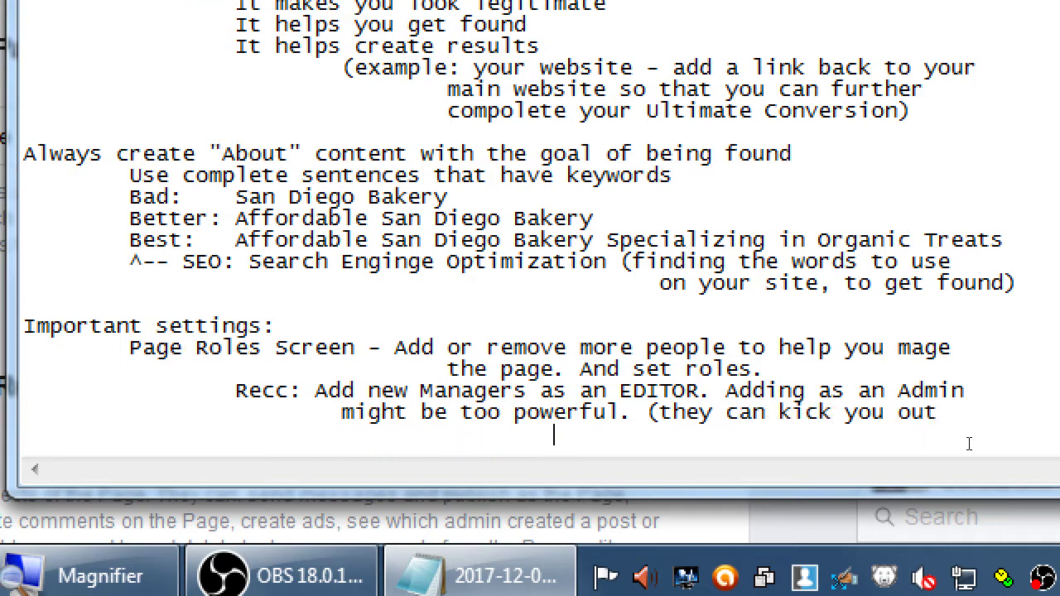
{"action": "type", "text": "of your own pag"}
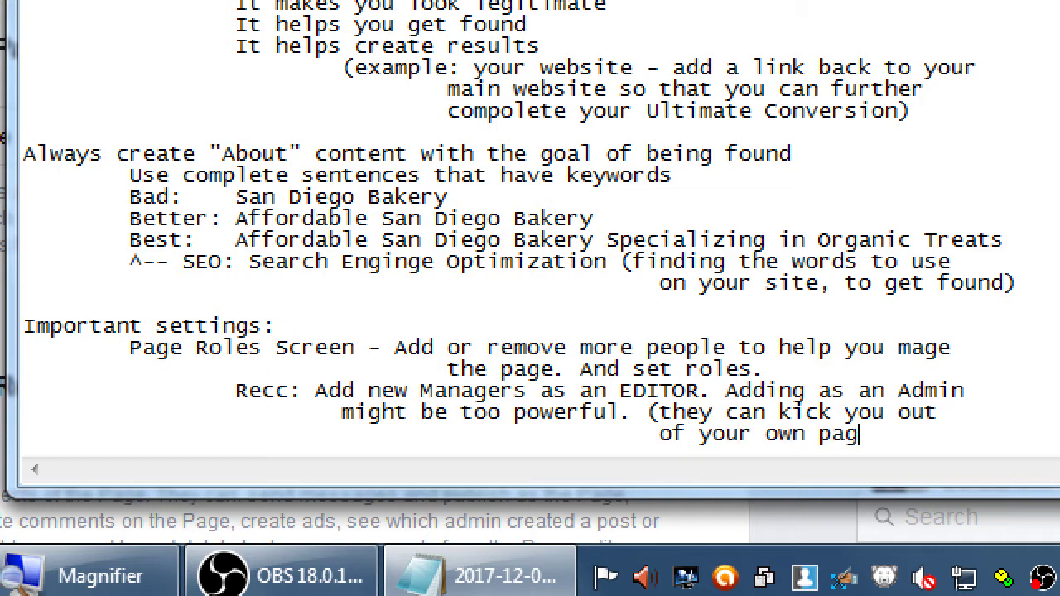
{"action": "type", "text": "e)."}
Switch to Facebook and examine the Page Roles settings and the new-role assignment form, checking them against the Notepad notes.
{"action": "key", "text": "super+minus"}
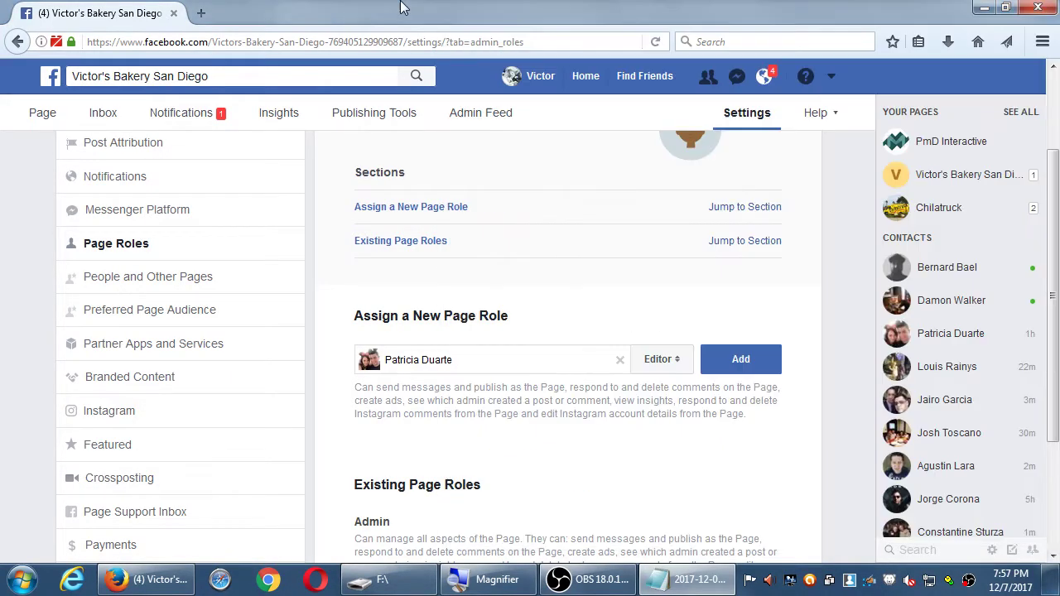
{"action": "left_click", "coordinate": [717, 9]}
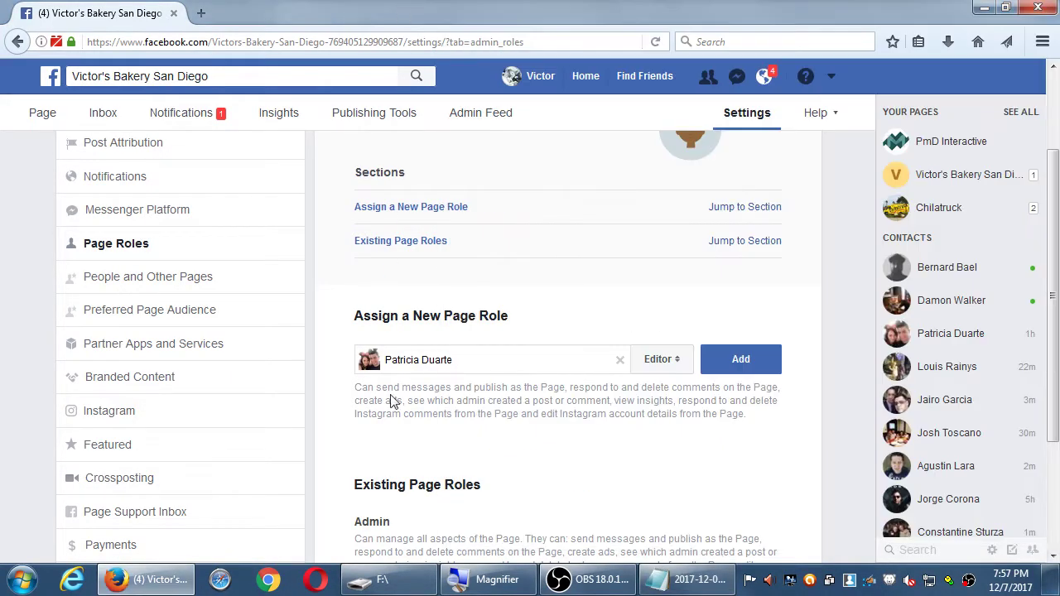
{"action": "scroll", "coordinate": [393, 400], "scroll_direction": "up", "scroll_amount": 3}
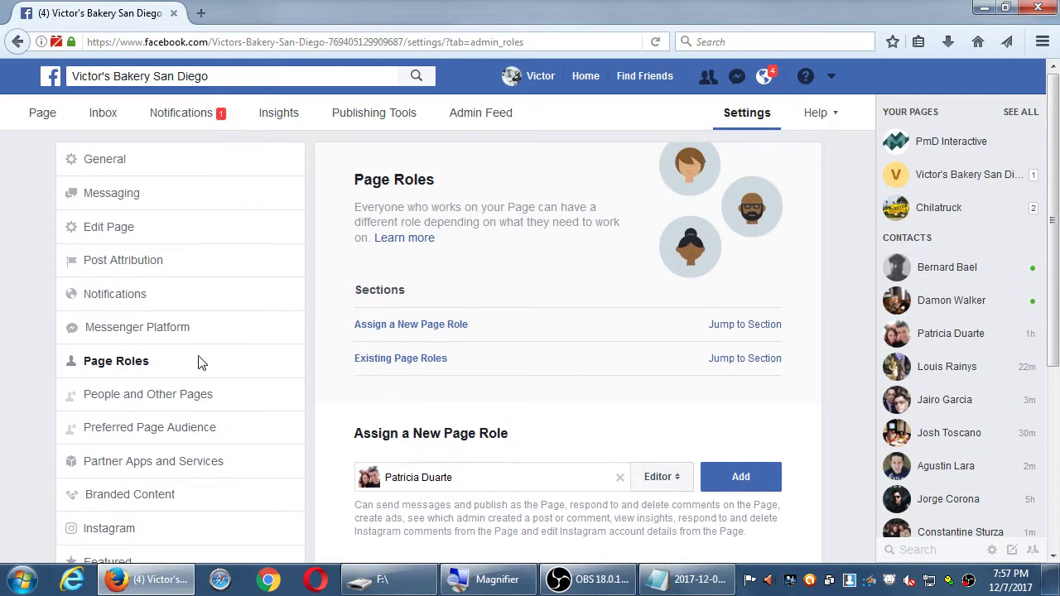
{"action": "key", "text": "super+plus"}
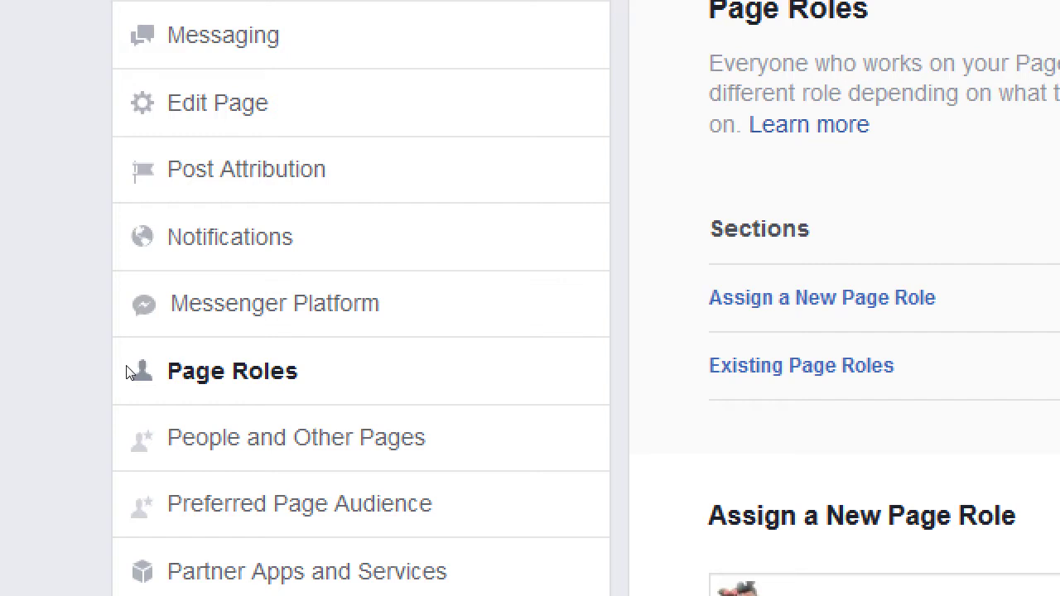
{"action": "key", "text": "super+minus"}
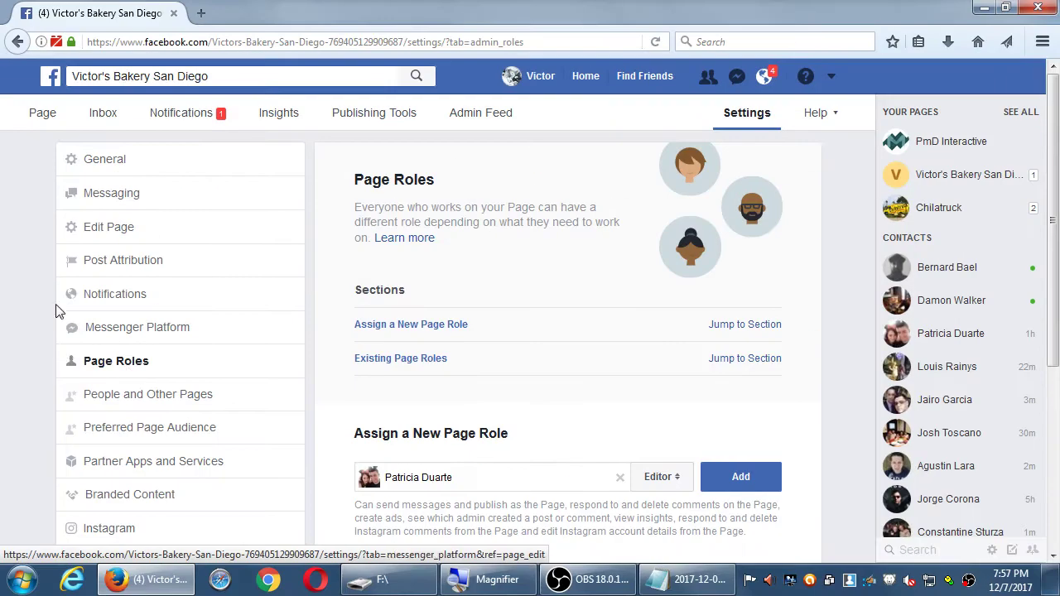
{"action": "scroll", "coordinate": [191, 360], "scroll_direction": "down", "scroll_amount": 1}
{"action": "scroll", "coordinate": [191, 360], "scroll_direction": "down", "scroll_amount": 3}
{"action": "left_click_drag", "start_coordinate": [455, 298], "coordinate": [421, 297]}
{"action": "triple_click", "coordinate": [460, 297]}
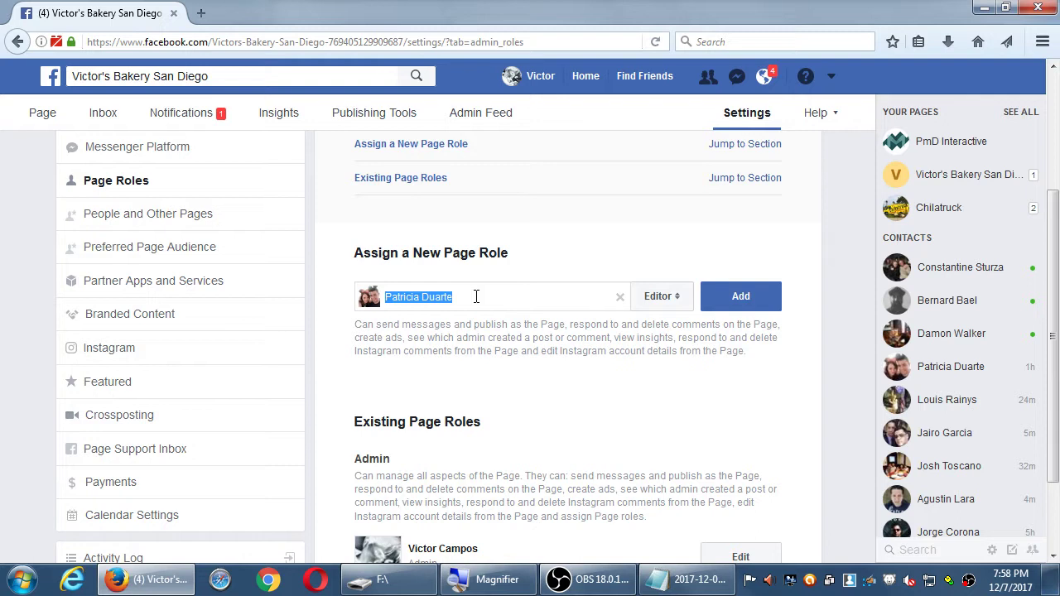
{"action": "scroll", "coordinate": [480, 300], "scroll_direction": "up", "scroll_amount": 2}
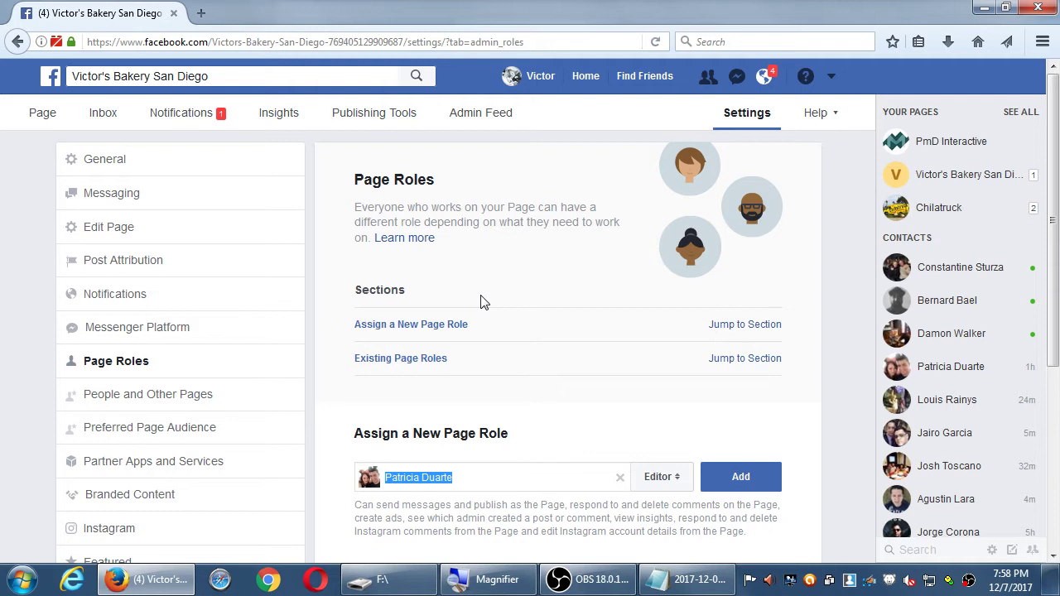
{"action": "left_click", "coordinate": [654, 577]}
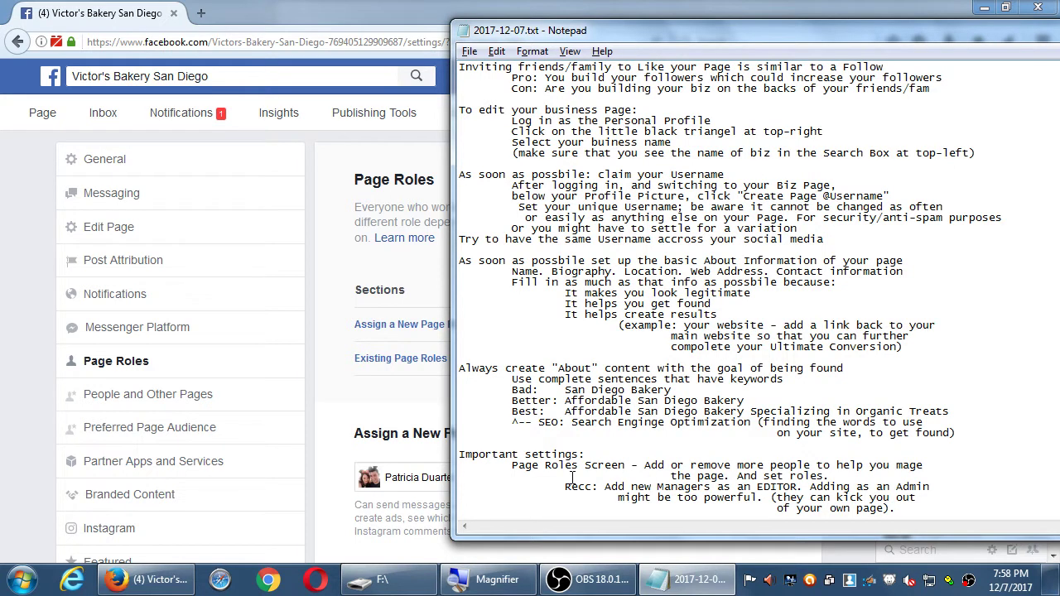
{"action": "left_click", "coordinate": [258, 11]}
Open the General page settings, examine the Page Visibility options without changing them, and open the Visitor Posts options.
{"action": "left_click", "coordinate": [105, 162]}
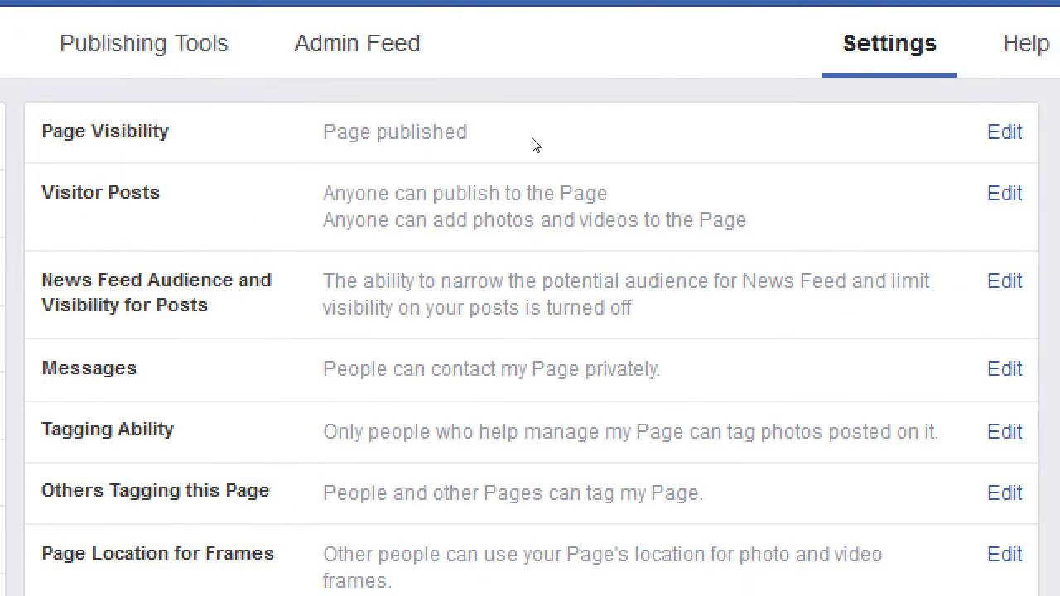
{"action": "left_click", "coordinate": [801, 161]}
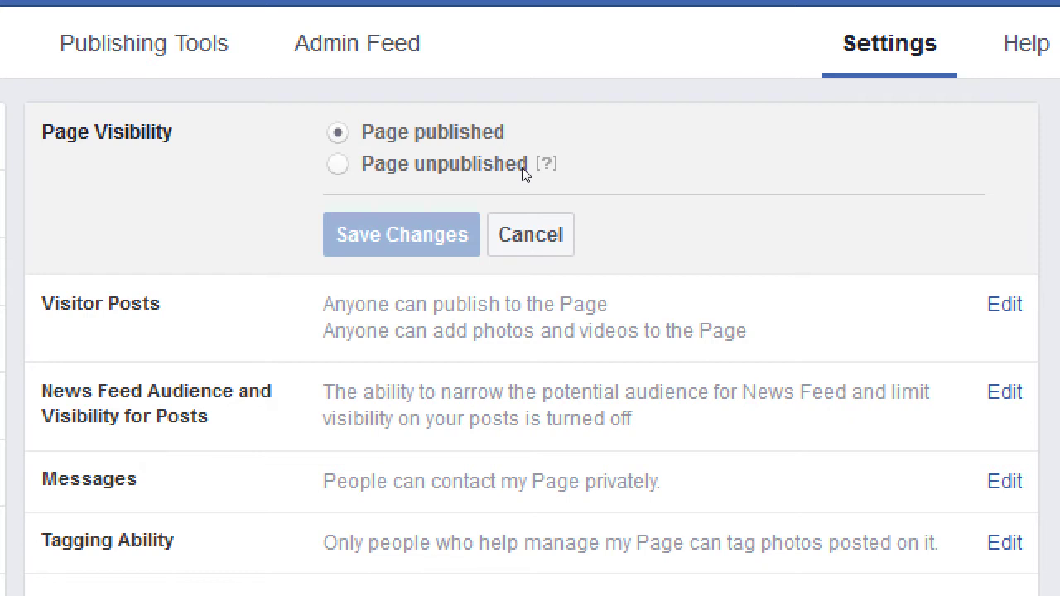
{"action": "mouse_move", "coordinate": [576, 179]}
{"action": "left_click", "coordinate": [563, 217]}
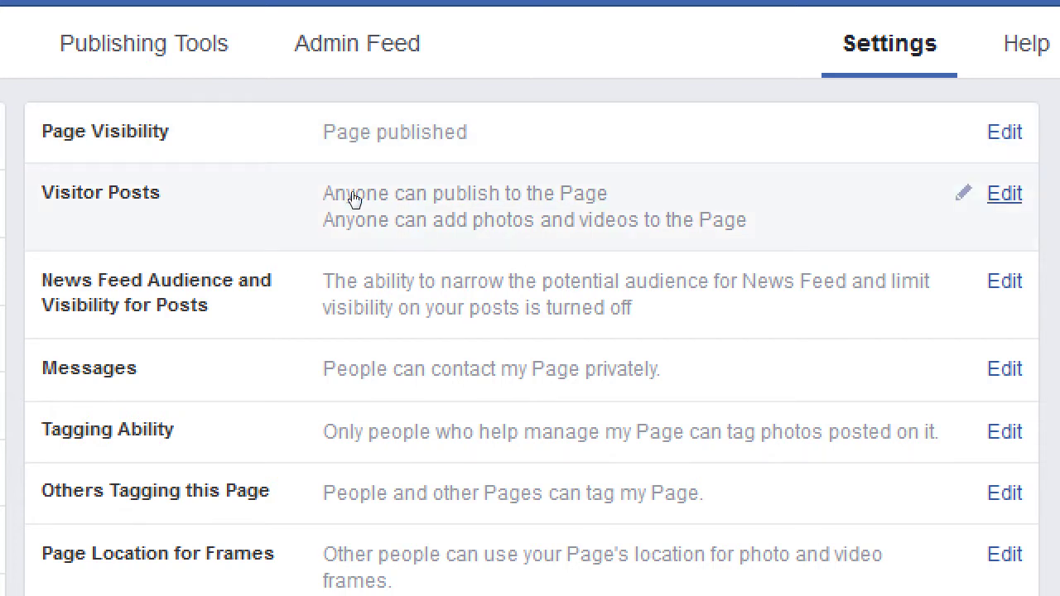
{"action": "left_click", "coordinate": [803, 193]}
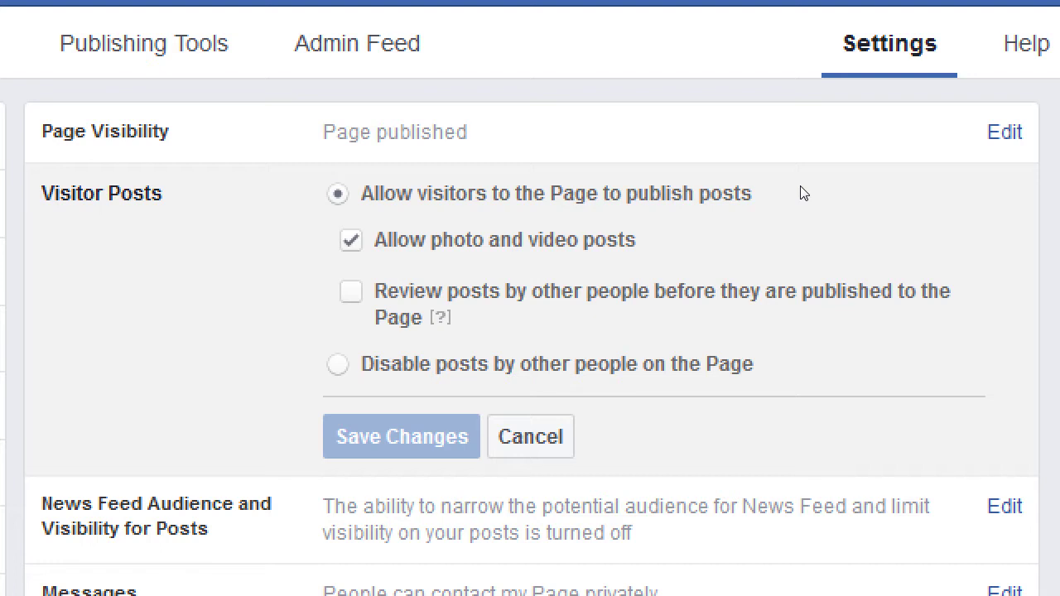
Switch to the Notepad notes and add a new heading with the author's first name in possessive form plus "Theory of Using Social Media for Business:".
{"action": "key", "text": "alt+Tab"}
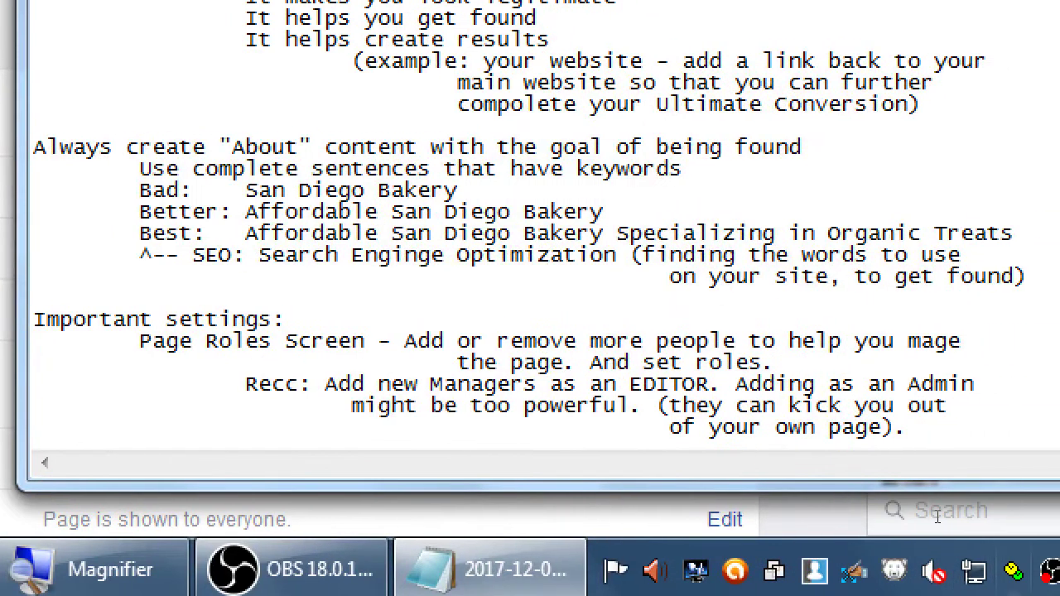
{"action": "key", "text": "Return"}
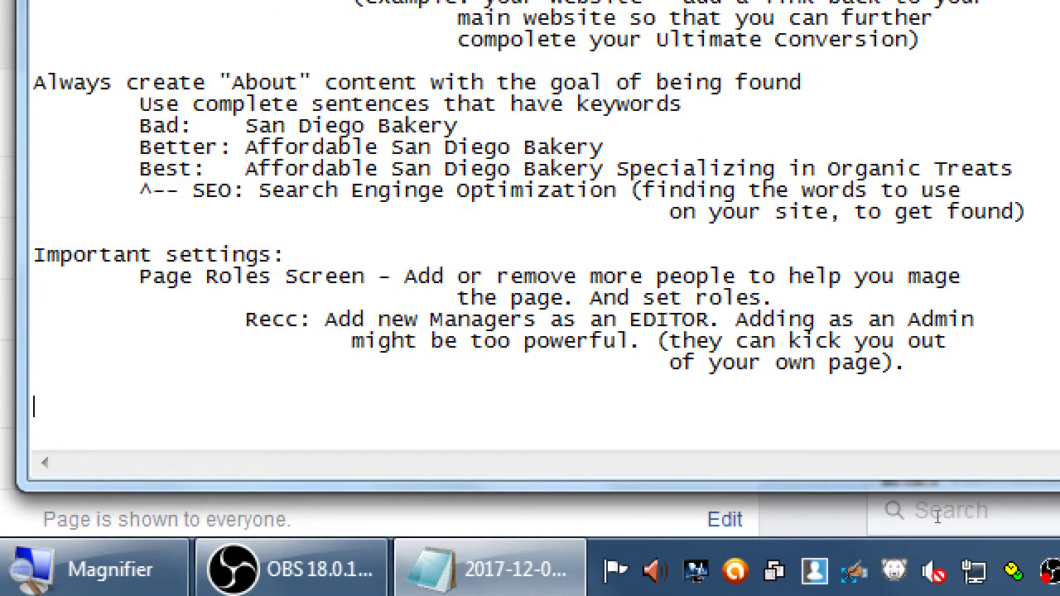
{"action": "type", "text": "Victor's"}
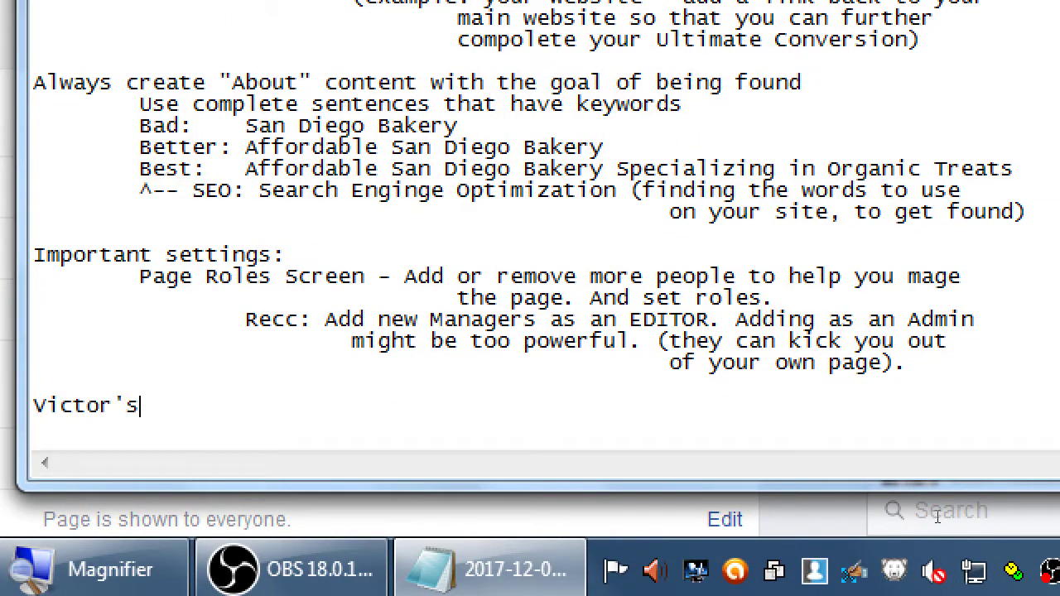
{"action": "type", "text": " Theory of "}
{"action": "type", "text": "S"}
{"action": "key", "text": "BackSpace"}
{"action": "type", "text": "Usi"}
{"action": "key", "text": "BackSpace"}
{"action": "key", "text": "BackSpace"}
{"action": "type", "text": "sing Social Media for Business:"}
List "Monologue" and "Dialogue" on separate indented lines under the social media theory heading.
{"action": "key", "text": "Return"}
{"action": "key", "text": "Tab"}
{"action": "type", "text": "Monologue"}
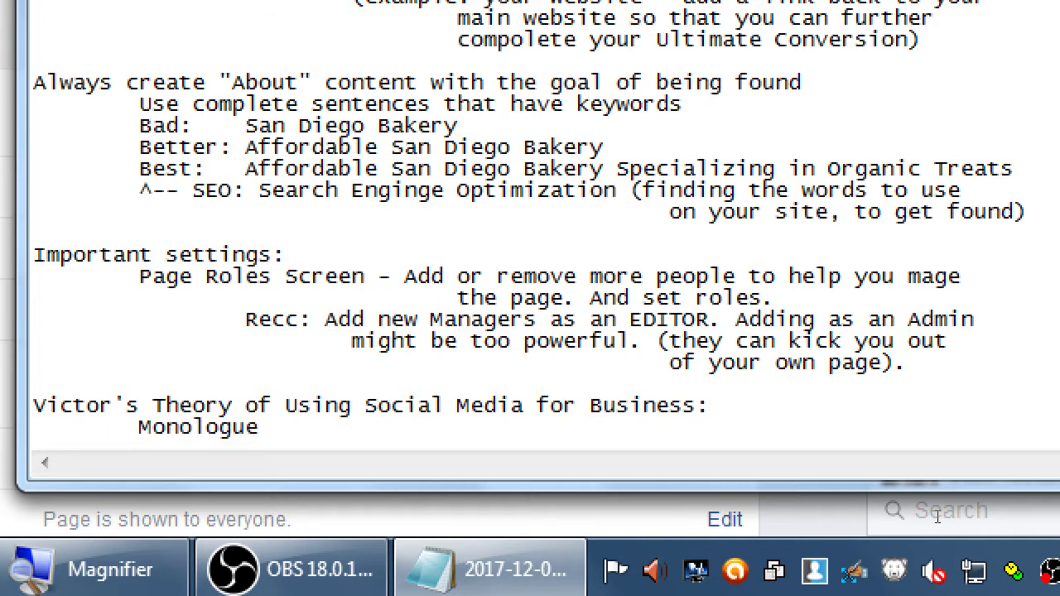
{"action": "key", "text": "Return"}
{"action": "key", "text": "Tab"}
{"action": "type", "text": "Dialogue"}
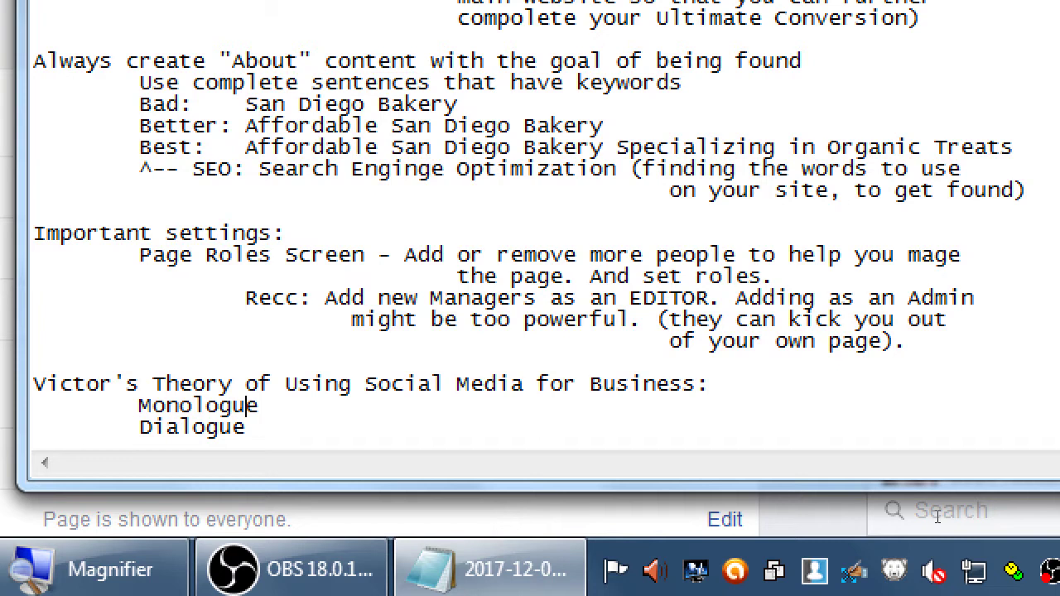
Complete the Monologue line with a tab and "- Mono (one) - logos (speech): One-way communication".
{"action": "key", "text": "End"}
{"action": "key", "text": "Tab"}
{"action": "type", "text": "- Mono"}
{"action": "type", "text": " (one) -"}
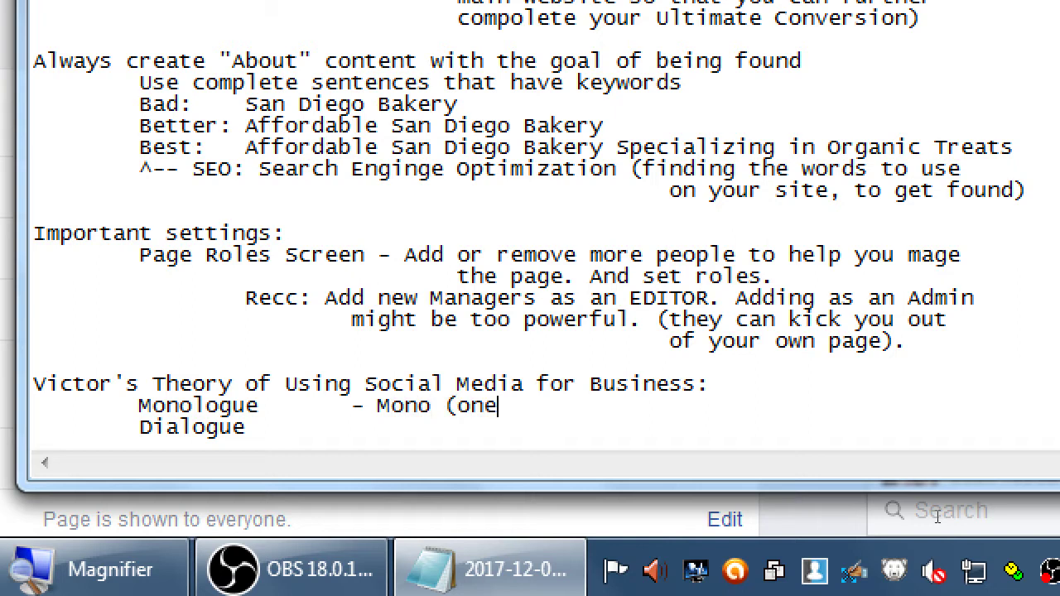
{"action": "type", "text": " d"}
{"action": "key", "text": "BackSpace"}
{"action": "type", "text": "logos (speech)"}
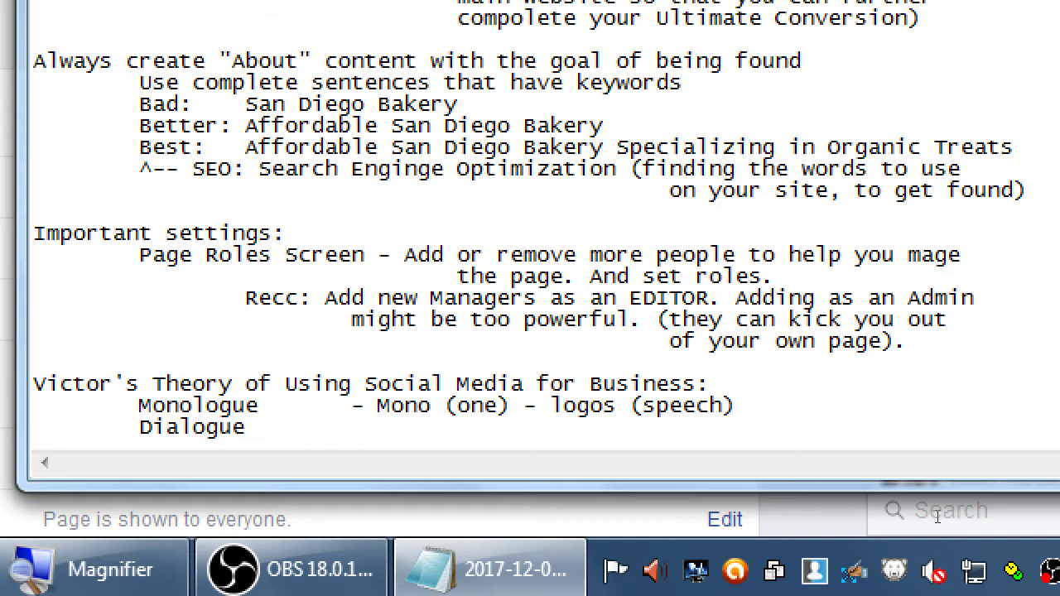
{"action": "type", "text": ": One-way"}
{"action": "type", "text": " spe"}
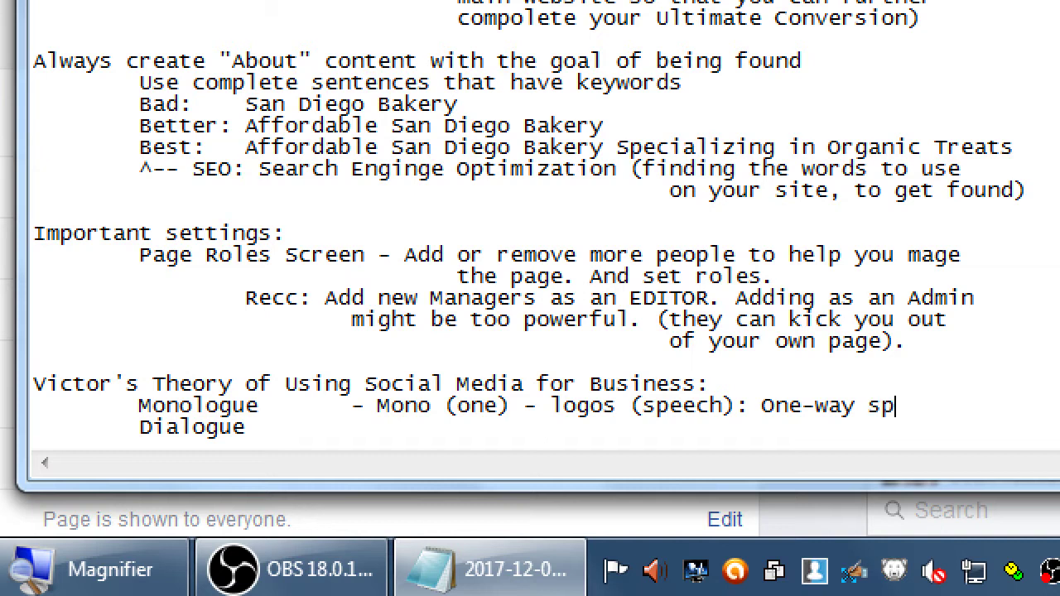
{"action": "key", "text": "BackSpace"}
{"action": "key", "text": "BackSpace"}
{"action": "key", "text": "BackSpace"}
{"action": "type", "text": "communication"}
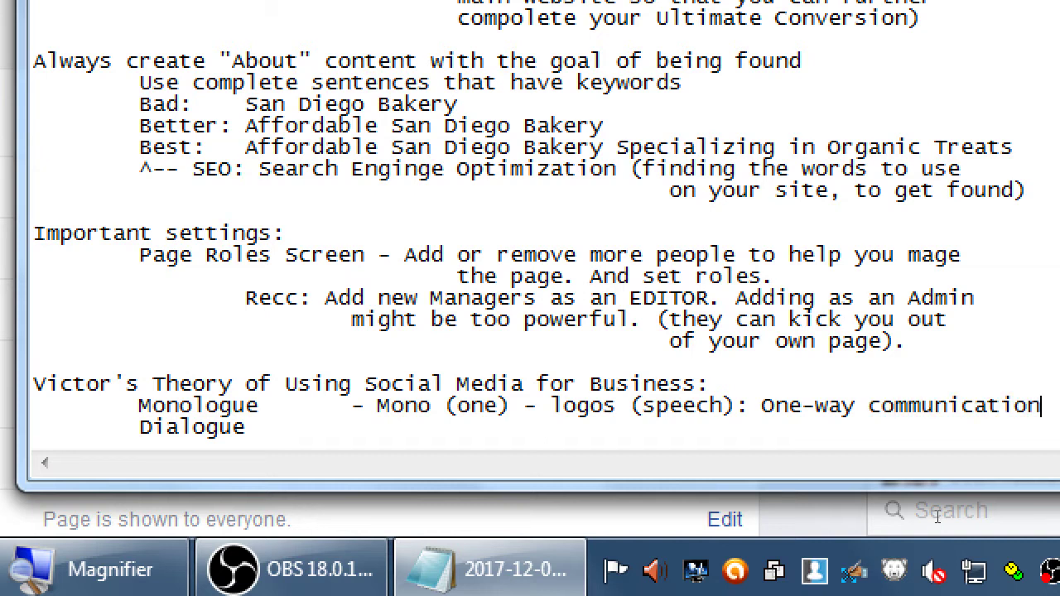
Complete the Dialogue line with a tab and "- Di (two) - logos (speech): Two-way communication", aligned with the line above.
{"action": "key", "text": "Down"}
{"action": "key", "text": "Tab"}
{"action": "type", "text": "- Di   (two) - logo"}
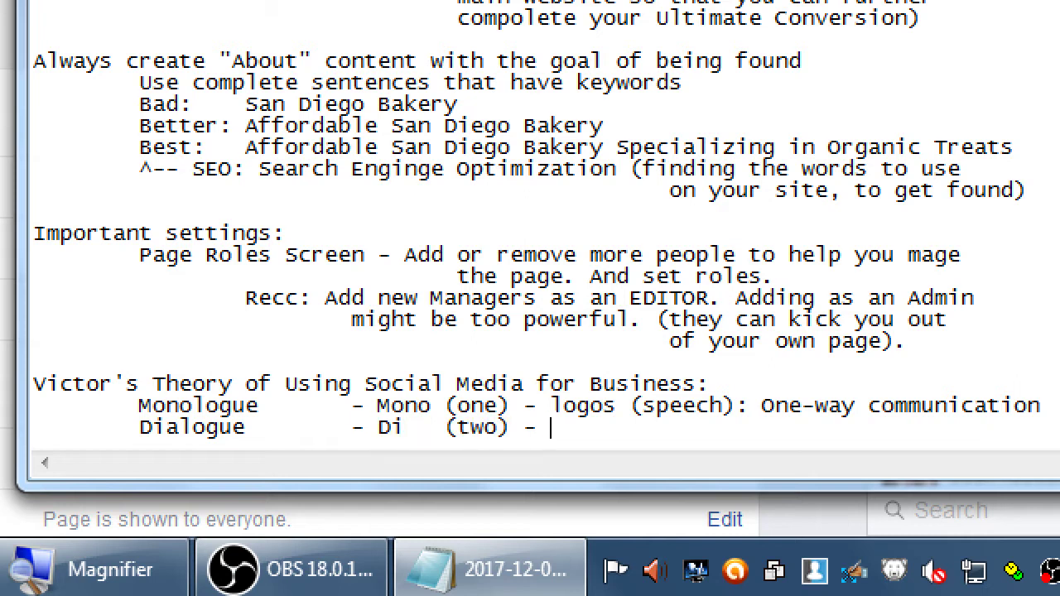
{"action": "type", "text": "s ("}
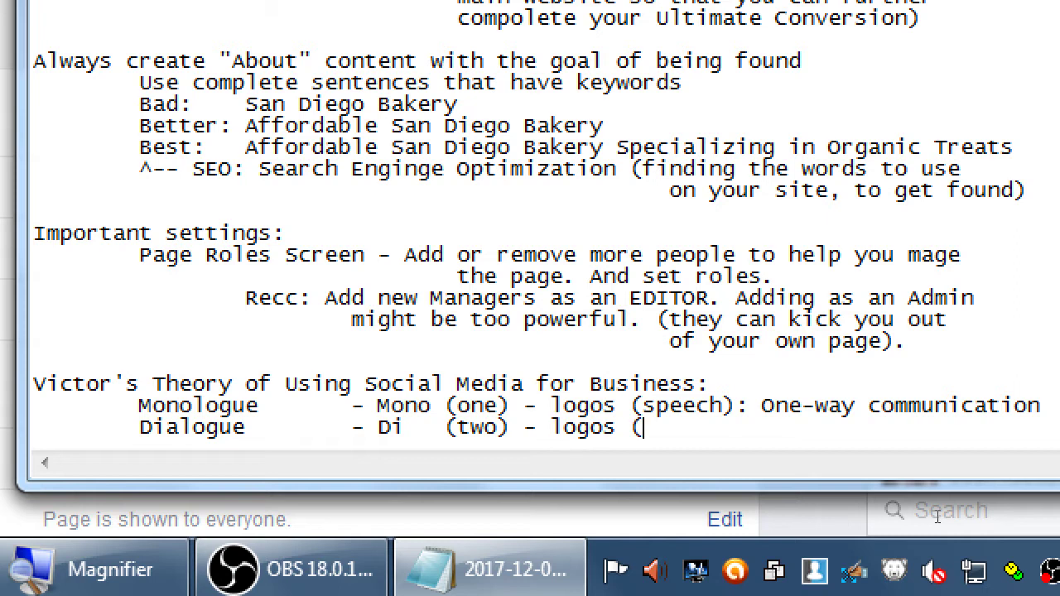
{"action": "type", "text": "speech): "}
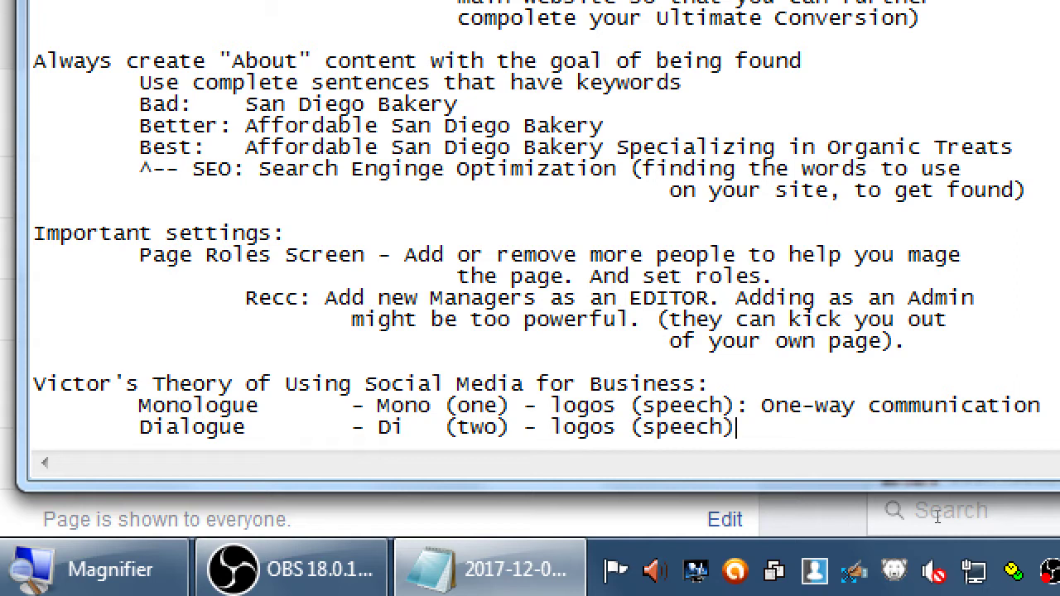
{"action": "type", "text": "Two-way communication"}
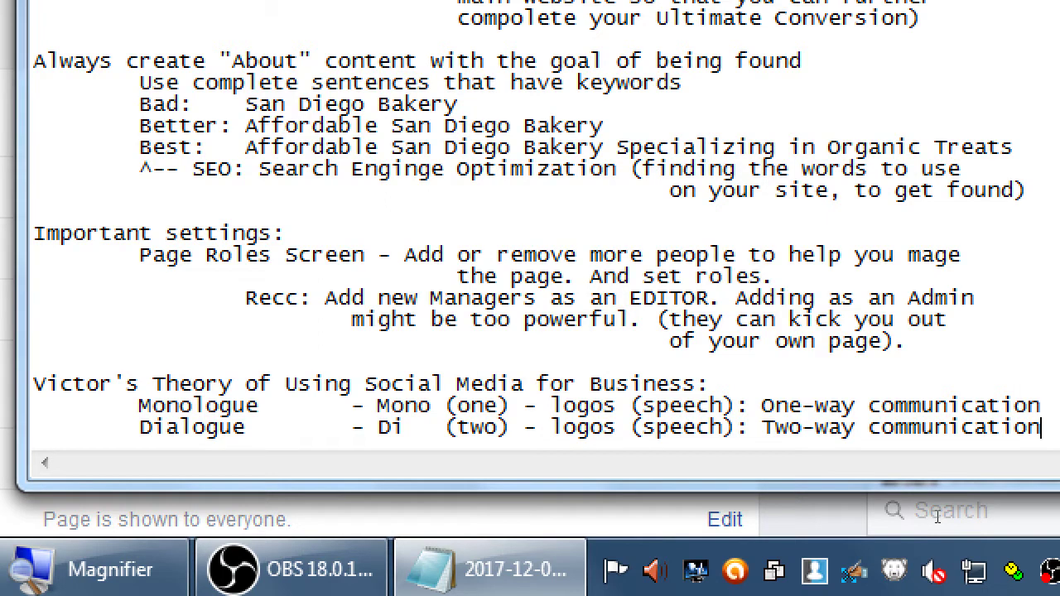
Leave a blank line under the Dialogue definition and add an indented line "Monologue: a business publishes new, cool, useful content often,".
{"action": "key", "text": "Return"}
{"action": "key", "text": "Return"}
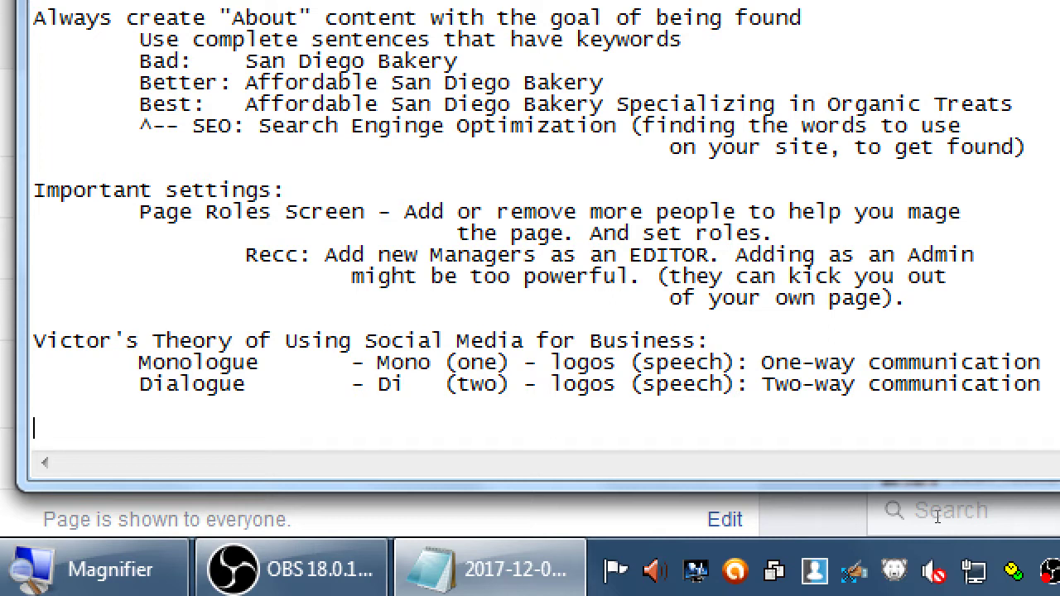
{"action": "key", "text": "Tab"}
{"action": "type", "text": "Monolog"}
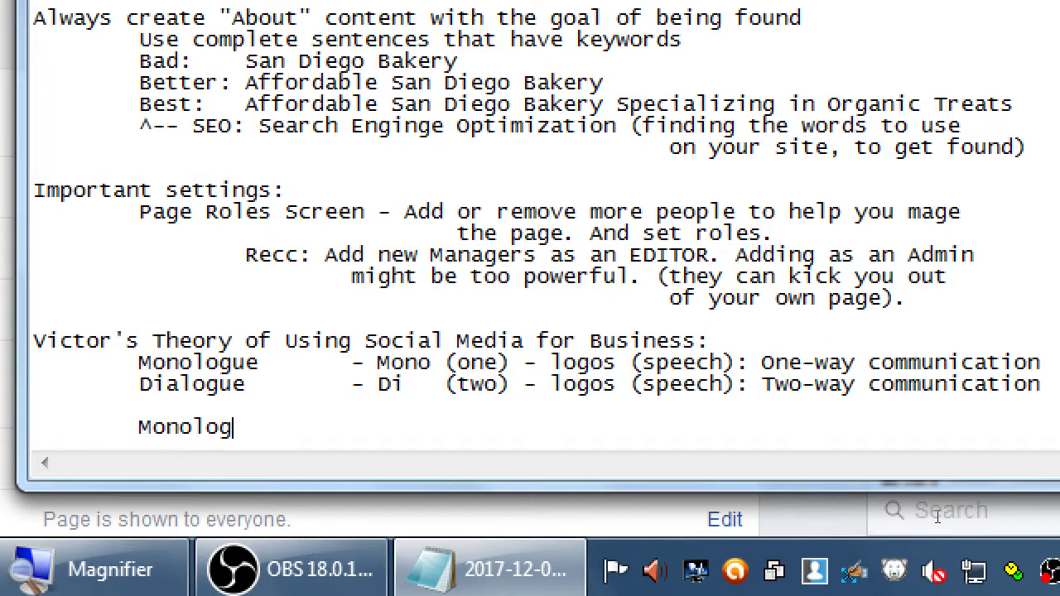
{"action": "type", "text": "ue: a business pub"}
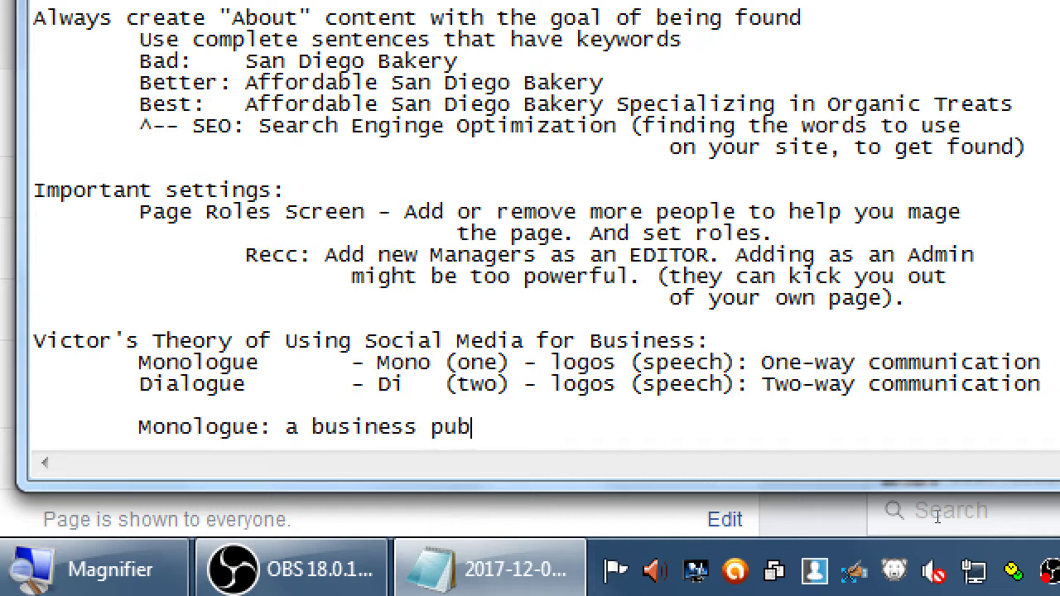
{"action": "type", "text": "lishes new, co"}
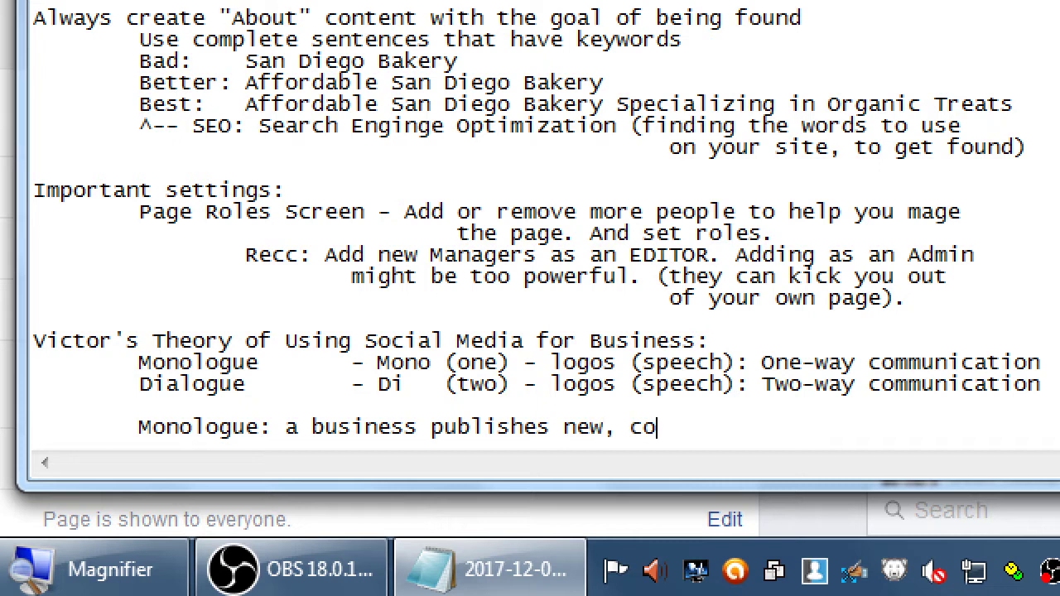
{"action": "type", "text": "ol, useful content often"}
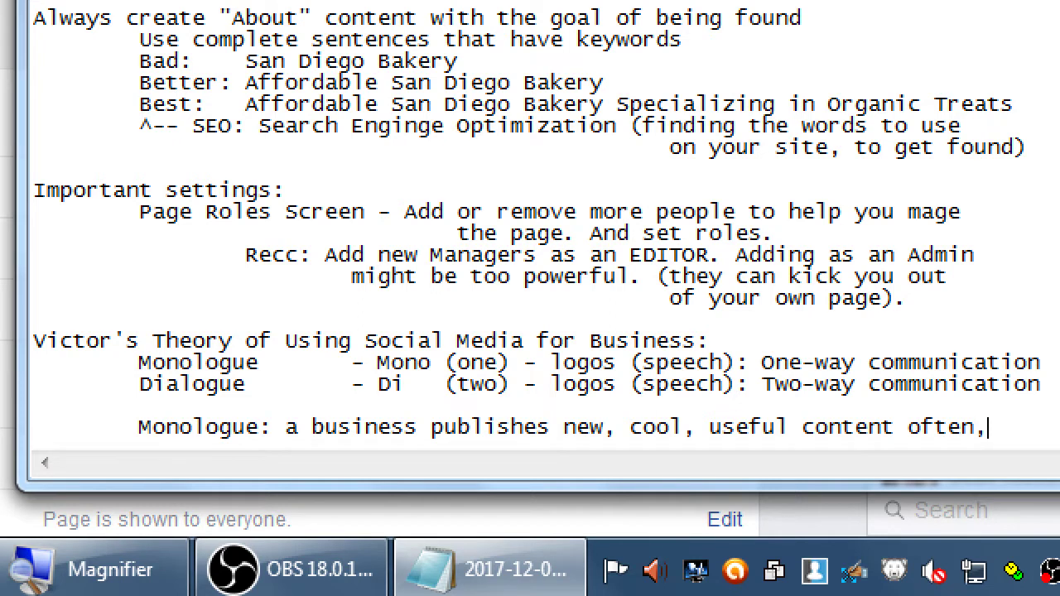
{"action": "type", "text": ","}
Continue the Monologue explanation on a new line indented three tabs with "but never replies or engages with Followers".
{"action": "key", "text": "Return"}
{"action": "key", "text": "Tab"}
{"action": "key", "text": "Tab"}
{"action": "key", "text": "Tab"}
{"action": "type", "text": "but never"}
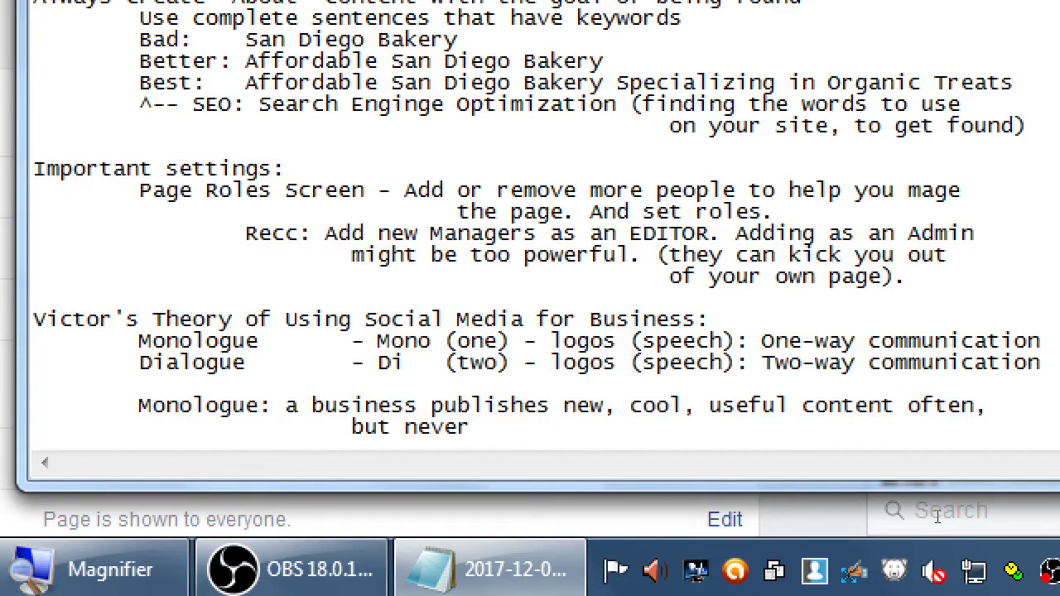
{"action": "type", "text": " replies or"}
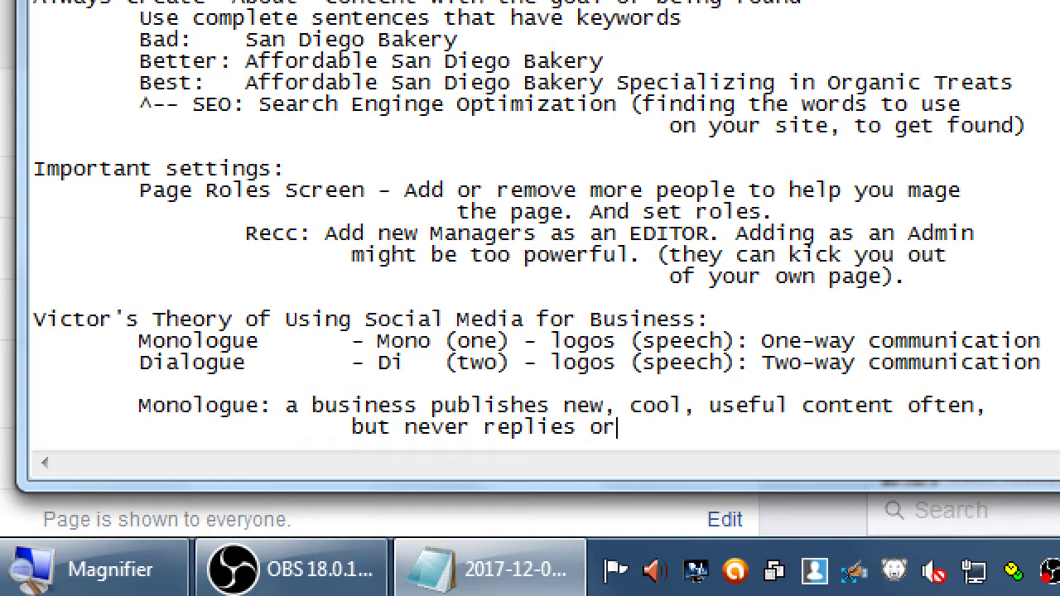
{"action": "type", "text": " engages wit"}
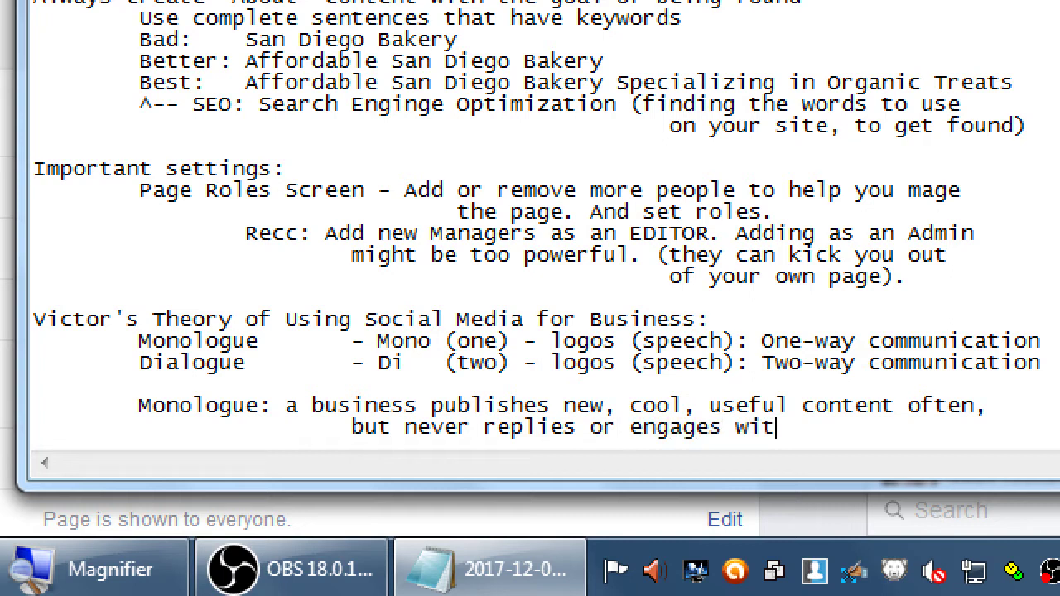
{"action": "type", "text": "h Followers"}
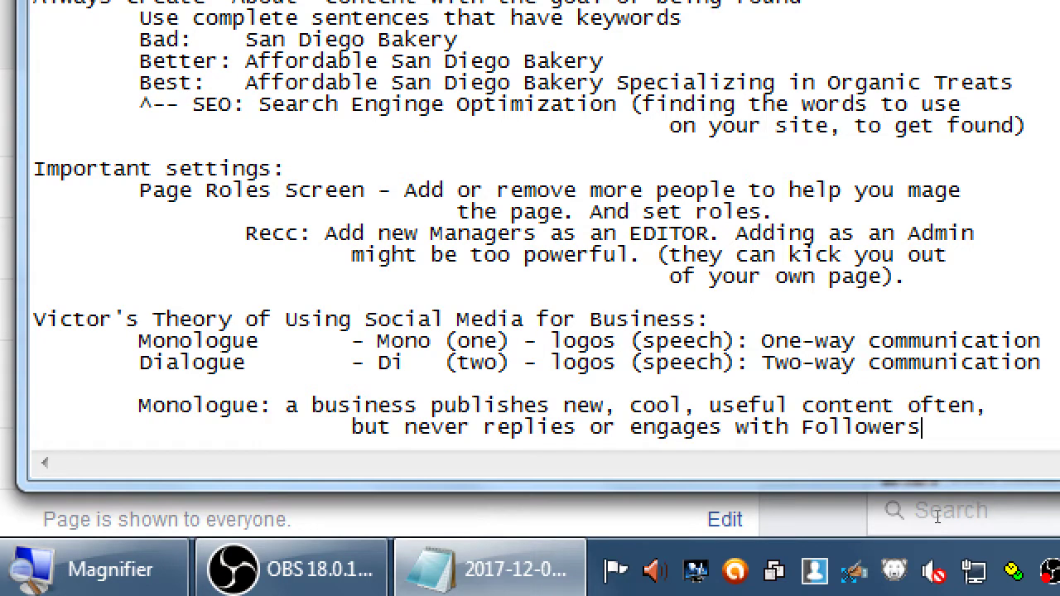
Start a new indented line labelled "Dialogue" below the Monologue explanation.
{"action": "key", "text": "Return"}
{"action": "key", "text": "Tab"}
{"action": "type", "text": "dia"}
{"action": "key", "text": "BackSpace"}
{"action": "key", "text": "BackSpace"}
{"action": "key", "text": "BackSpace"}
{"action": "type", "text": "dial"}
{"action": "key", "text": "BackSpace"}
{"action": "key", "text": "BackSpace"}
{"action": "key", "text": "BackSpace"}
{"action": "key", "text": "BackSpace"}
{"action": "type", "text": "Dialogue"}
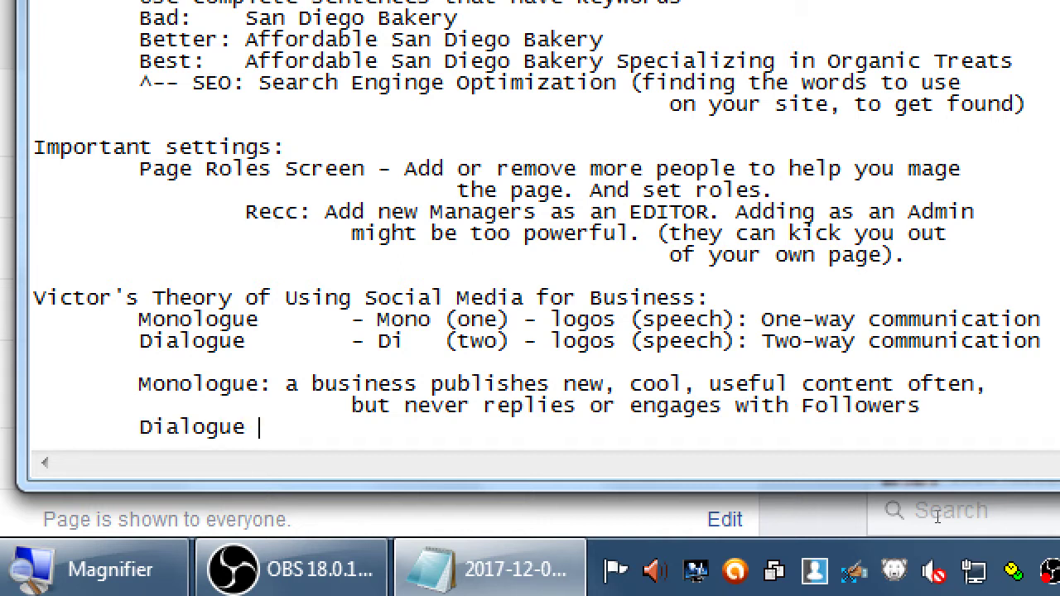
Complete the new Dialogue line with " : biz posts often, but is ACTIVE with Followers".
{"action": "type", "text": " : bu"}
{"action": "key", "text": "BackSpace"}
{"action": "type", "text": "iz posts often, but"}
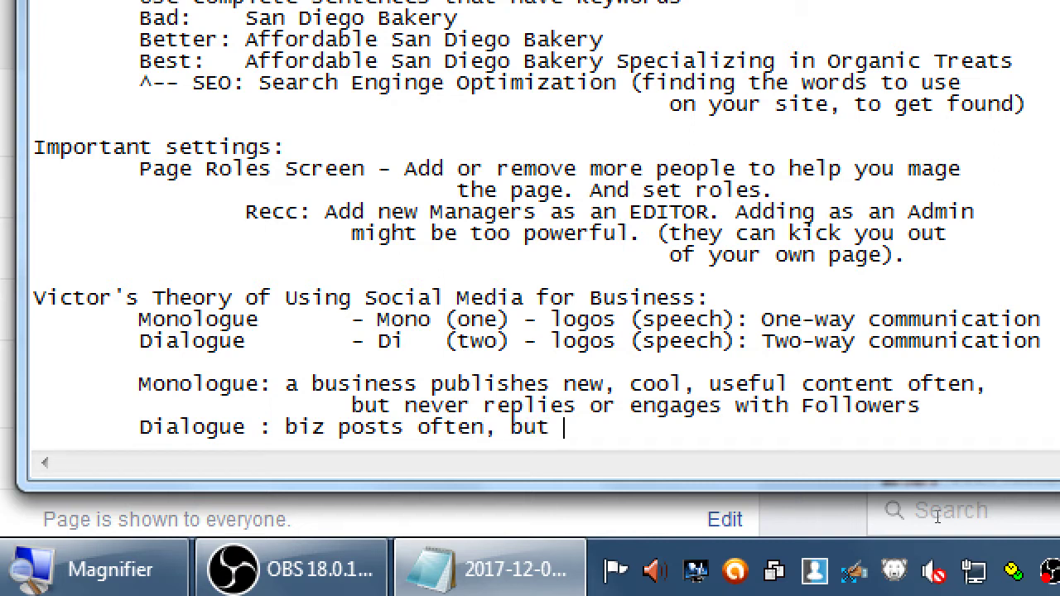
{"action": "type", "text": " is ACTIVE wi"}
{"action": "type", "text": "f"}
{"action": "key", "text": "BackSpace"}
{"action": "type", "text": "Followers"}
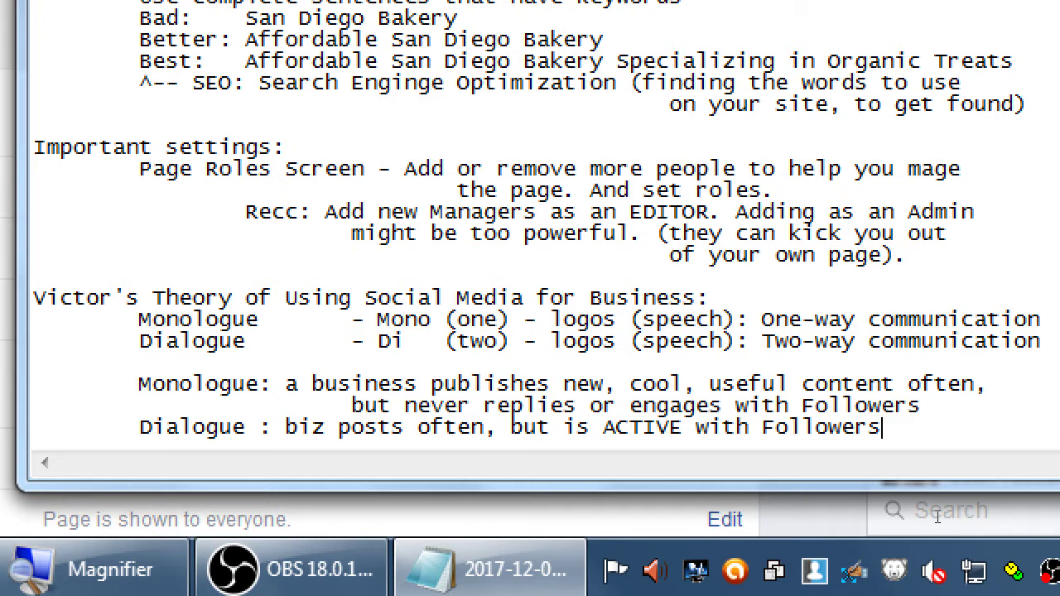
Add "Acknowledge Good interaction" on a new line indented three tabs below the Dialogue explanation.
{"action": "key", "text": "Return"}
{"action": "key", "text": "Tab"}
{"action": "key", "text": "Tab"}
{"action": "key", "text": "Tab"}
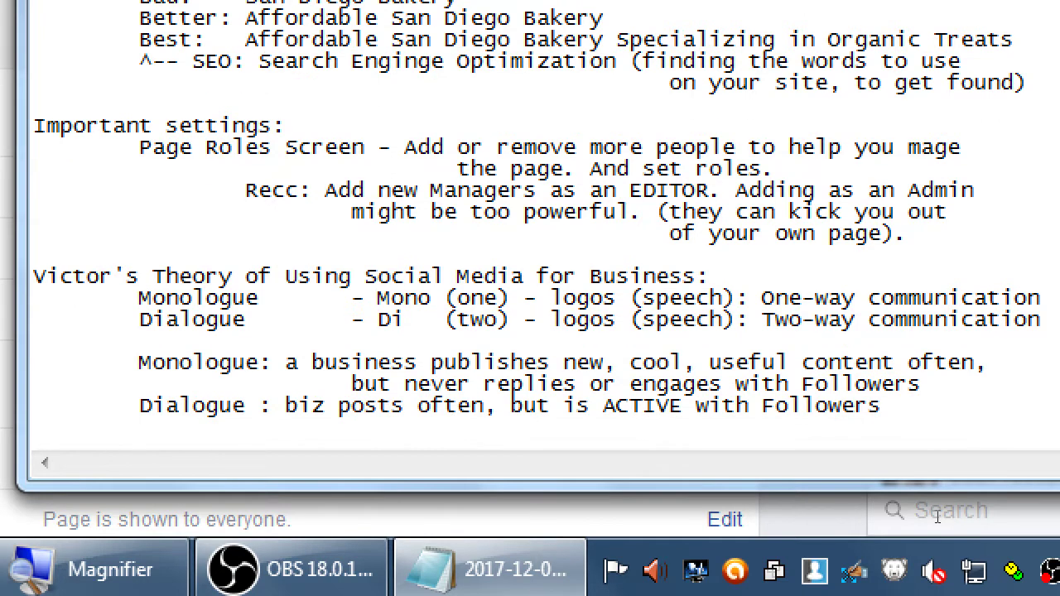
{"action": "type", "text": "Acknowledge "}
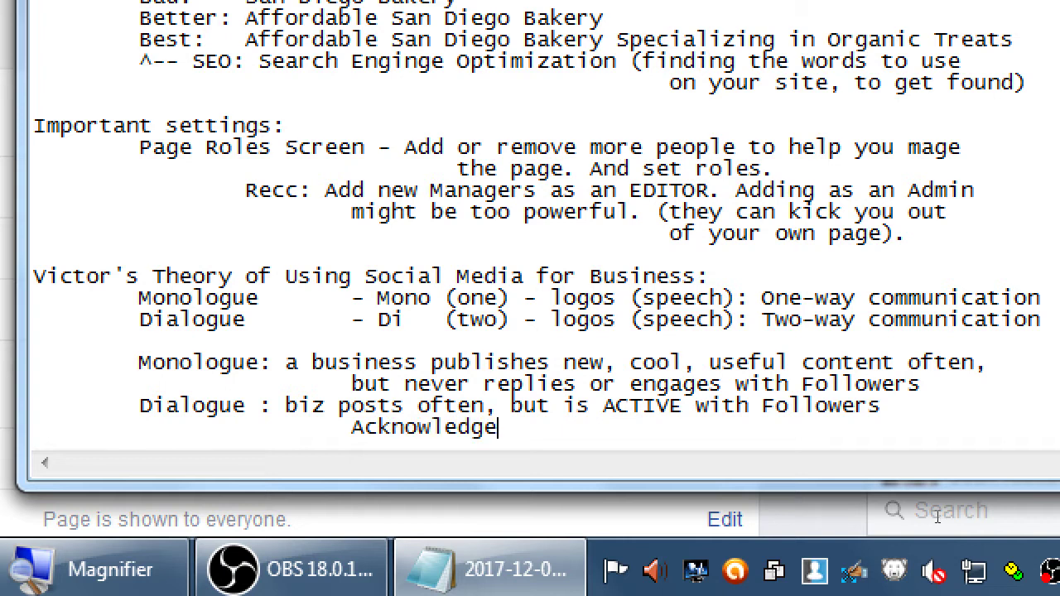
{"action": "type", "text": "Good inte"}
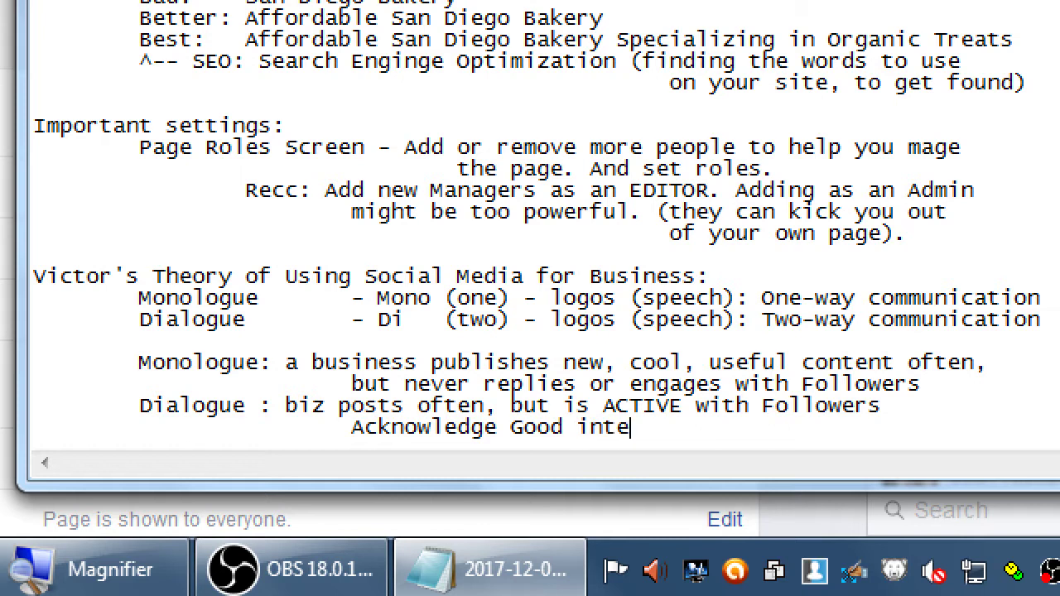
{"action": "type", "text": "ractive"}
{"action": "key", "text": "BackSpace"}
{"action": "key", "text": "BackSpace"}
{"action": "type", "text": "io"}
{"action": "key", "text": "BackSpace"}
{"action": "key", "text": "BackSpace"}
{"action": "type", "text": "on"}
Add "Attempt to fix Bad interactions" on the following line, indented three tabs.
{"action": "key", "text": "Return"}
{"action": "key", "text": "Tab"}
{"action": "key", "text": "Tab"}
{"action": "key", "text": "Tab"}
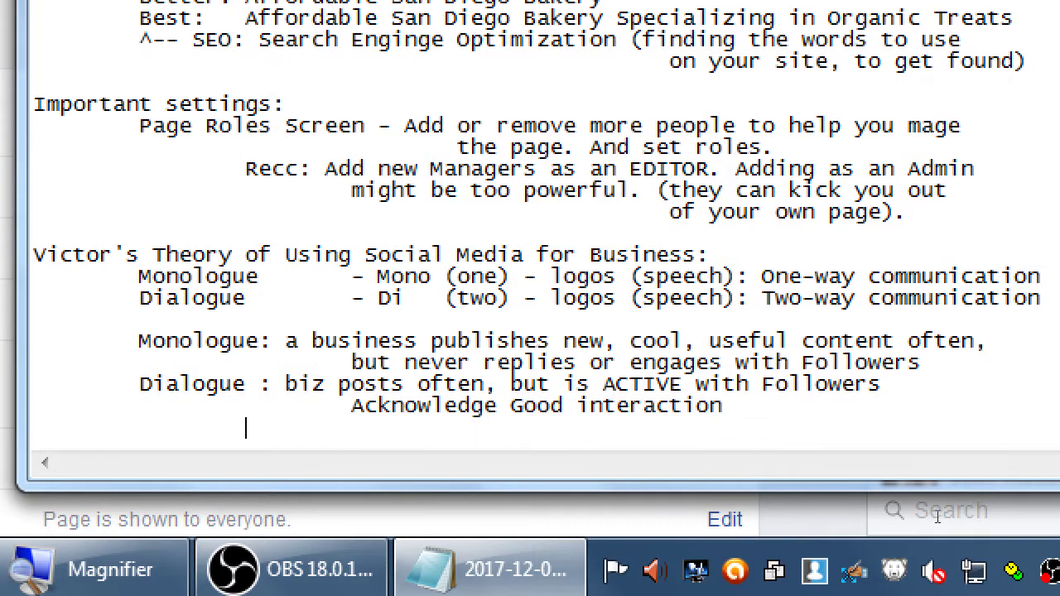
{"action": "type", "text": "Attempt to fix B"}
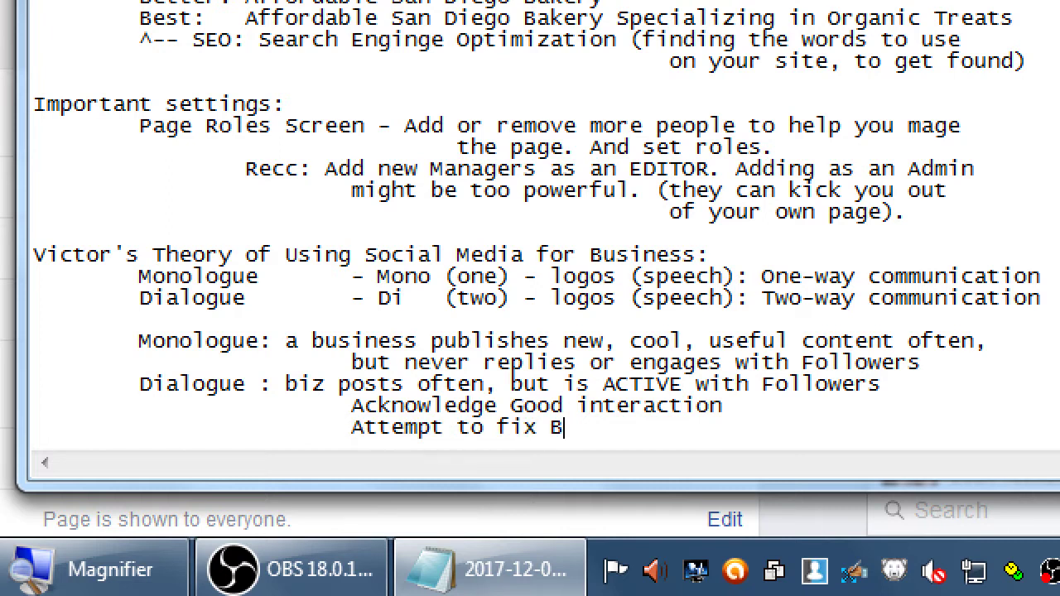
{"action": "type", "text": "ad inter"}
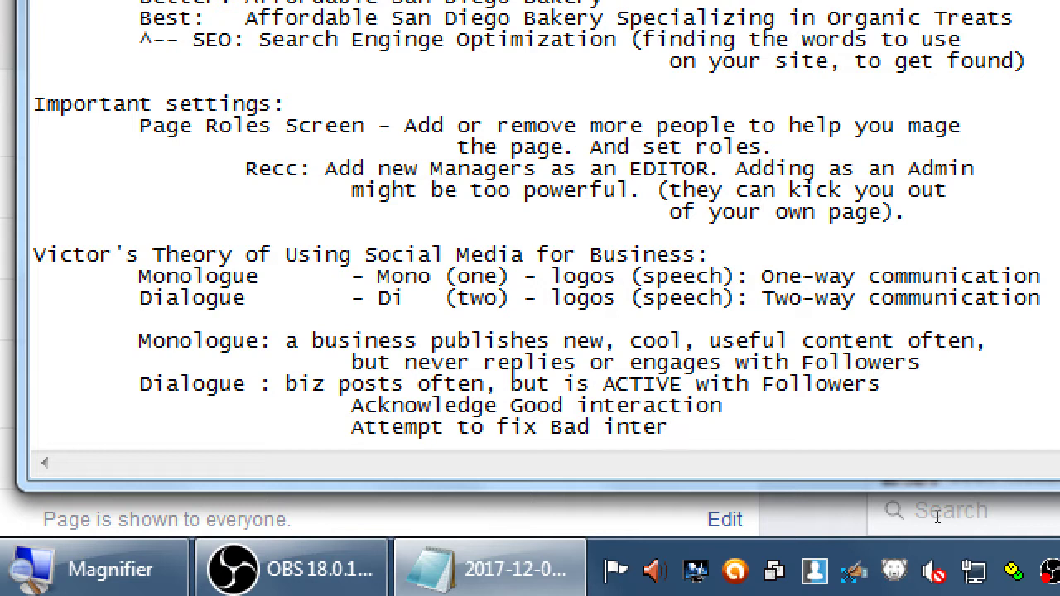
{"action": "type", "text": "actions"}
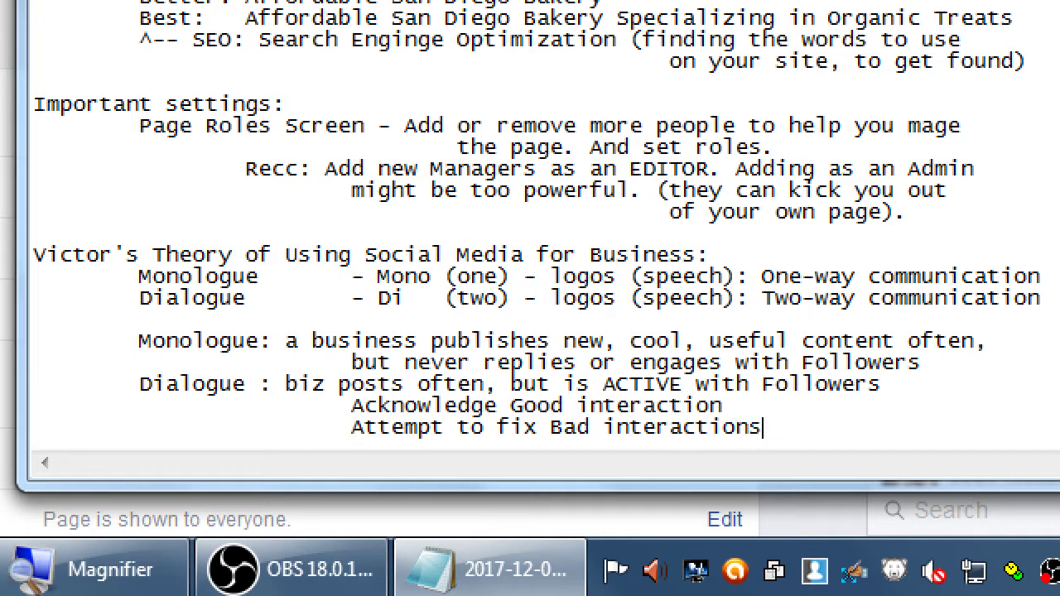
Change "interaction" to "interactions" at the end of the "Acknowledge Good" line and return to the end of the last line.
{"action": "key", "text": "Up"}
{"action": "type", "text": "s"}
{"action": "key", "text": "Down"}
{"action": "key", "text": "End"}
Highlight the "Attempt to fix Bad interactions" line, followed by the "Acknowledge Good interactions" line above it.
{"action": "key", "text": "shift+Home"}
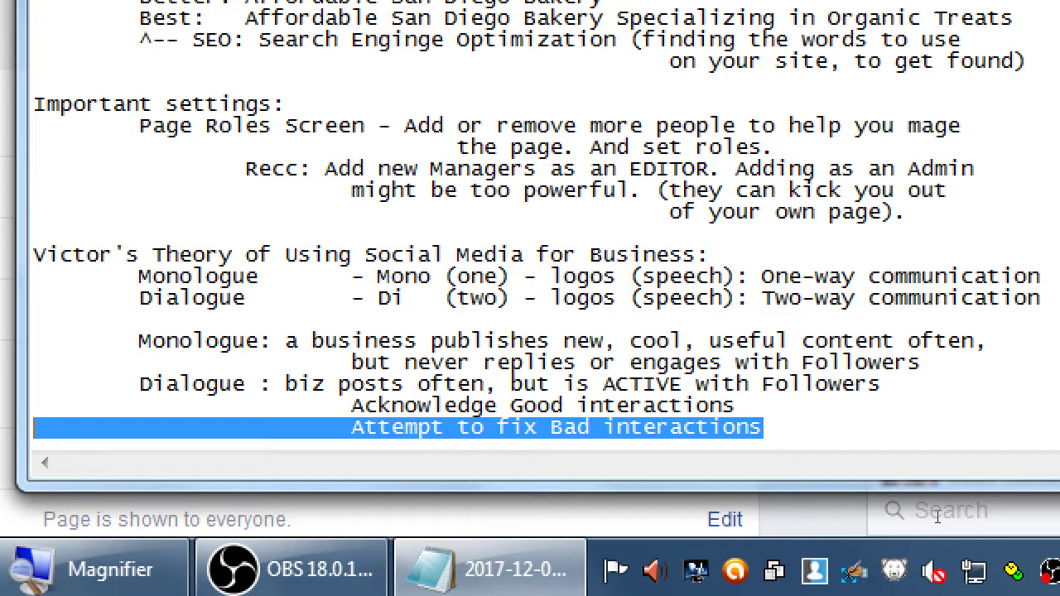
{"action": "key", "text": "Up"}
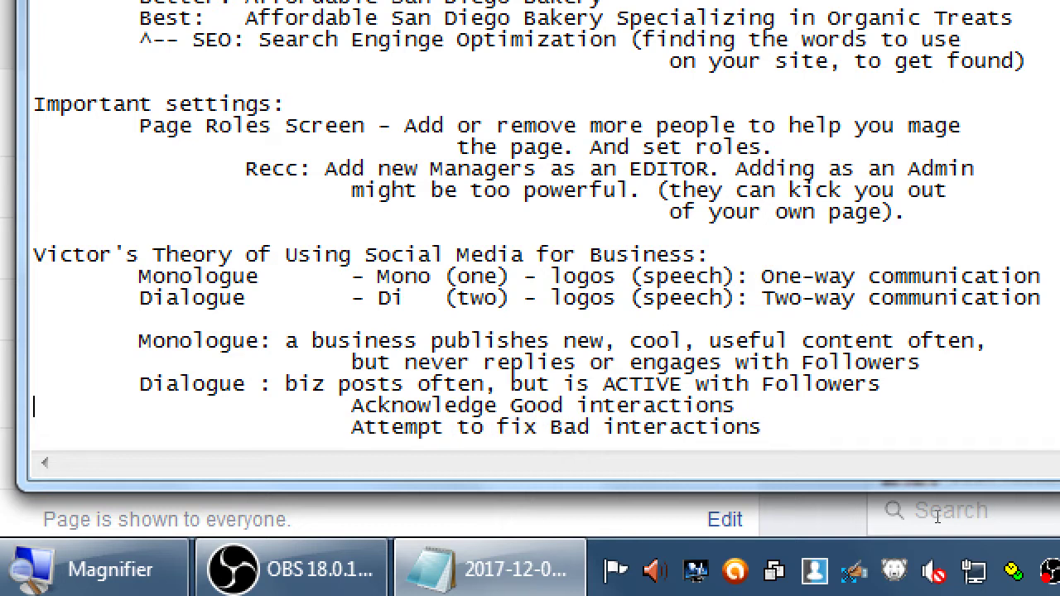
{"action": "key", "text": "shift+End"}
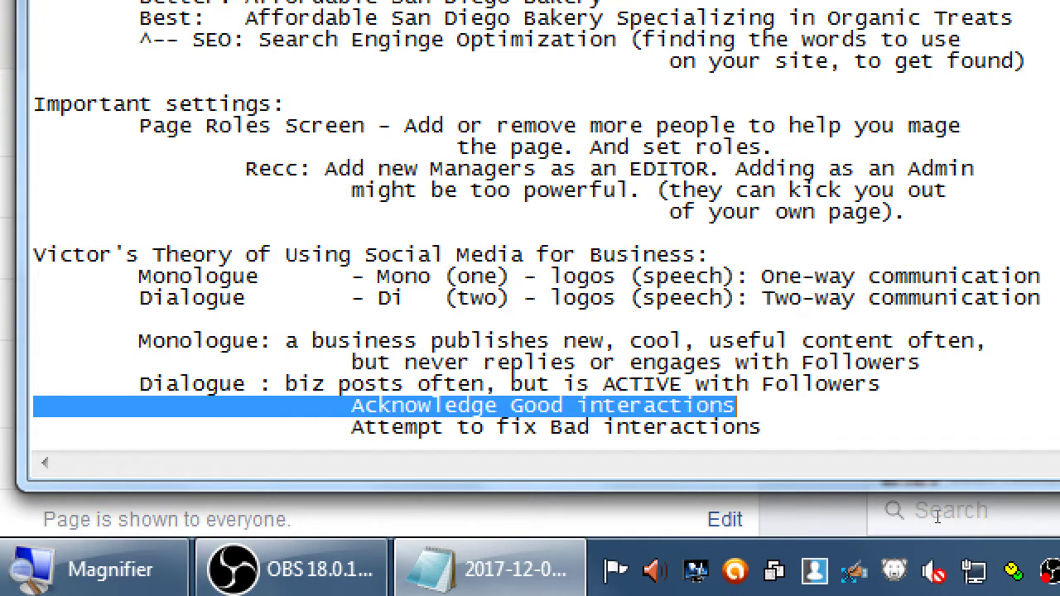
Switch to the bakery's Facebook page settings in the browser and magnify the Visitor Posts options.
{"action": "key", "text": "super+minus"}
{"action": "key", "text": "alt+Tab"}
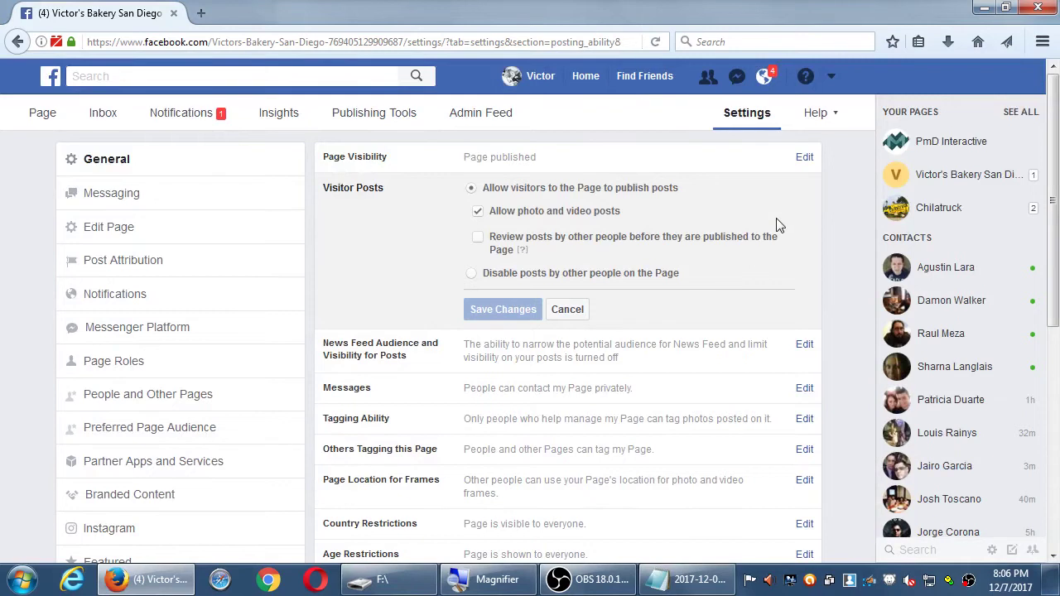
{"action": "key", "text": "super+plus"}
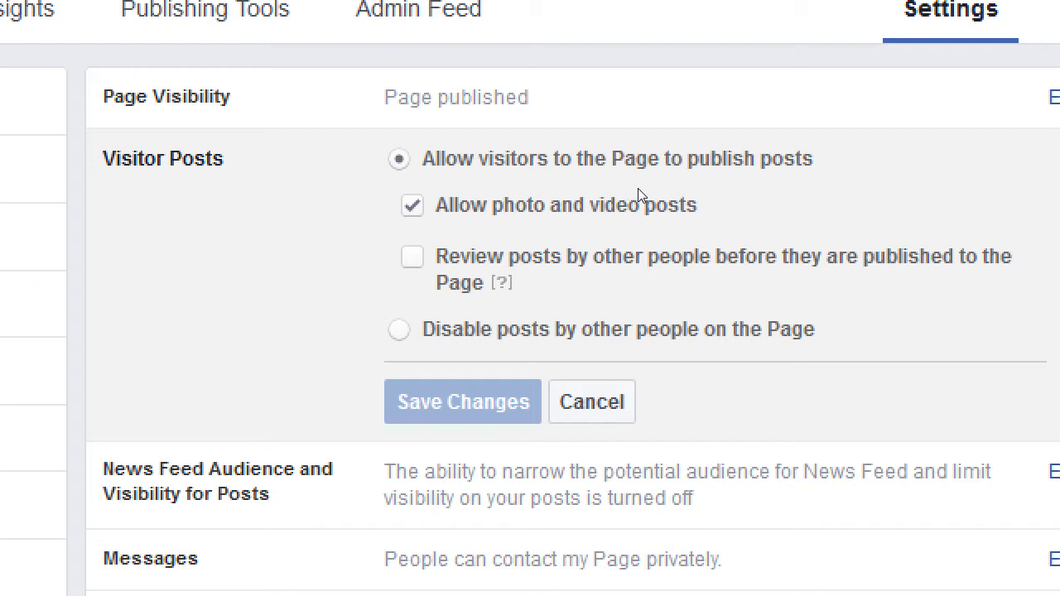
Try "Disable posts by other people on the Page" under Visitor Posts and switch back to allowing visitors to publish posts.
{"action": "left_click", "coordinate": [538, 329]}
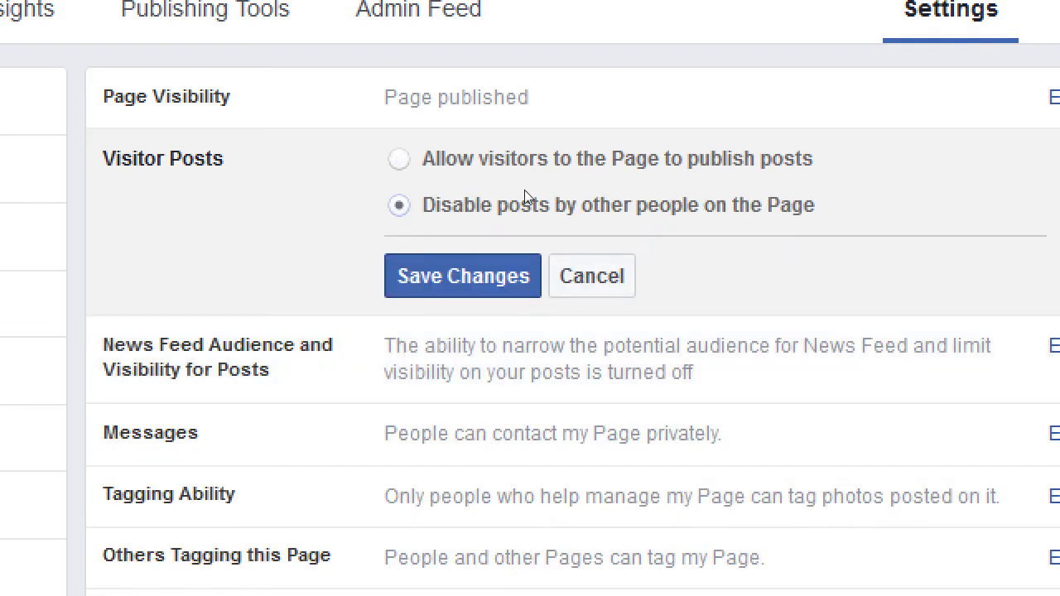
{"action": "left_click_drag", "start_coordinate": [513, 189], "coordinate": [641, 191]}
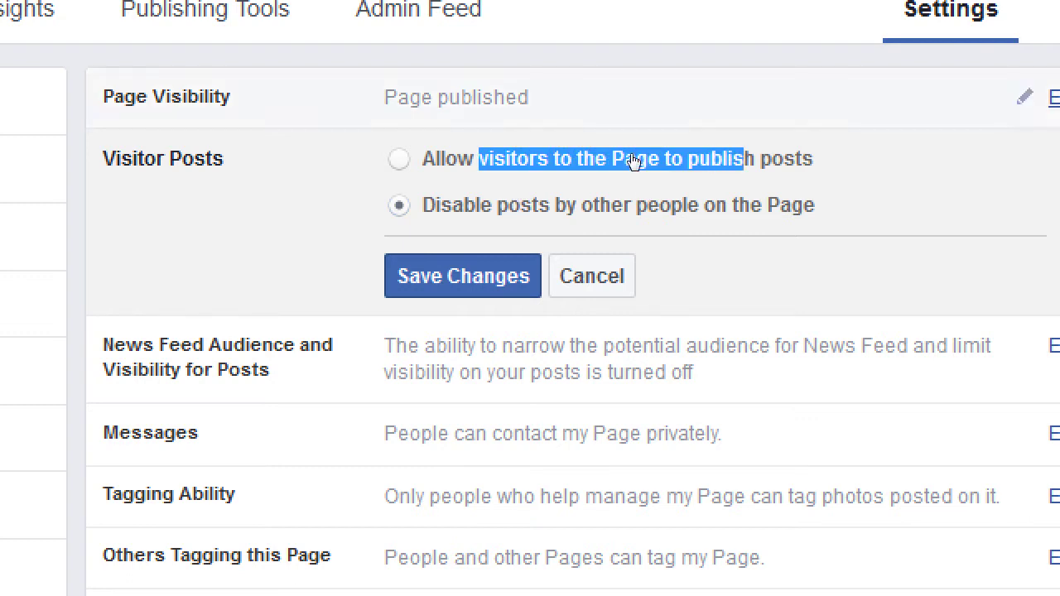
{"action": "left_click_drag", "start_coordinate": [495, 205], "coordinate": [780, 207]}
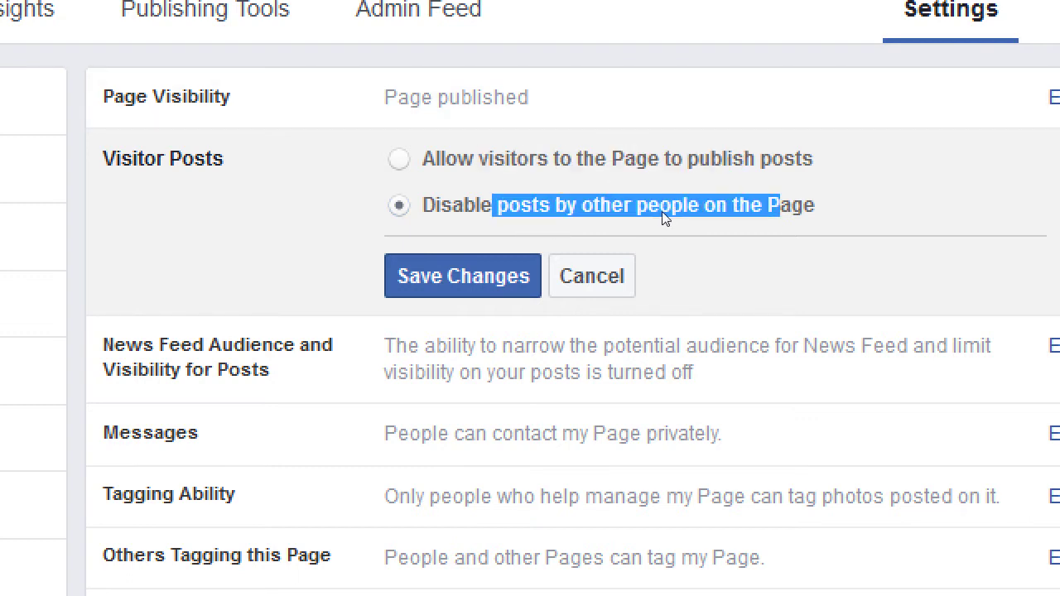
{"action": "left_click", "coordinate": [594, 144]}
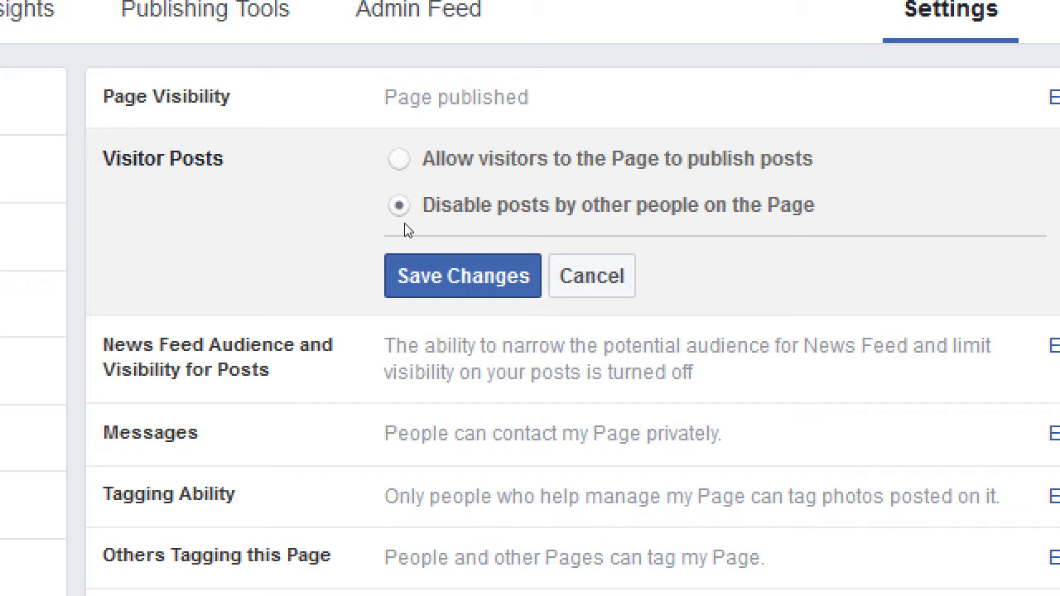
{"action": "left_click", "coordinate": [570, 165]}
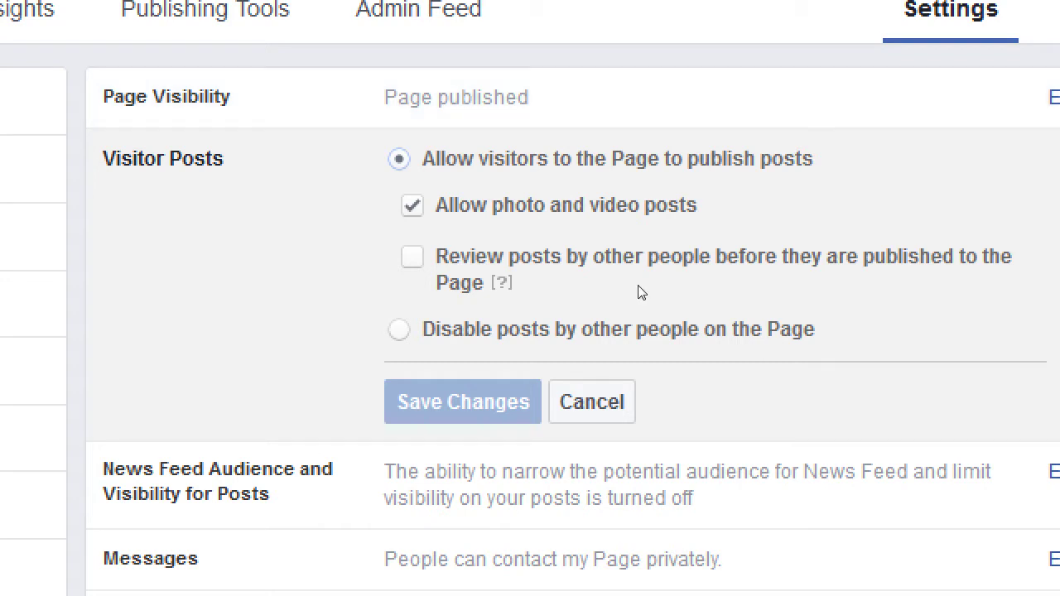
{"action": "key", "text": "Down"}
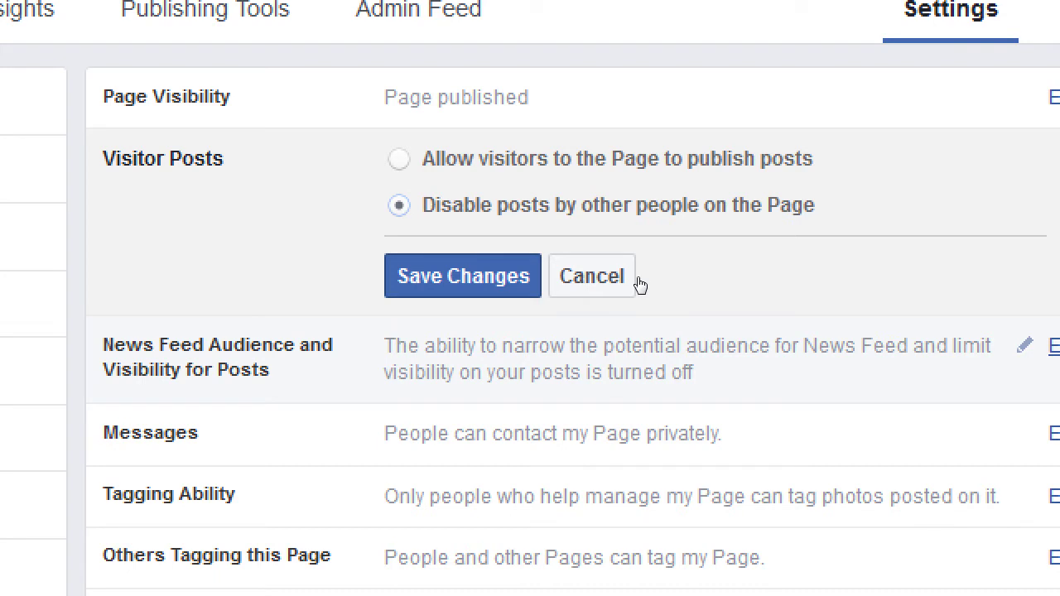
{"action": "key", "text": "Up"}
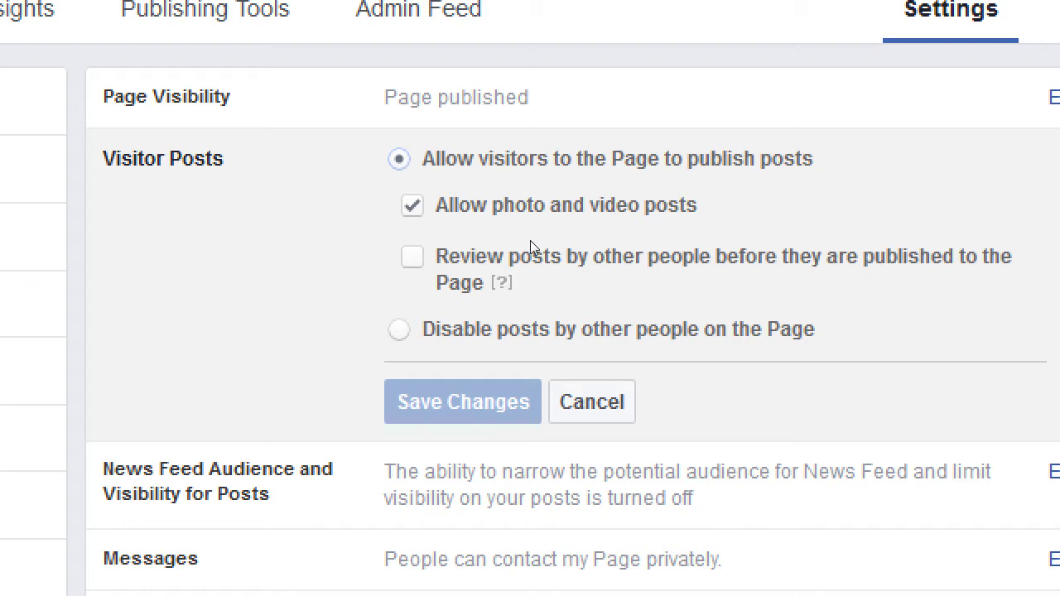
Try enabling review of other people's posts before publication, switch it back off and highlight the option allowing visitors to publish posts.
{"action": "left_click", "coordinate": [488, 239]}
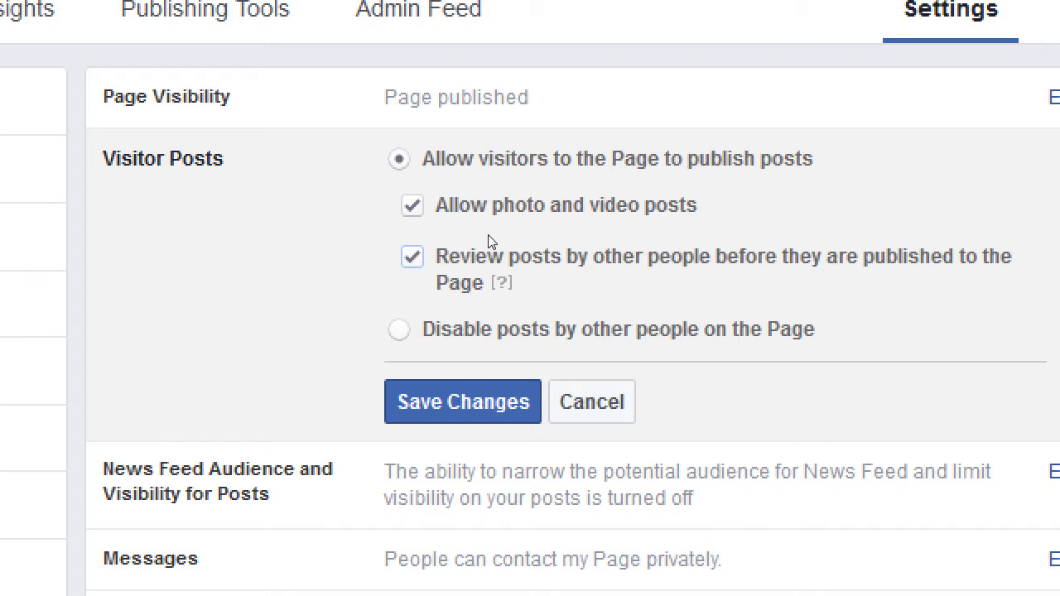
{"action": "left_click", "coordinate": [487, 241]}
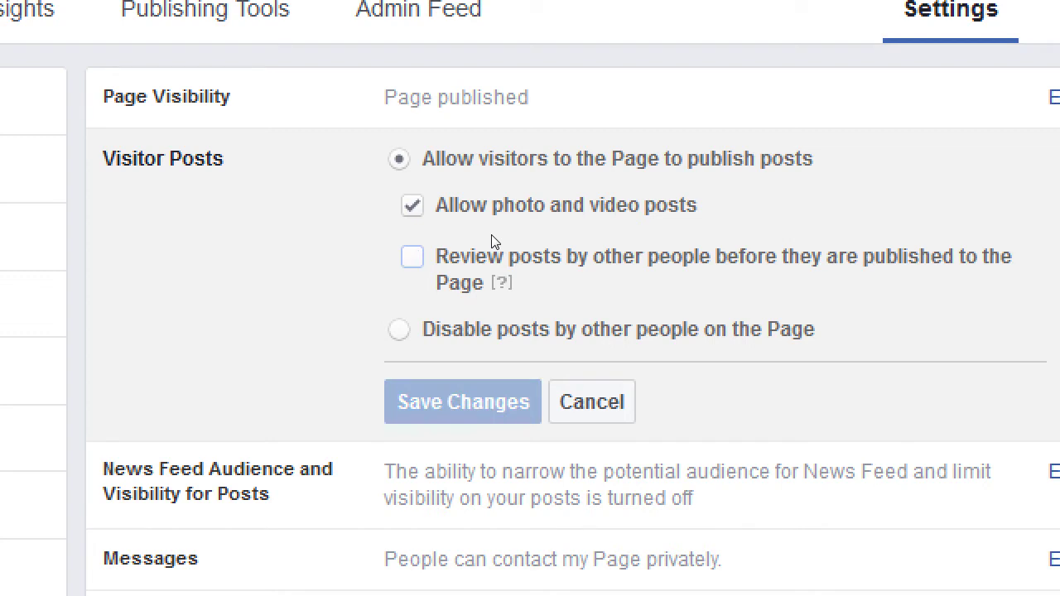
{"action": "left_click", "coordinate": [481, 241]}
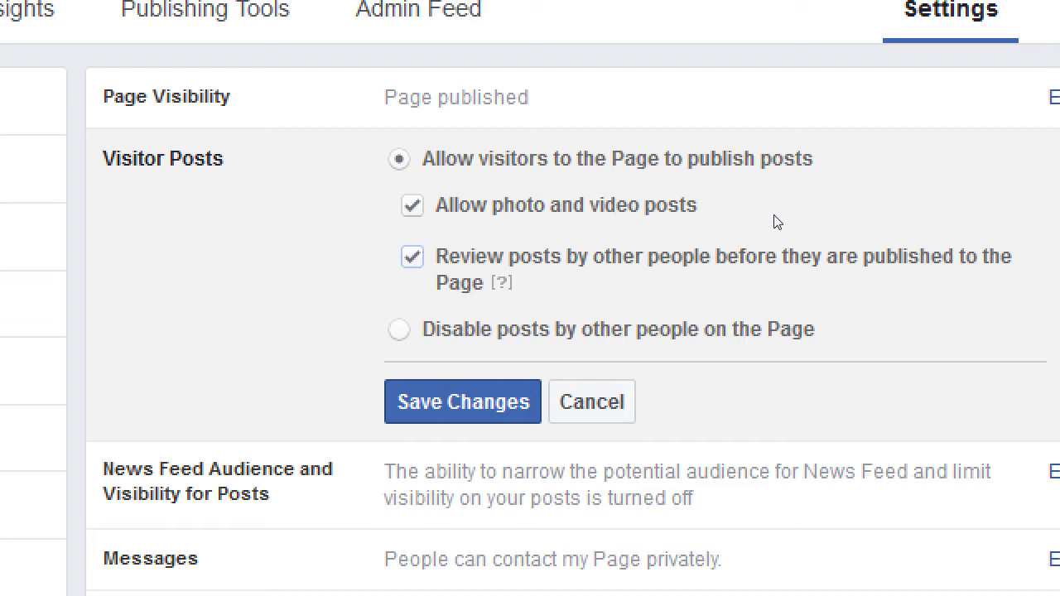
{"action": "left_click", "coordinate": [472, 248]}
{"action": "left_click_drag", "start_coordinate": [486, 194], "coordinate": [643, 192]}
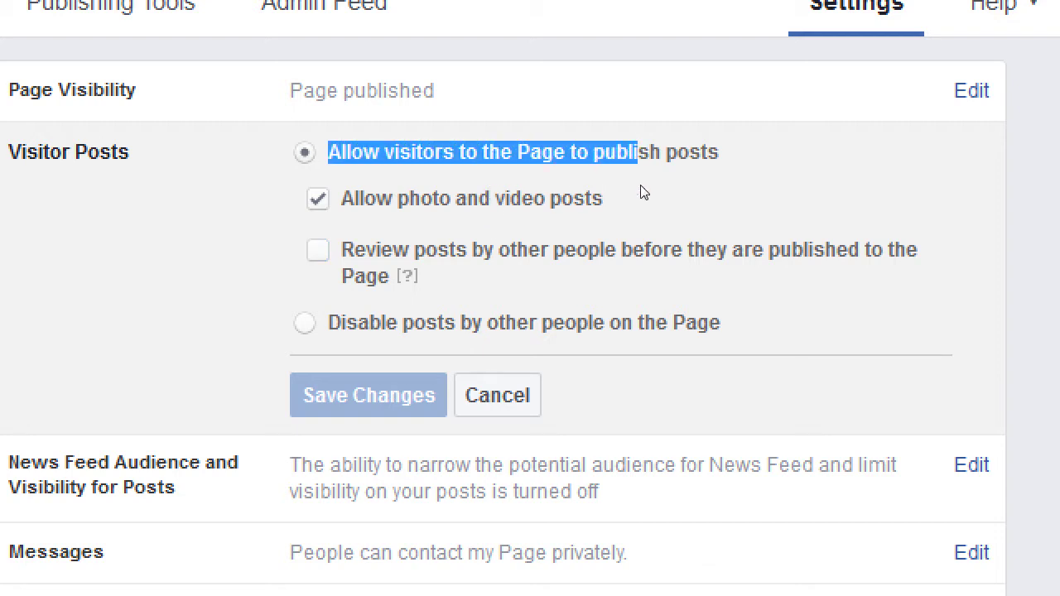
Enable the Visitor Posts option to review posts by other people before they are published to the Page.
{"action": "left_click", "coordinate": [479, 240]}
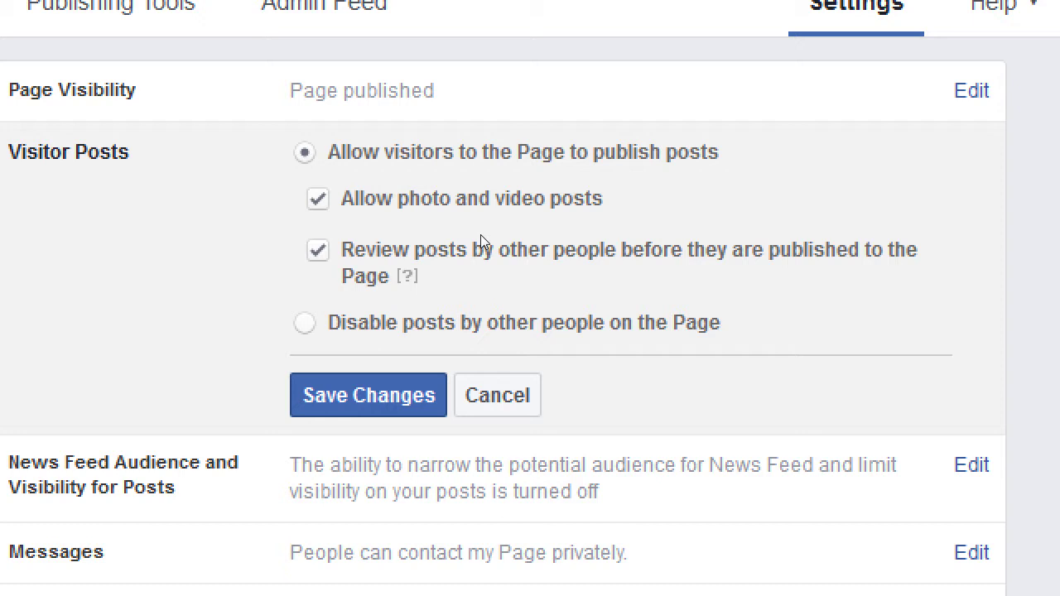
Switch to the notes in Notepad and add an indented line at the end: "Reccomendation: Keep social media as a Dialog.".
{"action": "key", "text": "alt+Tab"}
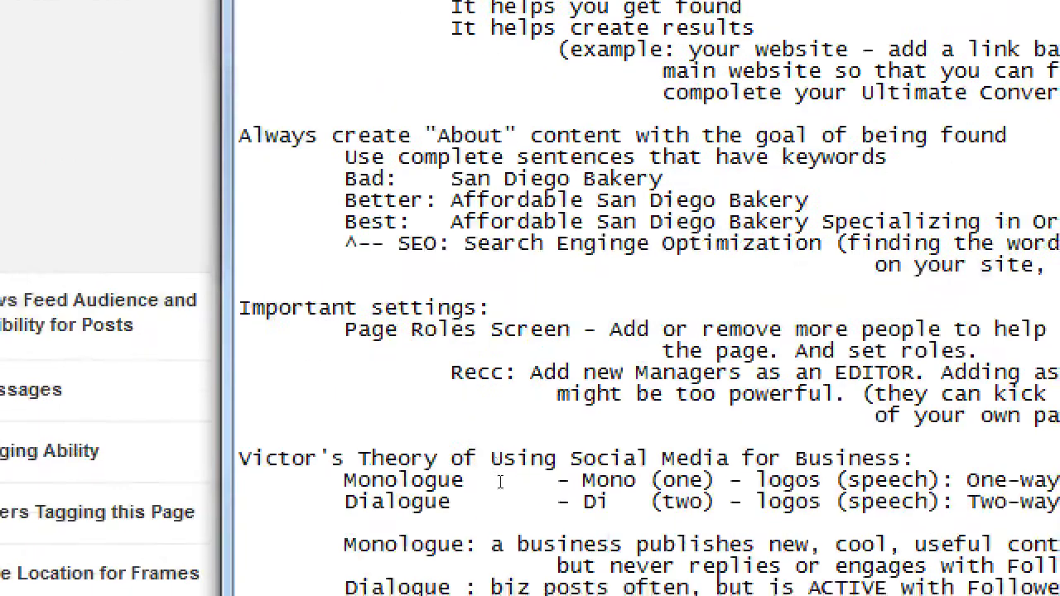
{"action": "key", "text": "ctrl+End"}
{"action": "key", "text": "Return"}
{"action": "key", "text": "Tab"}
{"action": "type", "text": "Reccom"}
{"action": "key", "text": "BackSpace"}
{"action": "key", "text": "BackSpace"}
{"action": "type", "text": "comendation: Keep"}
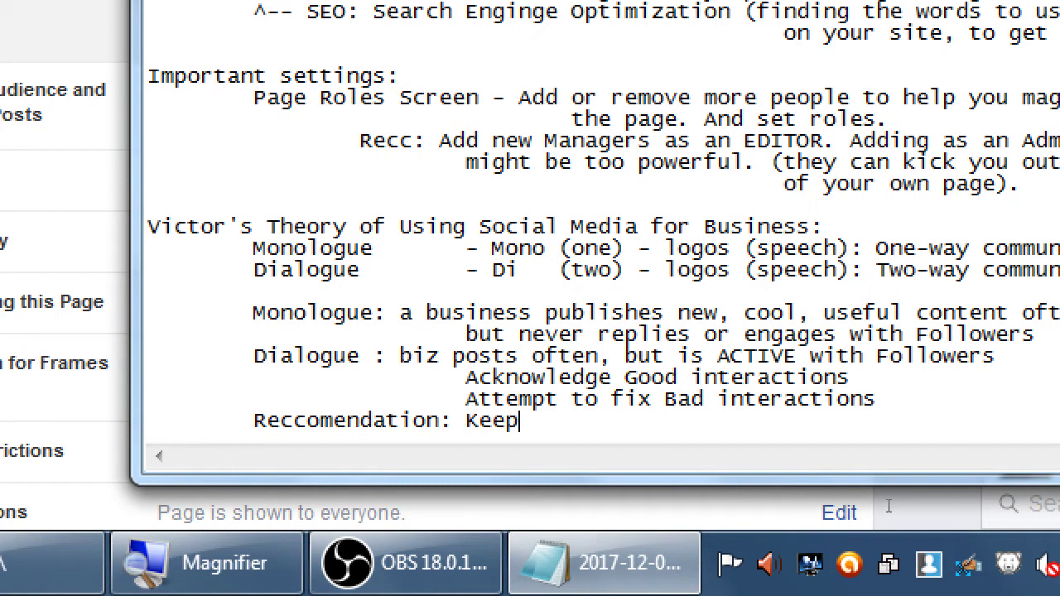
{"action": "type", "text": " socia"}
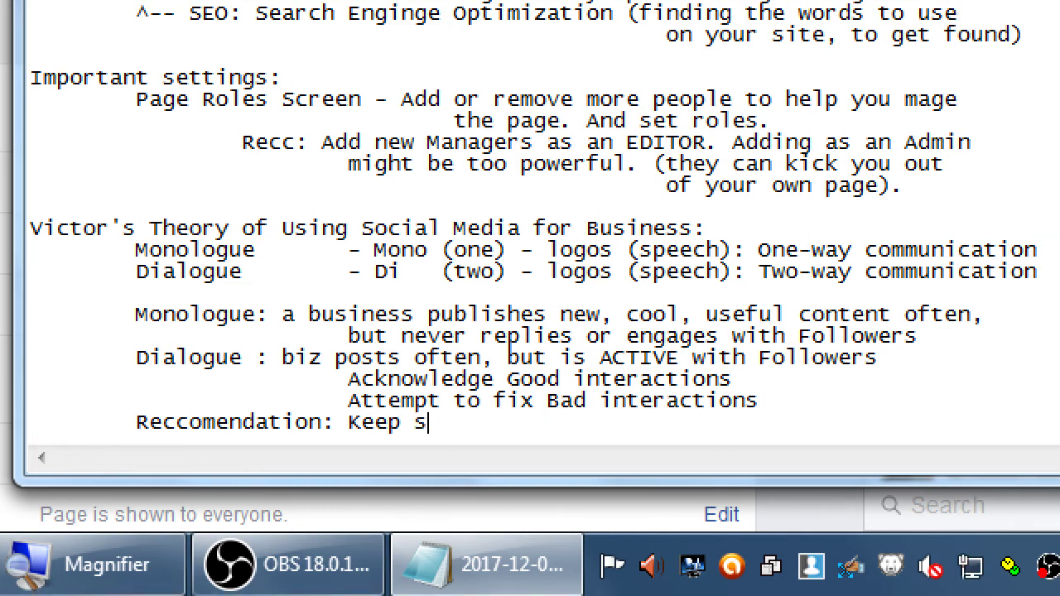
{"action": "key", "text": "BackSpace"}
{"action": "type", "text": "ial media"}
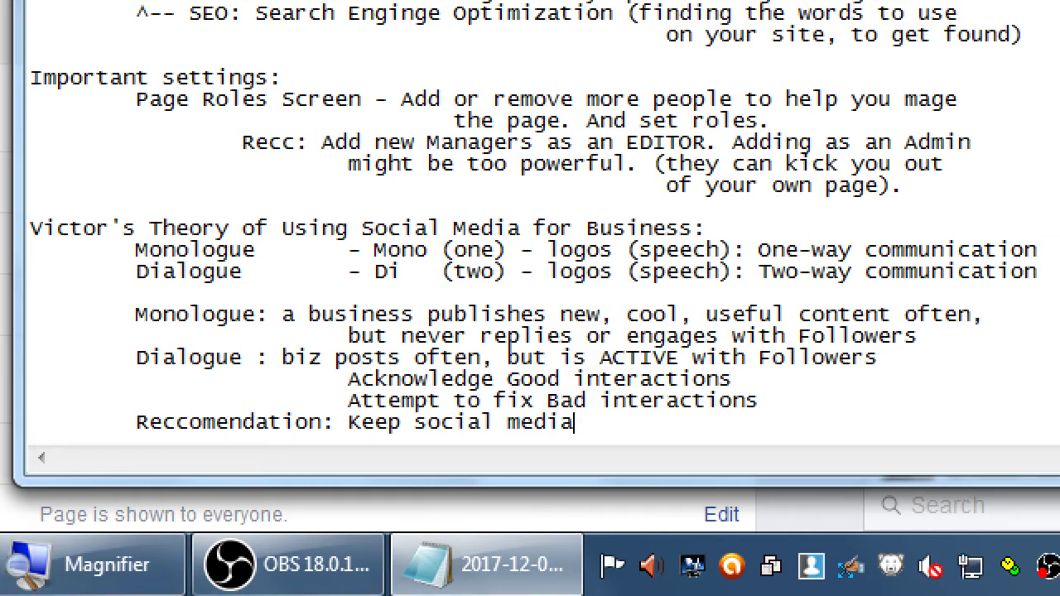
{"action": "type", "text": " as a Dialog"}
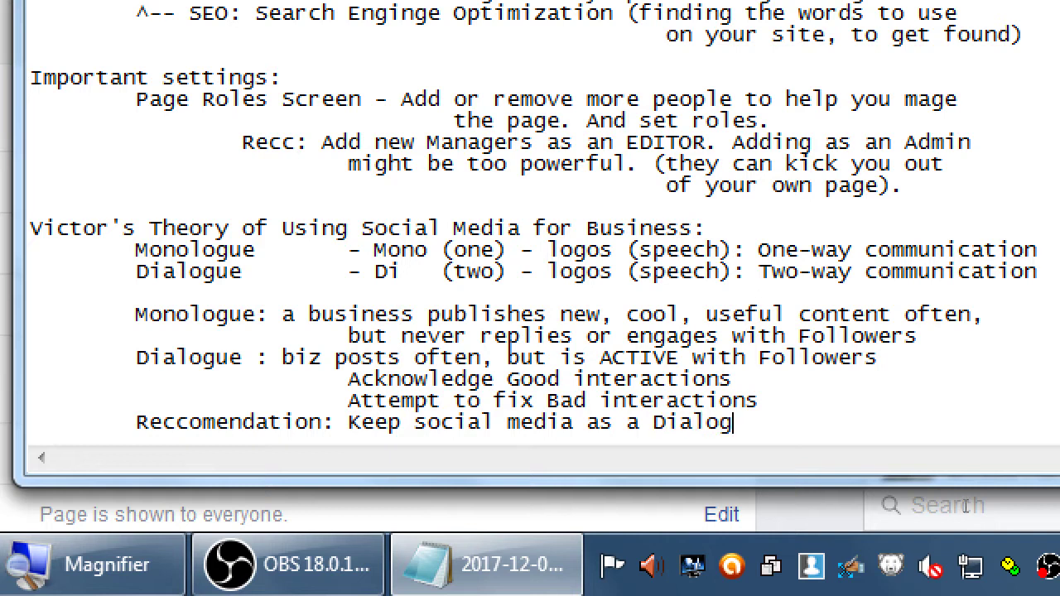
{"action": "type", "text": "."}
Add a further indented line under the recommendation reading "On Facebook in SEttings > General >".
{"action": "key", "text": "Return"}
{"action": "key", "text": "Tab"}
{"action": "key", "text": "Tab"}
{"action": "key", "text": "Tab"}
{"action": "type", "text": "On Fa"}
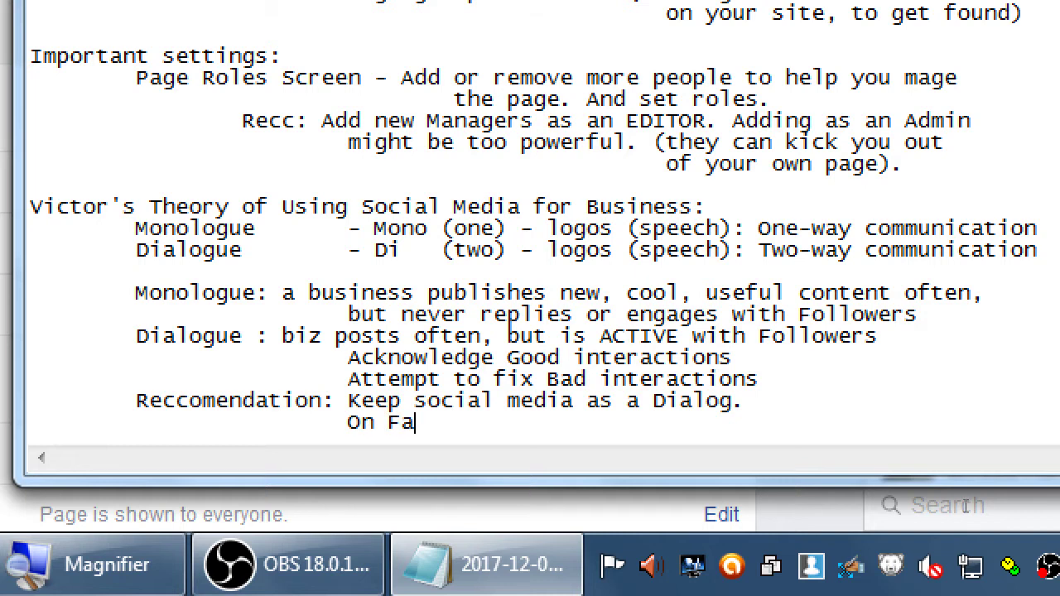
{"action": "type", "text": "cebook i"}
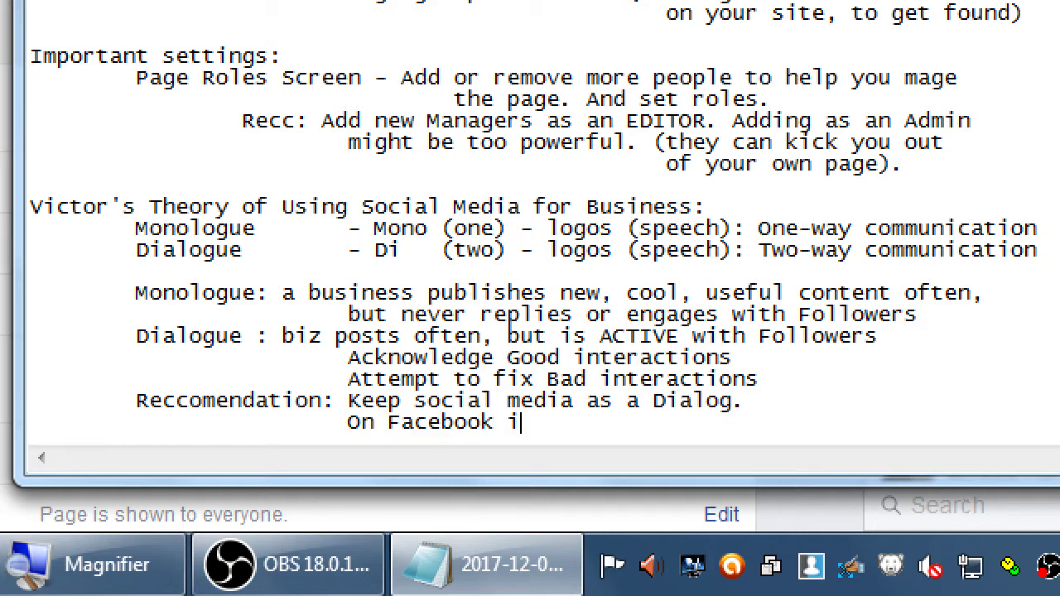
{"action": "type", "text": "n SEttings > Genearl"}
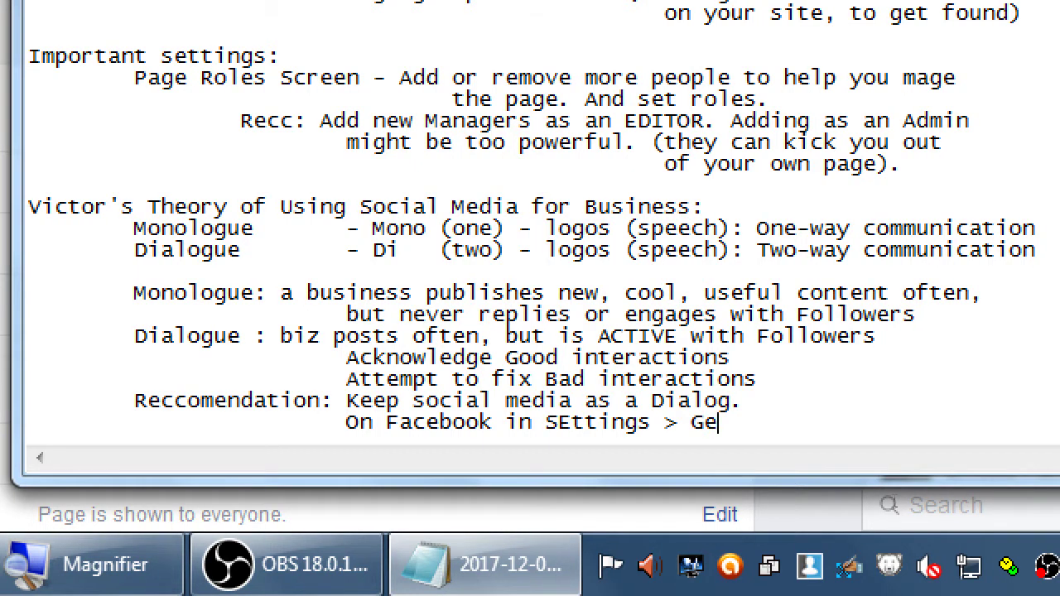
{"action": "key", "text": "BackSpace"}
{"action": "key", "text": "BackSpace"}
{"action": "key", "text": "BackSpace"}
{"action": "type", "text": "ral >"}
Add the indented line Activate "Review Posts by other people", checking the option's wording in the Facebook settings.
{"action": "key", "text": "Return"}
{"action": "key", "text": "Tab"}
{"action": "key", "text": "Tab"}
{"action": "key", "text": "Tab"}
{"action": "key", "text": "Tab"}
{"action": "type", "text": "Activate"}
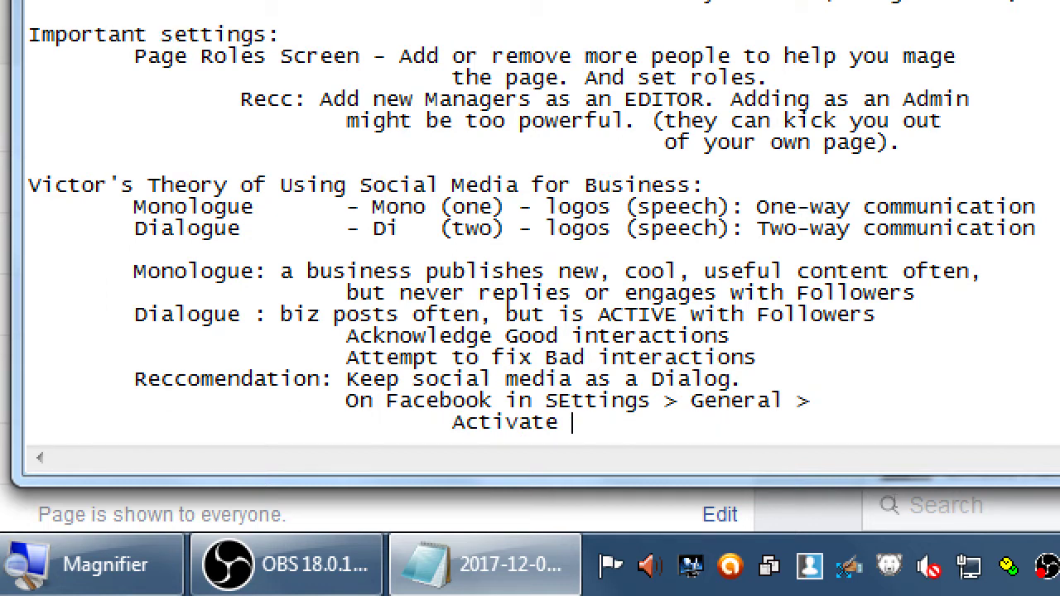
{"action": "key", "text": "alt+Tab"}
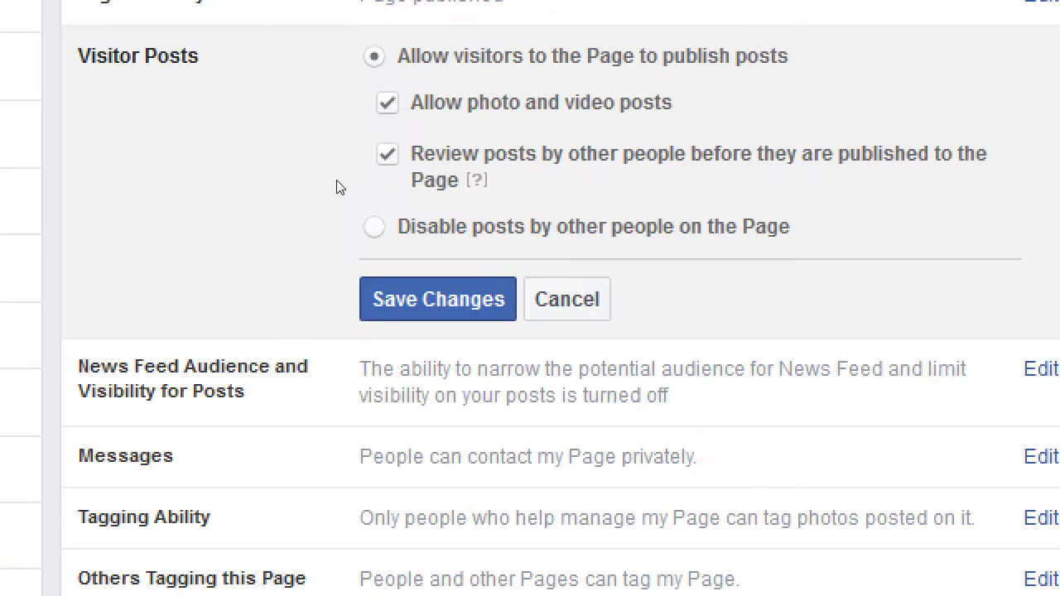
{"action": "key", "text": "alt+Tab"}
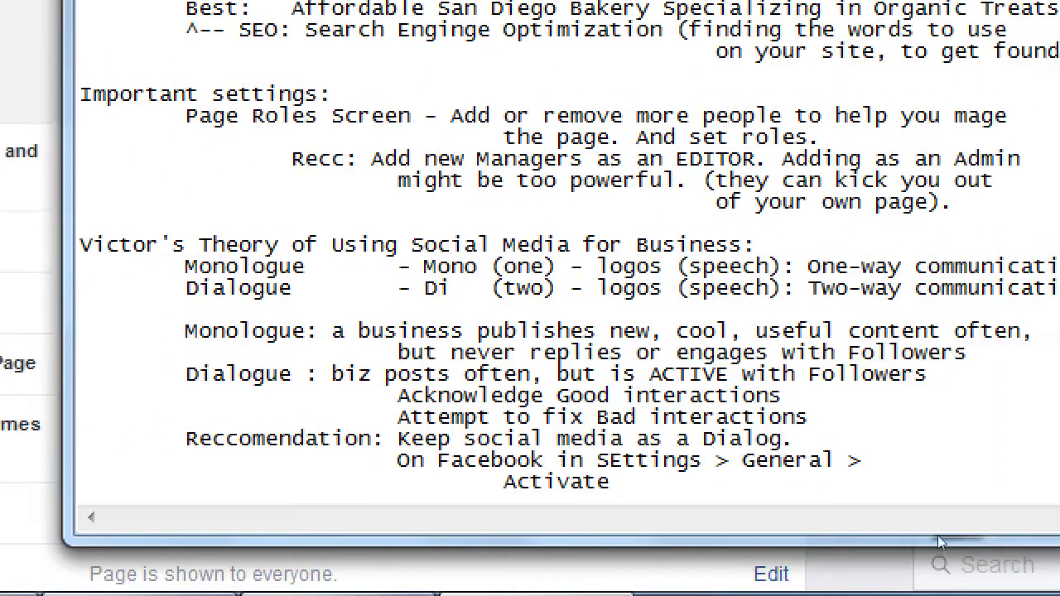
{"action": "type", "text": "R"}
{"action": "key", "text": "BackSpace"}
{"action": "type", "text": "\"Review Posts by"}
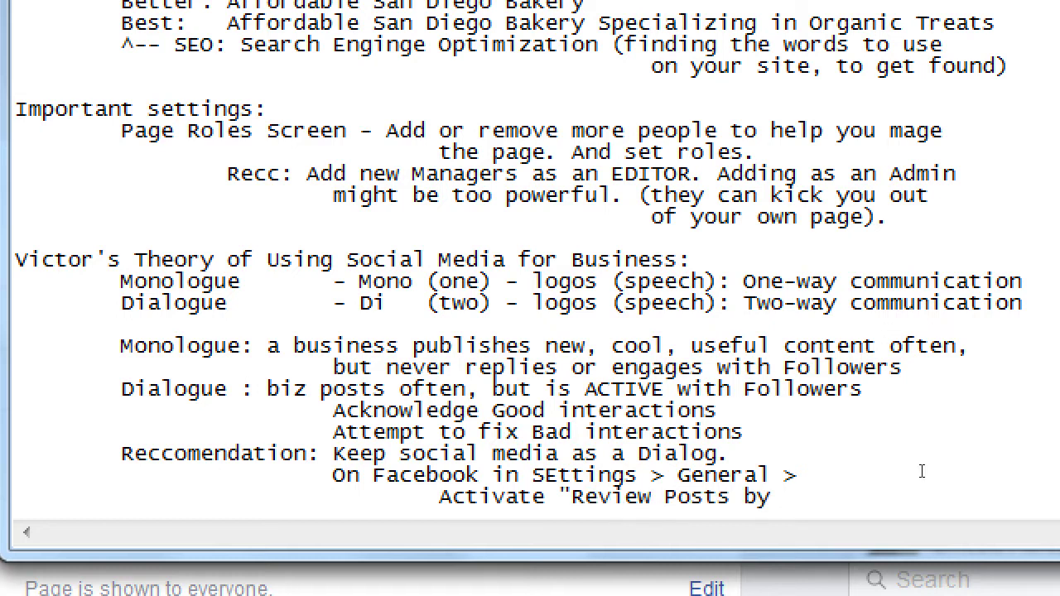
{"action": "type", "text": " other people\""}
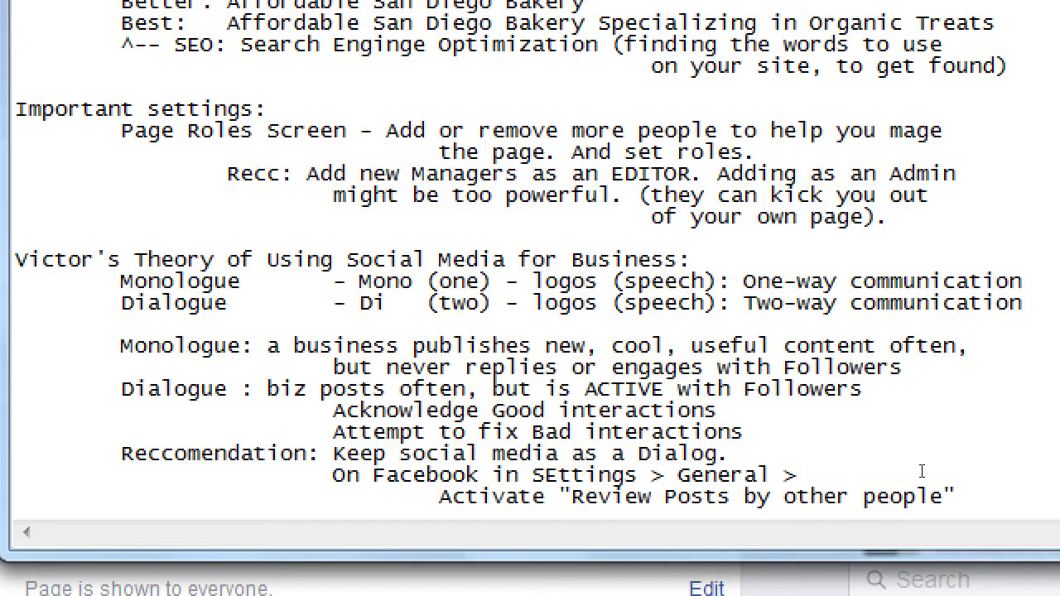
Add the line "Then manage the posts (keep the good)" at the same indentation.
{"action": "key", "text": "Return"}
{"action": "key", "text": "Tab"}
{"action": "key", "text": "Tab"}
{"action": "key", "text": "Tab"}
{"action": "key", "text": "Tab"}
{"action": "type", "text": "Then maan"}
{"action": "key", "text": "BackSpace"}
{"action": "key", "text": "BackSpace"}
{"action": "type", "text": "nage the posts "}
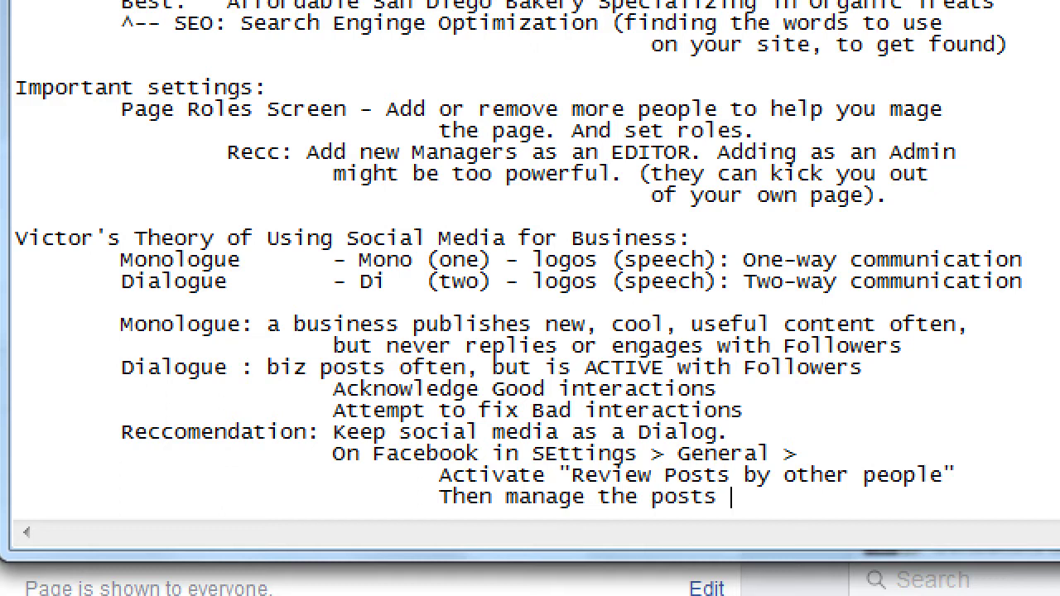
{"action": "type", "text": "(keep the good)"}
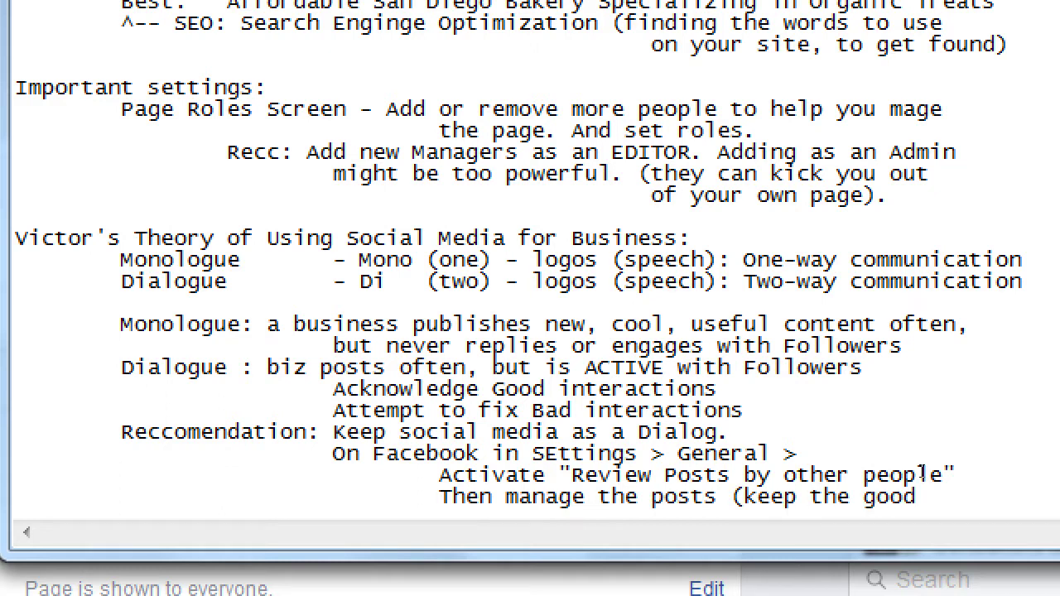
Continue the note on a new indented line with "that are people added to your Page.".
{"action": "key", "text": "Return"}
{"action": "key", "text": "Tab"}
{"action": "key", "text": "Tab"}
{"action": "key", "text": "Tab"}
{"action": "key", "text": "Tab"}
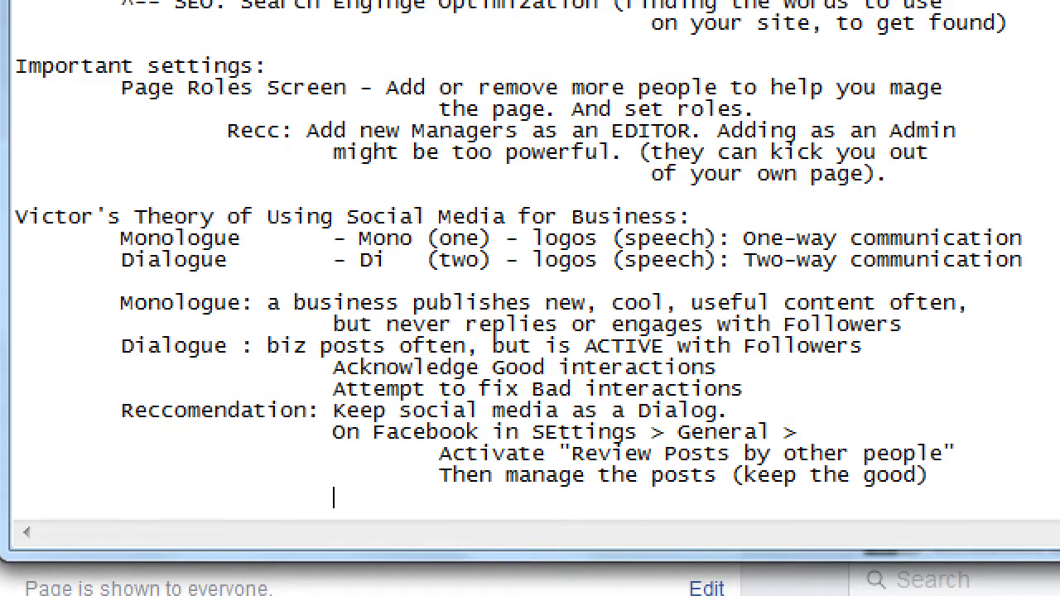
{"action": "type", "text": "that are pe"}
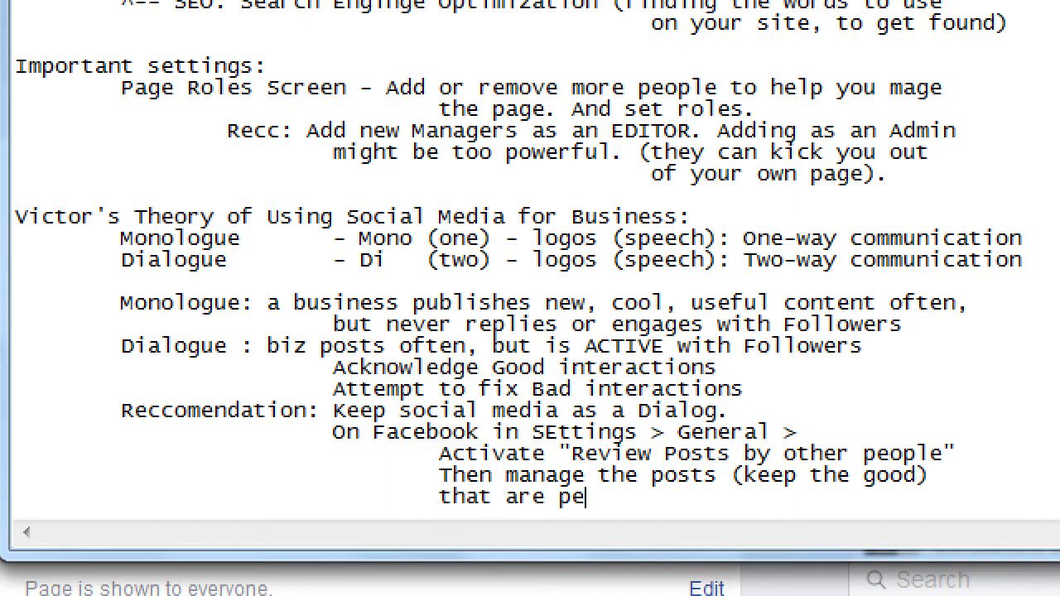
{"action": "type", "text": "ople add"}
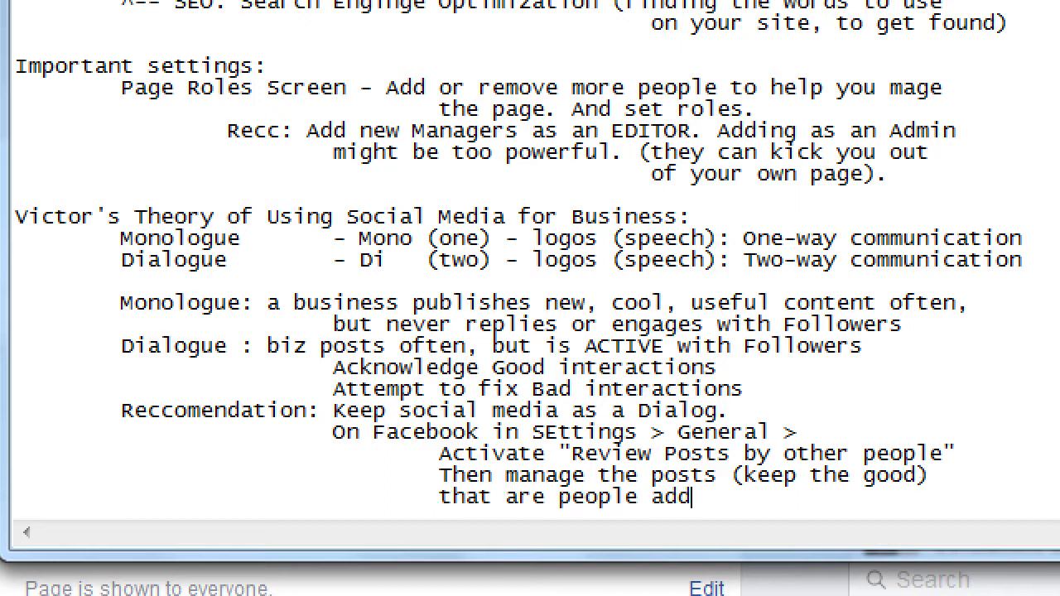
{"action": "type", "text": "ed to your Page."}
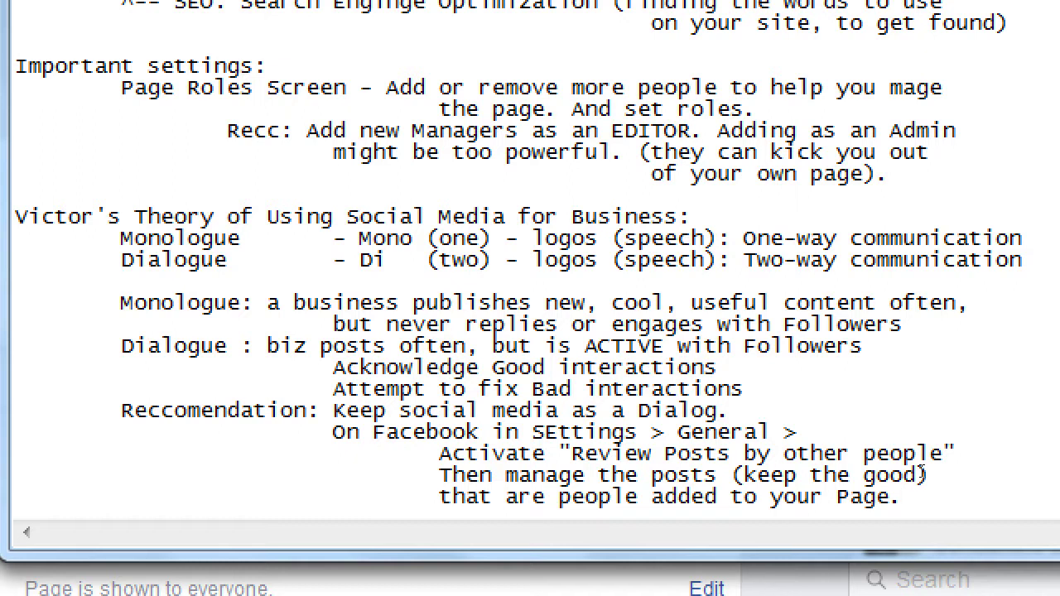
Switch back to the Facebook page settings, try to open News Feed Audience and Visibility for Posts, and decline leaving the unsaved changes.
{"action": "key", "text": "super+minus"}
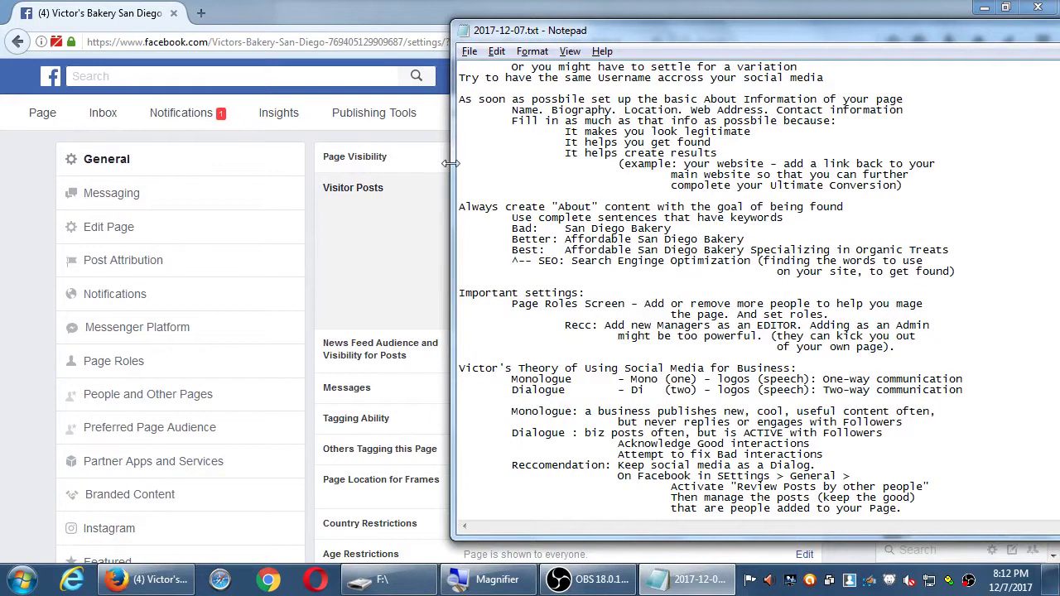
{"action": "left_click", "coordinate": [400, 8]}
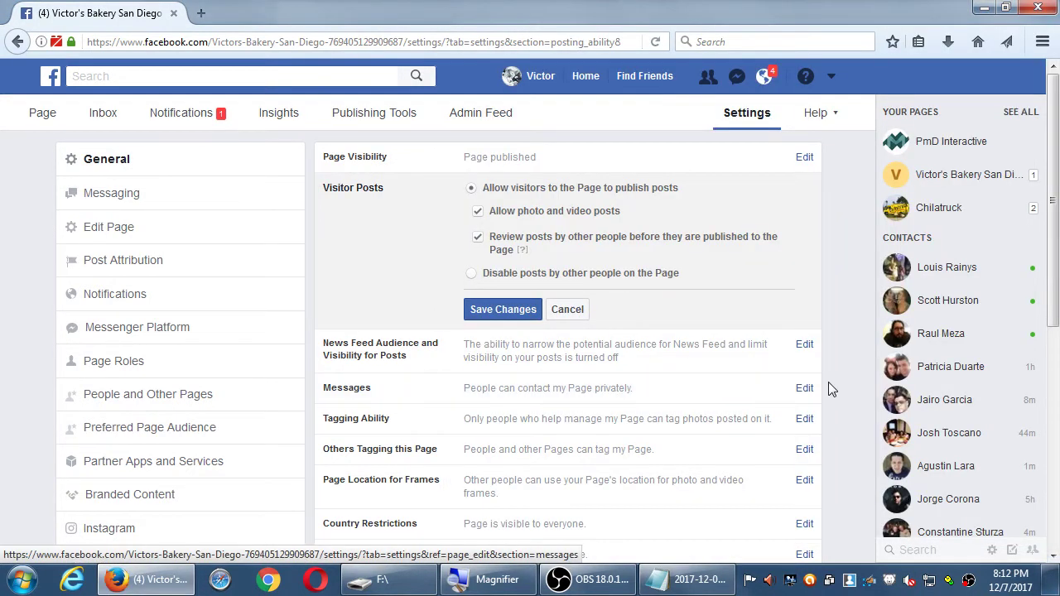
{"action": "key", "text": "super+plus"}
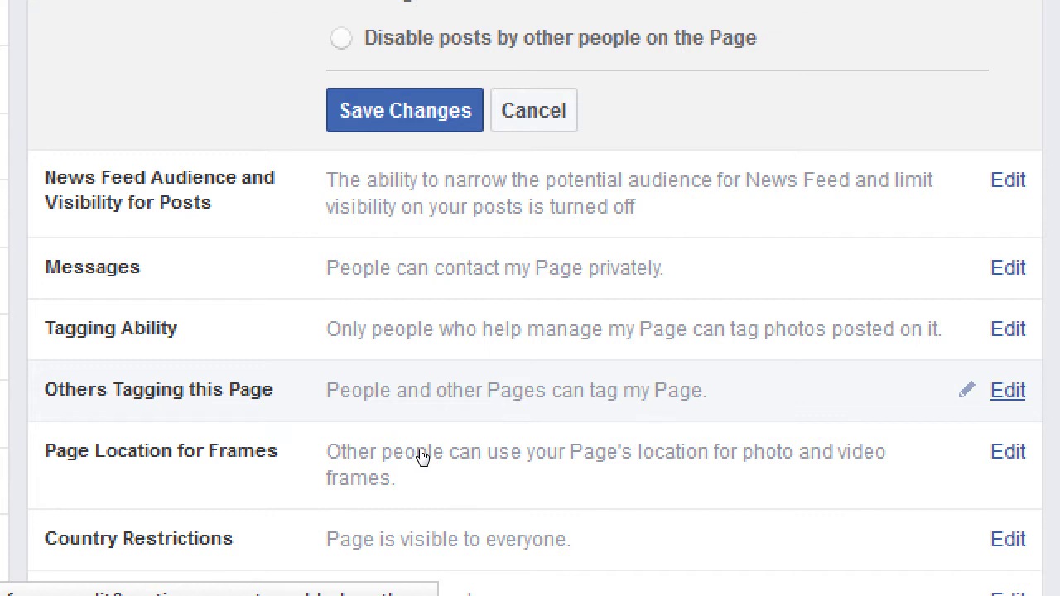
{"action": "left_click", "coordinate": [608, 361]}
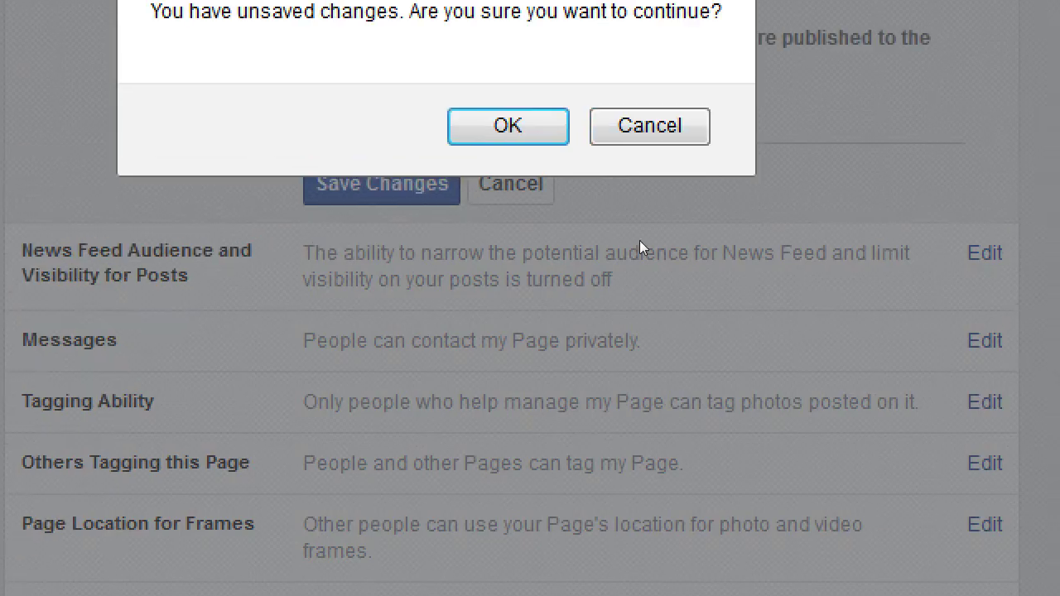
{"action": "key", "text": "Tab"}
{"action": "key", "text": "Return"}
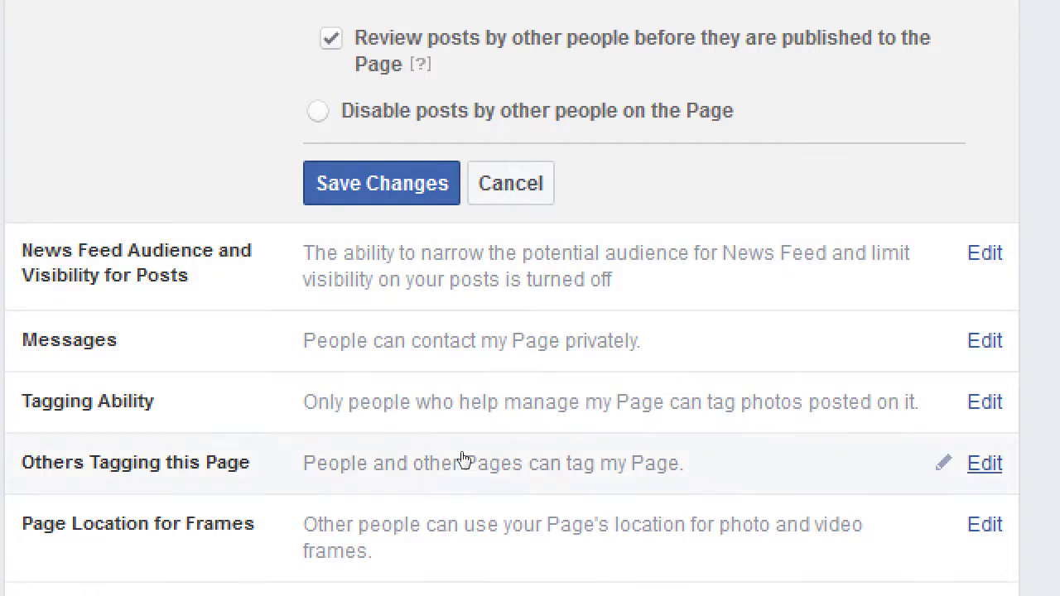
Look through the remaining General page settings, from Messages and tagging down to moderation, languages and comment ranking.
{"action": "scroll", "coordinate": [289, 589], "scroll_direction": "down", "scroll_amount": 2}
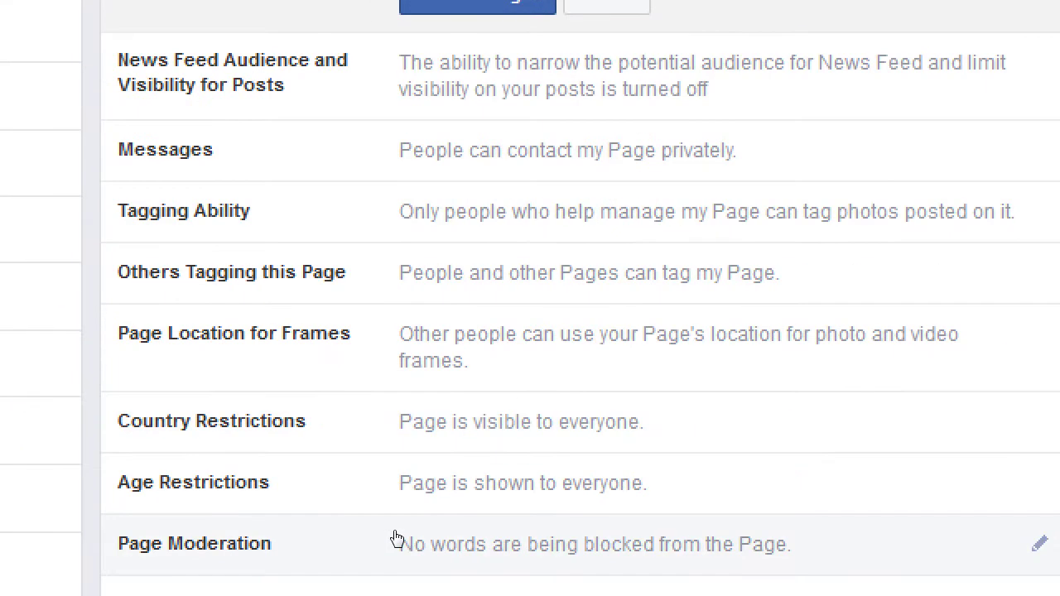
{"action": "scroll", "coordinate": [396, 529], "scroll_direction": "down", "scroll_amount": 2}
{"action": "scroll", "coordinate": [396, 520], "scroll_direction": "down", "scroll_amount": 2}
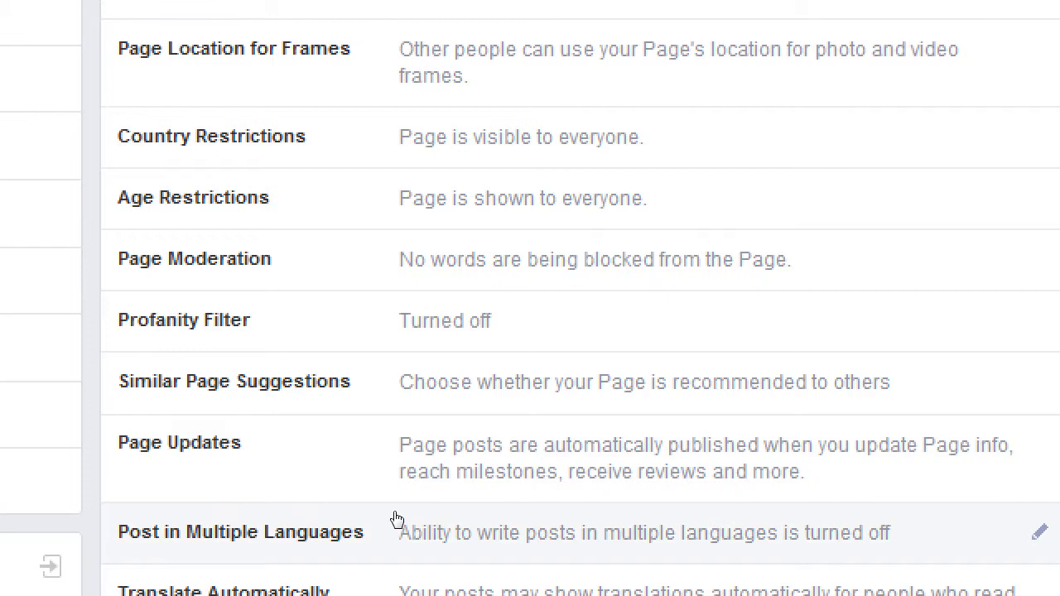
{"action": "scroll", "coordinate": [397, 519], "scroll_direction": "down", "scroll_amount": 2}
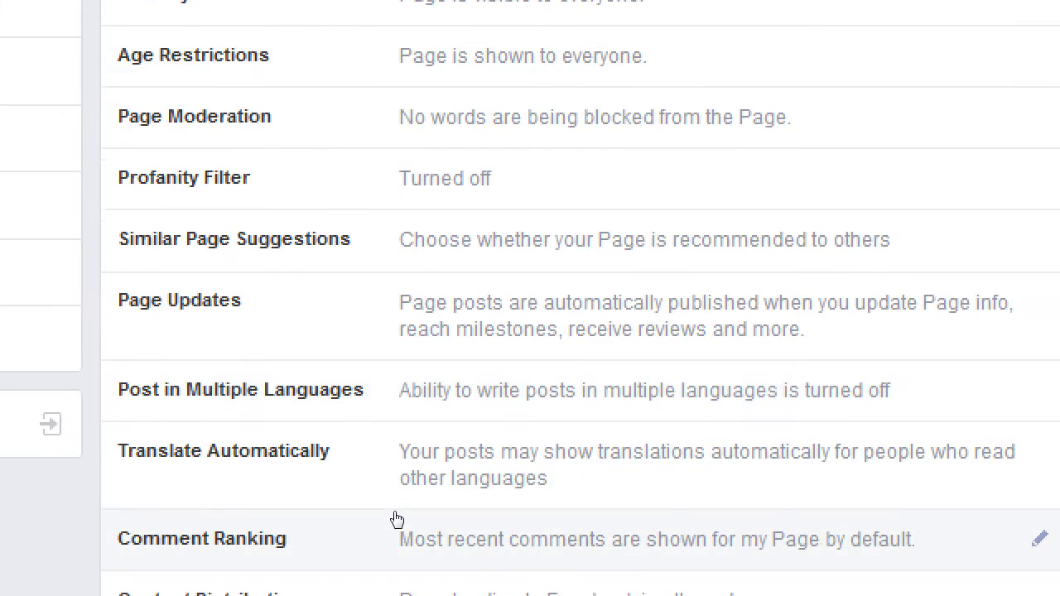
{"action": "scroll", "coordinate": [397, 519], "scroll_direction": "down", "scroll_amount": 1}
{"action": "scroll", "coordinate": [397, 519], "scroll_direction": "down", "scroll_amount": 2}
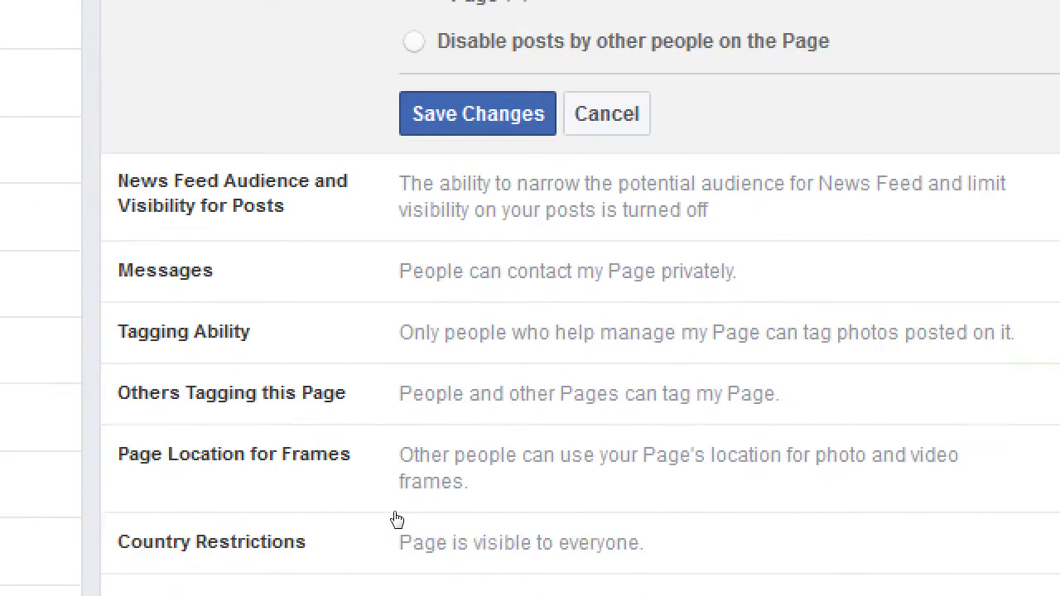
{"action": "scroll", "coordinate": [397, 518], "scroll_direction": "up", "scroll_amount": 1}
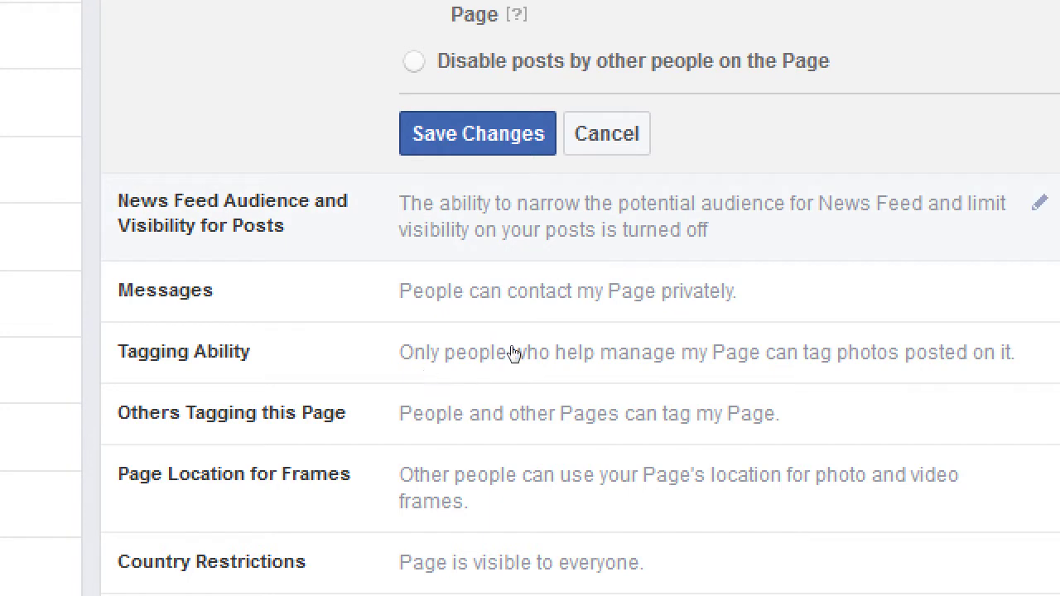
{"action": "scroll", "coordinate": [551, 318], "scroll_direction": "down", "scroll_amount": 3}
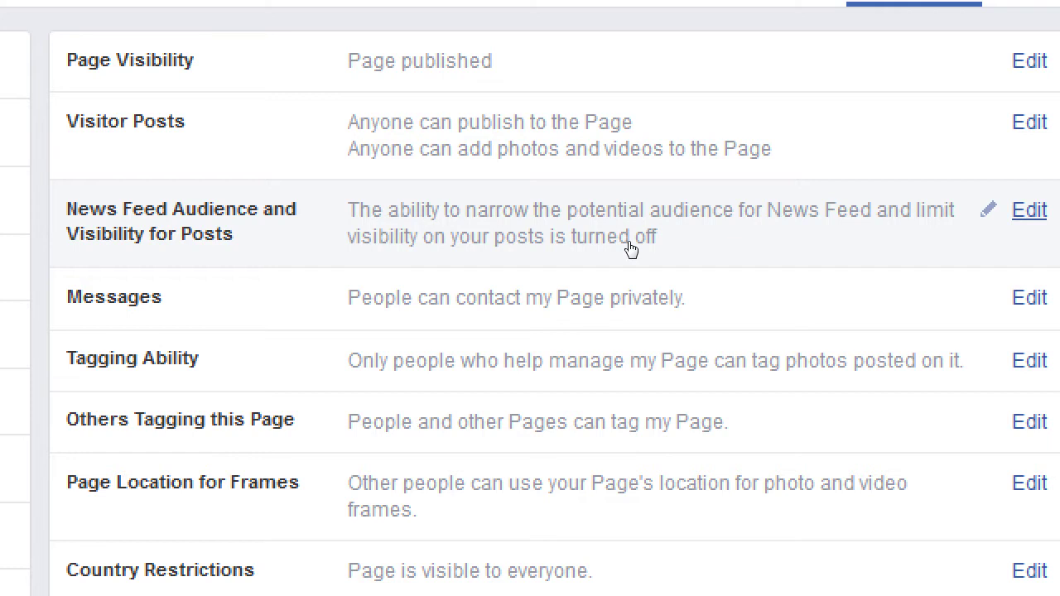
Open News Feed Audience and Visibility for Posts and tick the option allowing audience selection and post visibility options for this Page.
{"action": "left_click", "coordinate": [803, 235]}
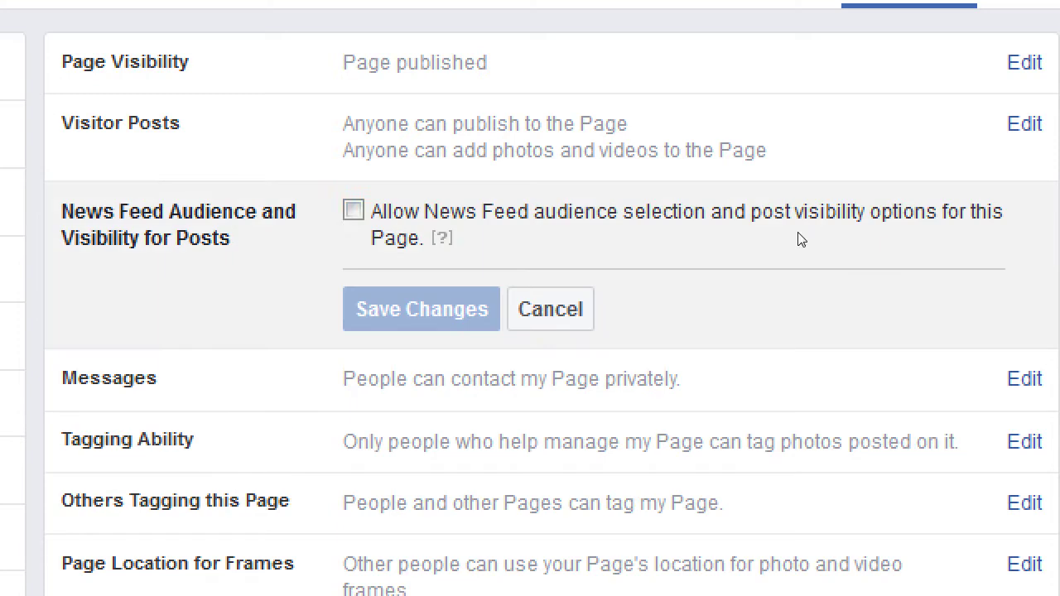
{"action": "mouse_move", "coordinate": [441, 238]}
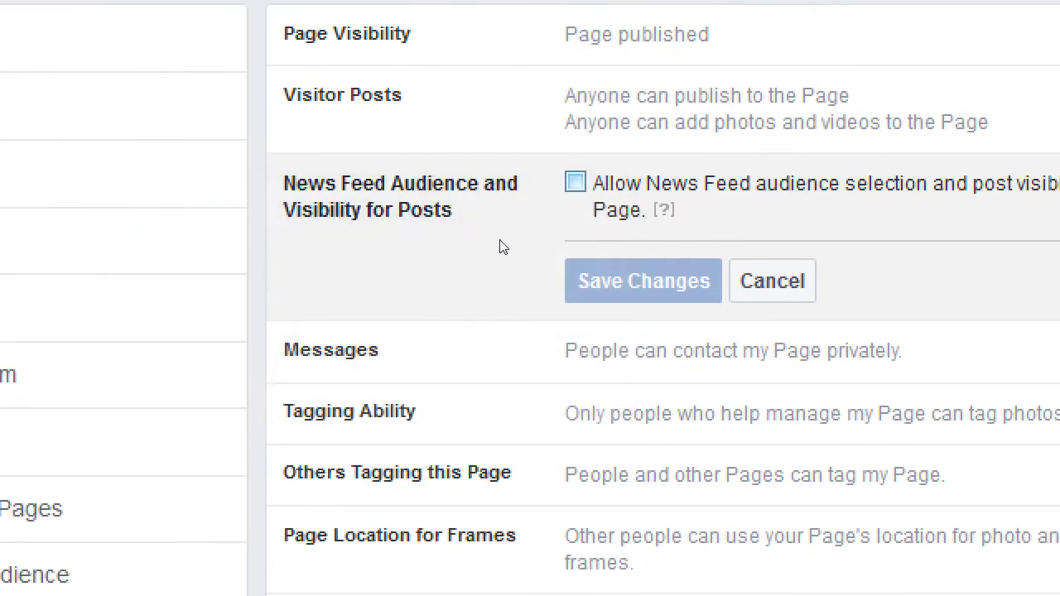
{"action": "mouse_move", "coordinate": [517, 251]}
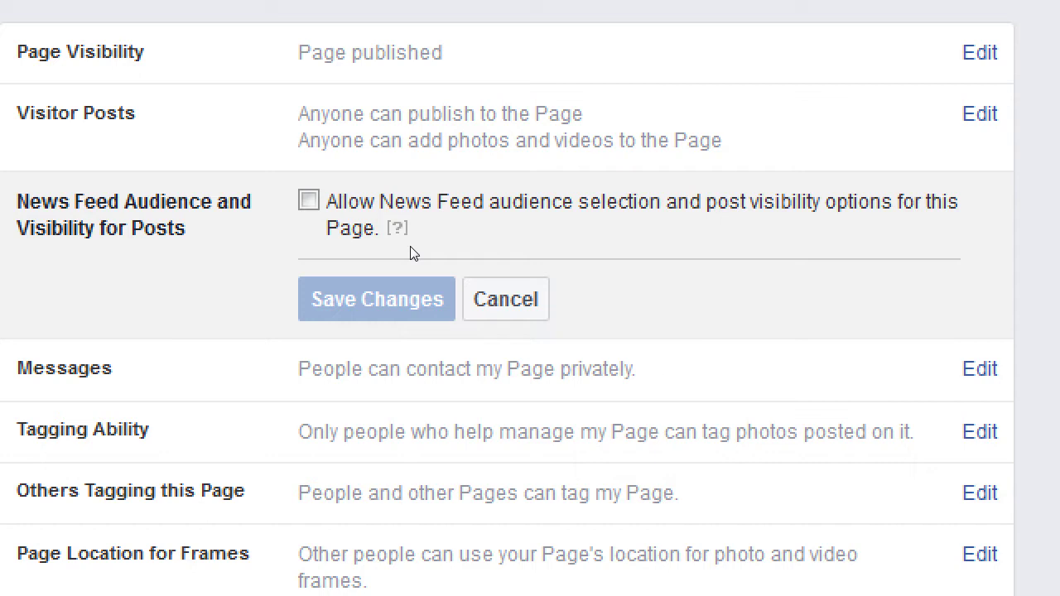
{"action": "left_click", "coordinate": [464, 235]}
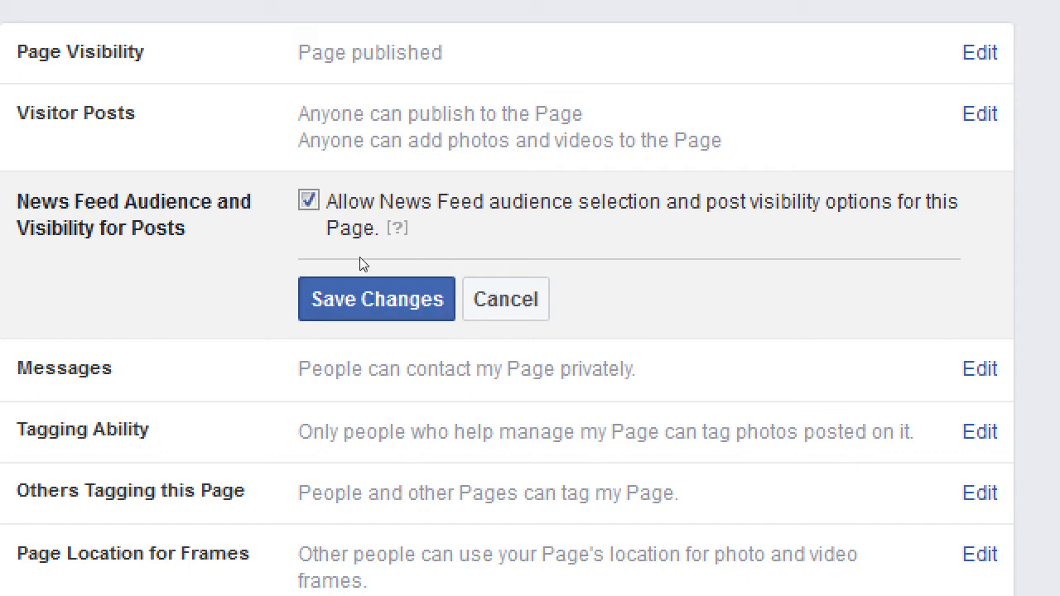
Copy the heading "News Feed Audience and Visibility for Posts" from the Facebook settings and paste it after a blank line at the end of the Notepad notes.
{"action": "left_click_drag", "start_coordinate": [410, 247], "coordinate": [324, 237]}
{"action": "key", "text": "ctrl+c"}
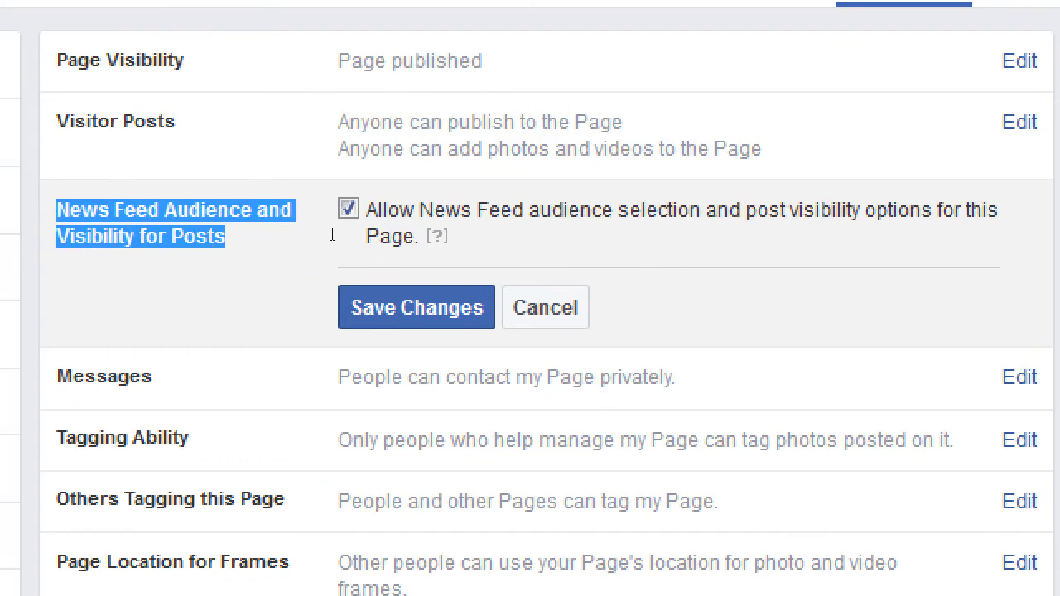
{"action": "key", "text": "alt+Tab"}
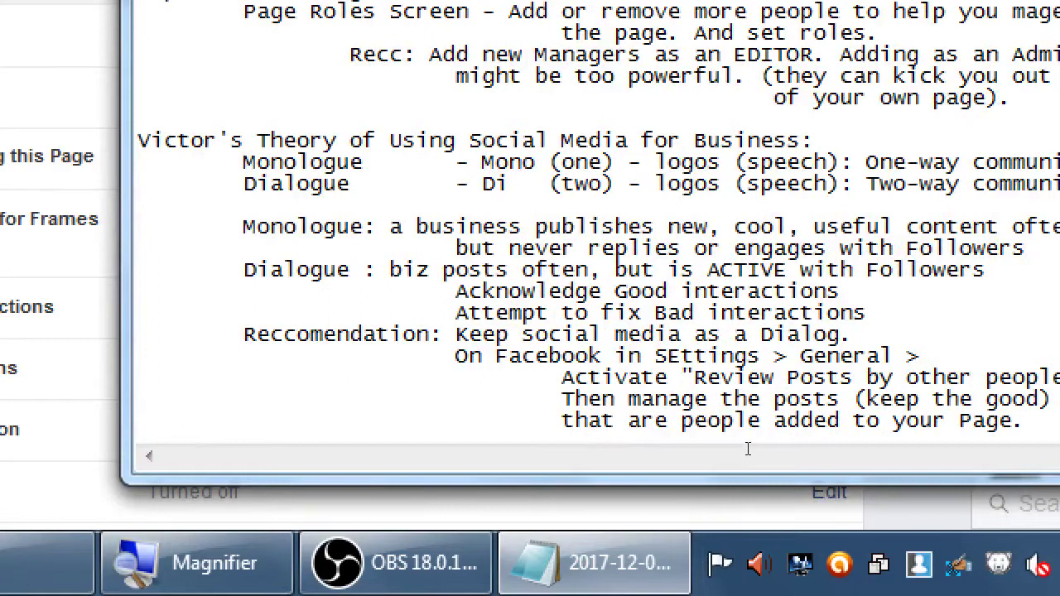
{"action": "key", "text": "Return"}
{"action": "key", "text": "Return"}
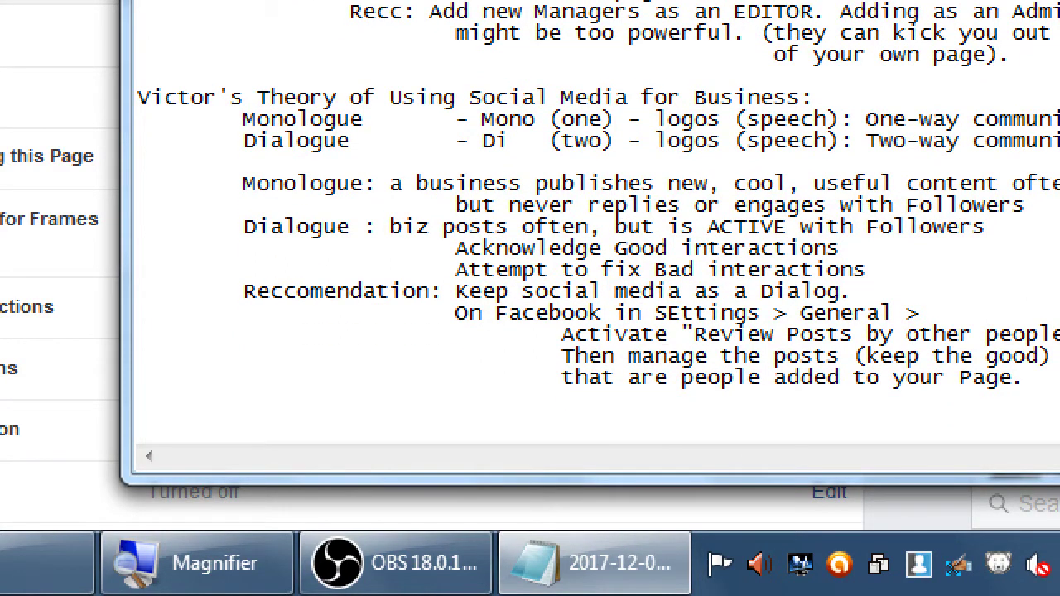
{"action": "key", "text": "ctrl+v"}
Append "-> TURN ON" to the News Feed Audience and Visibility for Posts heading in the notes.
{"action": "key", "text": "Up"}
{"action": "key", "text": "Up"}
{"action": "key", "text": "Up"}
{"action": "key", "text": "Up"}
{"action": "key", "text": "Up"}
{"action": "key", "text": "Up"}
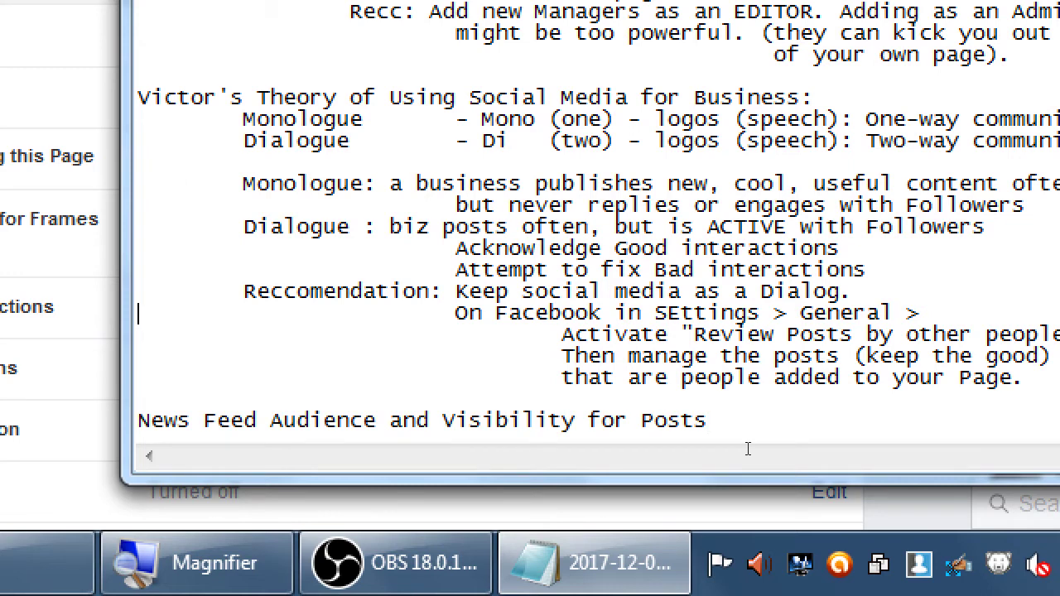
{"action": "key", "text": "ctrl+Right"}
{"action": "key", "text": "ctrl+Right"}
{"action": "key", "text": "Down"}
{"action": "key", "text": "Down"}
{"action": "key", "text": "Down"}
{"action": "key", "text": "Down"}
{"action": "key", "text": "Down"}
{"action": "key", "text": "Down"}
{"action": "key", "text": "End"}
{"action": "type", "text": "TURN ON"}
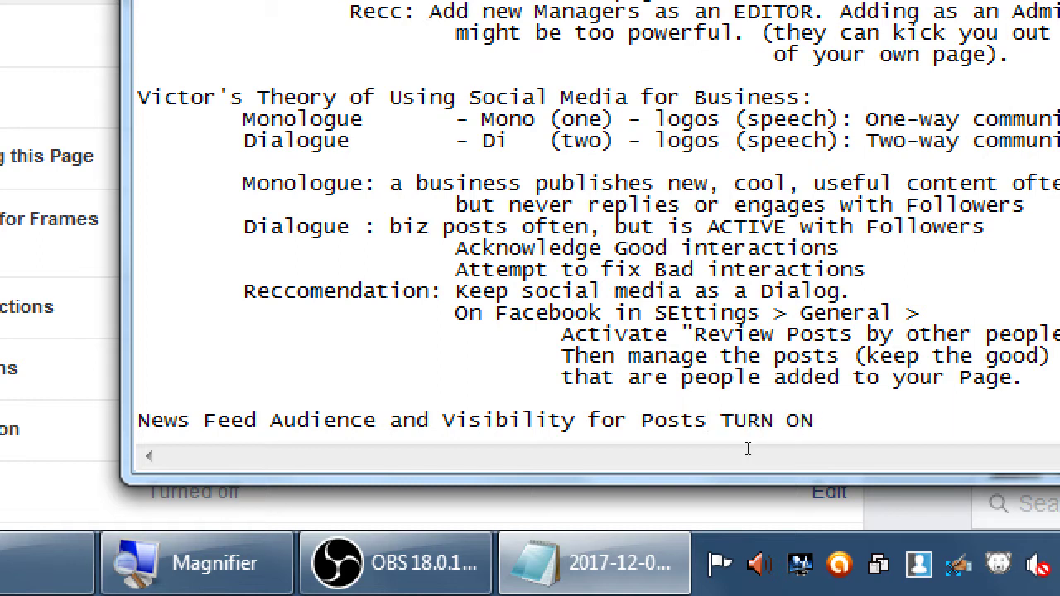
{"action": "key", "text": "ctrl+Left"}
{"action": "key", "text": "ctrl+Left"}
{"action": "key", "text": "Left"}
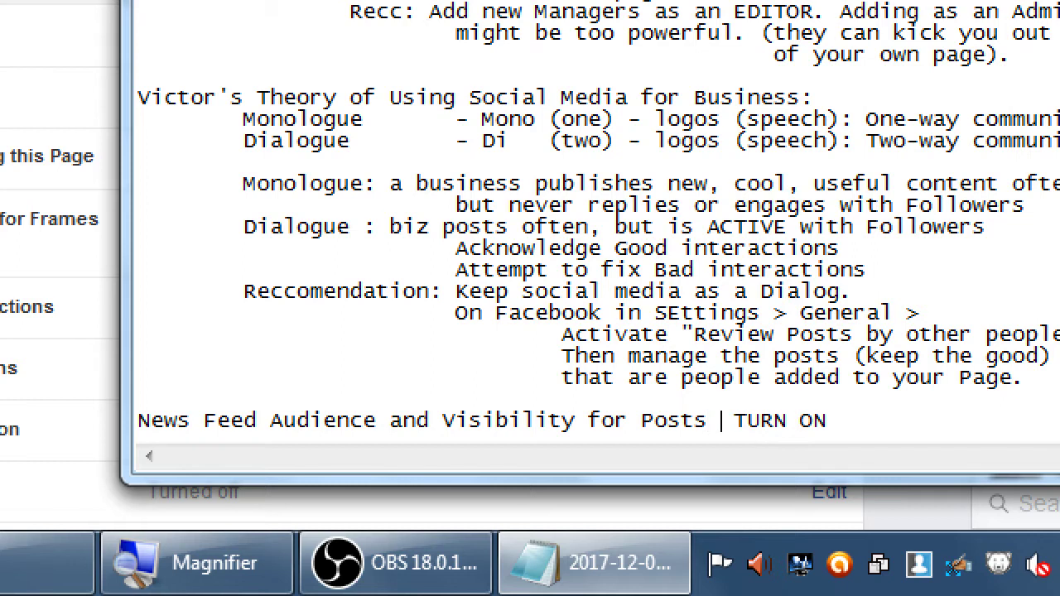
{"action": "type", "text": "-"}
{"action": "key", "text": "BackSpace"}
{"action": "type", "text": "->"}
{"action": "key", "text": "End"}
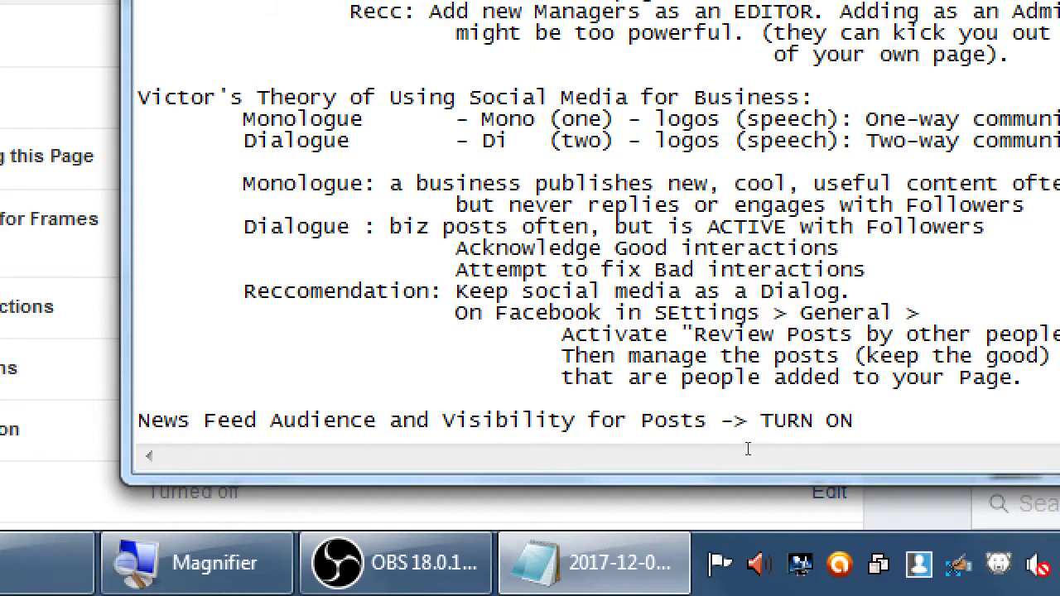
Add an indented line under the heading reading "This lets you target your posts to the right people.".
{"action": "key", "text": "Return"}
{"action": "key", "text": "Tab"}
{"action": "type", "text": "This lets"}
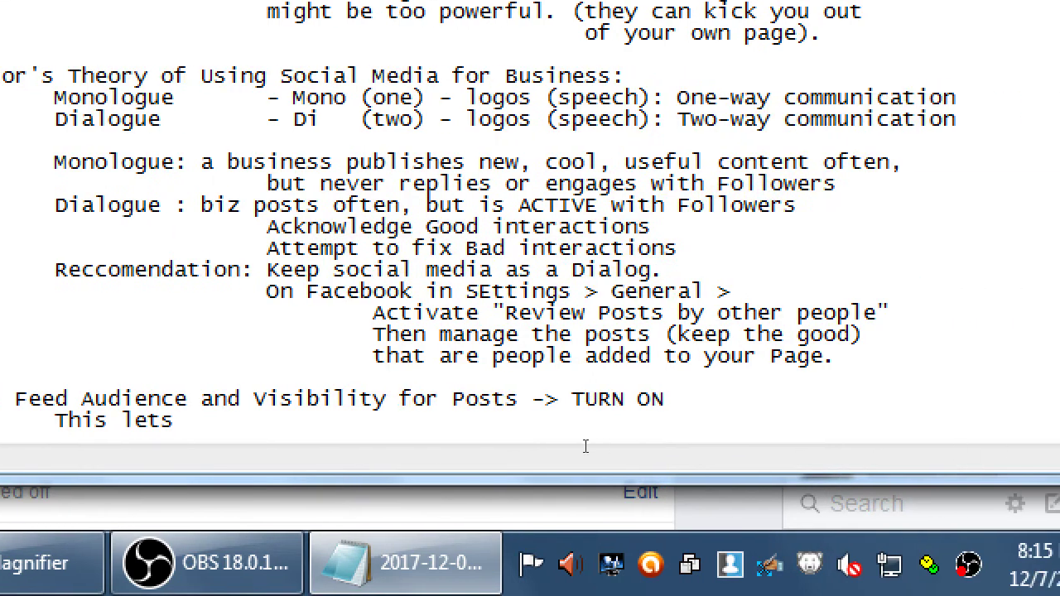
{"action": "type", "text": "you"}
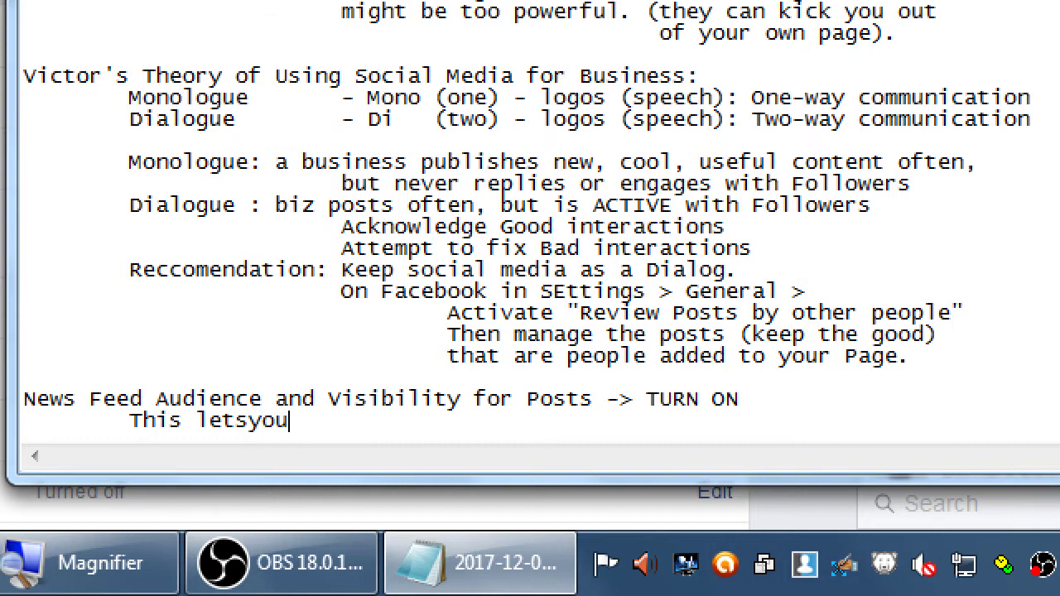
{"action": "key", "text": "BackSpace"}
{"action": "key", "text": "BackSpace"}
{"action": "key", "text": "BackSpace"}
{"action": "type", "text": "you send your"}
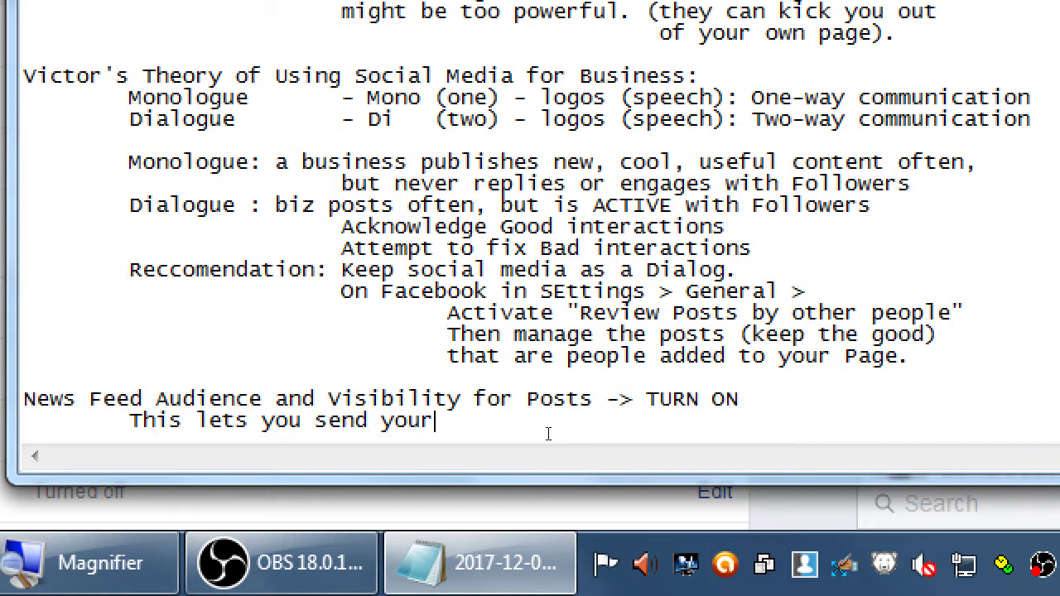
{"action": "key", "text": "BackSpace"}
{"action": "key", "text": "BackSpace"}
{"action": "key", "text": "BackSpace"}
{"action": "key", "text": "BackSpace"}
{"action": "key", "text": "BackSpace"}
{"action": "key", "text": "BackSpace"}
{"action": "key", "text": "BackSpace"}
{"action": "key", "text": "BackSpace"}
{"action": "key", "text": "BackSpace"}
{"action": "type", "text": "target y"}
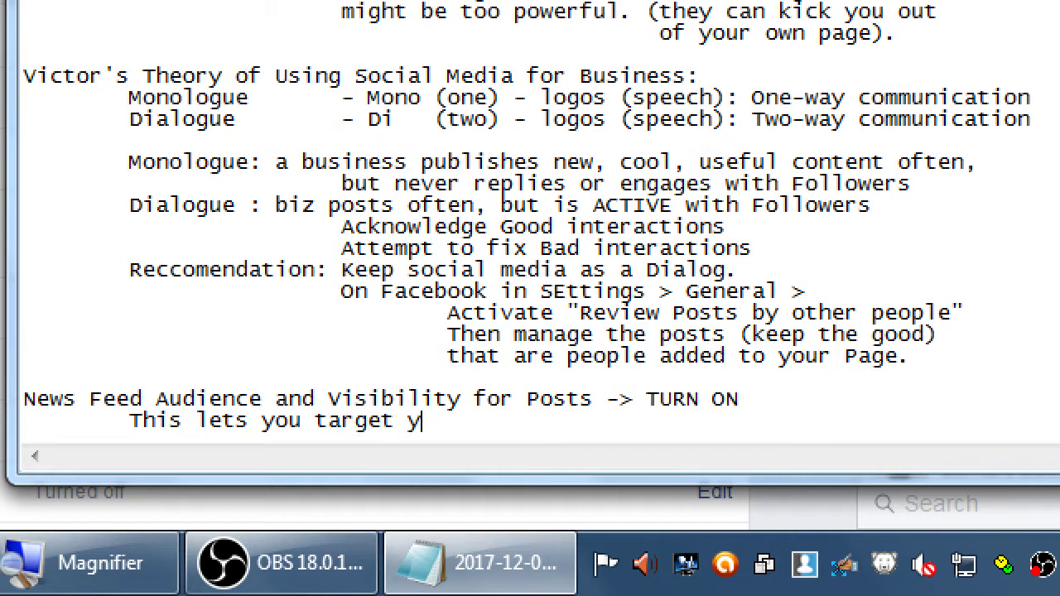
{"action": "type", "text": "our posts to the"}
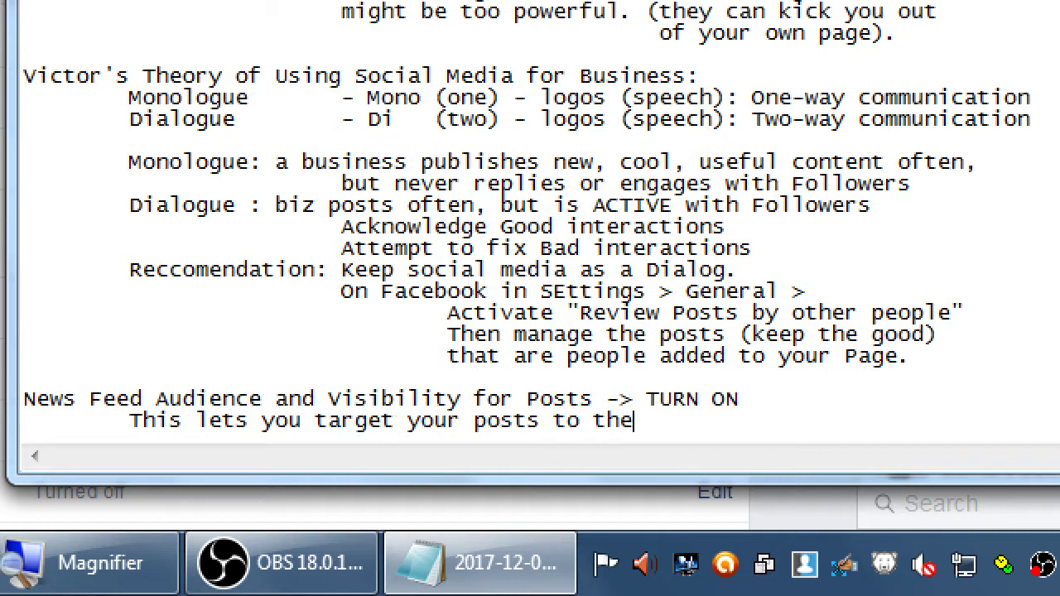
{"action": "type", "text": " right people pe"}
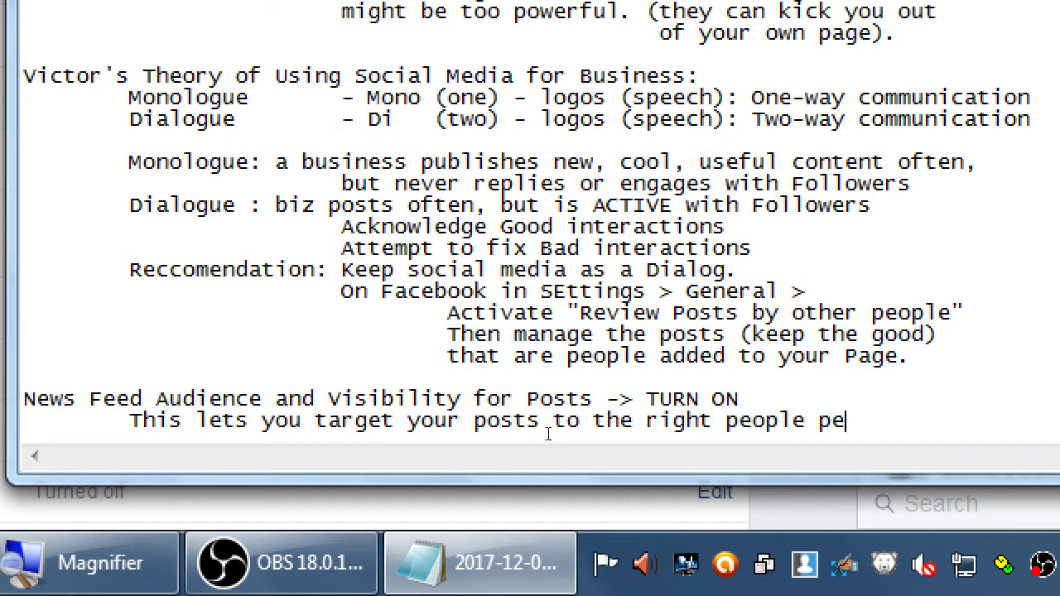
{"action": "key", "text": "BackSpace"}
{"action": "key", "text": "BackSpace"}
{"action": "key", "text": "BackSpace"}
{"action": "type", "text": "."}
Start a further indented line reading "The more you target the right people, the more".
{"action": "key", "text": "Return"}
{"action": "key", "text": "Tab"}
{"action": "key", "text": "Tab"}
{"action": "type", "text": "Themnore"}
{"action": "key", "text": "BackSpace"}
{"action": "key", "text": "BackSpace"}
{"action": "key", "text": "BackSpace"}
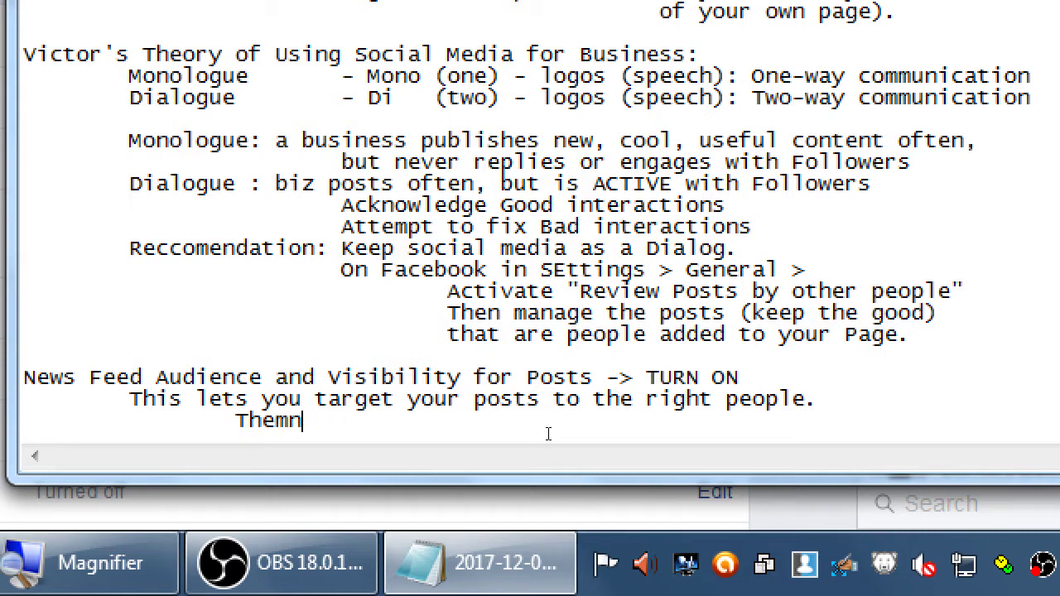
{"action": "key", "text": "BackSpace"}
{"action": "key", "text": "BackSpace"}
{"action": "type", "text": "more you target t"}
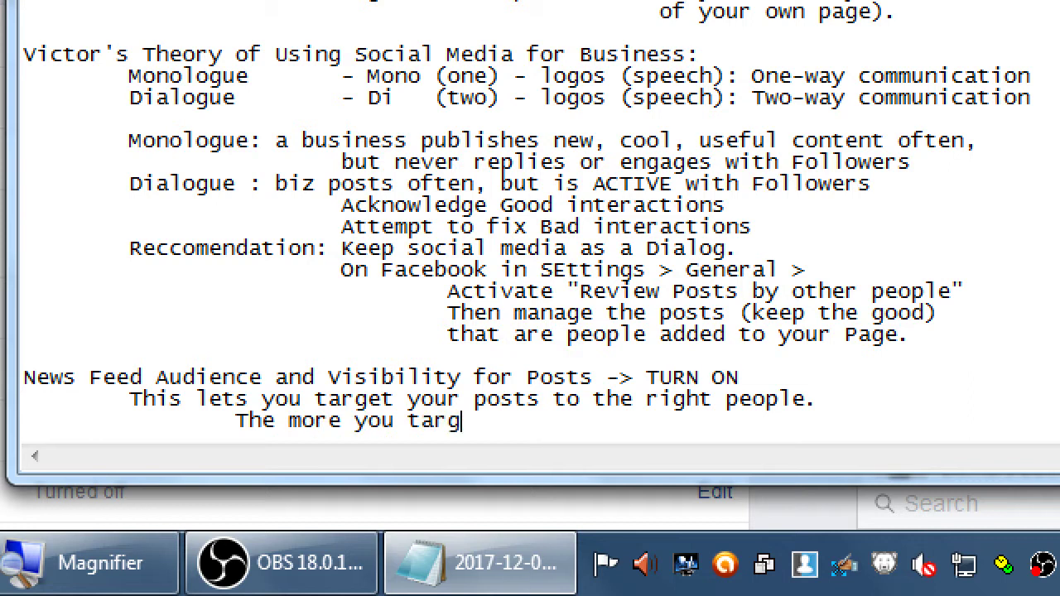
{"action": "key", "text": "BackSpace"}
{"action": "key", "text": "BackSpace"}
{"action": "type", "text": "t the right"}
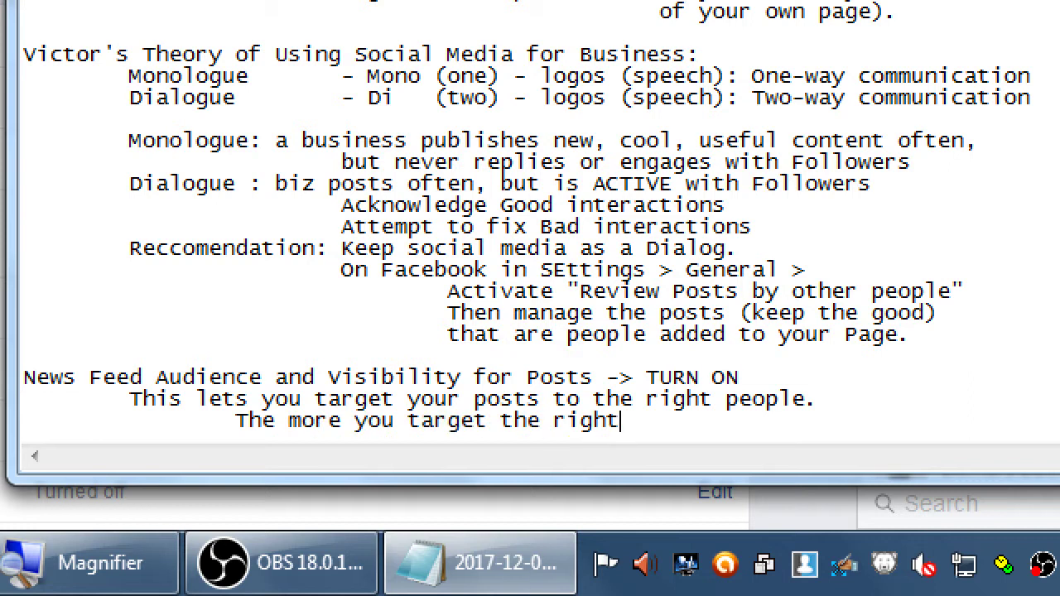
{"action": "type", "text": " people, the more"}
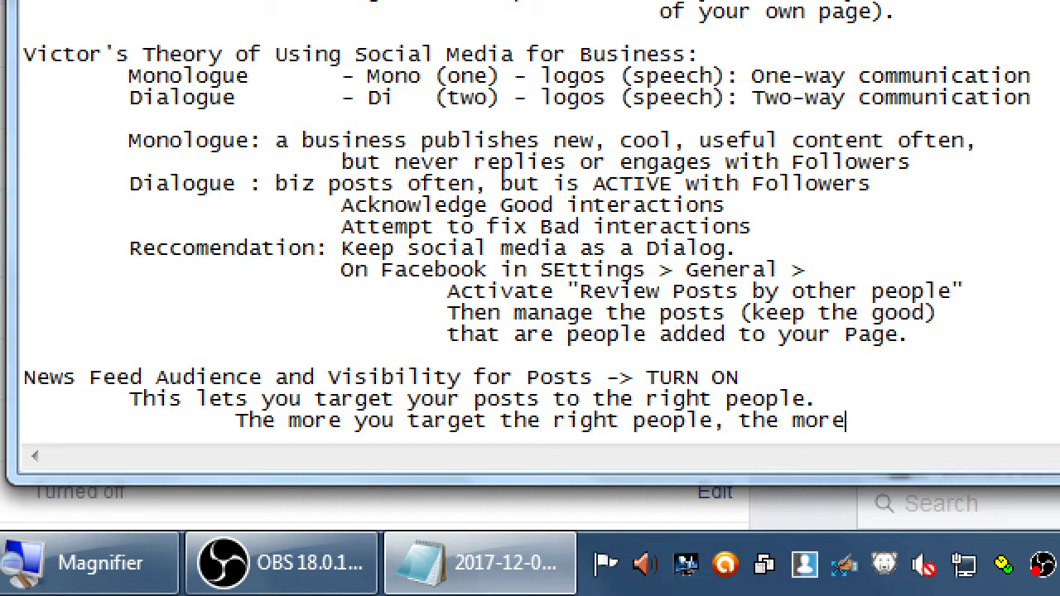
Continue the sentence on a new line at the same indent with "you could get your Conversions.".
{"action": "key", "text": "Return"}
{"action": "key", "text": "Tab"}
{"action": "key", "text": "Tab"}
{"action": "key", "text": "Tab"}
{"action": "key", "text": "BackSpace"}
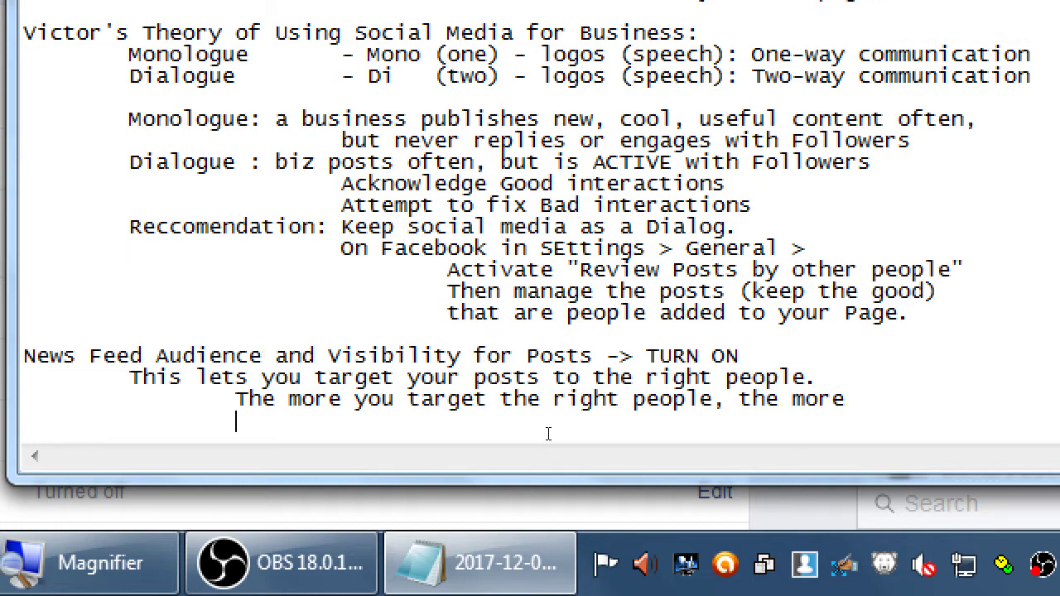
{"action": "type", "text": "you coul"}
{"action": "type", "text": "t y"}
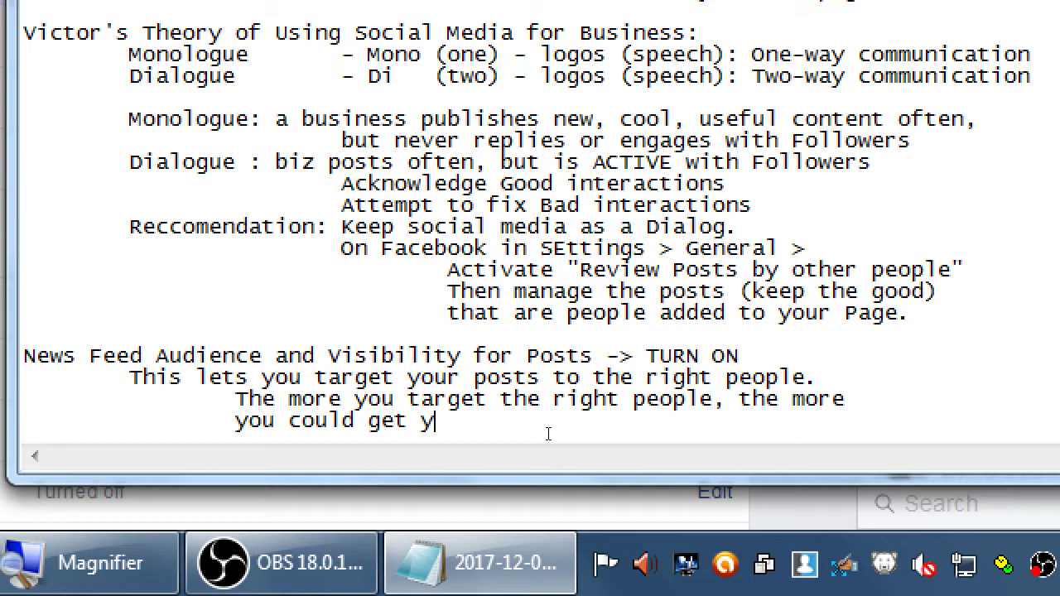
{"action": "type", "text": "our Conversions."}
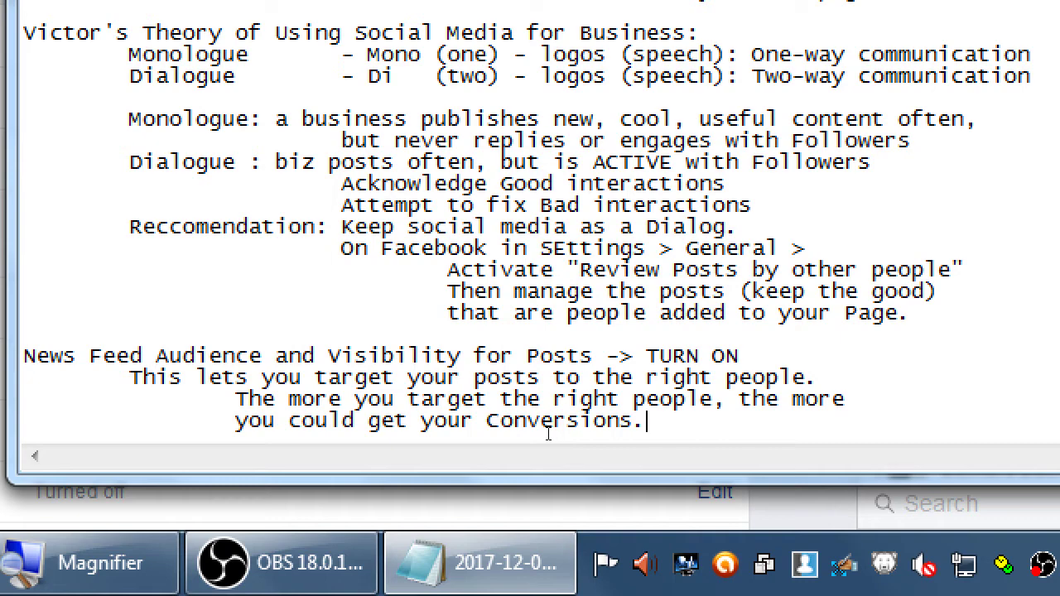
Switch back to the Facebook page settings and save the News Feed Audience and Visibility for Posts change.
{"action": "key", "text": "super+minus"}
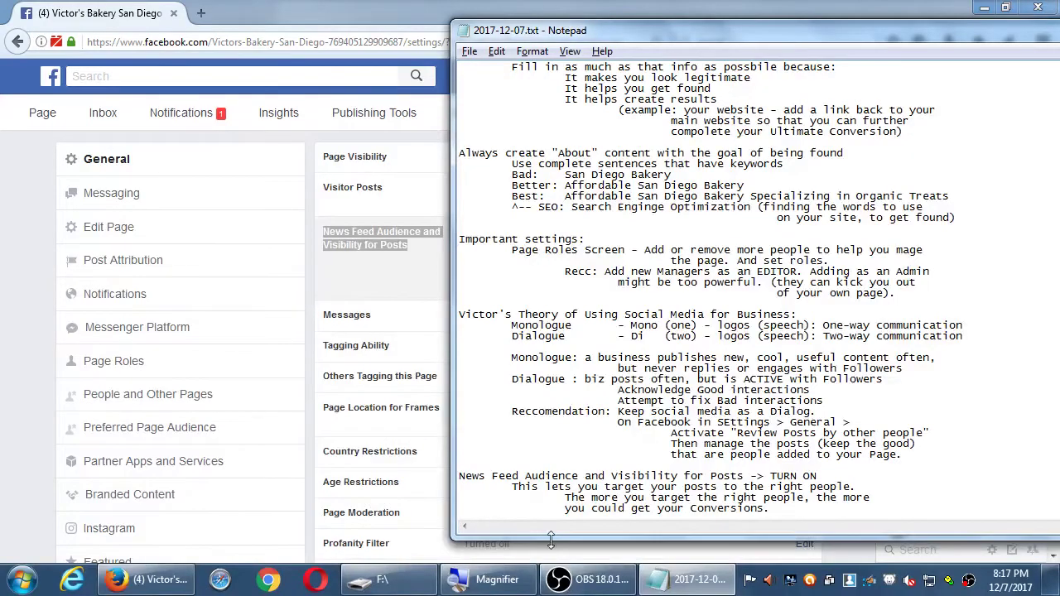
{"action": "left_click", "coordinate": [584, 589]}
{"action": "left_click", "coordinate": [584, 579]}
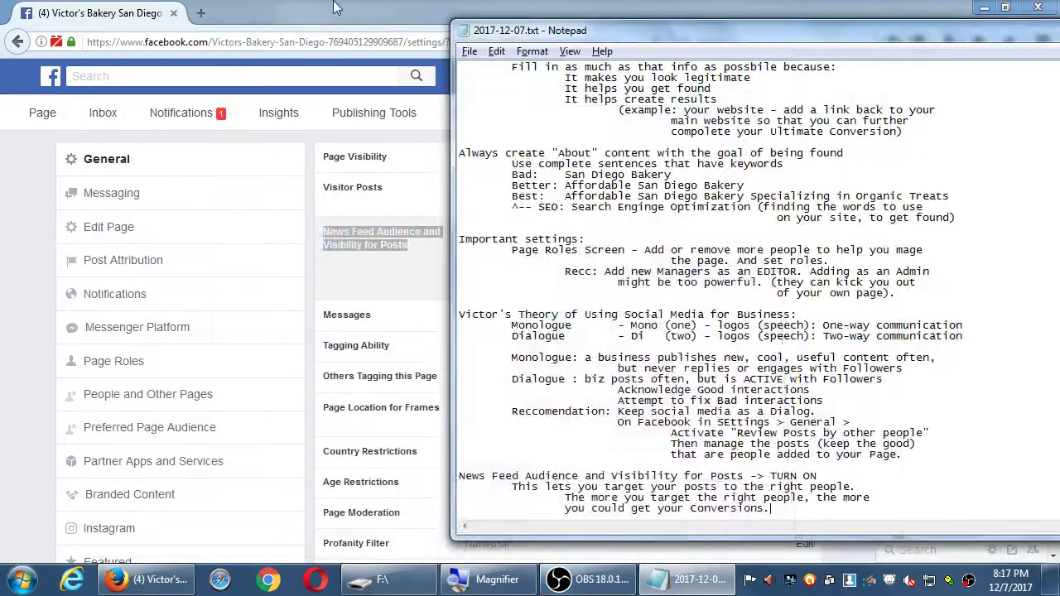
{"action": "left_click", "coordinate": [683, 579]}
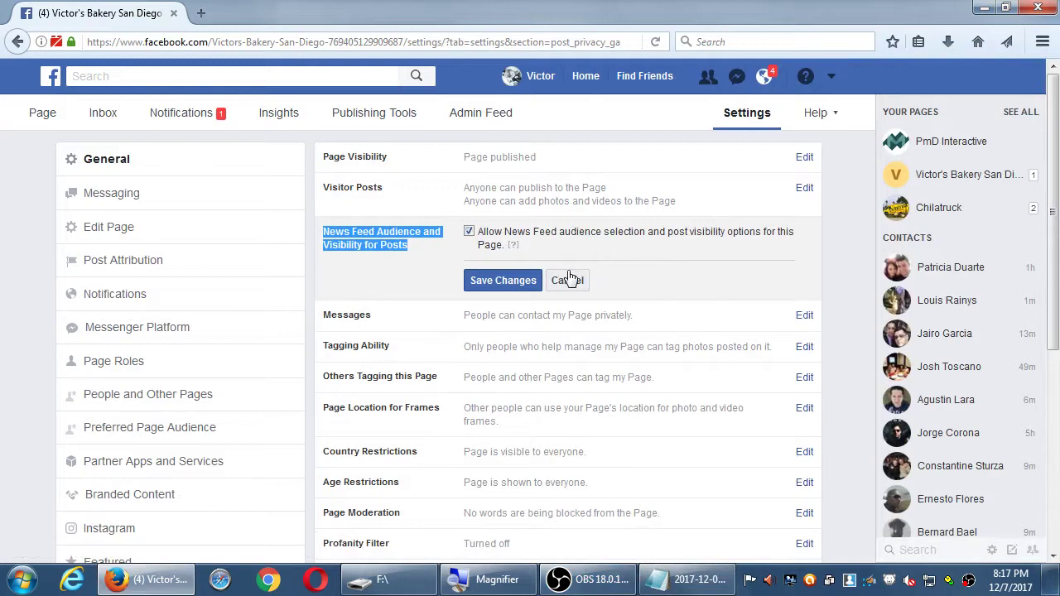
{"action": "left_click", "coordinate": [502, 281]}
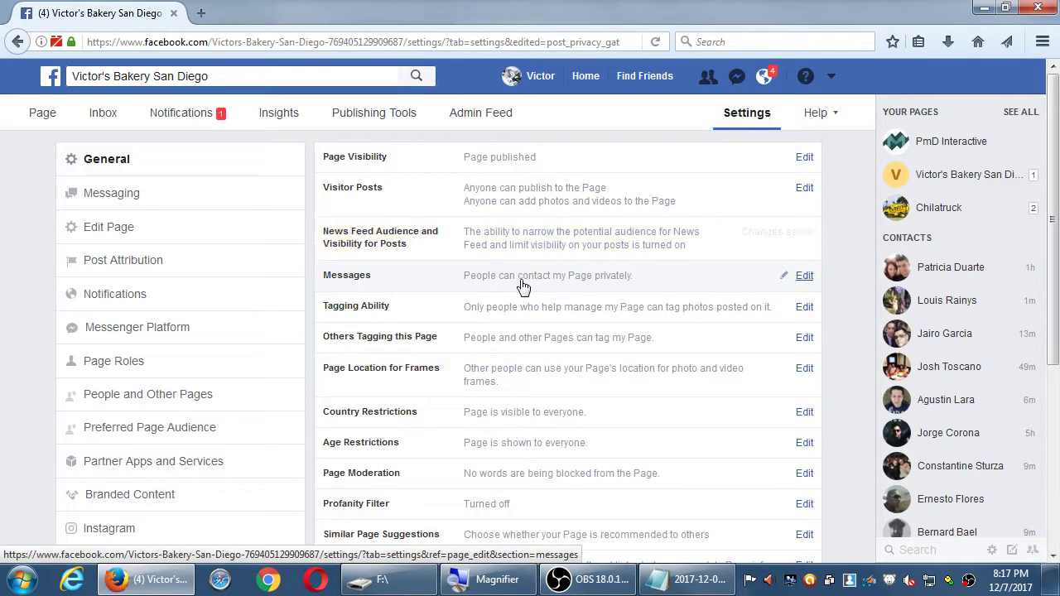
Examine the Post in Multiple Languages and Translate Automatically options in the General settings, closing each without changes.
{"action": "scroll", "coordinate": [631, 303], "scroll_direction": "down", "scroll_amount": 4}
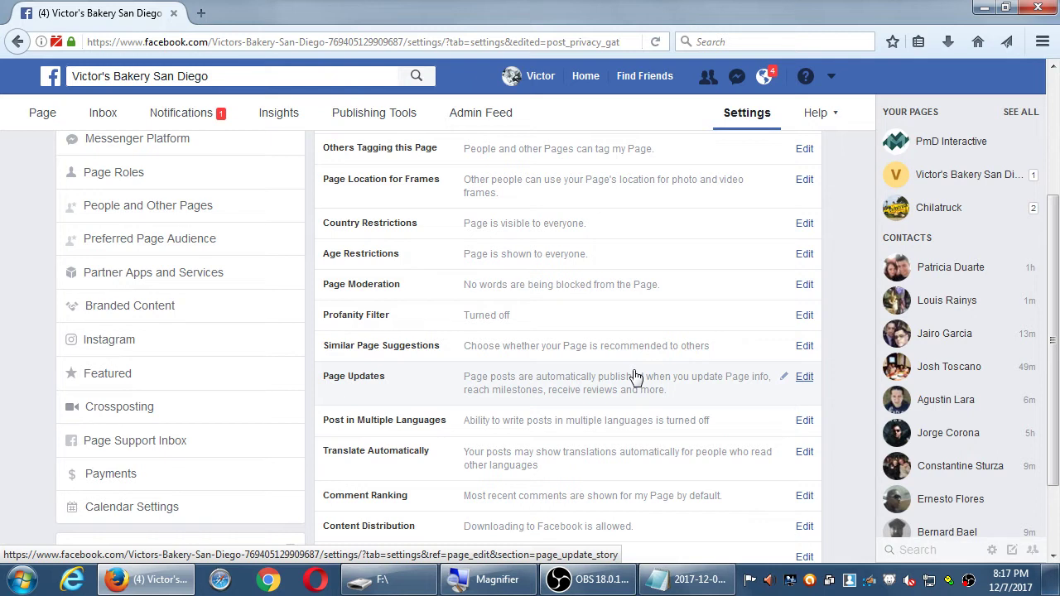
{"action": "key", "text": "super+plus"}
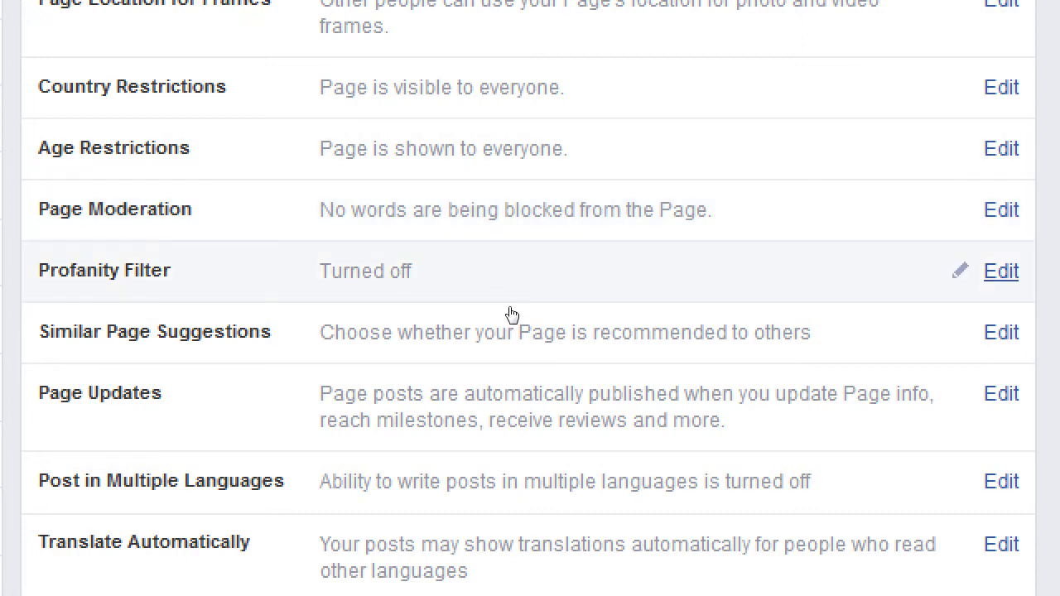
{"action": "scroll", "coordinate": [511, 314], "scroll_direction": "down", "scroll_amount": 1}
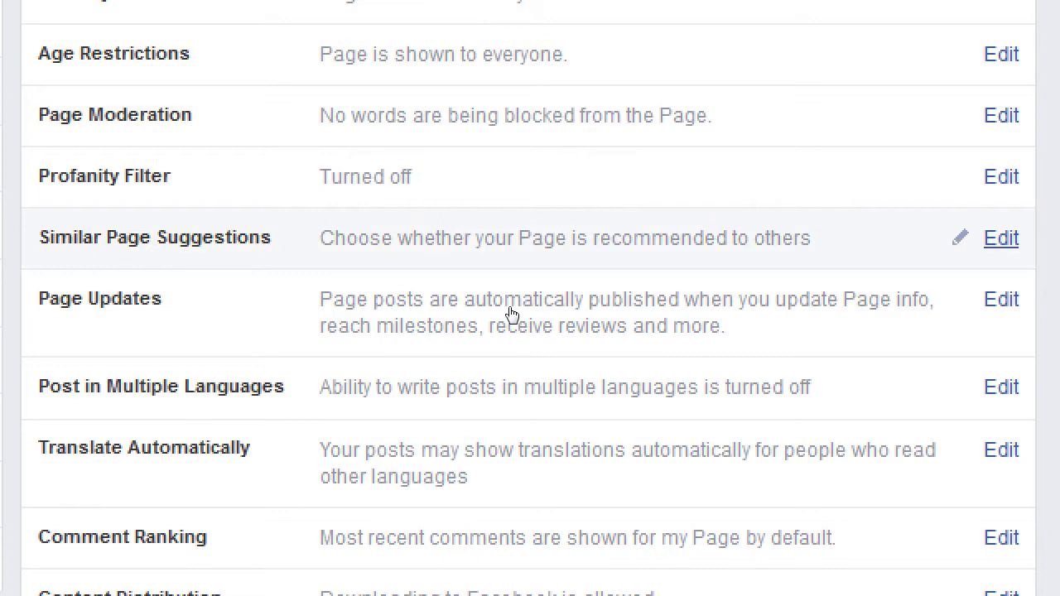
{"action": "scroll", "coordinate": [511, 315], "scroll_direction": "down", "scroll_amount": 1}
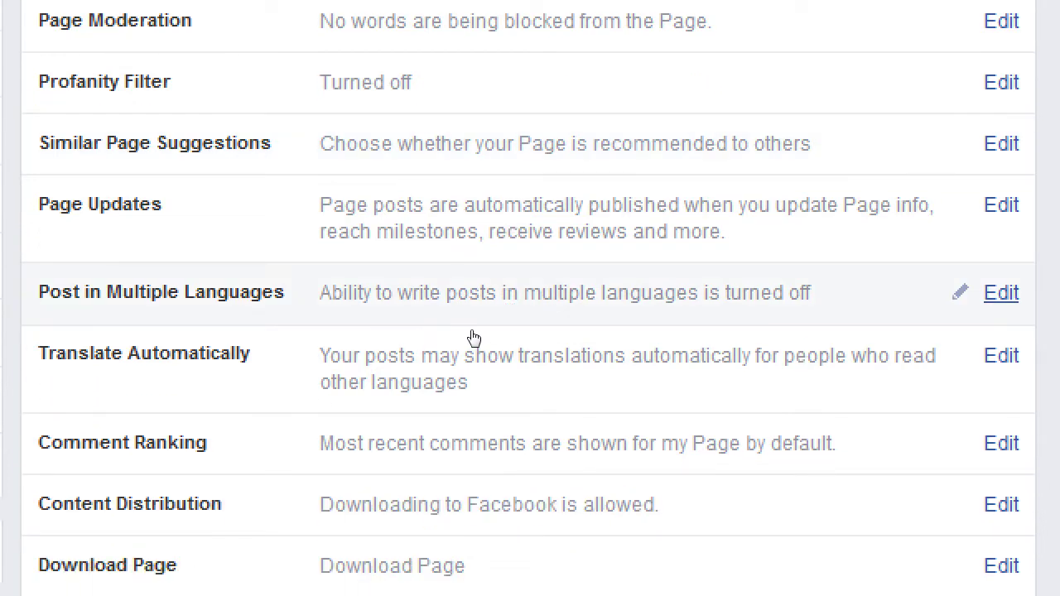
{"action": "left_click", "coordinate": [710, 331]}
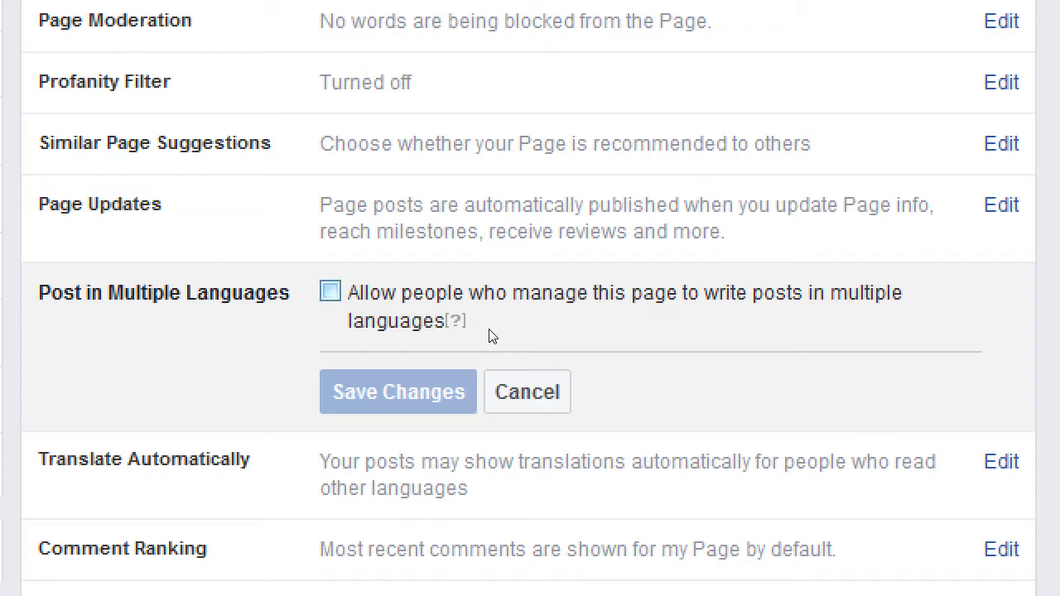
{"action": "left_click", "coordinate": [568, 391]}
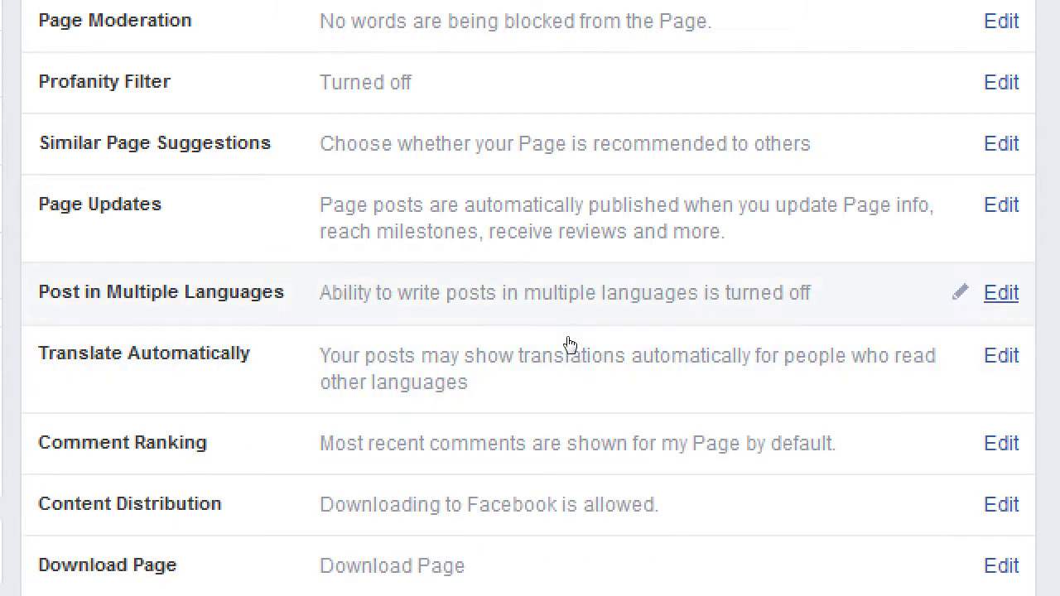
{"action": "left_click", "coordinate": [569, 330]}
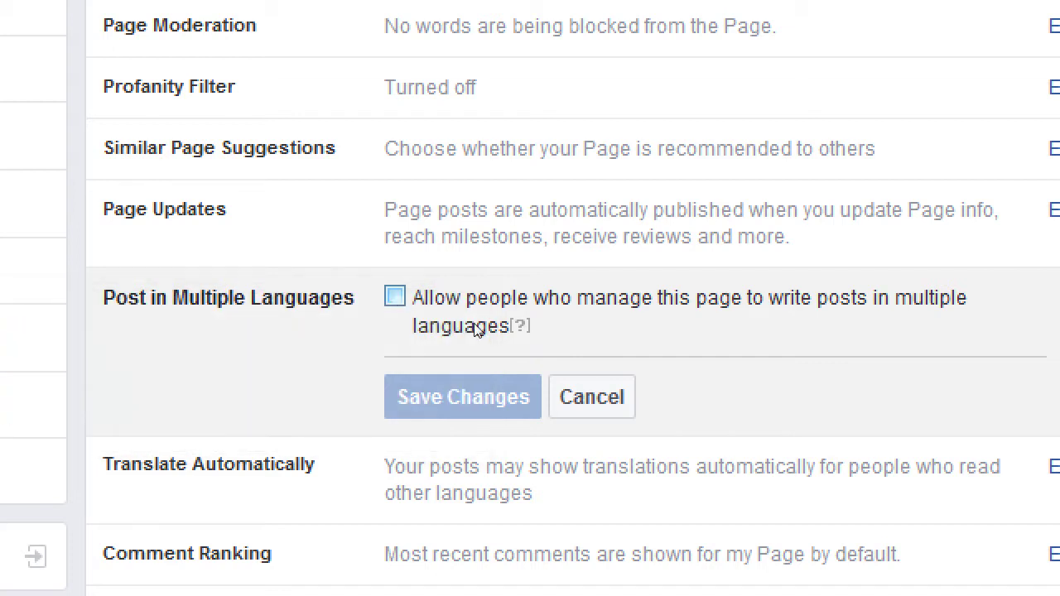
{"action": "left_click", "coordinate": [573, 397]}
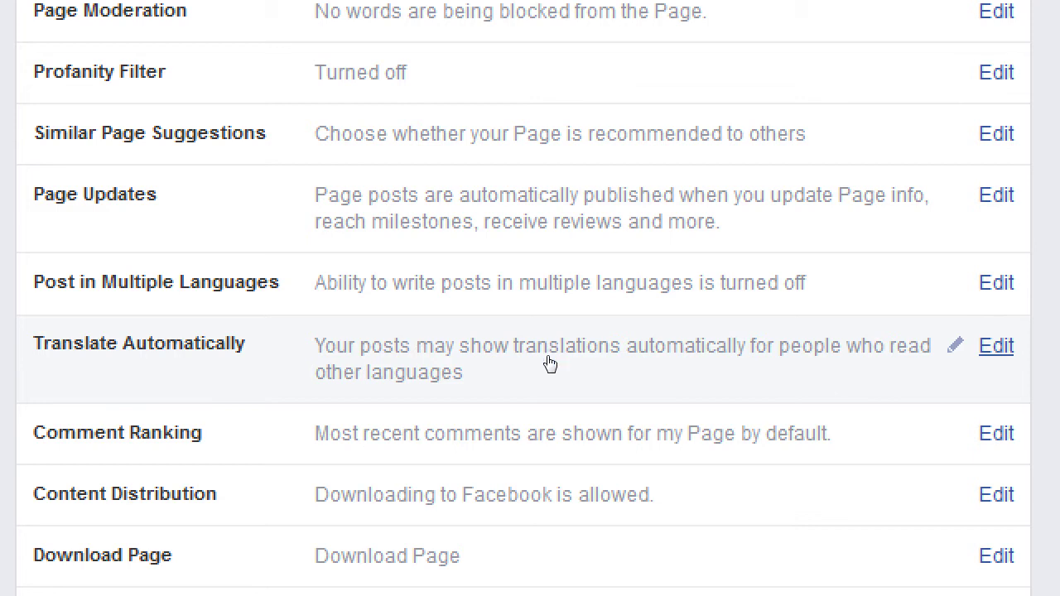
{"action": "left_click", "coordinate": [550, 364]}
{"action": "left_click", "coordinate": [557, 426]}
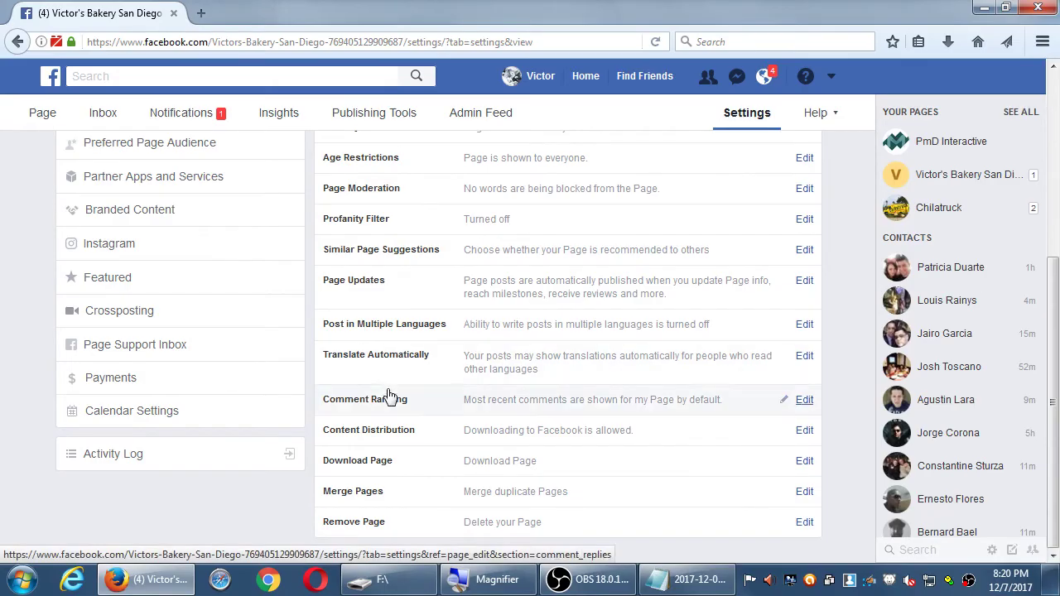
{"action": "scroll", "coordinate": [395, 402], "scroll_direction": "up", "scroll_amount": 5}
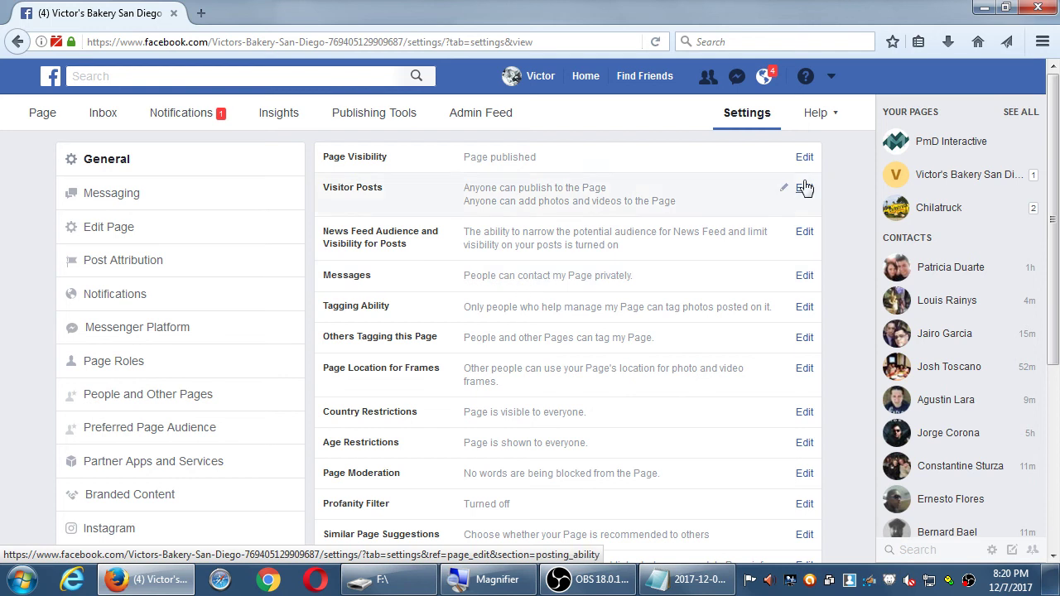
{"action": "scroll", "coordinate": [858, 178], "scroll_direction": "down", "scroll_amount": 3}
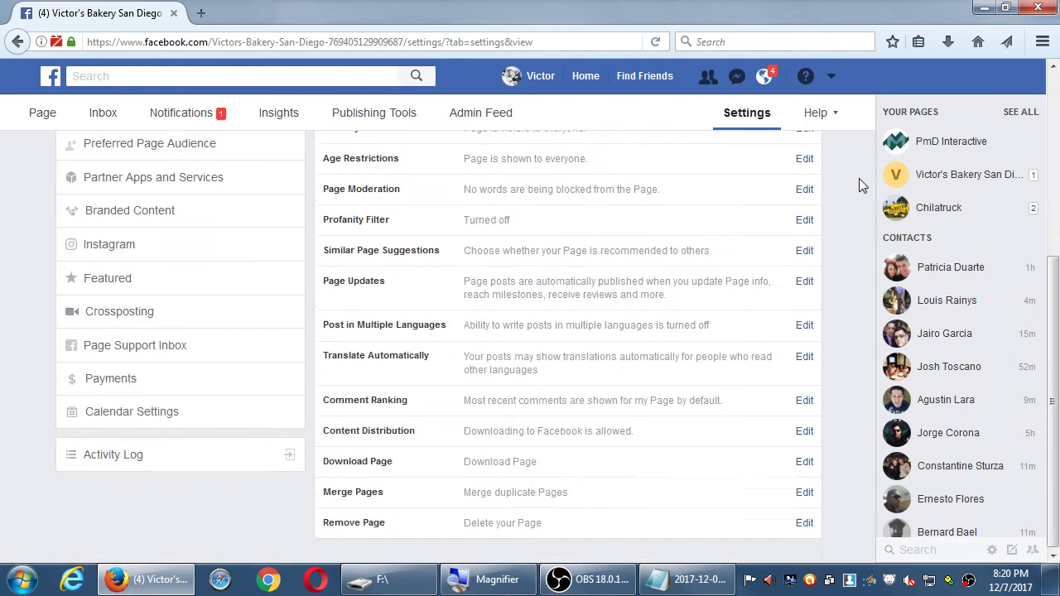
{"action": "scroll", "coordinate": [858, 178], "scroll_direction": "up", "scroll_amount": 4}
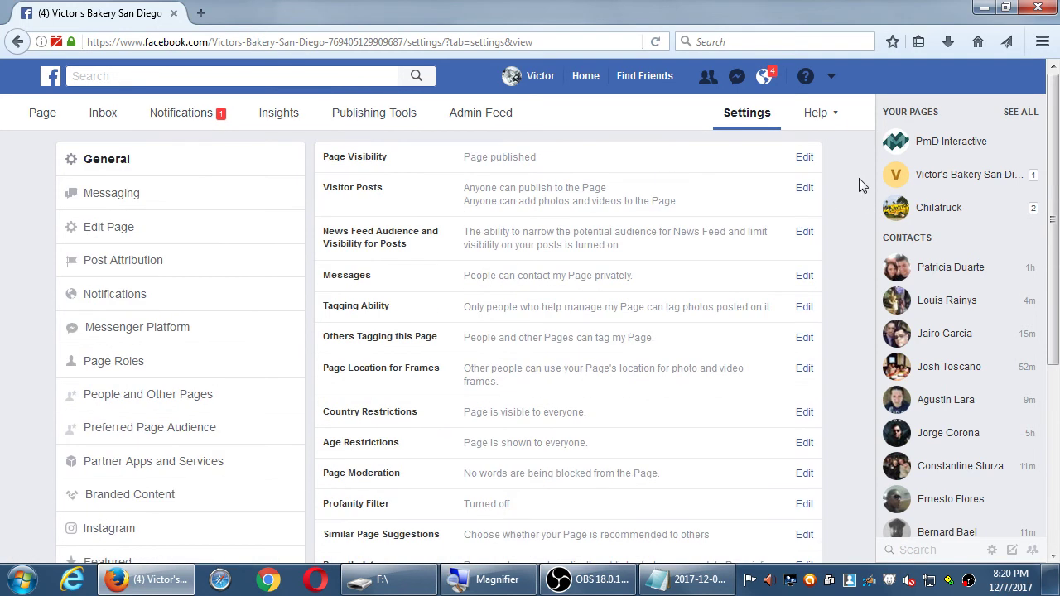